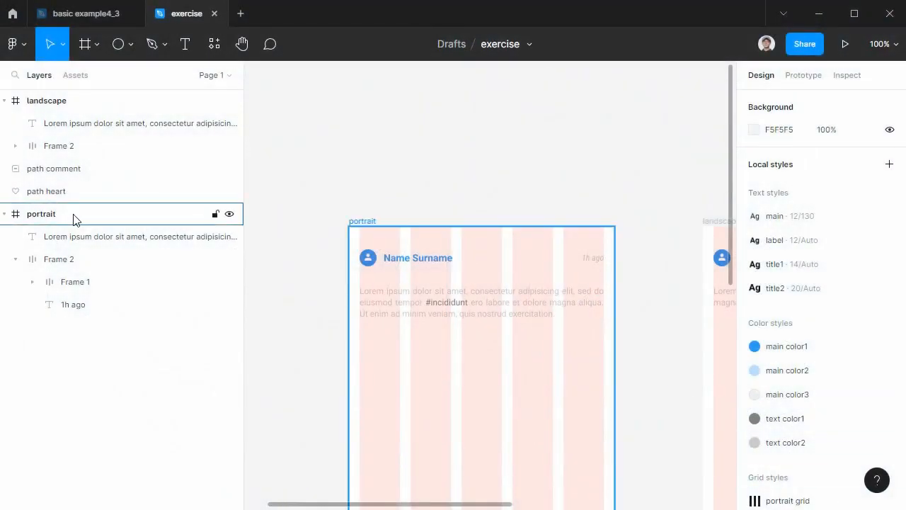
# Move the portrait frame above the landscape frame in the layer order, leaving its contents in place.
pyautogui.moveTo(83, 216); pyautogui.dragTo(80, 95)
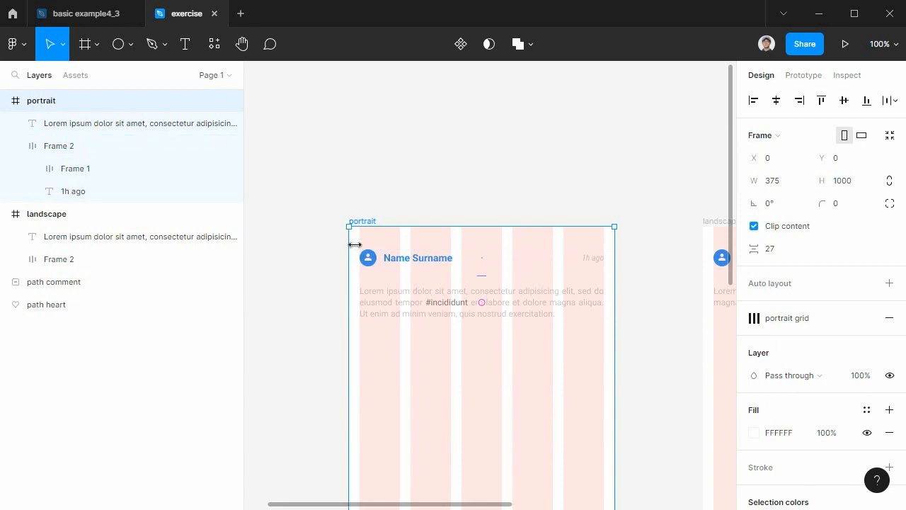
pyautogui.moveTo(364, 257); pyautogui.dragTo(552, 270)
pyautogui.hotkey('ctrl', 'z')
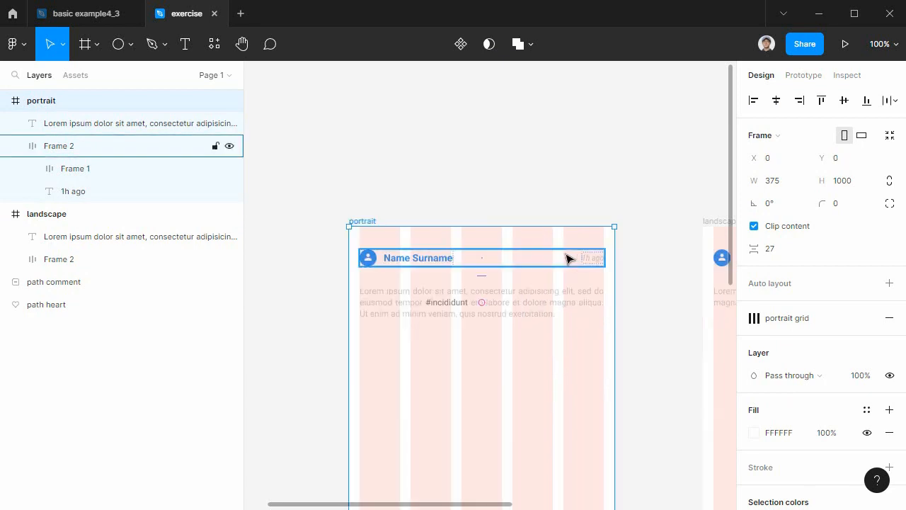
# Select the profile header row in the portrait frame and review the component profile section of 11강.pdf in Chrome.
pyautogui.click(592, 260)
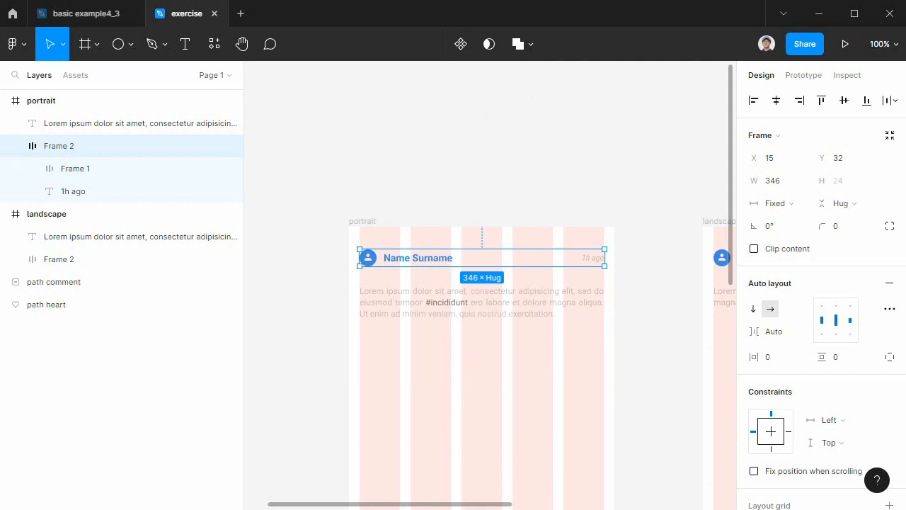
pyautogui.hotkey('alt', 'Tab')
pyautogui.scroll(-16, 384, 336)
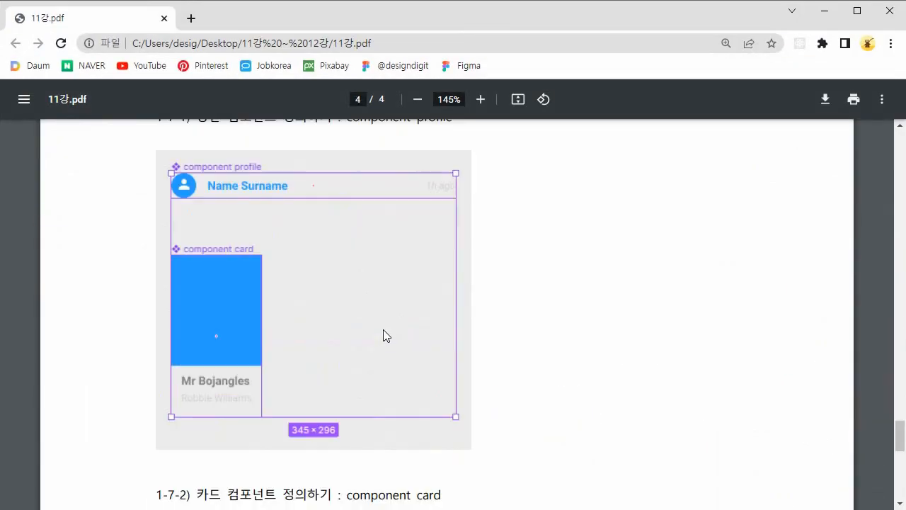
pyautogui.scroll(2, 384, 335)
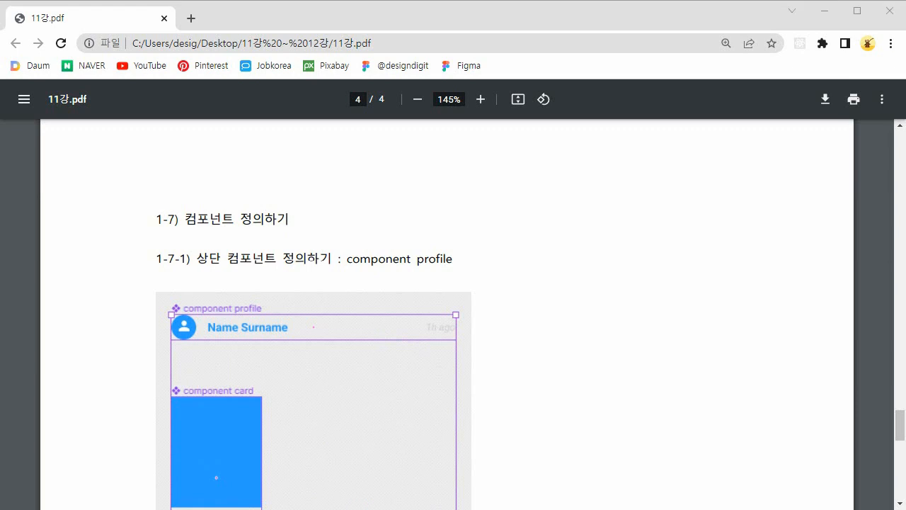
pyautogui.click(824, 10)
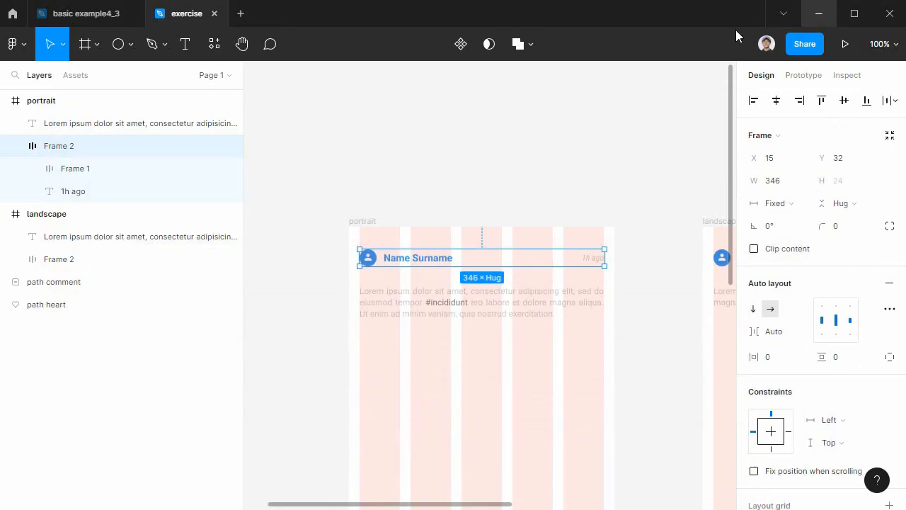
# Create a component from the portrait frame's profile header row and display the local component assets.
pyautogui.click(461, 44)
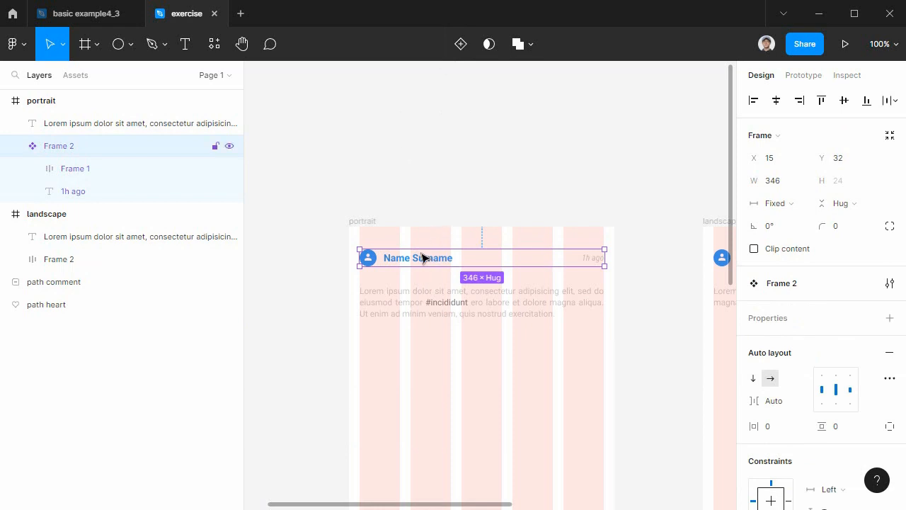
pyautogui.moveTo(448, 380); pyautogui.dragTo(611, 411)
pyautogui.moveTo(338, 277); pyautogui.dragTo(416, 439)
pyautogui.moveTo(386, 392); pyautogui.dragTo(515, 136)
pyautogui.click(589, 290)
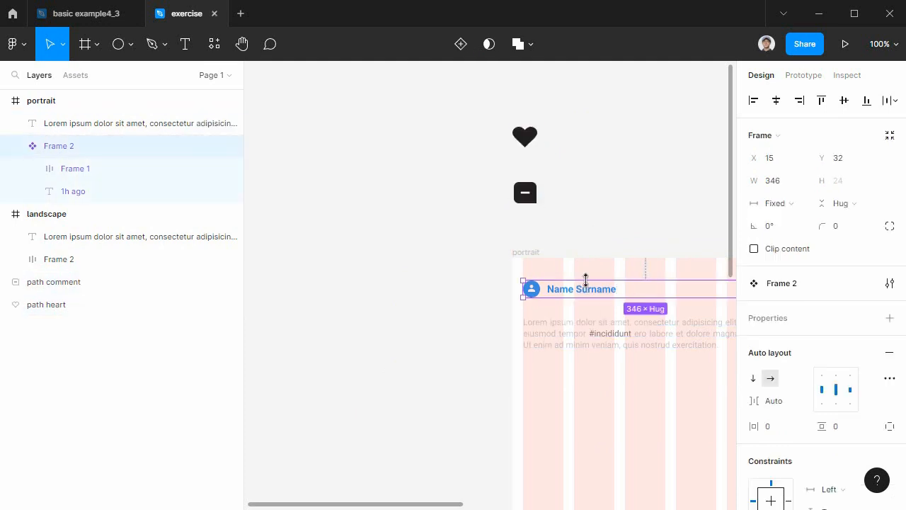
pyautogui.click(78, 76)
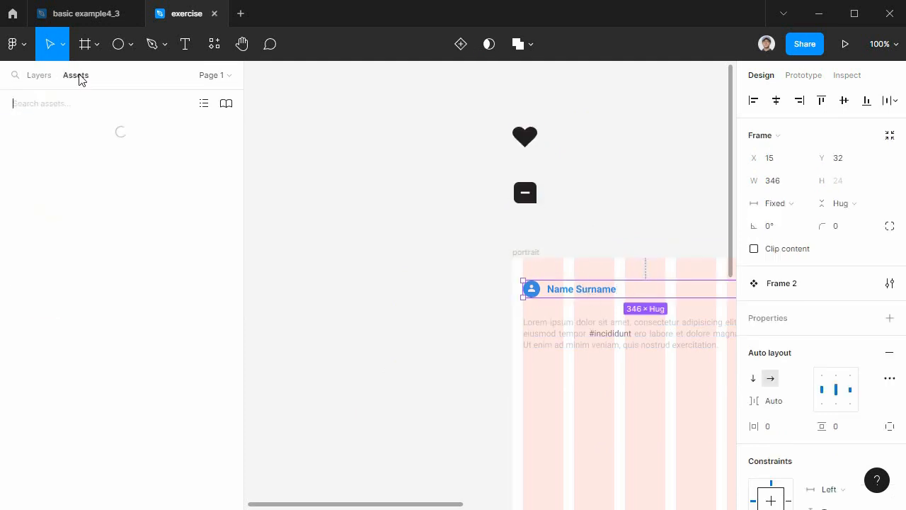
pyautogui.click(43, 155)
pyautogui.press('Escape')
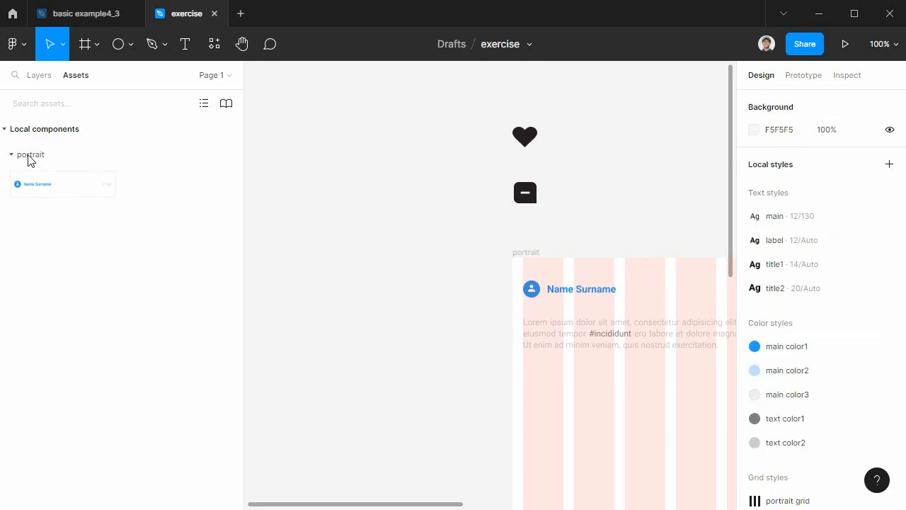
# Try deleting the main header component from the portrait frame and undo the deletion.
pyautogui.moveTo(587, 405); pyautogui.dragTo(429, 365)
pyautogui.click(405, 249)
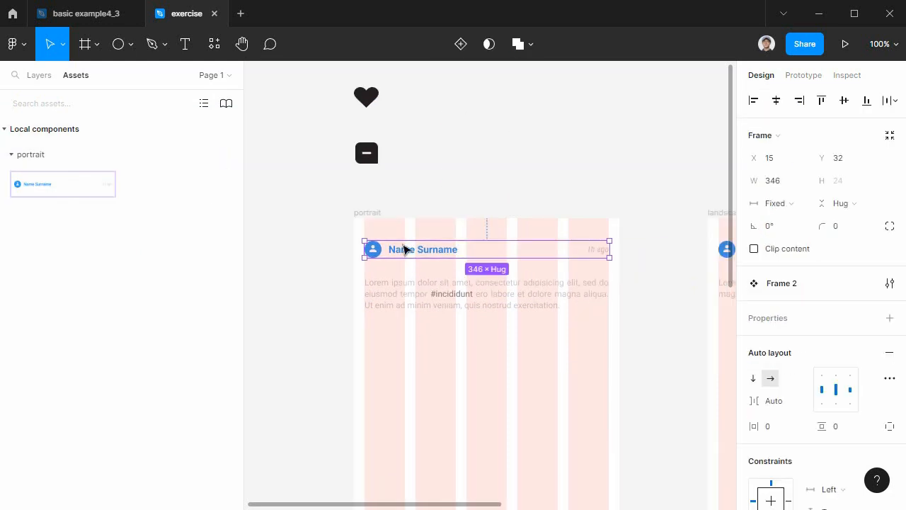
pyautogui.press('Delete')
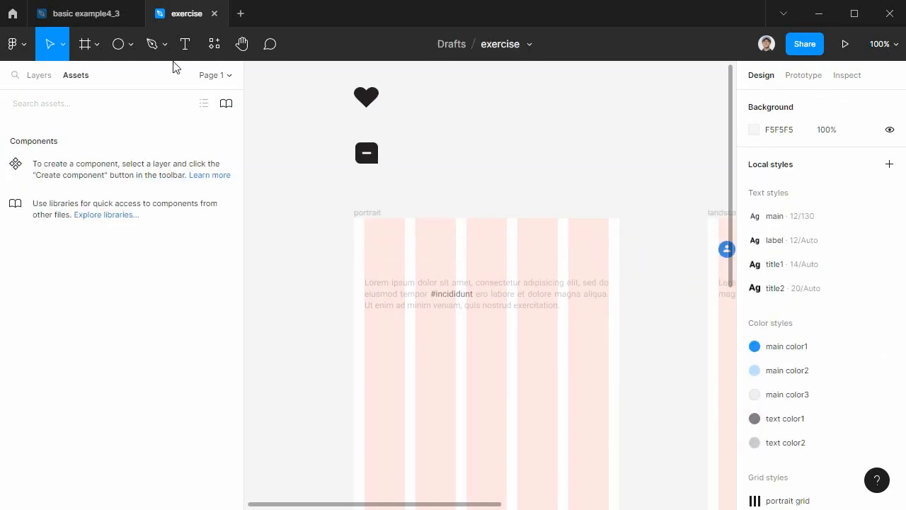
pyautogui.hotkey('ctrl', 'z')
# Move the main header component out of the portrait frame onto the empty canvas beside it, at about X -381, Y 32.
pyautogui.moveTo(483, 358); pyautogui.dragTo(668, 376)
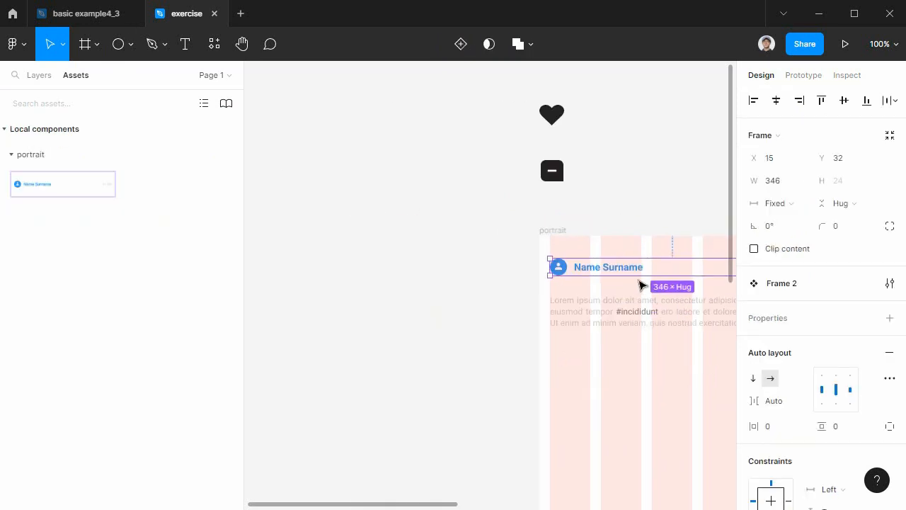
pyautogui.moveTo(612, 271); pyautogui.dragTo(347, 276)
pyautogui.click(354, 359)
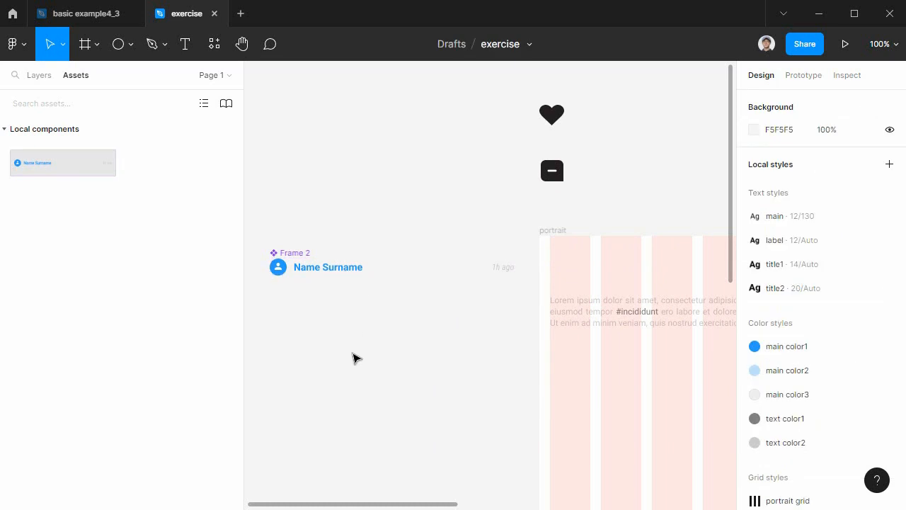
# Rename the main header component as "component profile".
pyautogui.click(304, 255)
pyautogui.write('compoen')
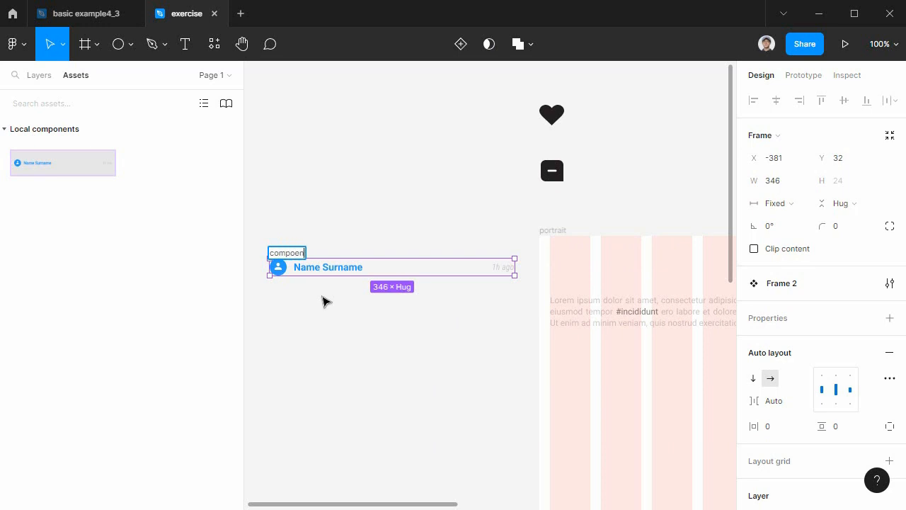
pyautogui.press('BackSpace')
pyautogui.press('BackSpace')
pyautogui.write('nent profile')
pyautogui.press('Return')
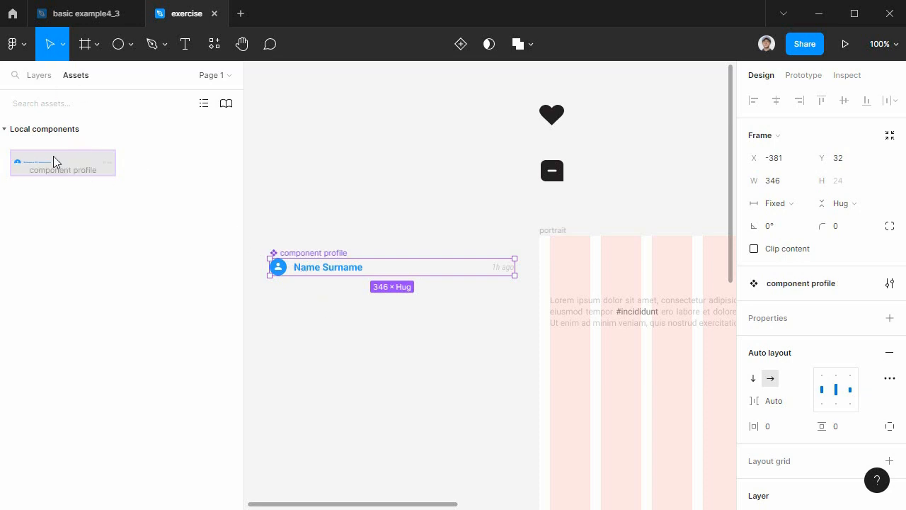
# Place an instance of component profile above the paragraph in the portrait frame, at about X 15, Y 39.
pyautogui.moveTo(54, 160); pyautogui.dragTo(599, 270)
pyautogui.moveTo(677, 396); pyautogui.dragTo(424, 392)
pyautogui.moveTo(344, 277); pyautogui.dragTo(399, 266)
pyautogui.click(618, 320)
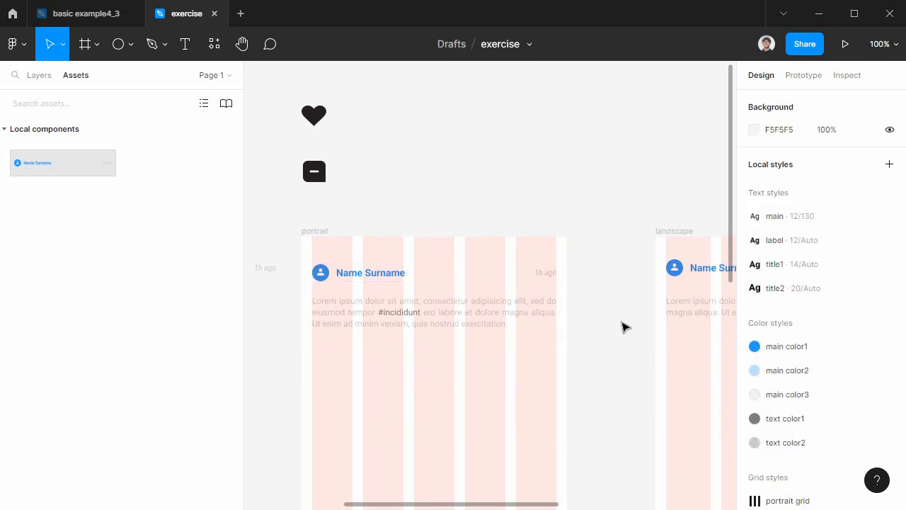
# Set the Y position of the portrait frame's component profile instance to 38.
pyautogui.click(508, 276)
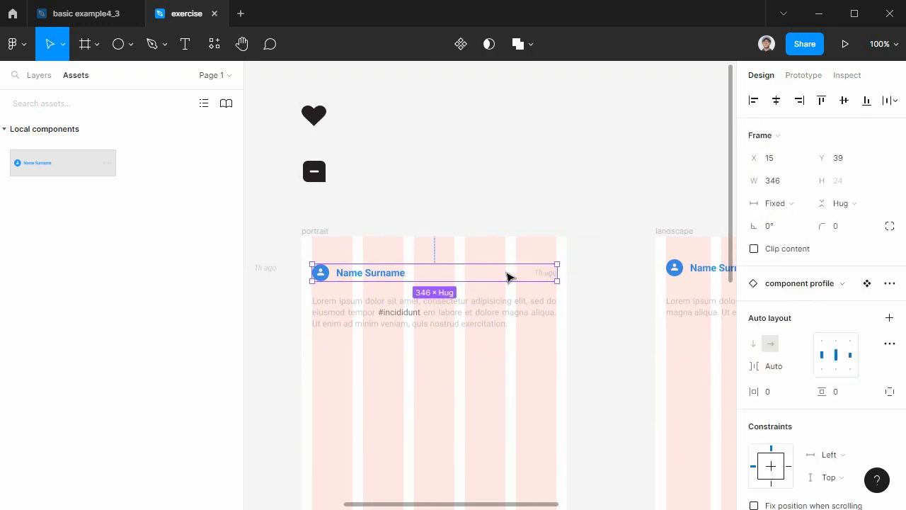
pyautogui.click(841, 160)
pyautogui.write('38')
pyautogui.press('Return')
pyautogui.click(620, 334)
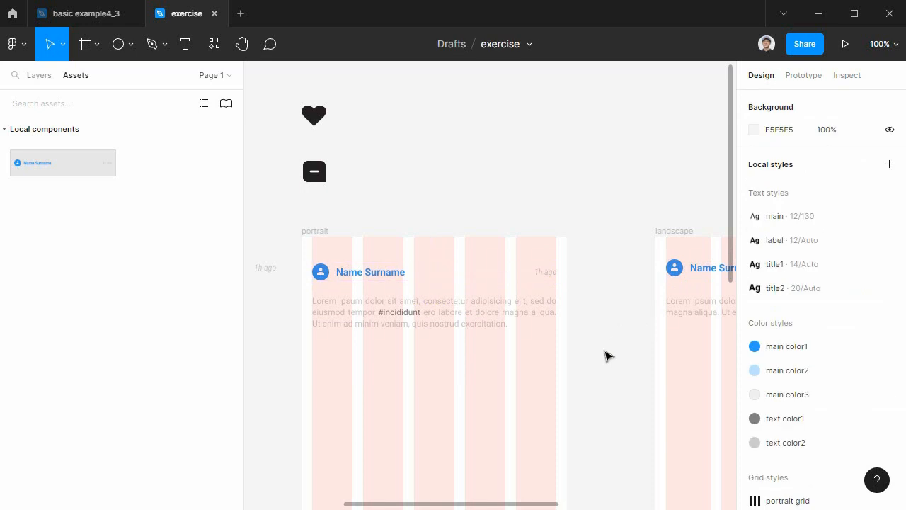
# Delete the old profile header row, Frame 2, from the landscape frame.
pyautogui.moveTo(540, 364); pyautogui.dragTo(437, 364)
pyautogui.click(545, 269)
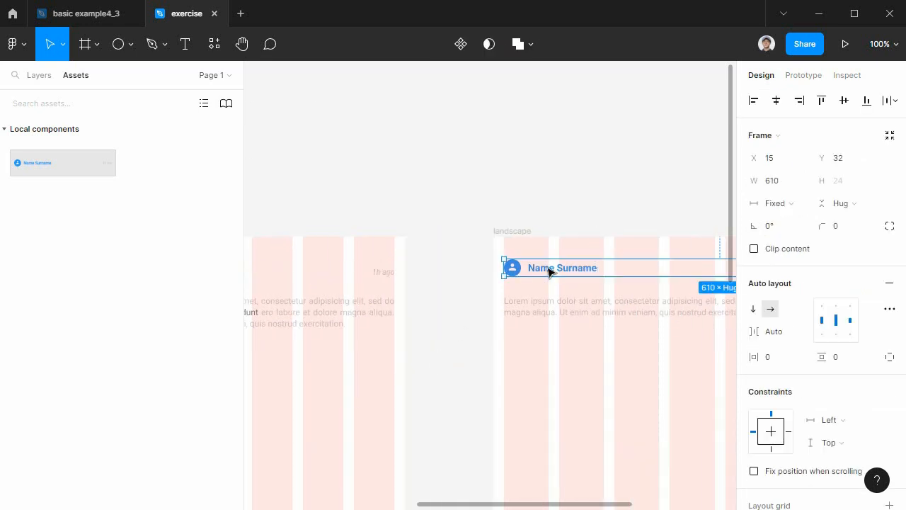
pyautogui.click(39, 76)
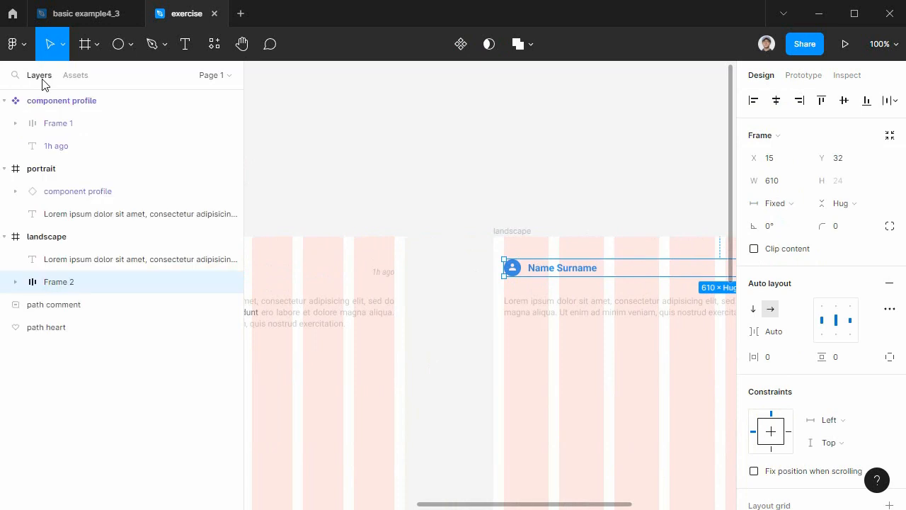
pyautogui.click(5, 101)
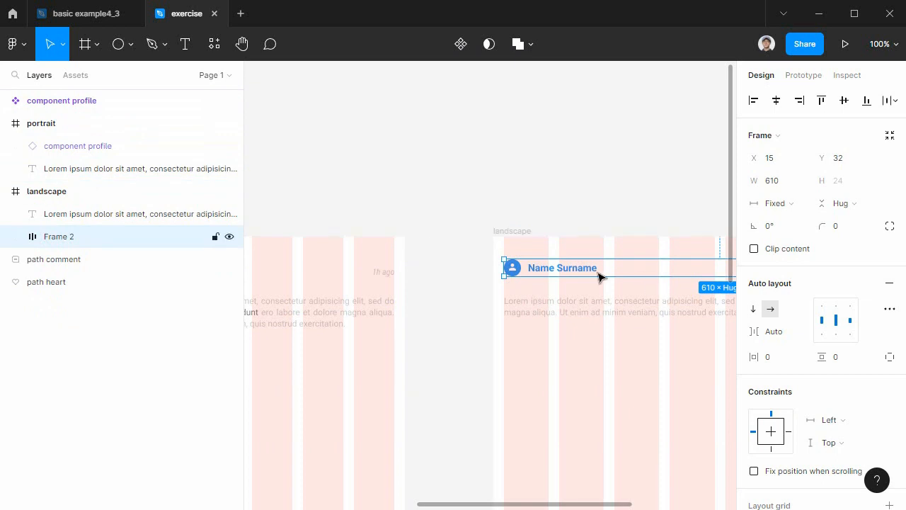
pyautogui.press('Delete')
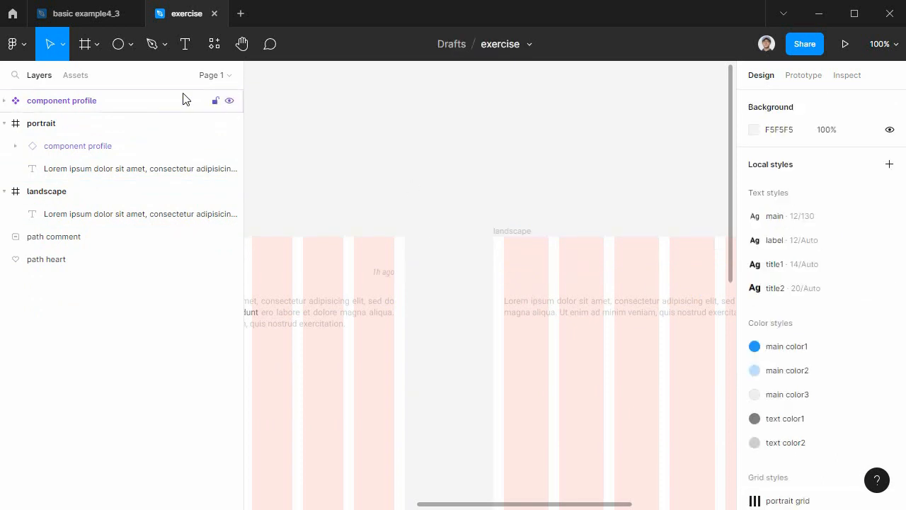
# Place an instance of component profile in the landscape frame and position it at X 15, Y 38.
pyautogui.click(78, 80)
pyautogui.moveTo(51, 163); pyautogui.dragTo(548, 264)
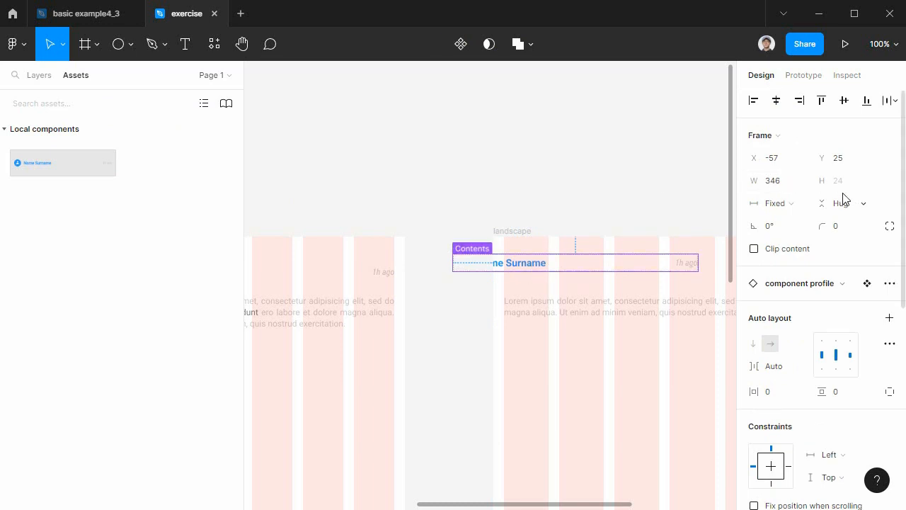
pyautogui.moveTo(526, 265); pyautogui.dragTo(573, 273)
pyautogui.click(820, 159)
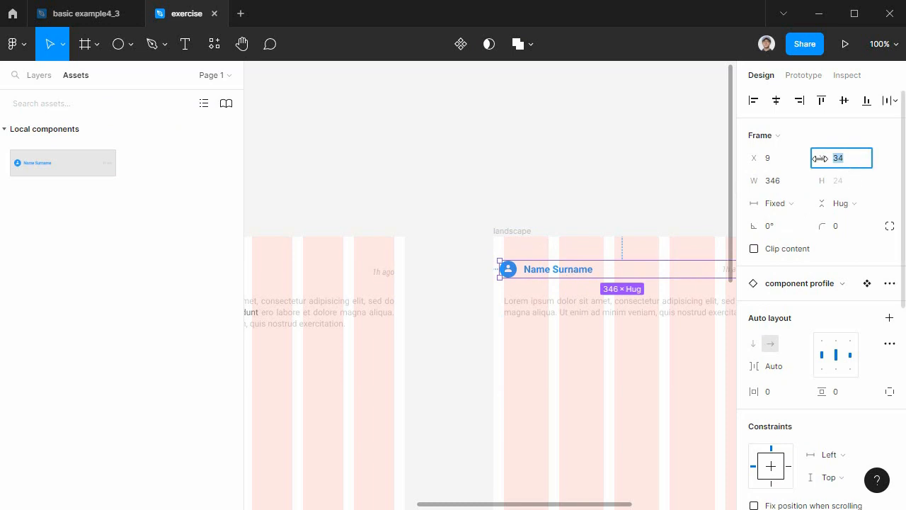
pyautogui.write('4')
pyautogui.press('Return')
pyautogui.moveTo(542, 273); pyautogui.dragTo(551, 274)
# Widen the landscape frame's component profile instance to 609 so it ends at the last grid column.
pyautogui.hscroll(5, 597, 318)
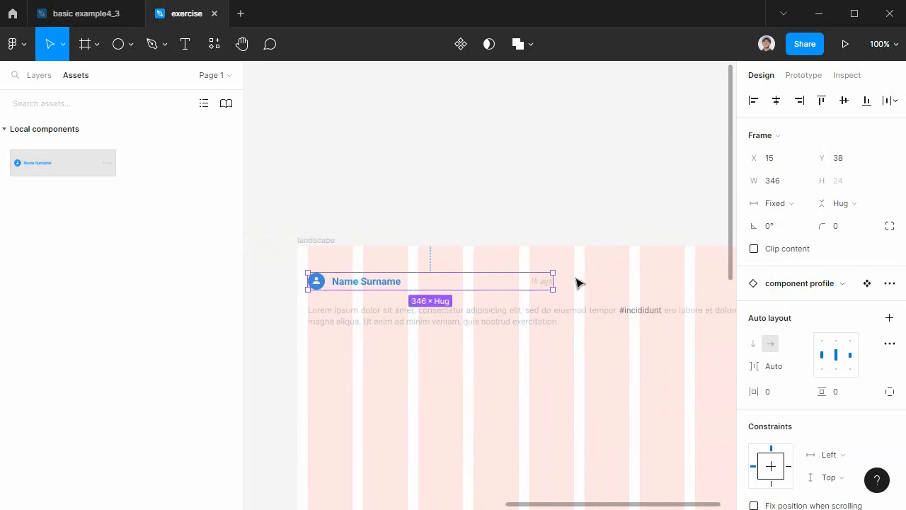
pyautogui.moveTo(556, 279); pyautogui.dragTo(599, 283)
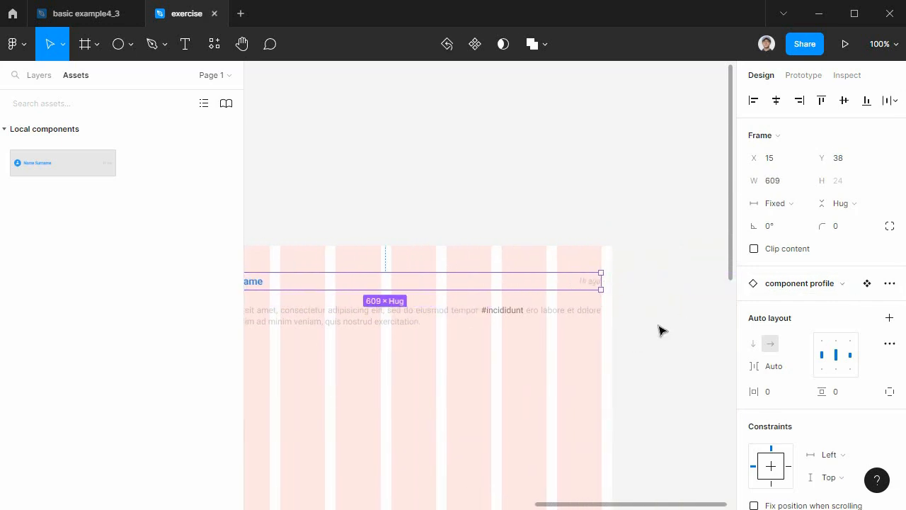
pyautogui.click(655, 357)
pyautogui.moveTo(480, 372); pyautogui.dragTo(636, 341)
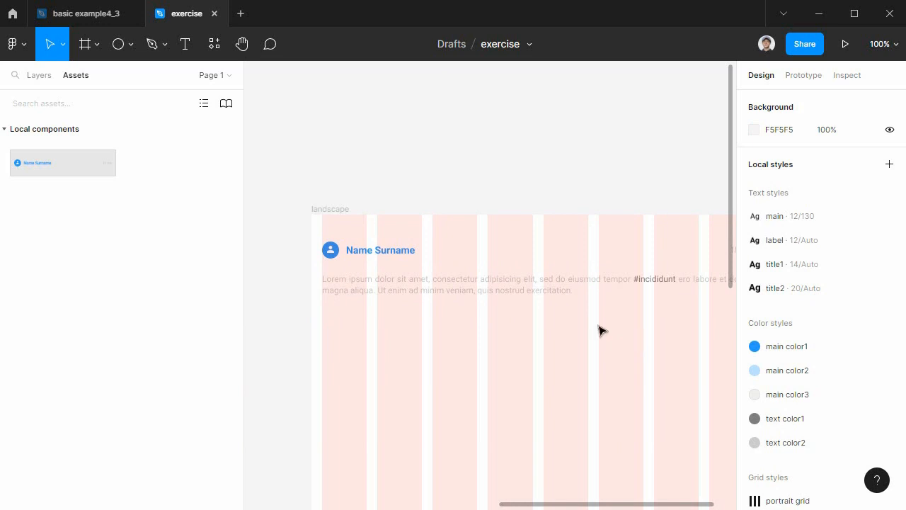
# Draw a 346 × 124 rectangle below the paragraph in the portrait frame, spanning all grid columns at X 15, Y 153.
pyautogui.click(38, 75)
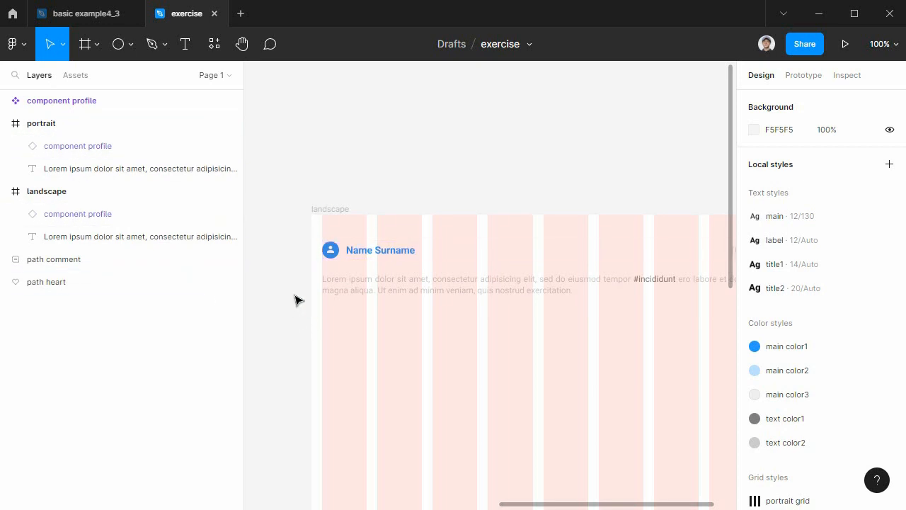
pyautogui.moveTo(295, 300); pyautogui.dragTo(493, 334)
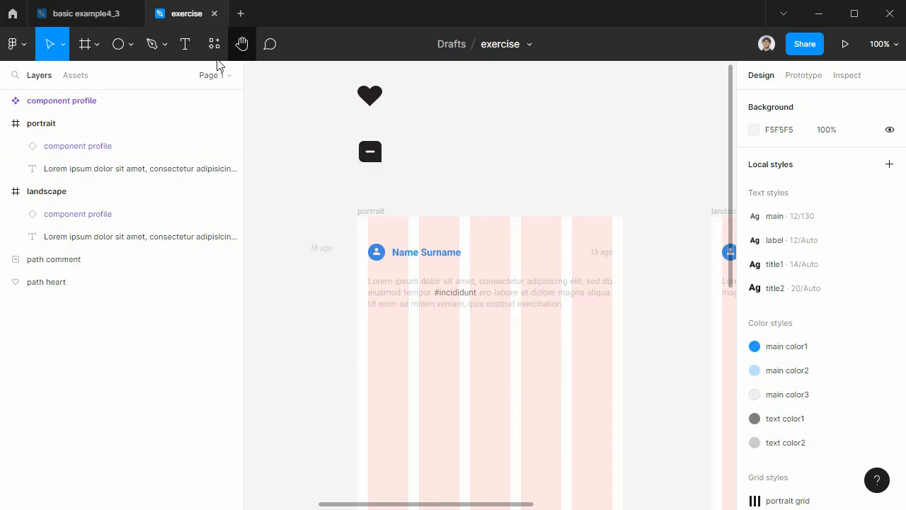
pyautogui.click(132, 43)
pyautogui.click(137, 77)
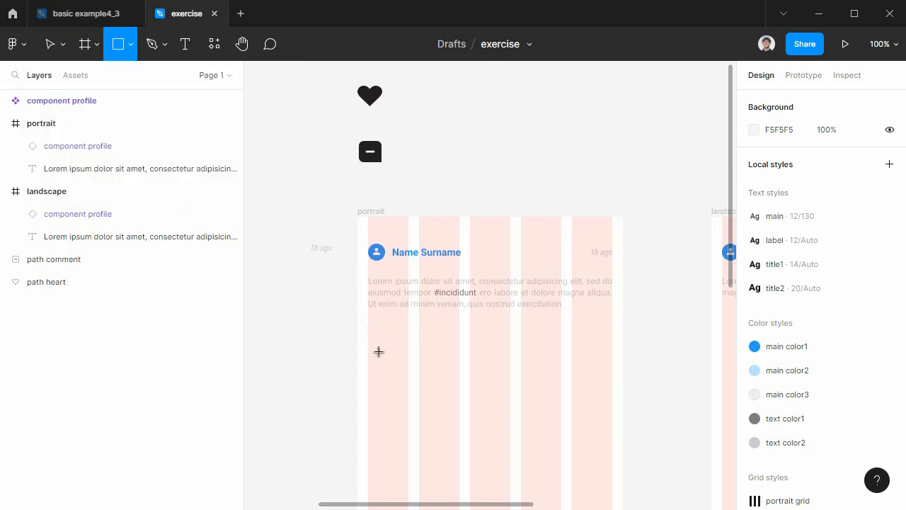
pyautogui.click(881, 46)
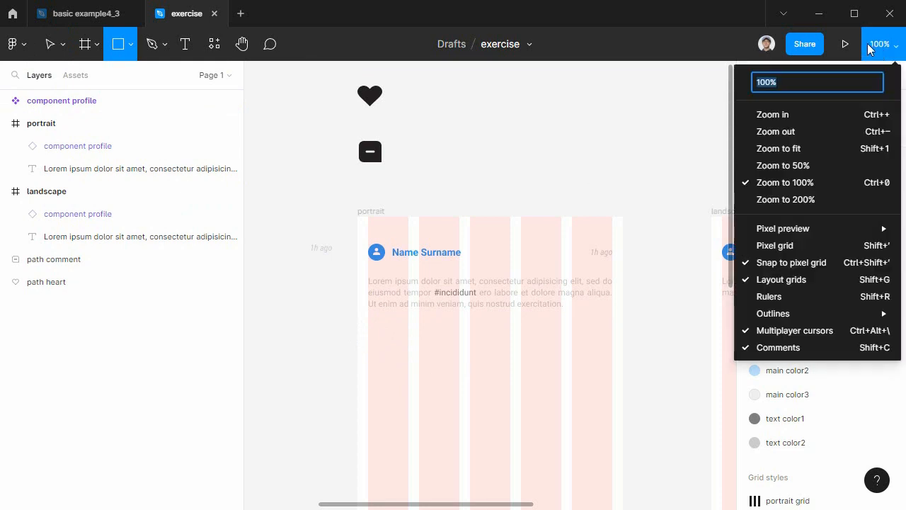
pyautogui.write('150')
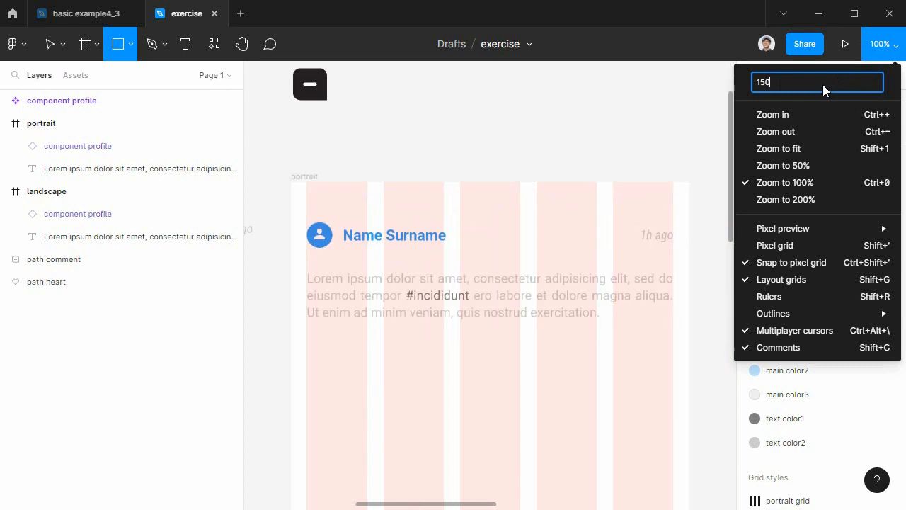
pyautogui.click(443, 153)
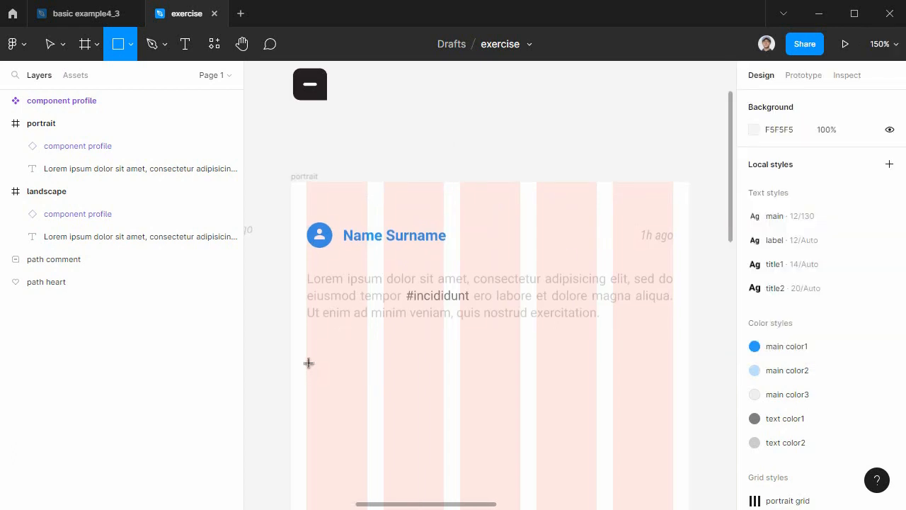
pyautogui.moveTo(307, 336); pyautogui.dragTo(316, 341)
pyautogui.moveTo(501, 446); pyautogui.dragTo(553, 455)
pyautogui.moveTo(683, 461); pyautogui.dragTo(677, 478)
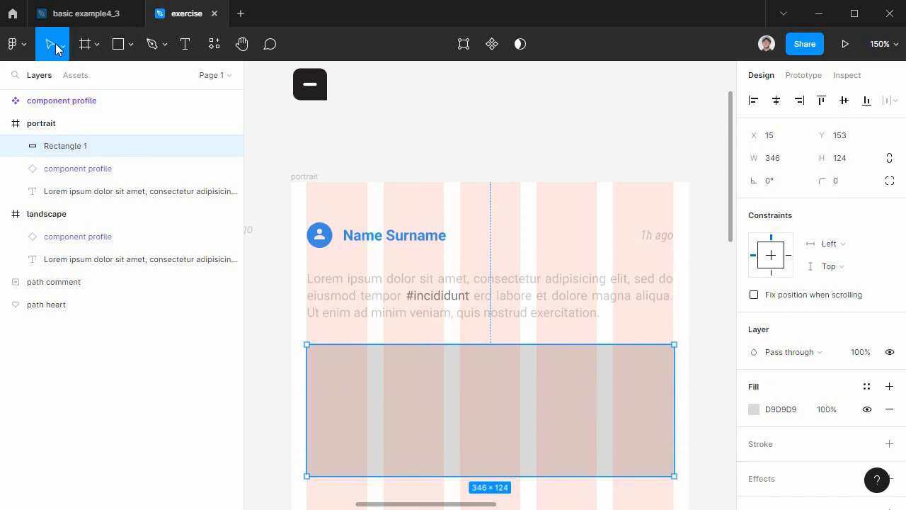
# Resize the rectangle below the paragraph to 345 × 132 and fill it with the main color1 style.
pyautogui.moveTo(674, 408)
pyautogui.mouseDown()
pyautogui.moveTo(654, 407)
pyautogui.moveTo(672, 408)
pyautogui.mouseUp()
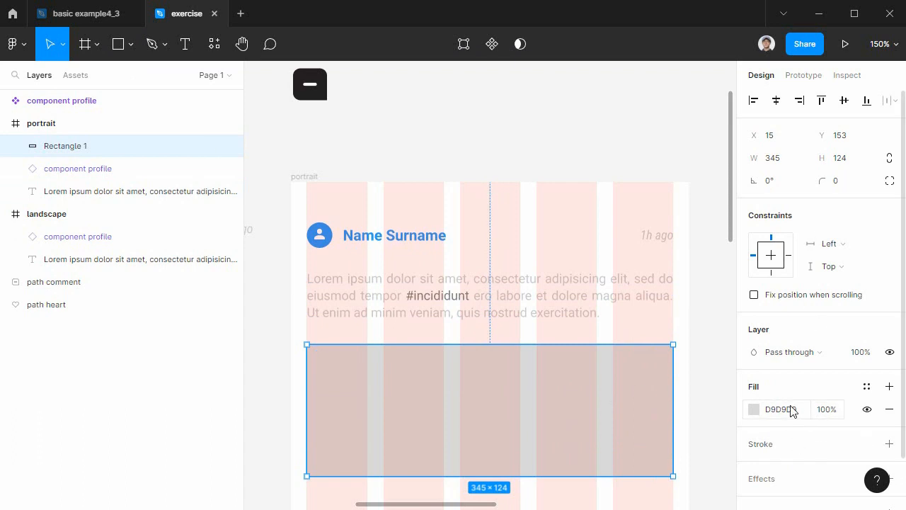
pyautogui.click(866, 388)
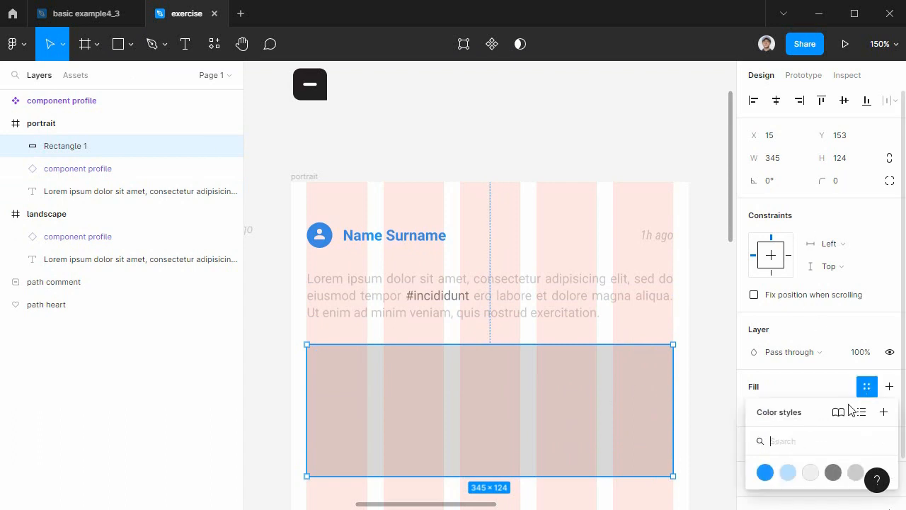
pyautogui.click(764, 472)
pyautogui.scroll(-2, 632, 383)
pyautogui.moveTo(476, 416); pyautogui.dragTo(484, 423)
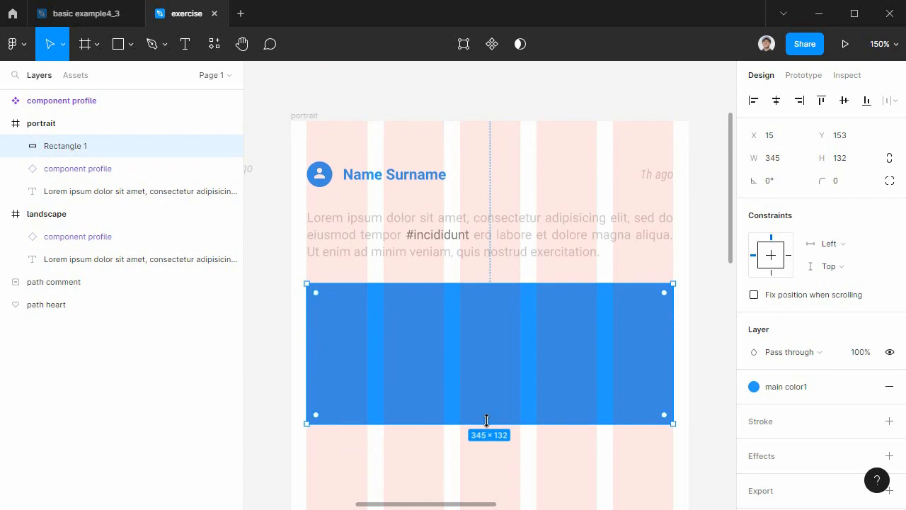
pyautogui.click(696, 445)
# Move the path heart icon from above into the portrait frame, below the blue rectangle at X 46, Y 315.
pyautogui.scroll(-3, 695, 444)
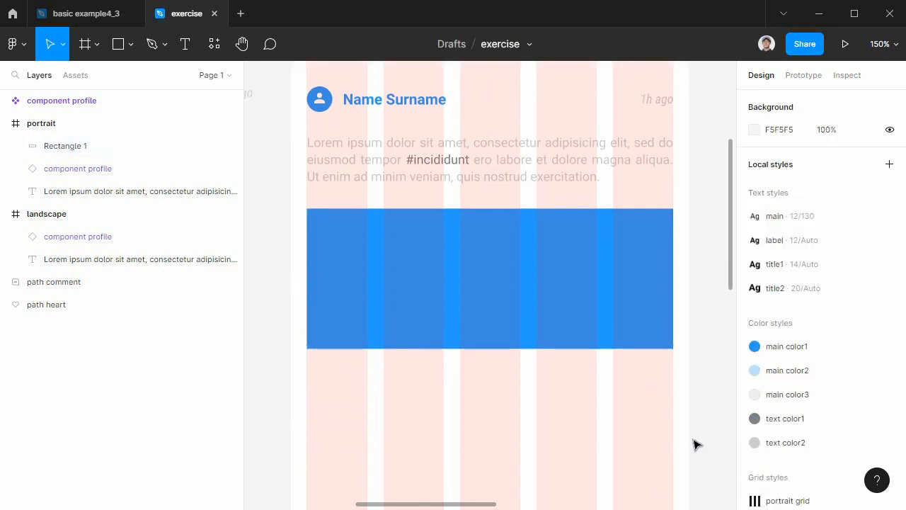
pyautogui.moveTo(418, 296); pyautogui.dragTo(548, 328)
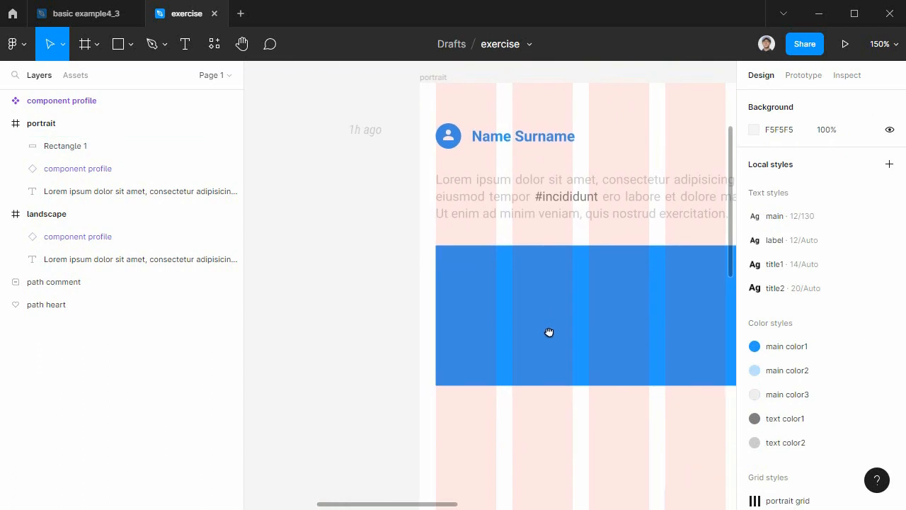
pyautogui.moveTo(384, 212); pyautogui.dragTo(370, 324)
pyautogui.hscroll(1, 389, 318)
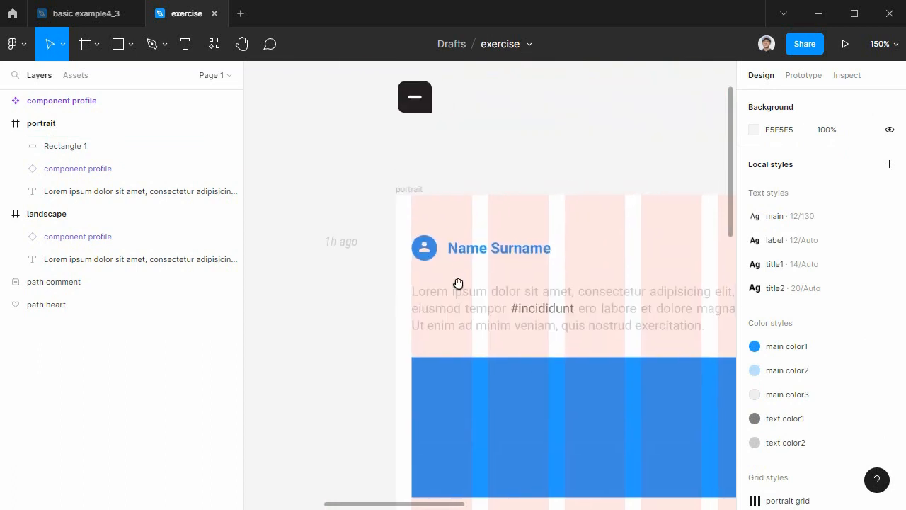
pyautogui.scroll(4, 472, 276)
pyautogui.click(436, 133)
pyautogui.click(435, 133)
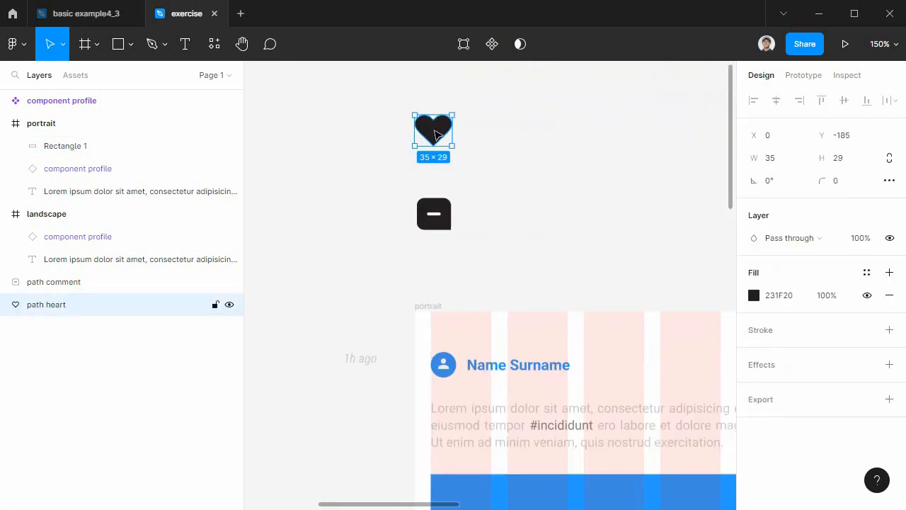
pyautogui.moveTo(484, 241); pyautogui.dragTo(494, 446)
pyautogui.moveTo(494, 495); pyautogui.dragTo(491, 411)
# Place the path comment icon beside the heart at X 126, Y 314, with the icons scaled down to 20 × 16 (heart) and 18 × 17 (comment).
pyautogui.scroll(-3, 595, 445)
pyautogui.scroll(6, 554, 247)
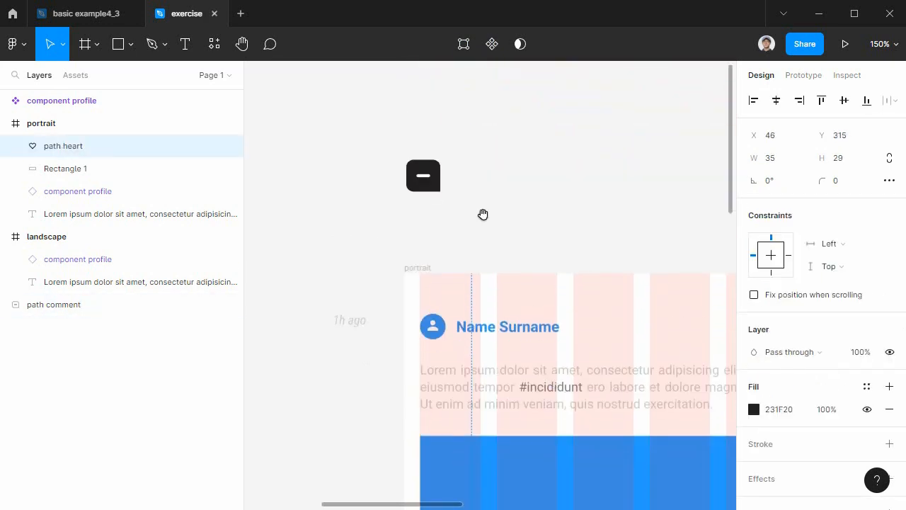
pyautogui.moveTo(431, 179); pyautogui.dragTo(528, 374)
pyautogui.keyDown('shift'); pyautogui.click(471, 372); pyautogui.keyUp('shift')
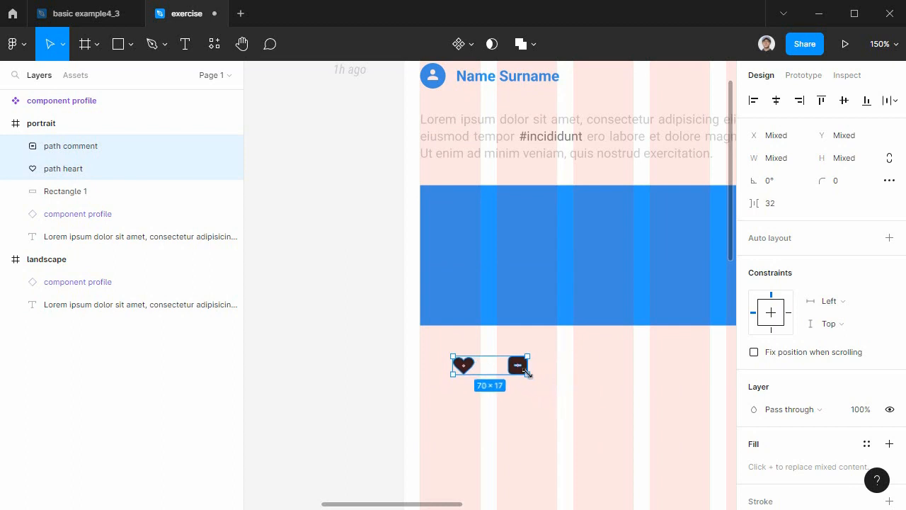
pyautogui.click(542, 403)
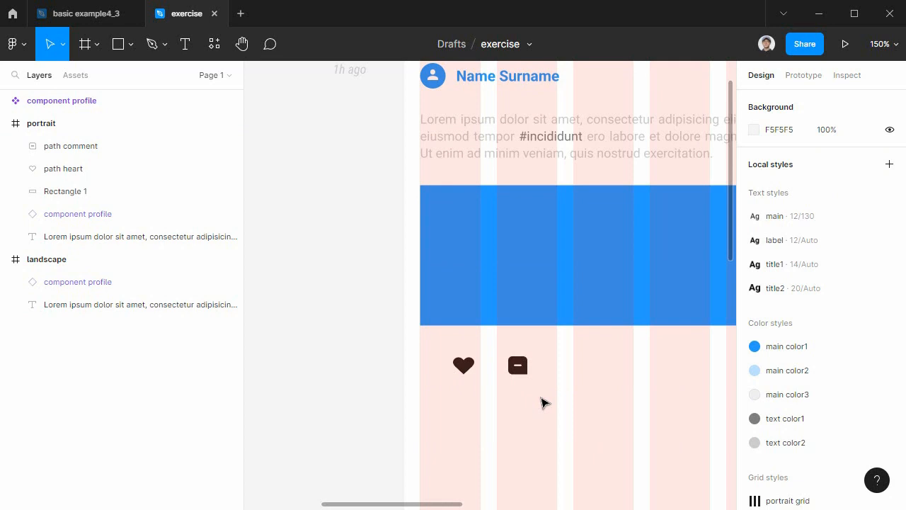
pyautogui.moveTo(519, 366); pyautogui.dragTo(548, 366)
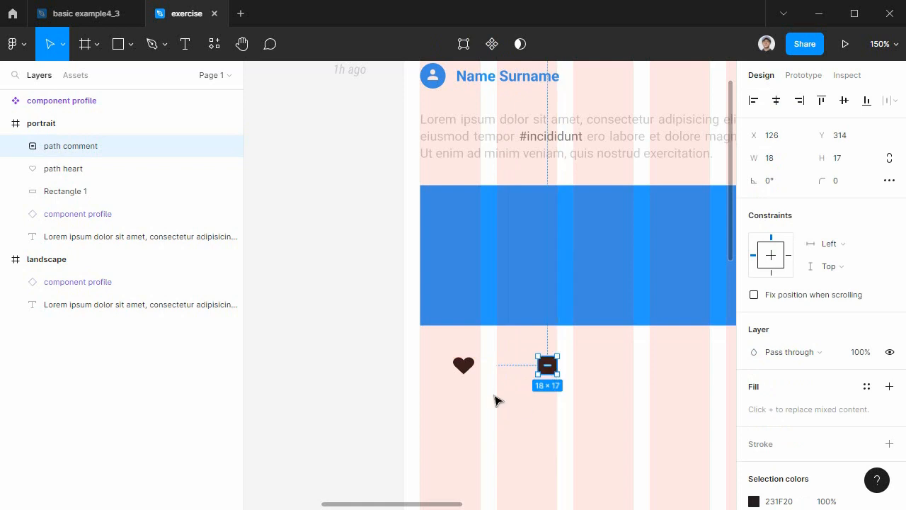
# Fill the path heart icon with the main color1 style.
pyautogui.click(465, 366)
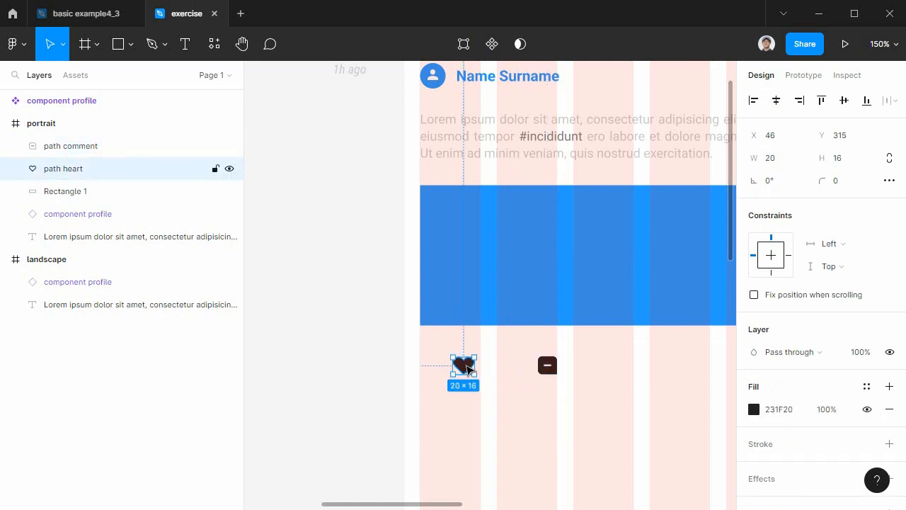
pyautogui.click(867, 389)
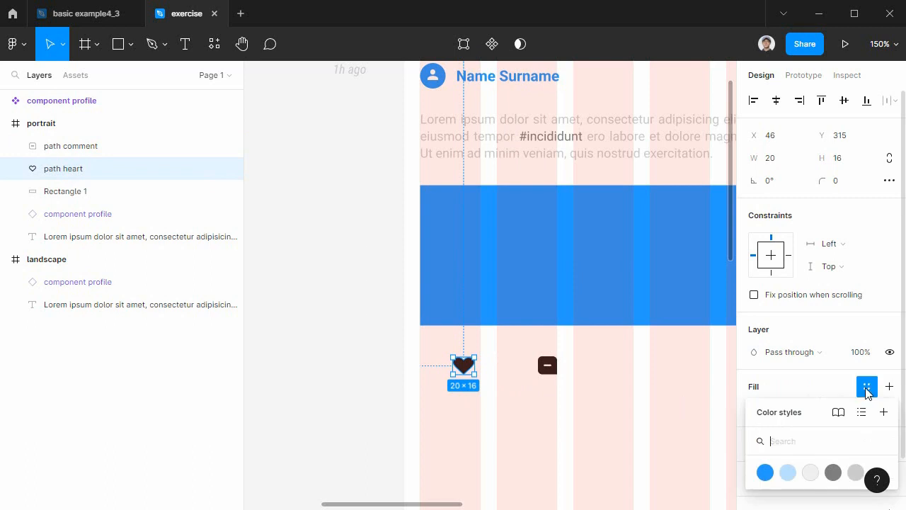
pyautogui.click(764, 473)
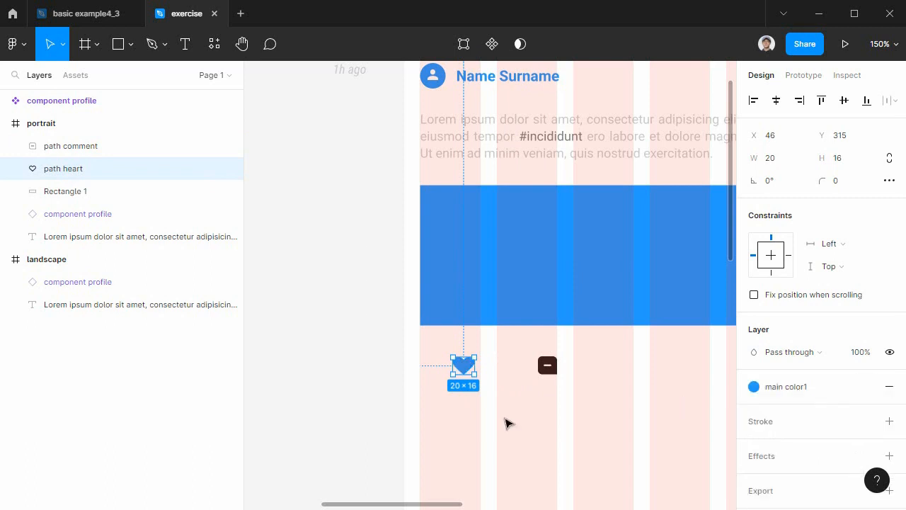
pyautogui.click(507, 423)
# Add a text layer reading 609 below the heart and comment icons in the portrait frame.
pyautogui.click(186, 44)
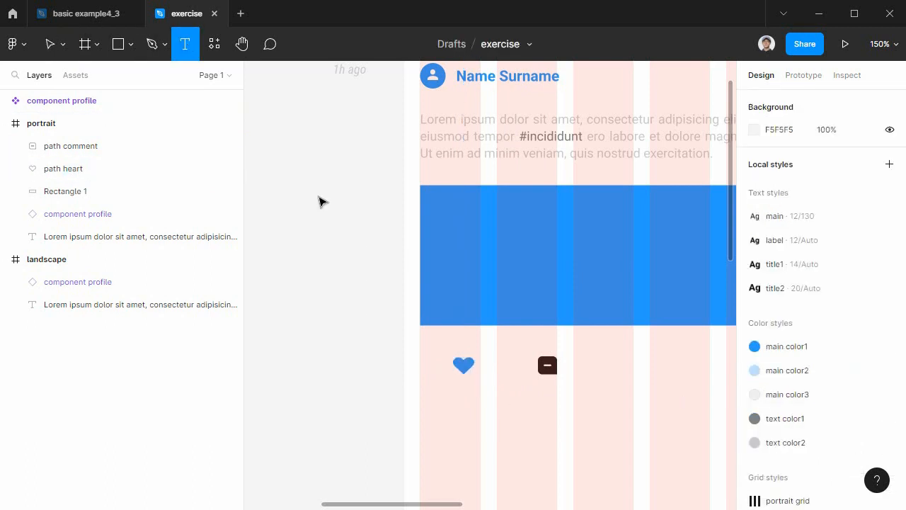
pyautogui.click(496, 405)
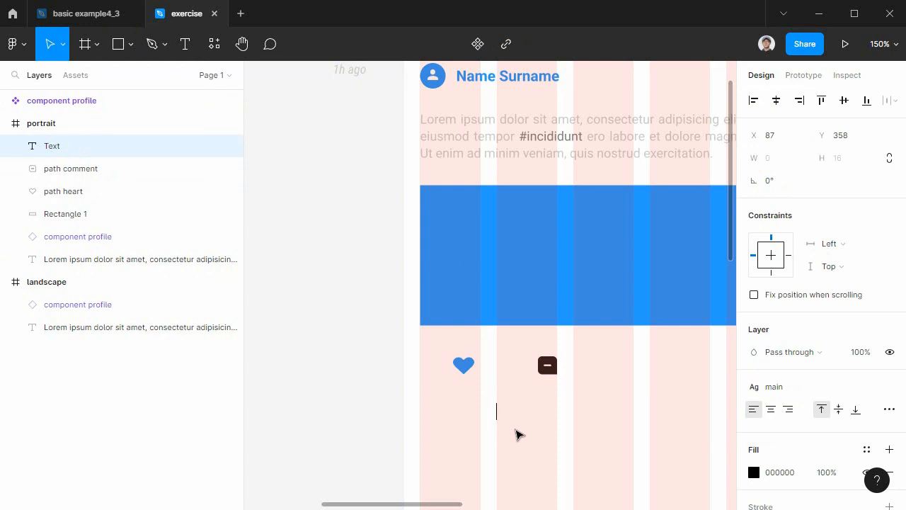
pyautogui.write('609')
# Apply the label text style and the main color1 color style to the 609 text.
pyautogui.doubleClick(507, 411)
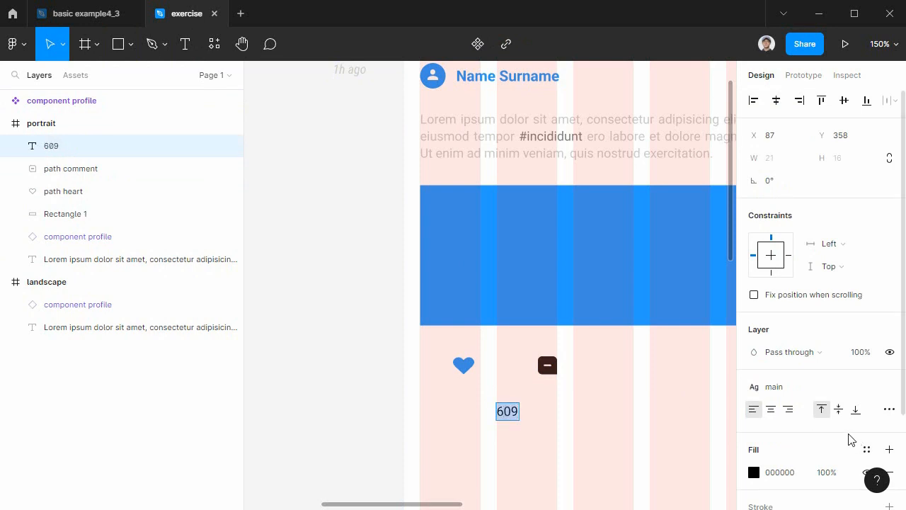
pyautogui.click(867, 449)
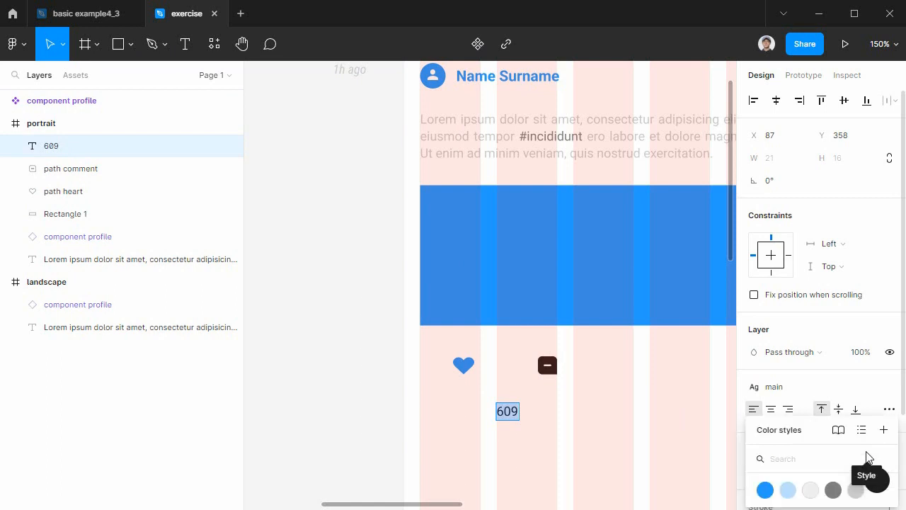
pyautogui.click(842, 387)
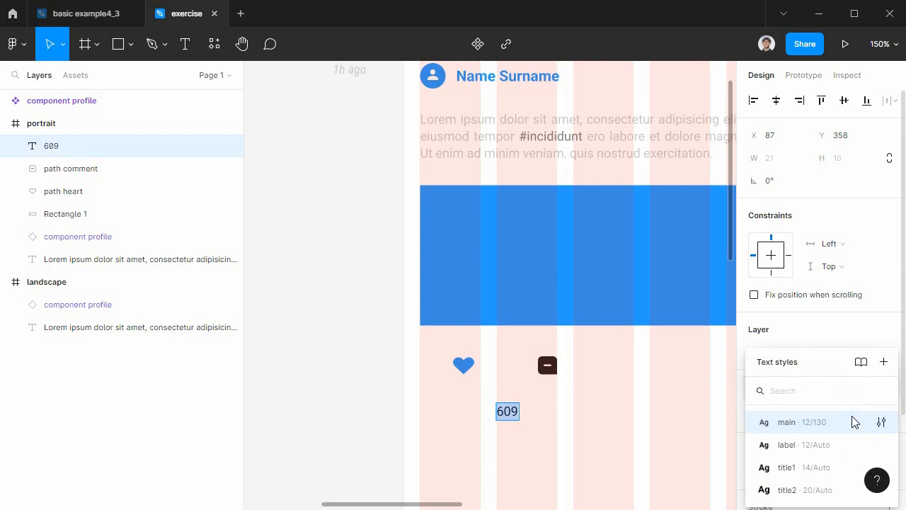
pyautogui.click(817, 446)
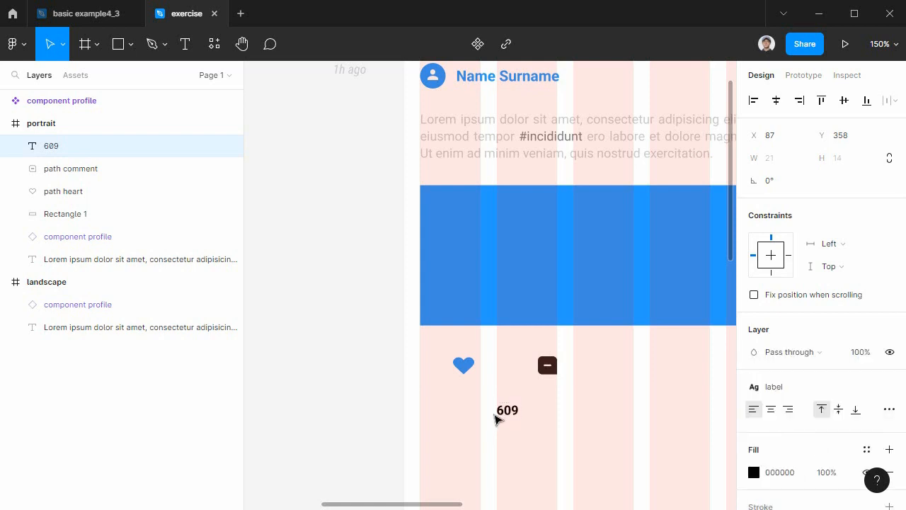
pyautogui.click(867, 450)
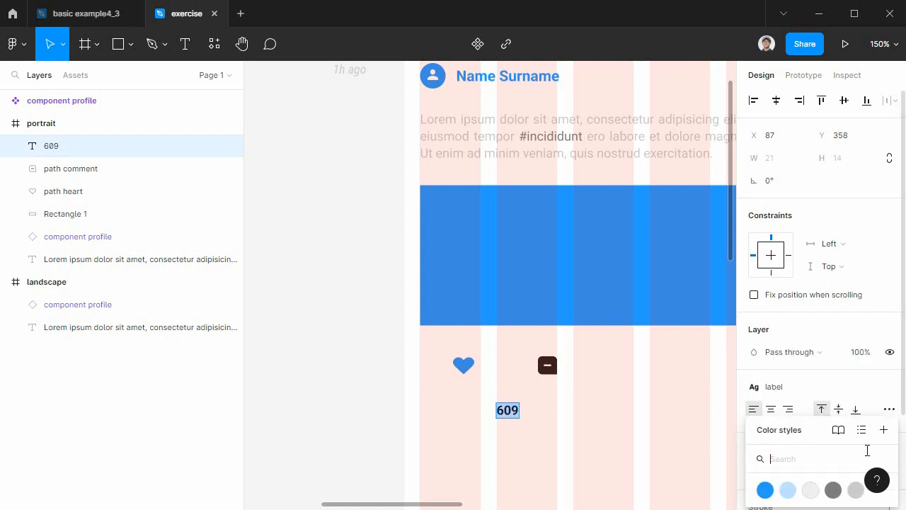
pyautogui.click(766, 490)
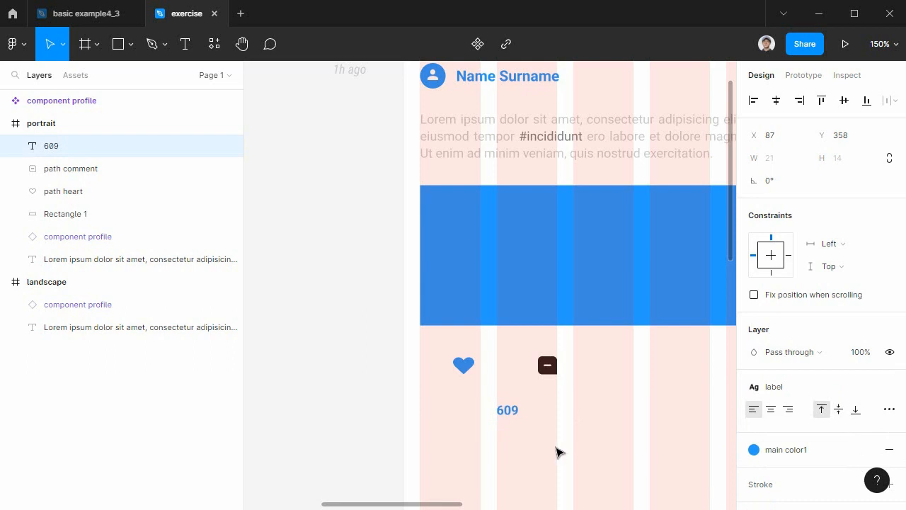
pyautogui.press('Escape')
# Move the 609 text between the heart and comment icons, to X 77, Y 316.
pyautogui.click(507, 421)
pyautogui.moveTo(509, 416); pyautogui.dragTo(497, 371)
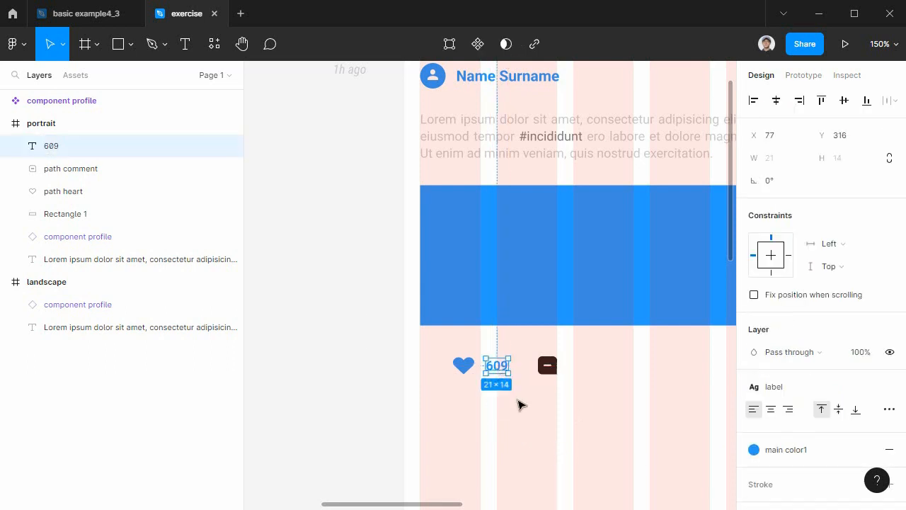
pyautogui.click(518, 405)
pyautogui.moveTo(439, 344); pyautogui.dragTo(521, 395)
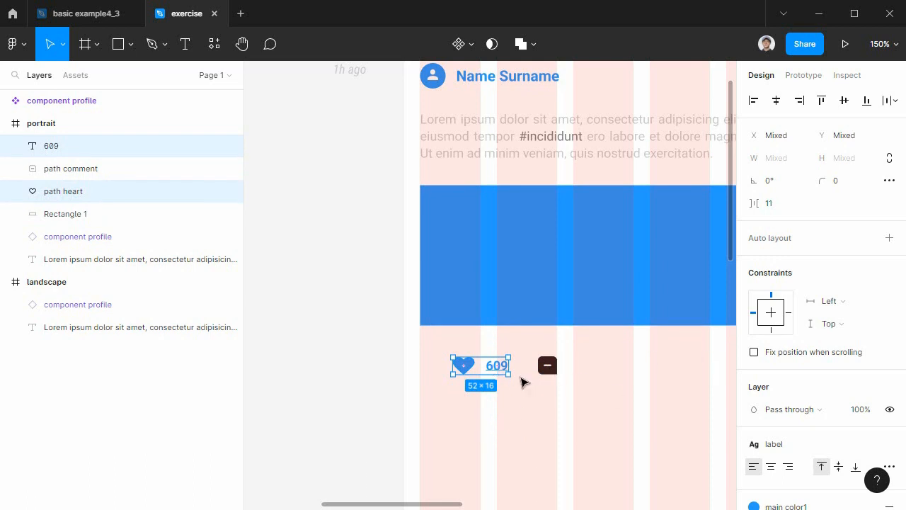
pyautogui.click(531, 388)
# Duplicate the 609 text to the other side of the comment icon at X 155, Y 316.
pyautogui.click(497, 368)
pyautogui.keyDown('alt'); pyautogui.moveTo(497, 368); pyautogui.dragTo(586, 373); pyautogui.keyUp('alt')
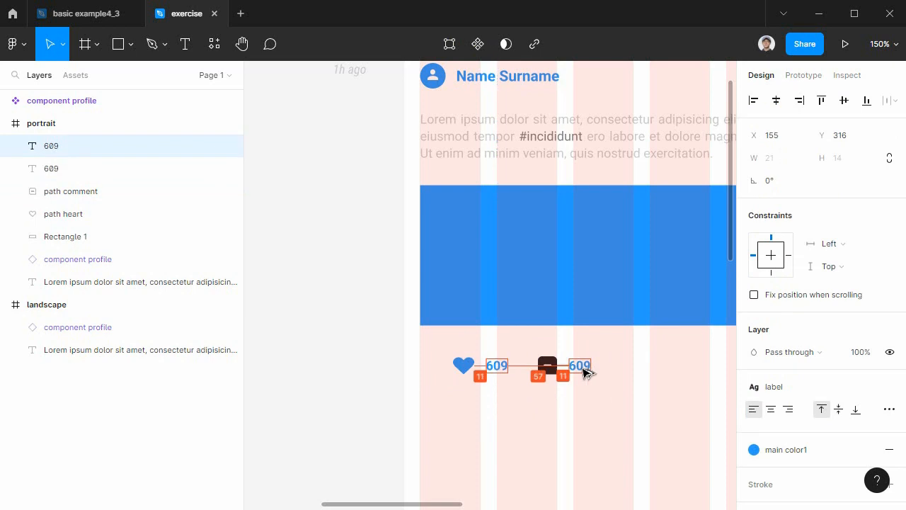
pyautogui.click(535, 381)
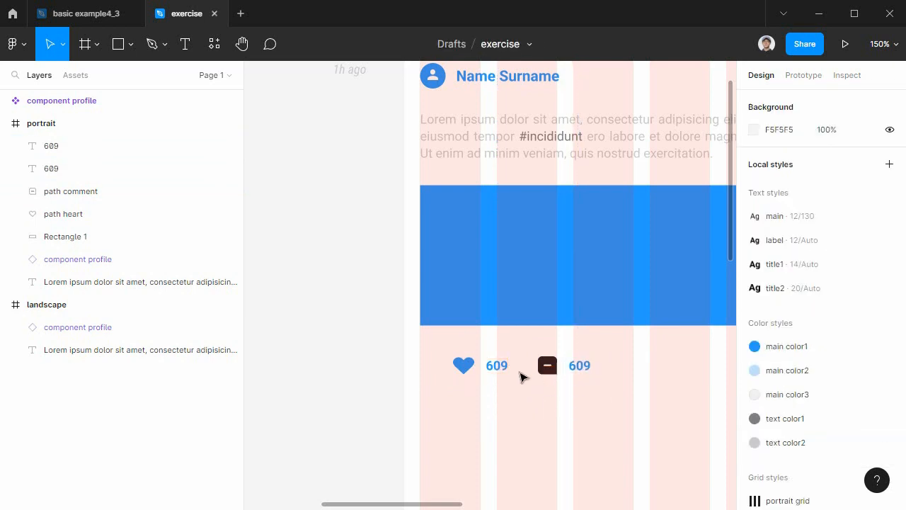
# Wrap the heart icon and its 609 text in an auto layout frame and rename it auto icon1.
pyautogui.moveTo(437, 343); pyautogui.dragTo(517, 393)
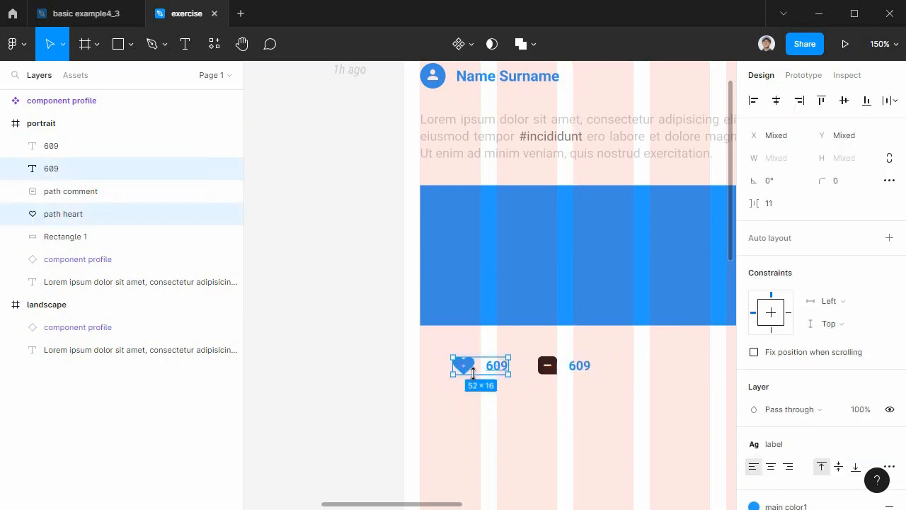
pyautogui.hotkey('shift', 'a')
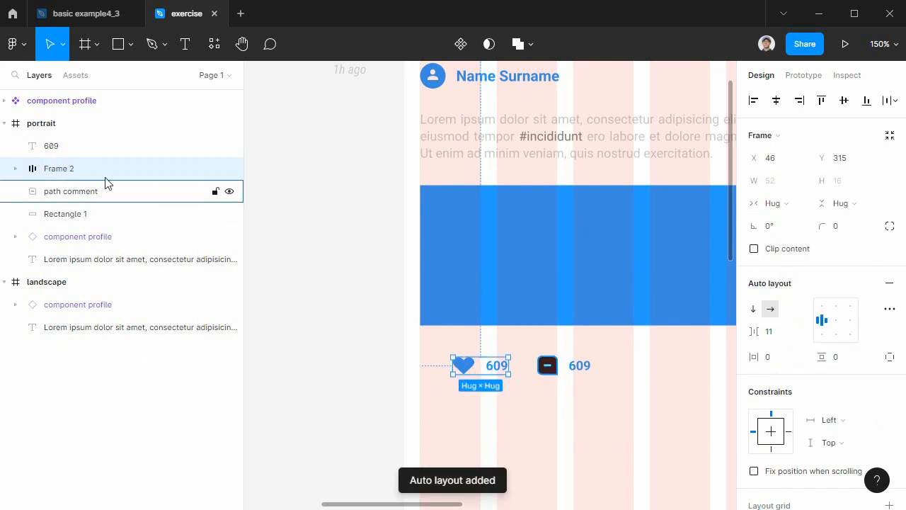
pyautogui.doubleClick(59, 169)
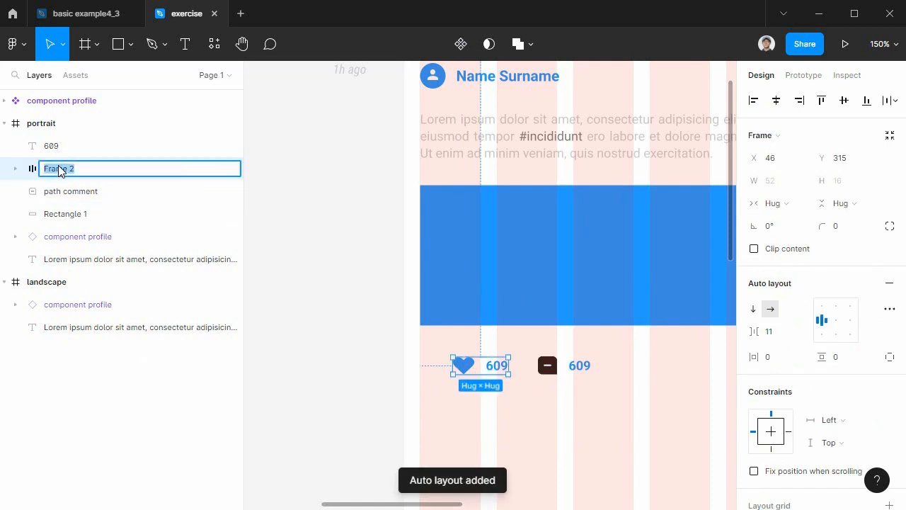
pyautogui.write('auto')
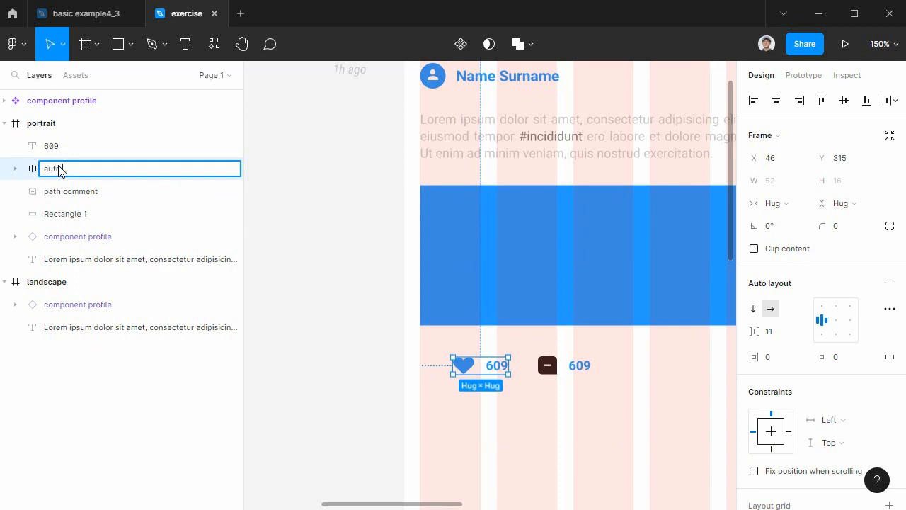
pyautogui.write(' icon1')
pyautogui.press('Return')
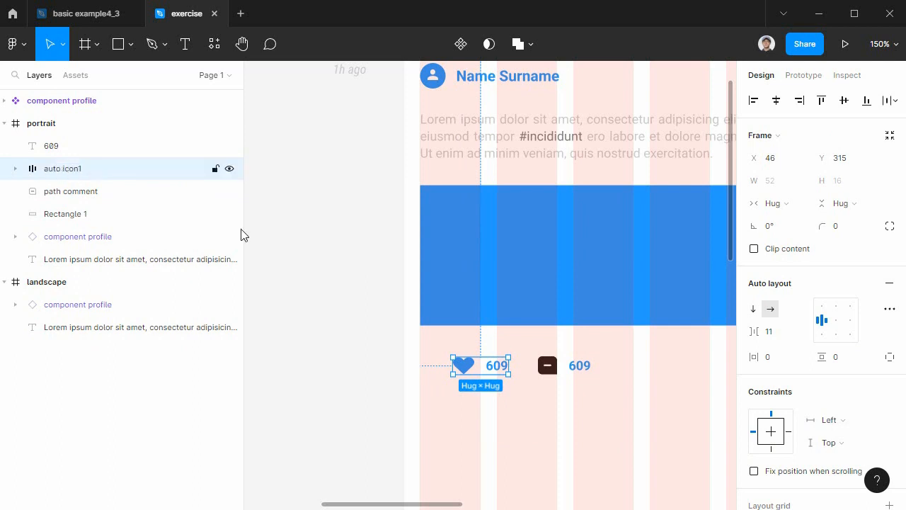
# Slightly reduce the spacing between items in the auto icon1 auto layout.
pyautogui.click(779, 341)
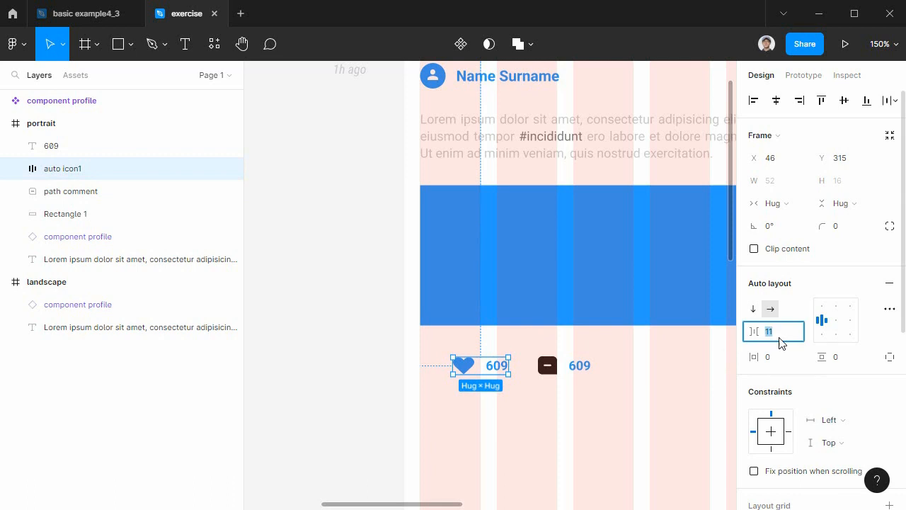
pyautogui.press('Return')
pyautogui.click(556, 379)
# Recolour the dark 231F20 part of the comment icon with the main color1 colour style.
pyautogui.click(549, 368)
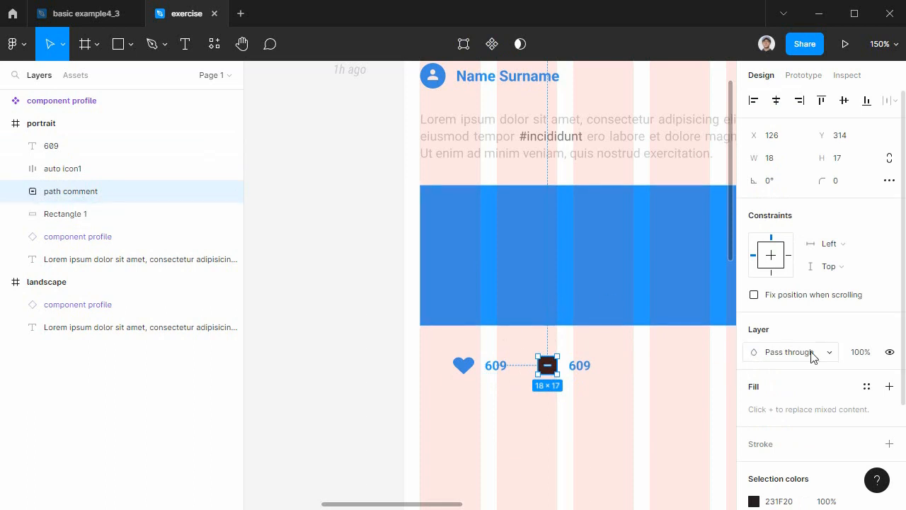
pyautogui.click(755, 502)
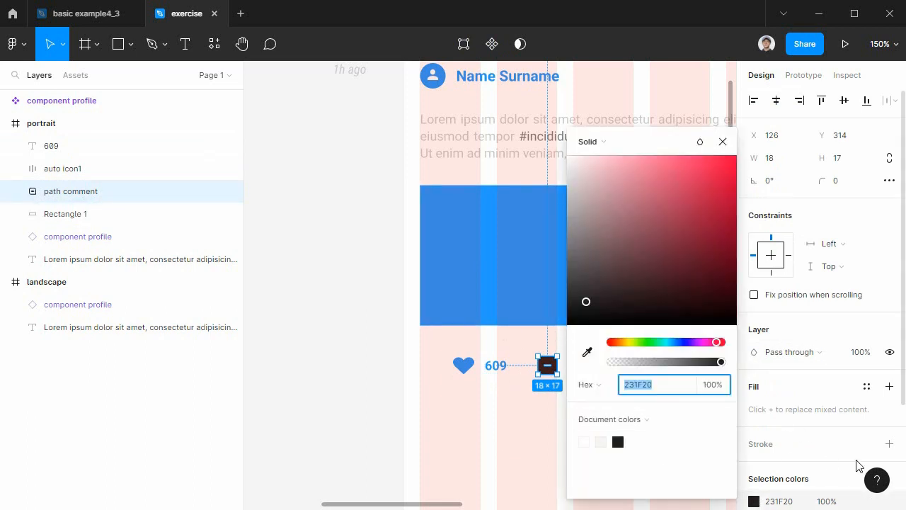
pyautogui.scroll(-2, 858, 464)
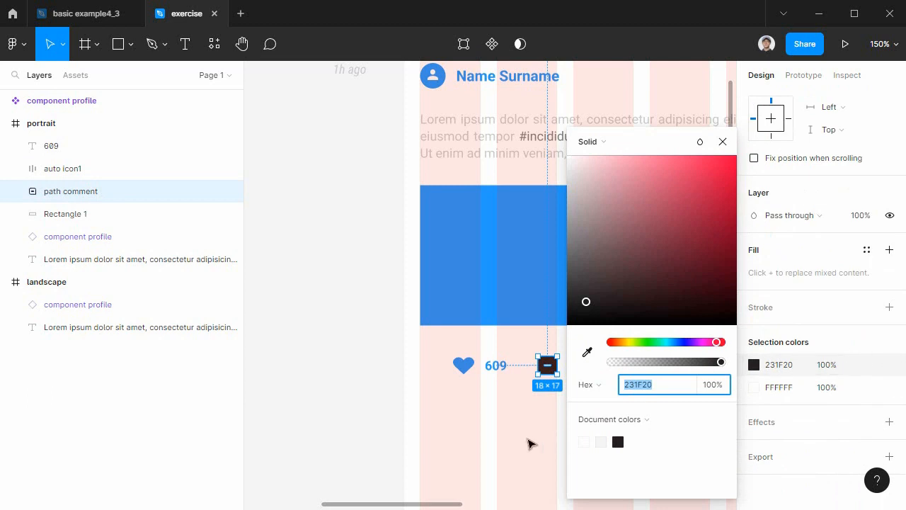
pyautogui.click(538, 386)
pyautogui.click(548, 365)
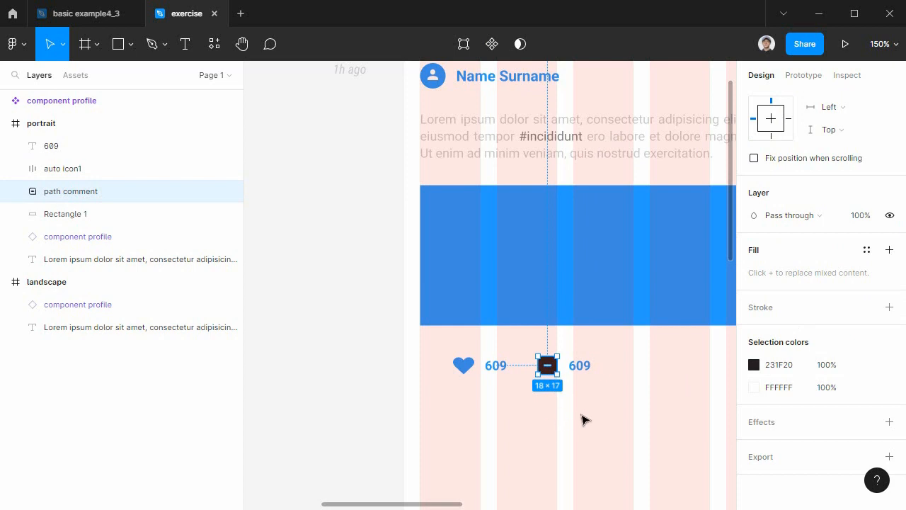
pyautogui.click(869, 366)
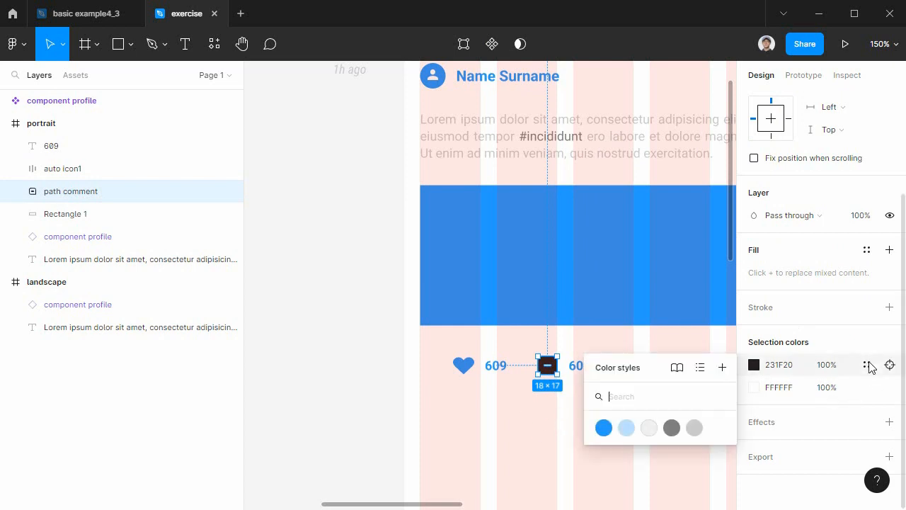
pyautogui.click(603, 427)
pyautogui.click(520, 369)
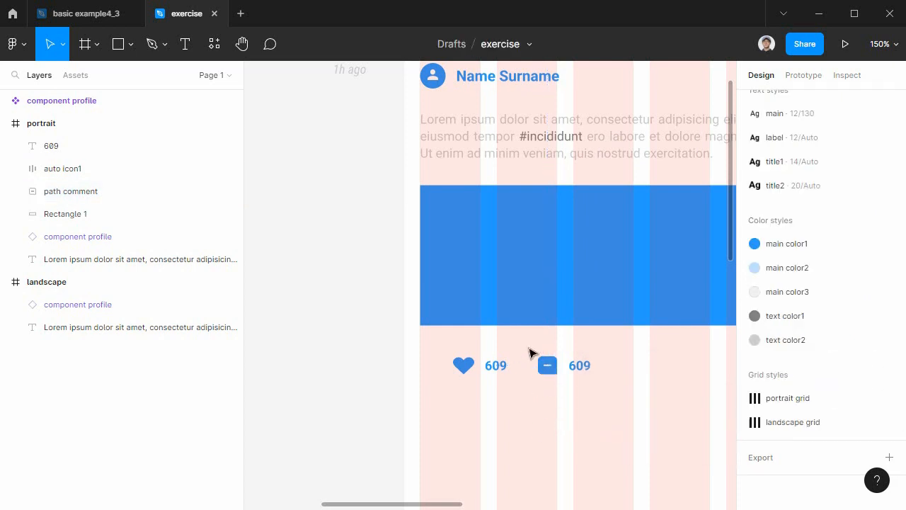
# Change the text beside the comment icon to 120.
pyautogui.moveTo(534, 342); pyautogui.dragTo(598, 401)
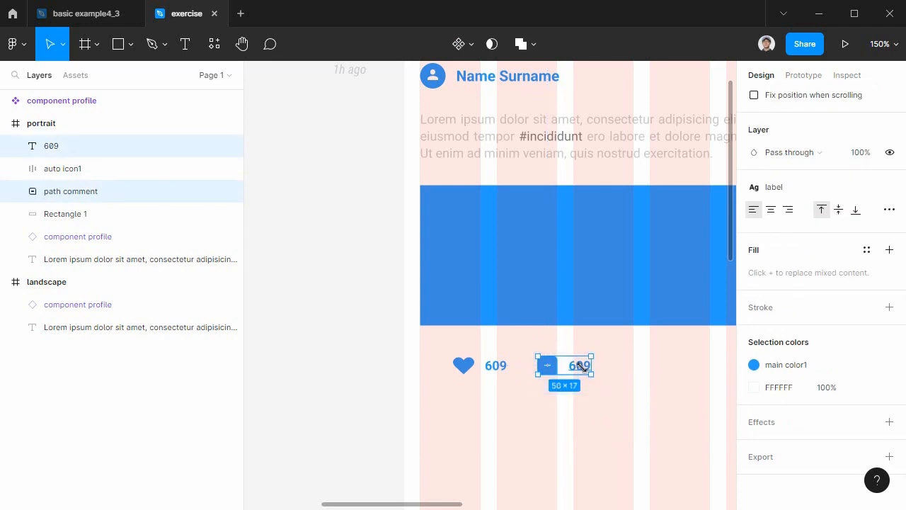
pyautogui.doubleClick(585, 365)
pyautogui.write('12')
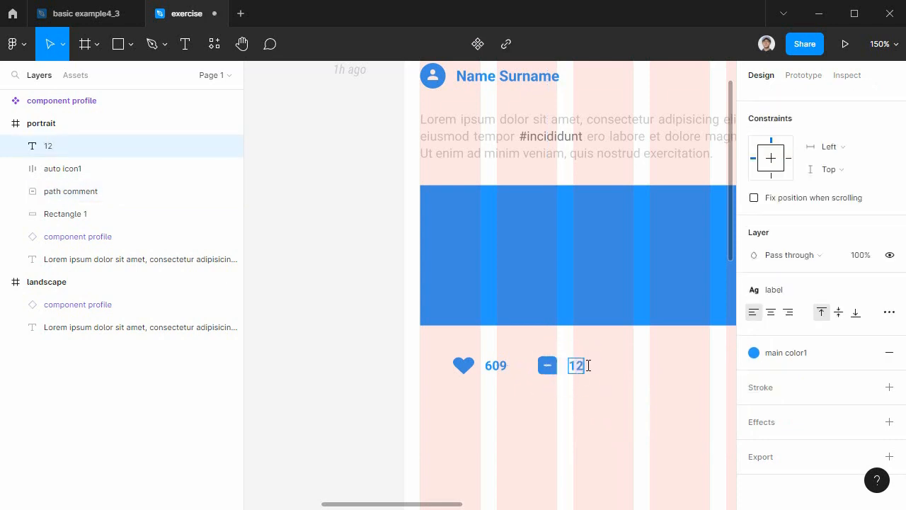
pyautogui.press('Escape')
# Wrap the comment icon and its 120 text in an auto layout frame and rename it auto icon2.
pyautogui.moveTo(602, 399); pyautogui.dragTo(532, 354)
pyautogui.hotkey('shift', 'a')
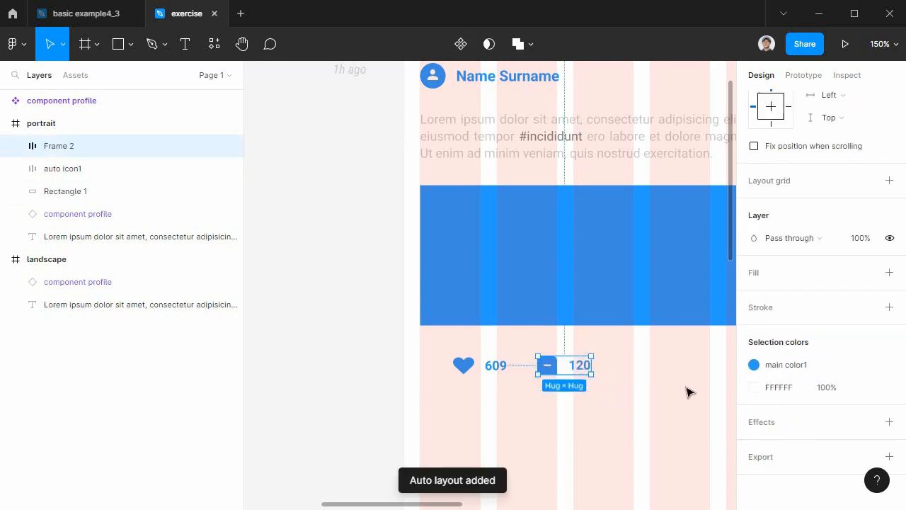
pyautogui.doubleClick(66, 147)
pyautogui.write('au')
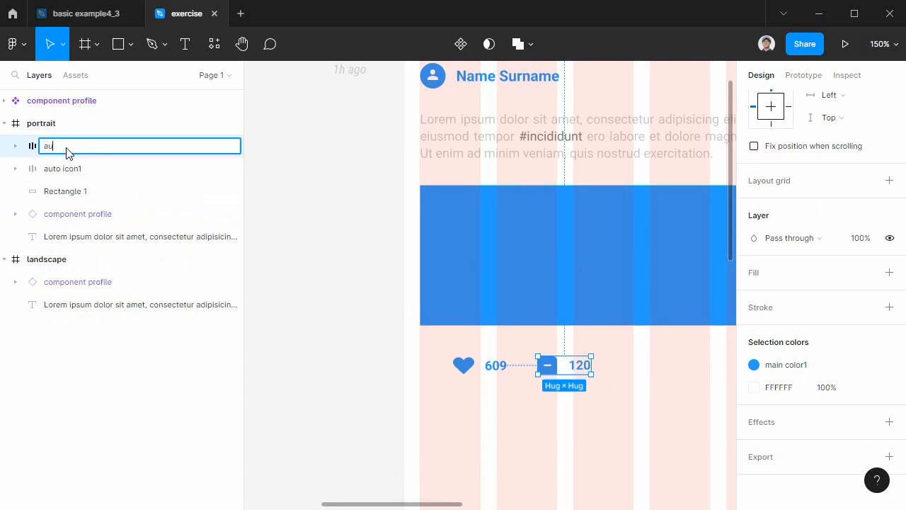
pyautogui.write('to icon2')
pyautogui.press('Return')
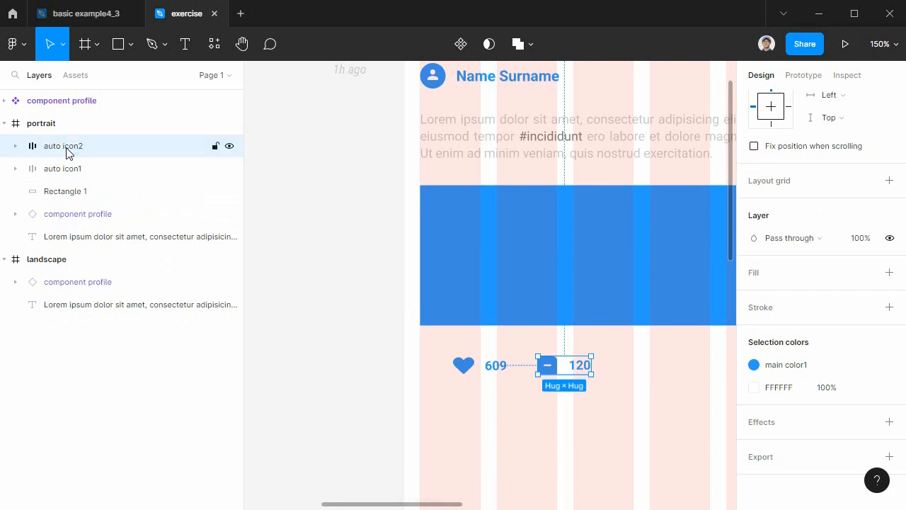
# Place auto icon2 below auto icon1 in the layer order and set its item spacing to 10.
pyautogui.moveTo(105, 158); pyautogui.dragTo(104, 181)
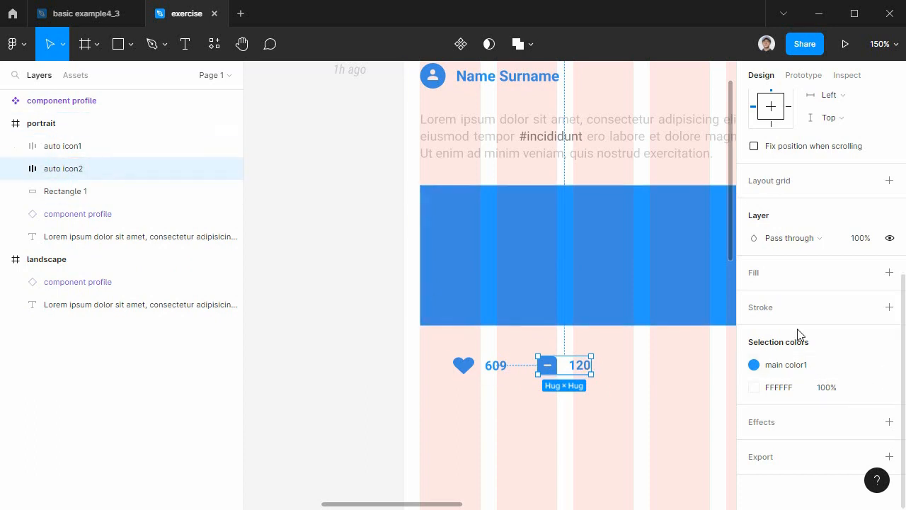
pyautogui.scroll(4, 800, 333)
pyautogui.click(771, 293)
pyautogui.write('10')
pyautogui.press('Return')
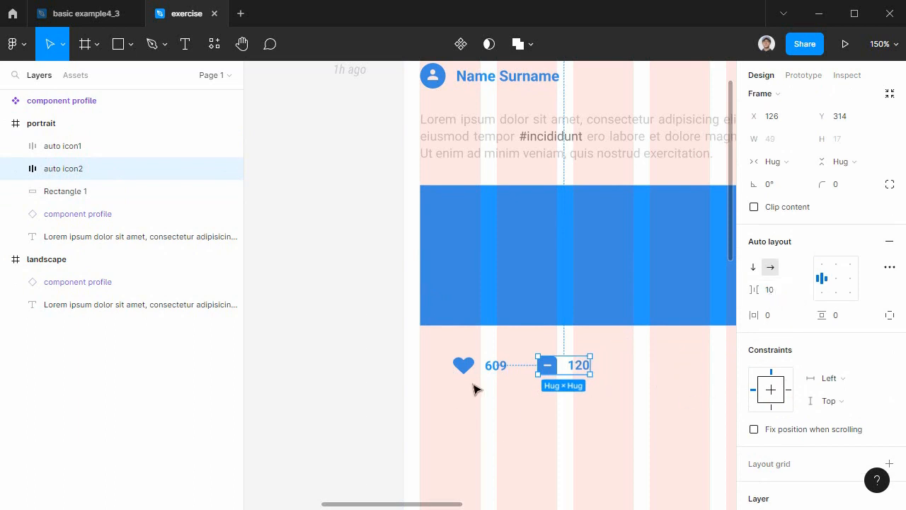
# Move both icon counters together to the first grid column's outer edge, slightly closer to the blue rectangle.
pyautogui.keyDown('shift'); pyautogui.click(462, 365); pyautogui.keyUp('shift')
pyautogui.moveTo(559, 368); pyautogui.dragTo(522, 364)
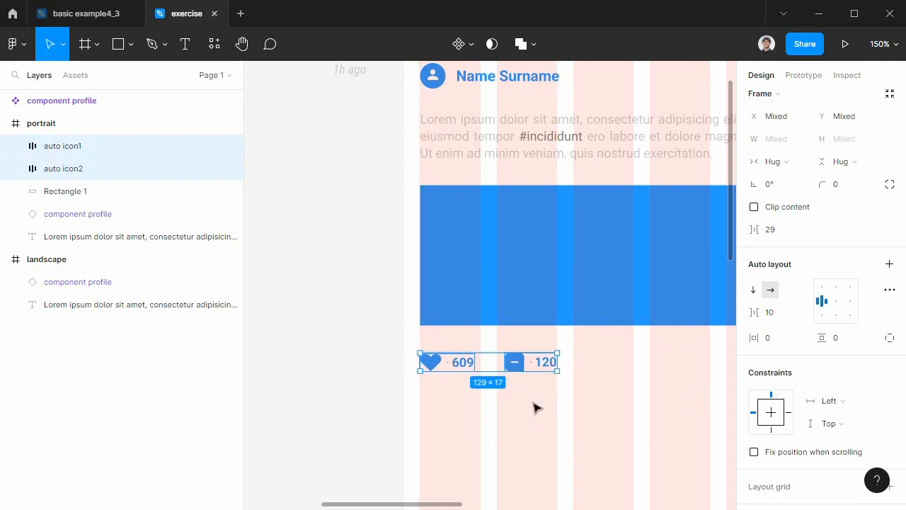
pyautogui.click(462, 425)
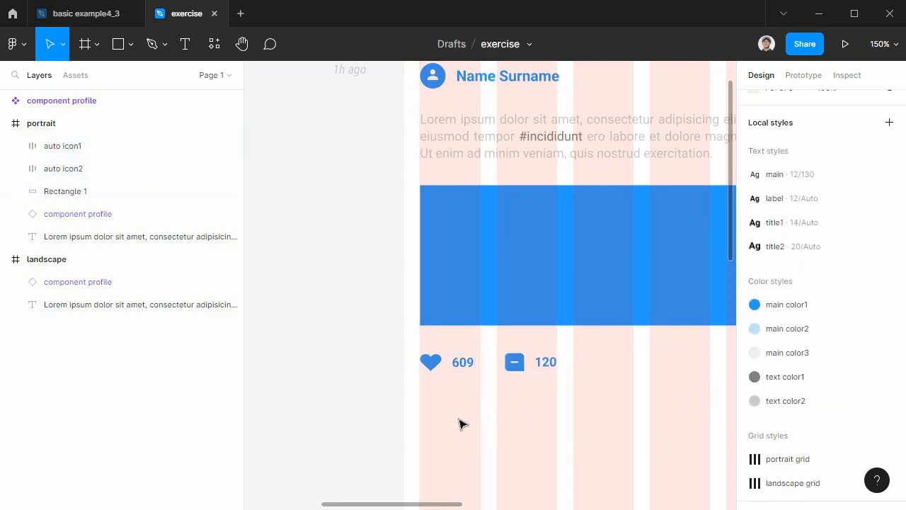
# Set the auto layout item spacing to 6 in both auto icon1 and auto icon2.
pyautogui.click(442, 370)
pyautogui.click(787, 296)
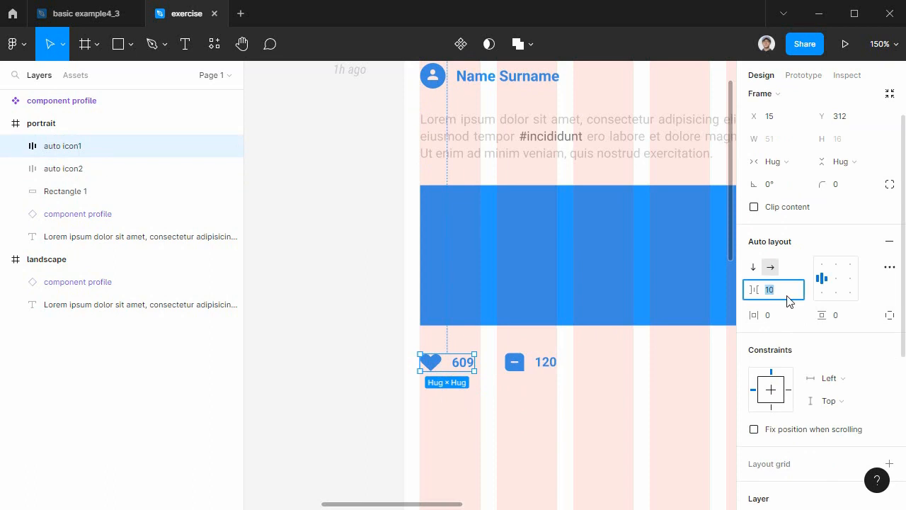
pyautogui.write('6')
pyautogui.press('Return')
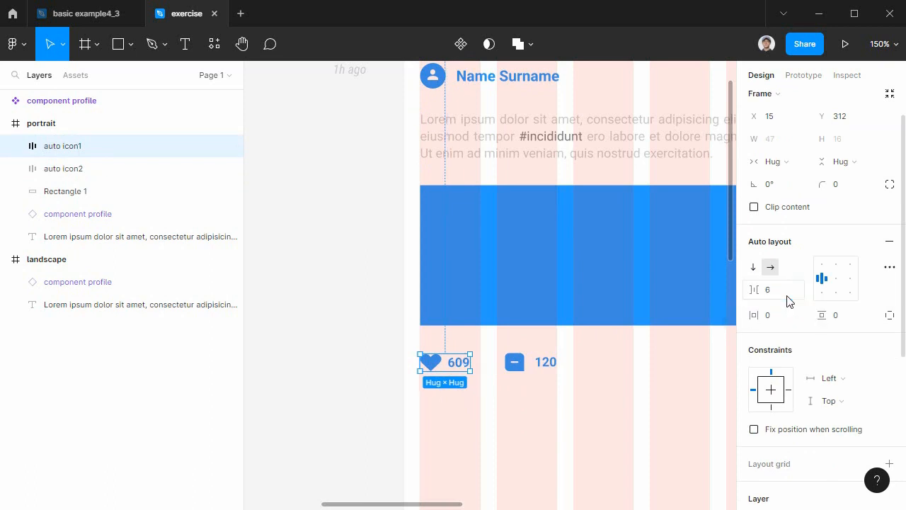
pyautogui.click(551, 370)
pyautogui.click(771, 294)
pyautogui.press('Return')
# Move auto icon2 closer to auto icon1, leaving a gap of 25 between them.
pyautogui.click(573, 425)
pyautogui.click(525, 372)
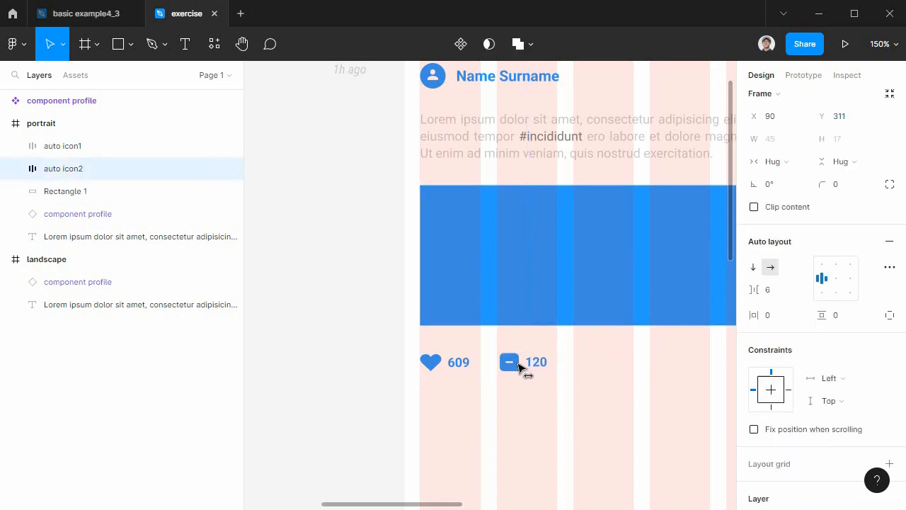
pyautogui.click(511, 427)
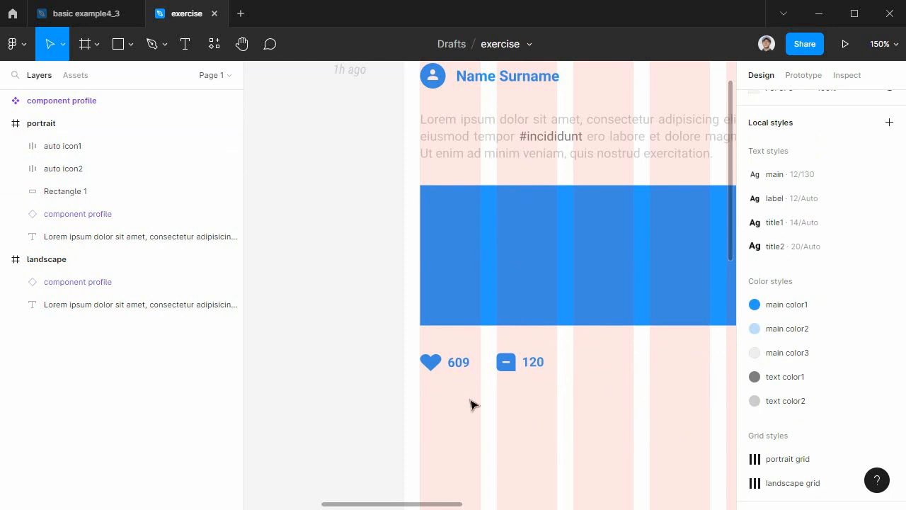
# Group auto icon1 and auto icon2 and rename the group as group icon.
pyautogui.moveTo(690, 414); pyautogui.dragTo(617, 416)
pyautogui.moveTo(494, 399); pyautogui.dragTo(339, 352)
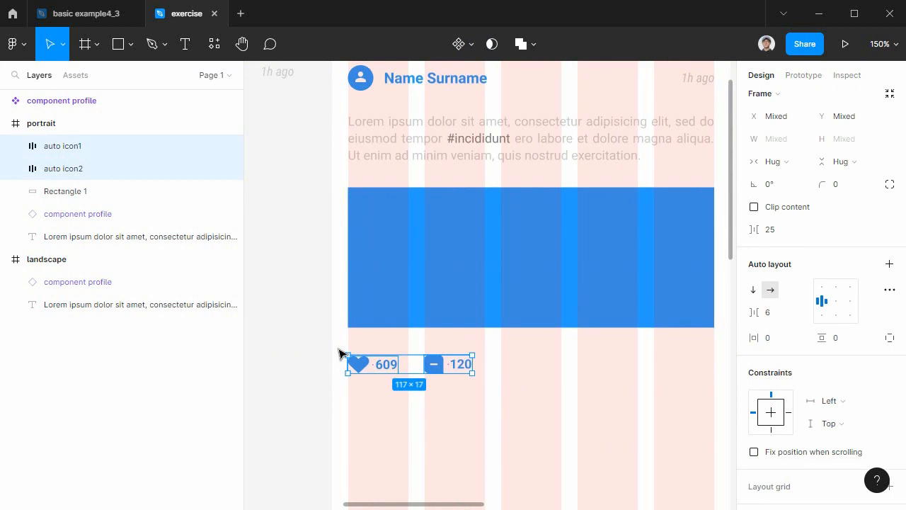
pyautogui.hotkey('ctrl', 'g')
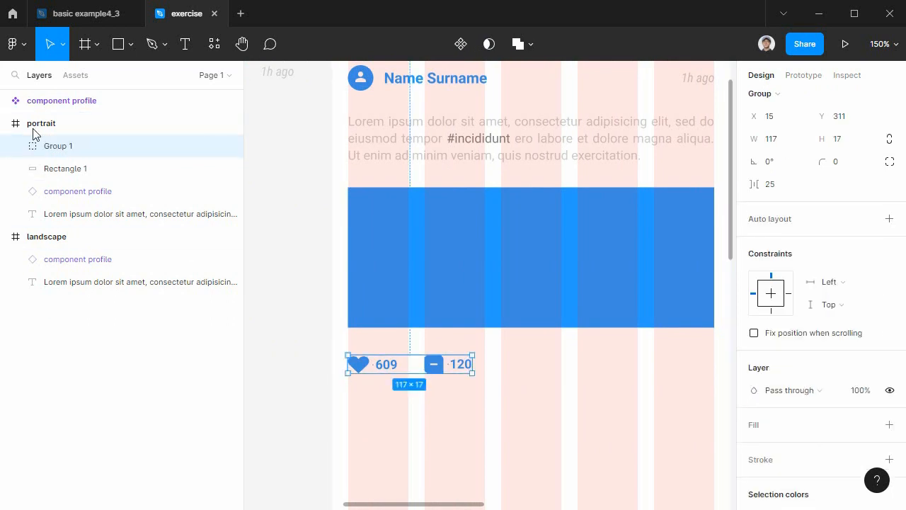
pyautogui.doubleClick(69, 149)
pyautogui.write('group ico')
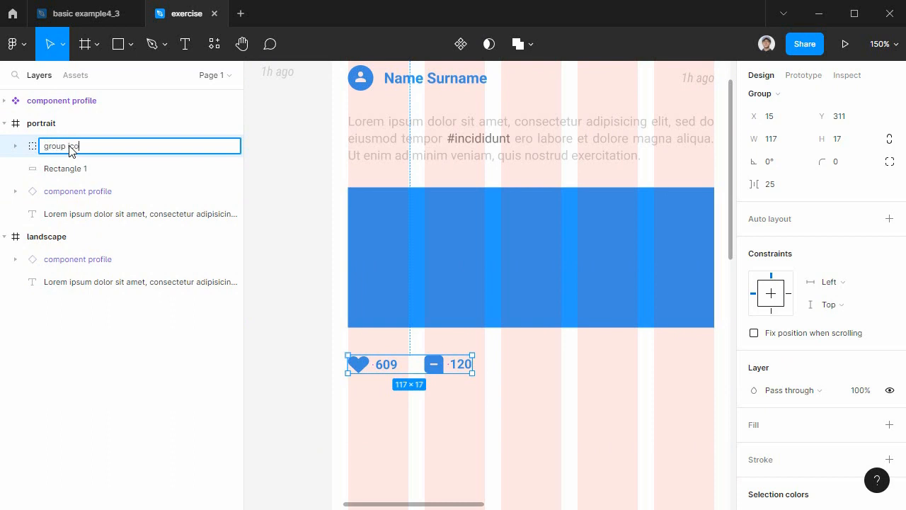
pyautogui.write('n')
pyautogui.press('Return')
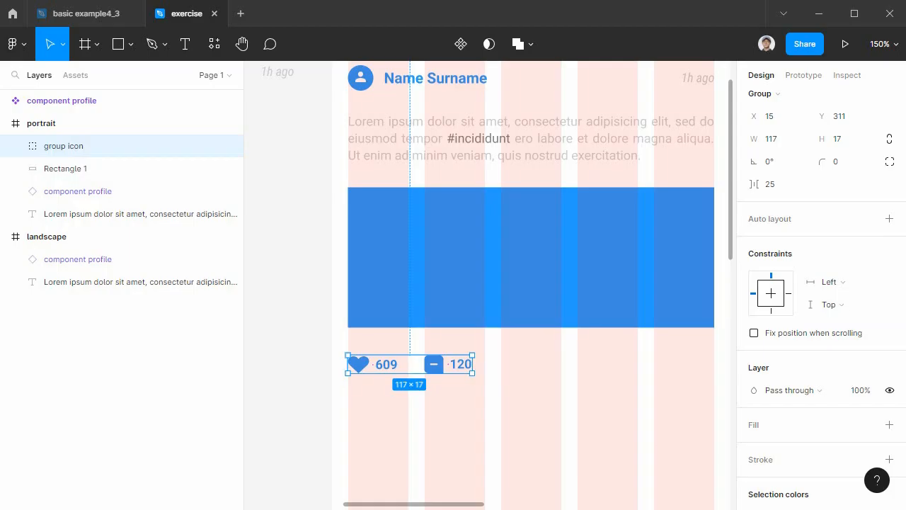
# Add a SHARE text below the counters in the portrait frame, at about X 215, Y 355.
pyautogui.click(185, 45)
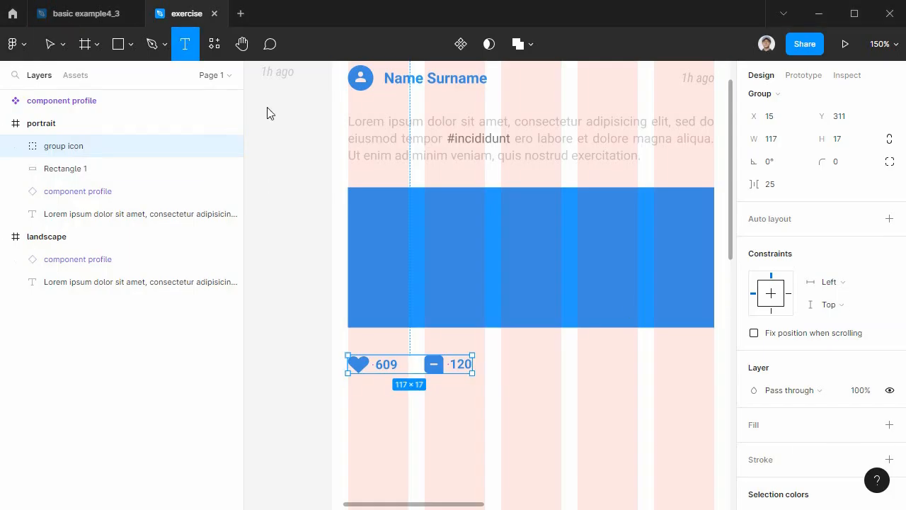
pyautogui.click(562, 408)
pyautogui.write('SHARE')
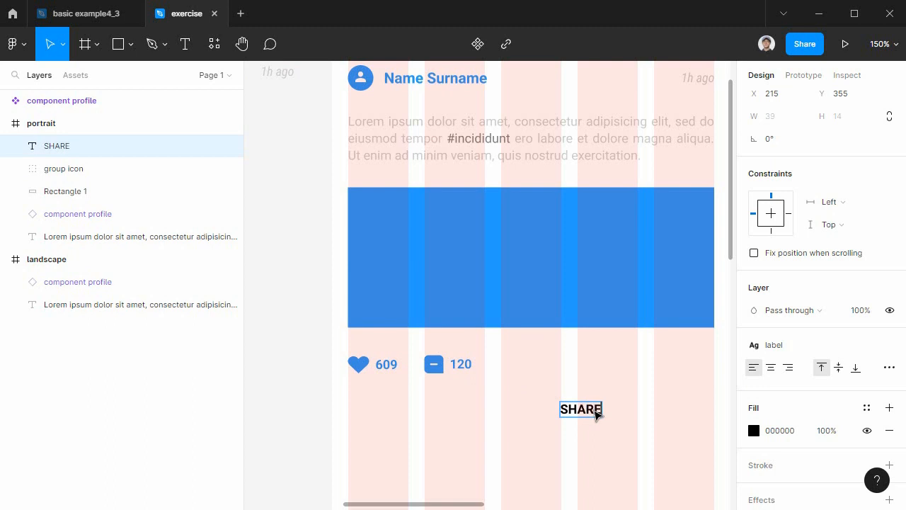
pyautogui.press('Escape')
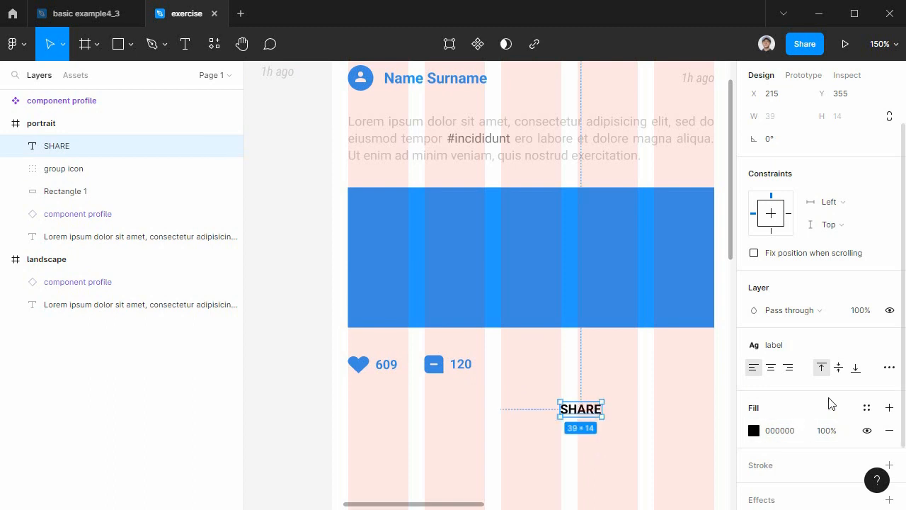
# Apply the main color1 colour style to the SHARE text's fill.
pyautogui.scroll(-2, 832, 407)
pyautogui.click(754, 353)
pyautogui.press('Escape')
pyautogui.click(867, 330)
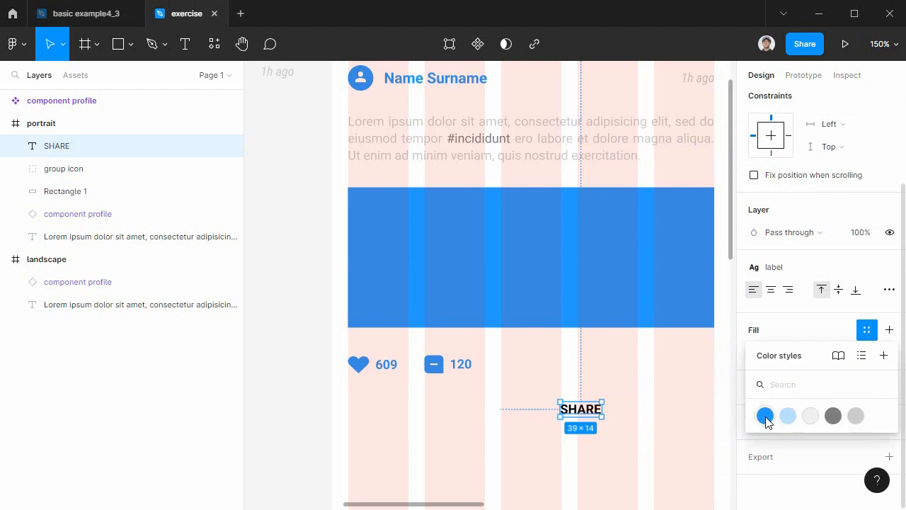
pyautogui.click(765, 416)
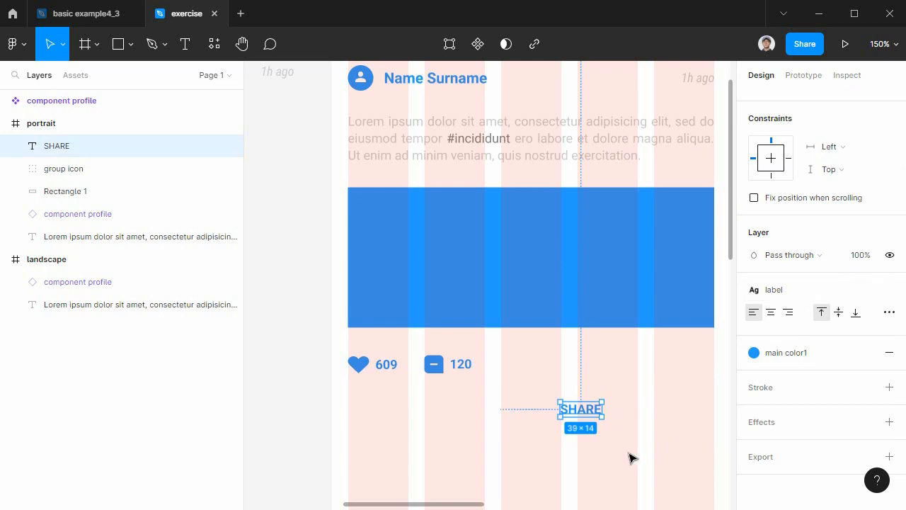
# Move the SHARE text under the blue rectangle, ending at the last grid column's outer edge beside the counters.
pyautogui.moveTo(654, 439); pyautogui.dragTo(564, 439)
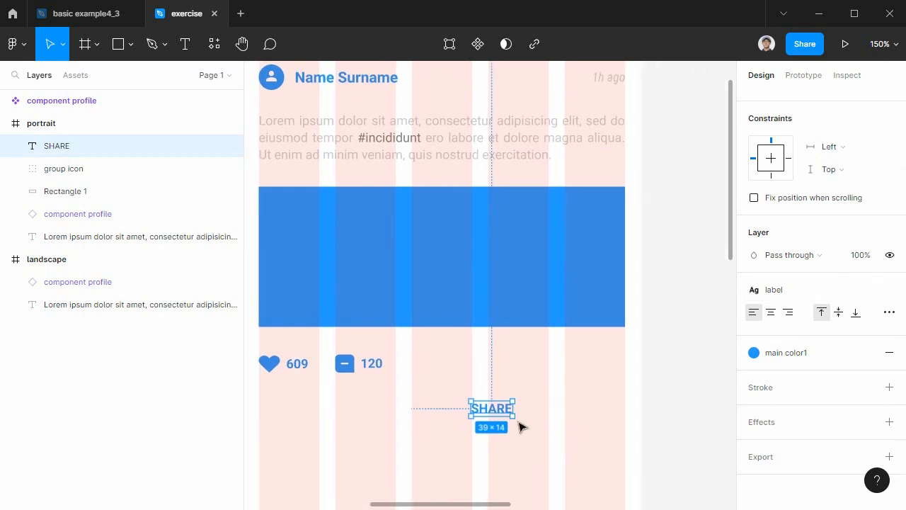
pyautogui.moveTo(502, 411); pyautogui.dragTo(619, 364)
pyautogui.moveTo(562, 395); pyautogui.dragTo(616, 412)
pyautogui.click(650, 409)
# Wrap group icon and the SHARE text together in a horizontal auto layout frame.
pyautogui.click(674, 374)
pyautogui.moveTo(674, 374); pyautogui.dragTo(294, 366)
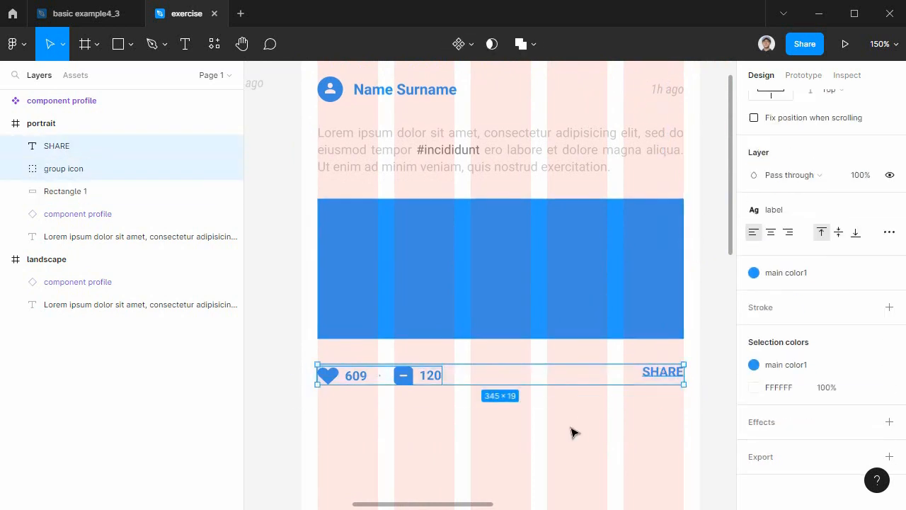
pyautogui.hotkey('shift', 'a')
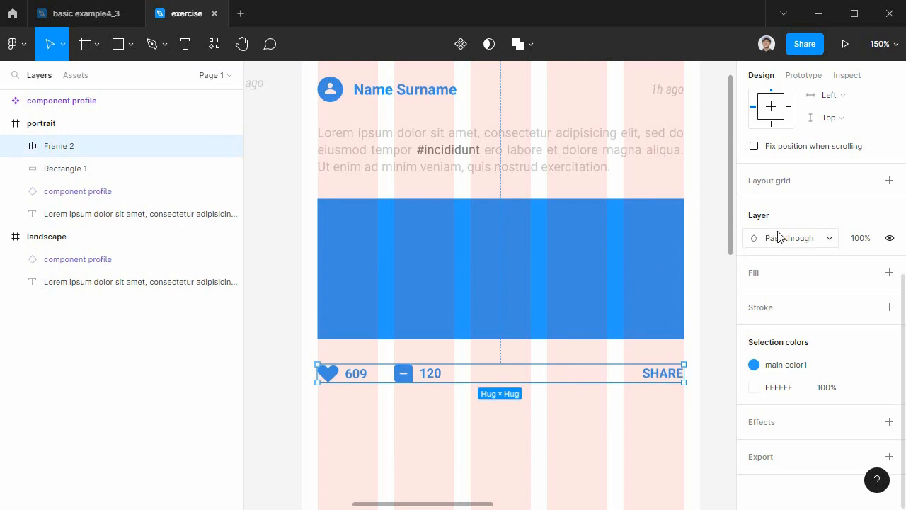
# Stretch the blue rectangle's lower edge to a height of 140 and shift the counter and SHARE row slightly down.
pyautogui.click(501, 316)
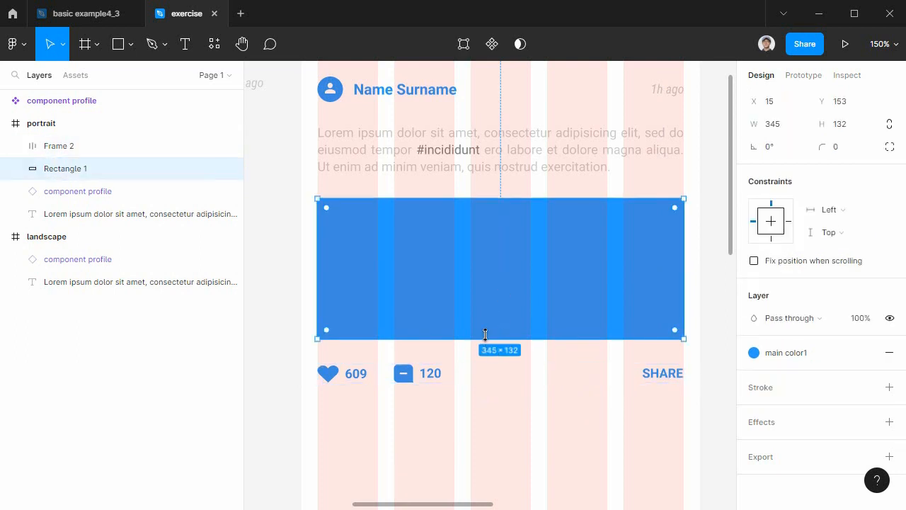
pyautogui.moveTo(486, 334); pyautogui.dragTo(485, 347)
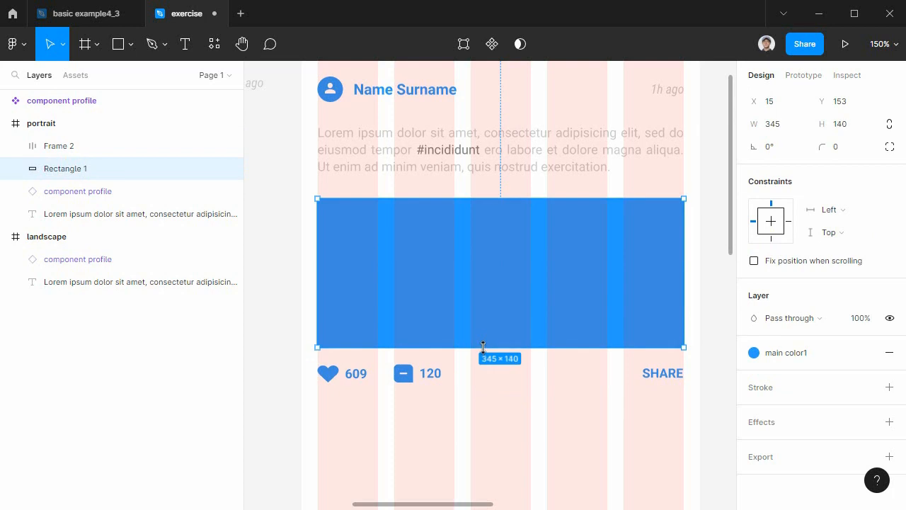
pyautogui.click(646, 375)
pyautogui.moveTo(646, 376); pyautogui.dragTo(648, 381)
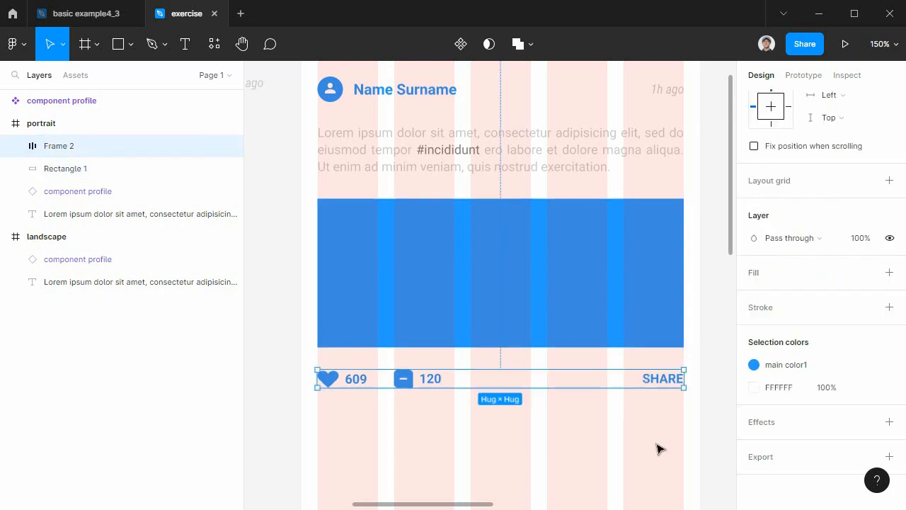
# Set the auto layout spacing mode of the counter and SHARE row to Space between.
pyautogui.keyDown('shift'); pyautogui.click(524, 316); pyautogui.keyUp('shift')
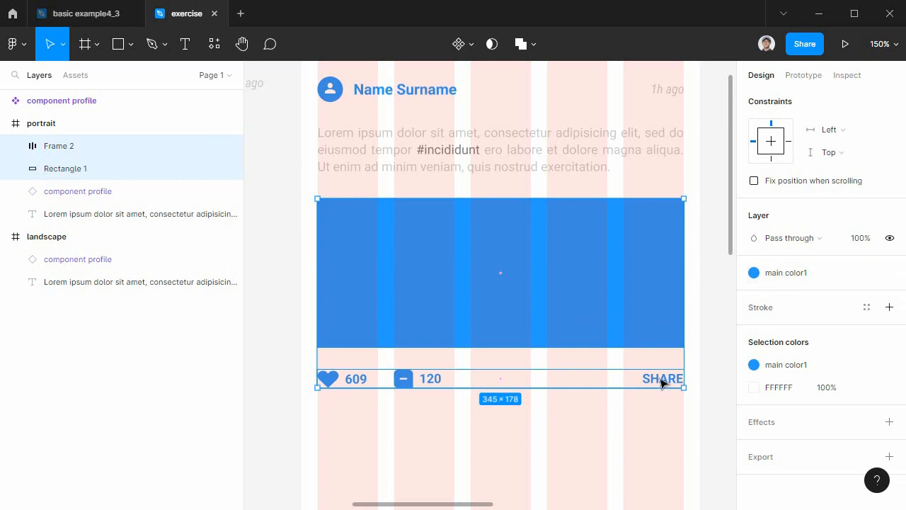
pyautogui.click(648, 379)
pyautogui.scroll(5, 784, 241)
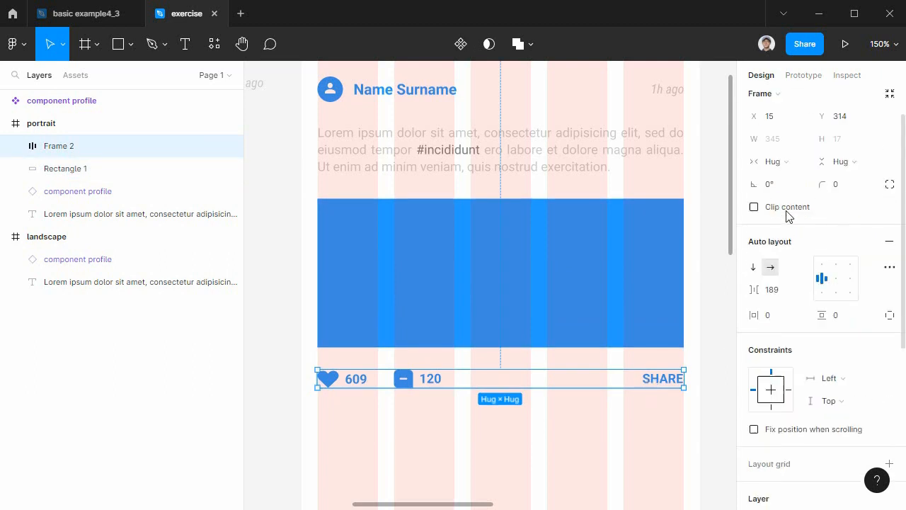
pyautogui.click(790, 166)
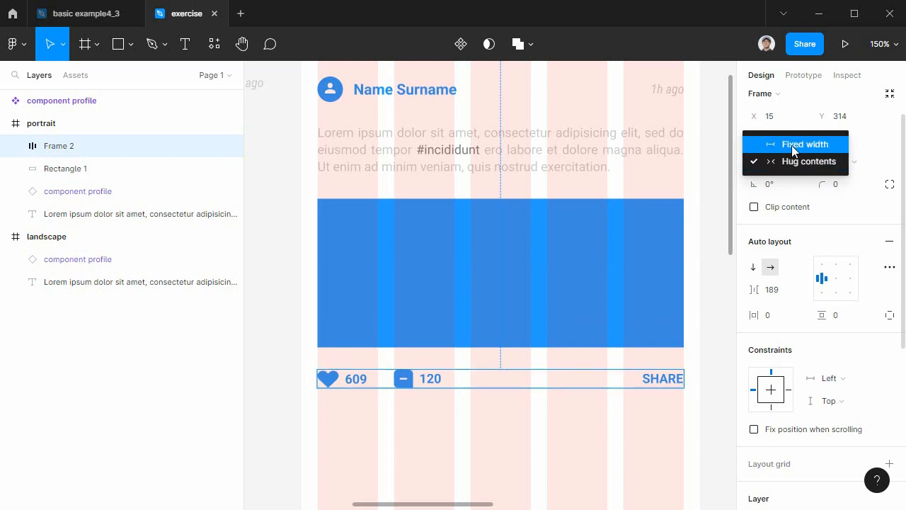
pyautogui.click(663, 405)
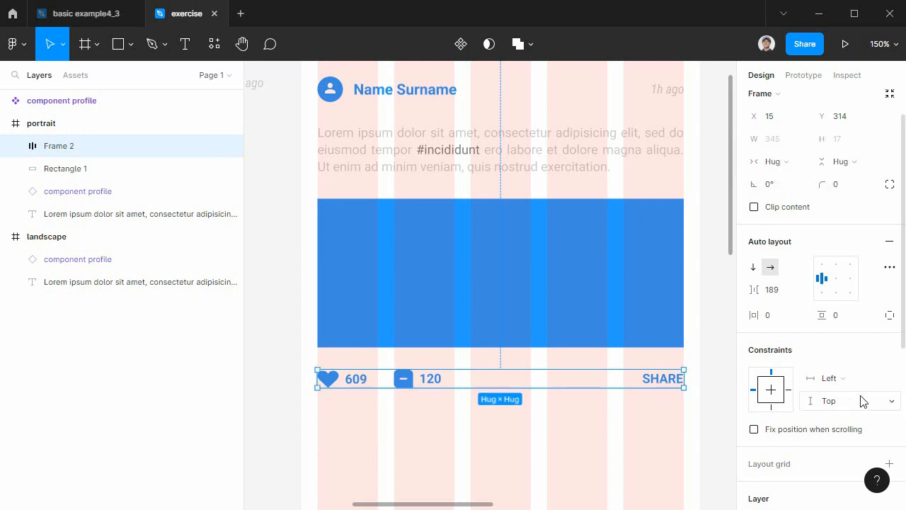
pyautogui.click(889, 268)
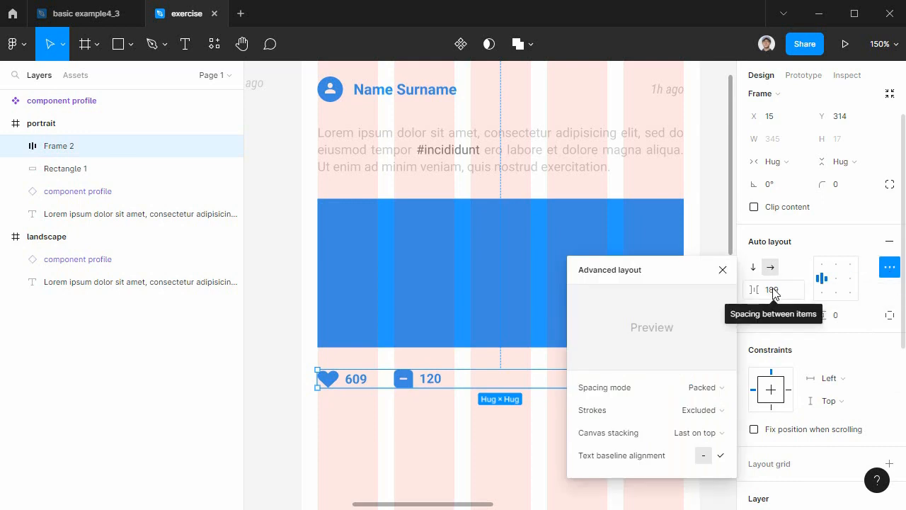
pyautogui.click(698, 387)
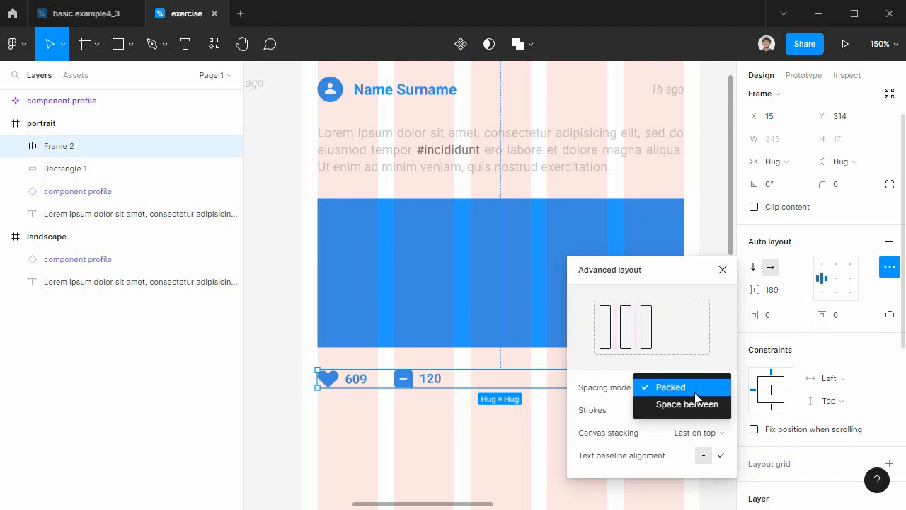
pyautogui.click(701, 409)
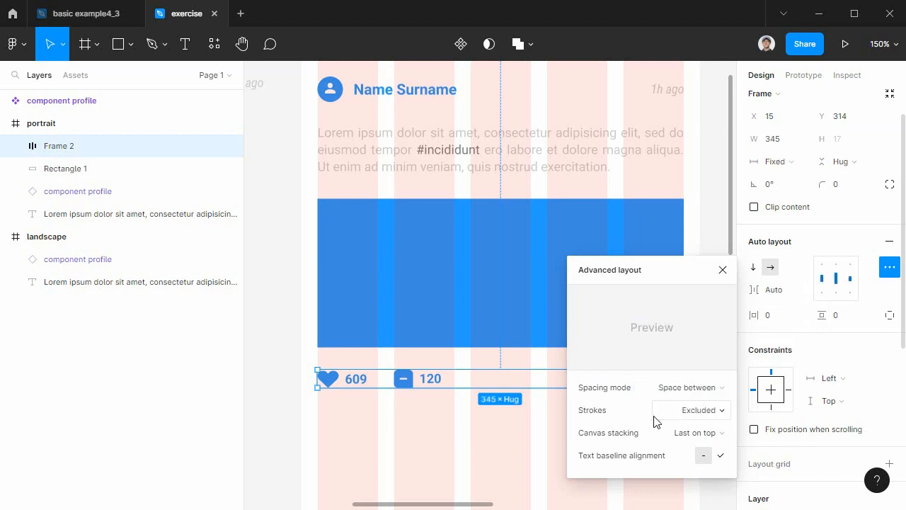
pyautogui.click(526, 449)
pyautogui.click(647, 381)
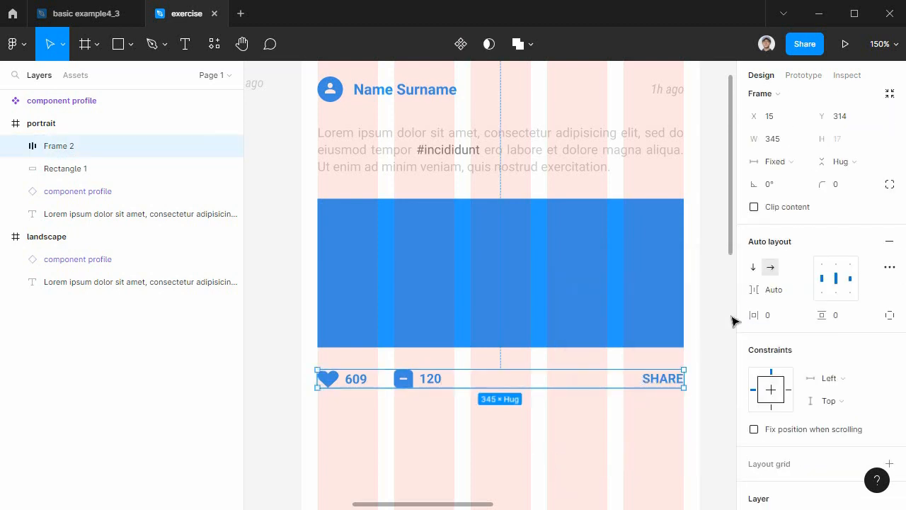
# Wrap the blue rectangle and the counter row in a vertical auto layout frame with 20 spacing between items.
pyautogui.moveTo(518, 430); pyautogui.dragTo(394, 281)
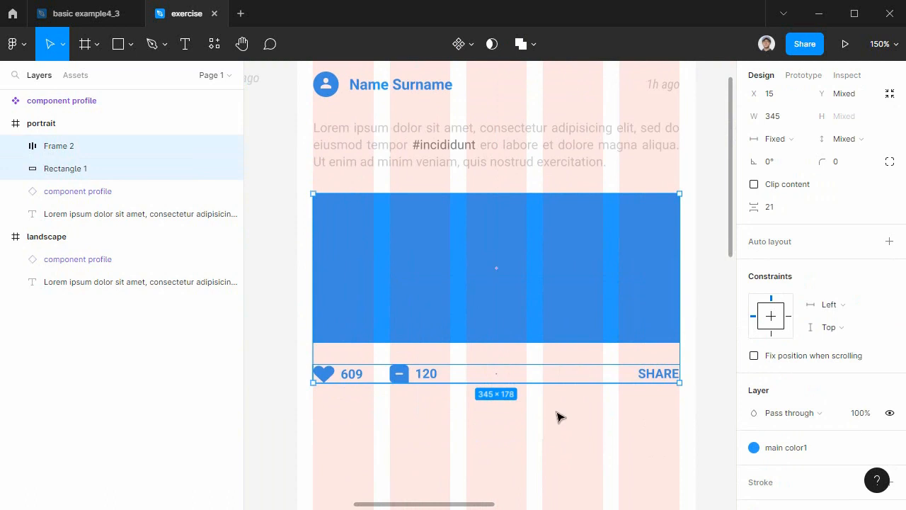
pyautogui.hotkey('ctrl', '-')
pyautogui.moveTo(561, 418)
pyautogui.mouseDown()
pyautogui.moveTo(400, 413)
pyautogui.moveTo(547, 409)
pyautogui.mouseUp()
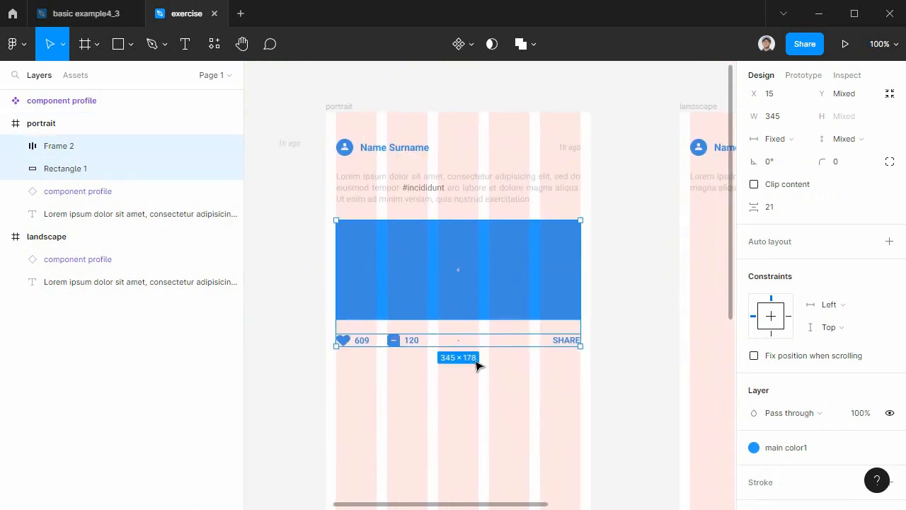
pyautogui.click(299, 256)
pyautogui.moveTo(299, 255); pyautogui.dragTo(626, 378)
pyautogui.hotkey('shift', 'a')
pyautogui.click(769, 295)
pyautogui.write('20')
pyautogui.press('Return')
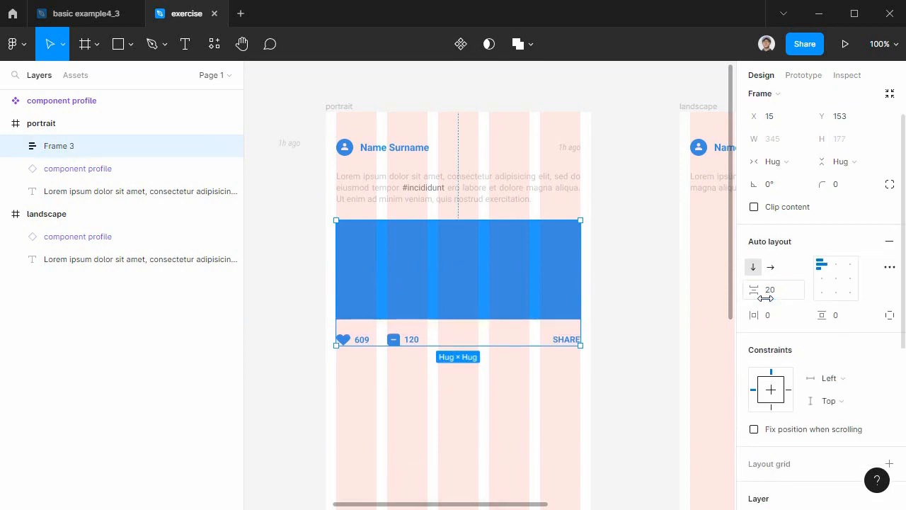
# Switch to Chrome and review the component definitions in the 11강.pdf reference, ending back in the Figma design.
pyautogui.moveTo(446, 411); pyautogui.dragTo(593, 438)
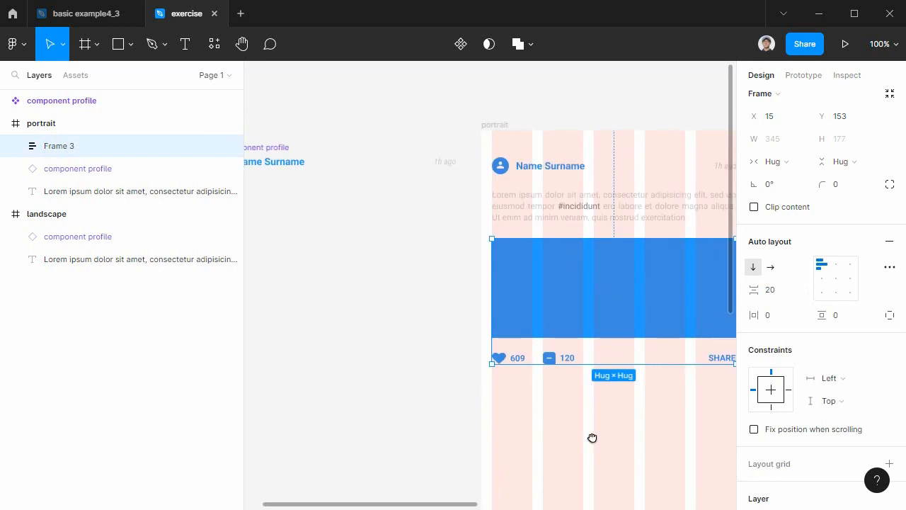
pyautogui.hscroll(3, 598, 425)
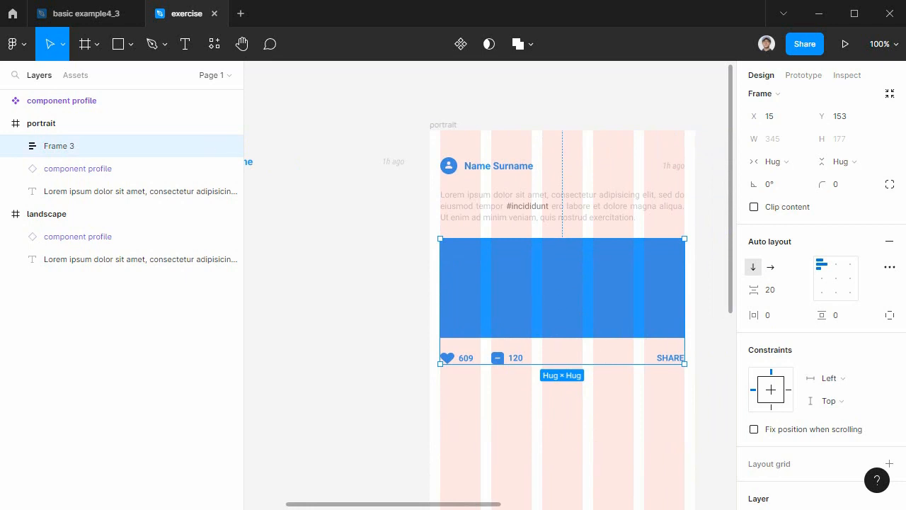
pyautogui.hotkey('alt', 'Tab')
pyautogui.scroll(-5, 305, 369)
pyautogui.scroll(5, 306, 369)
pyautogui.scroll(-2, 305, 377)
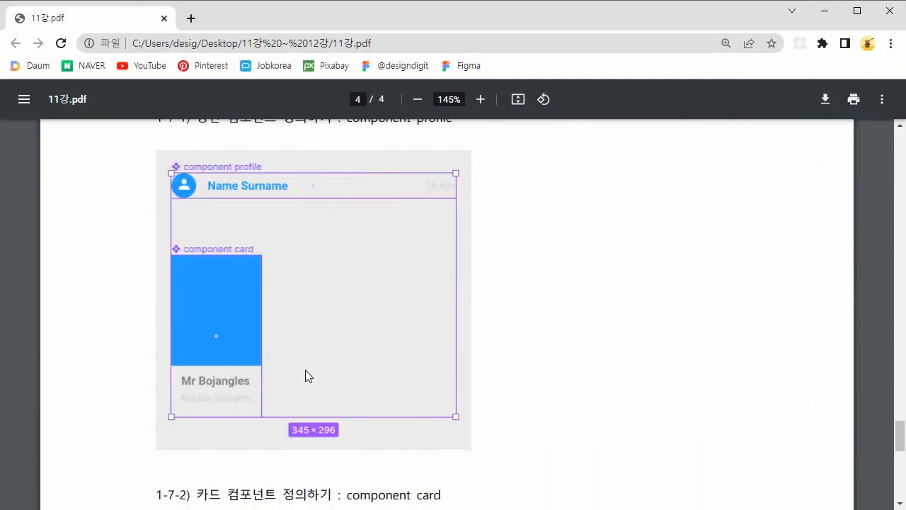
pyautogui.click(825, 11)
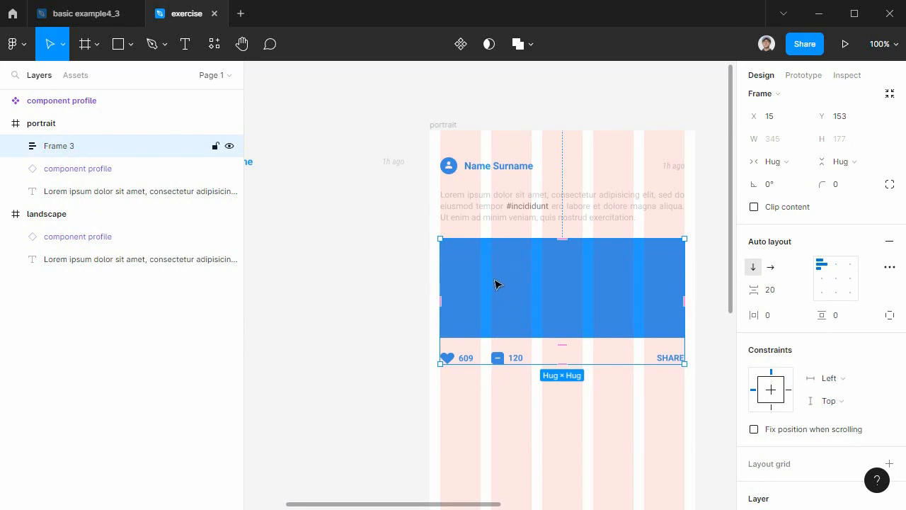
# Turn the image and counter frame into a component and rename it "component share".
pyautogui.click(462, 46)
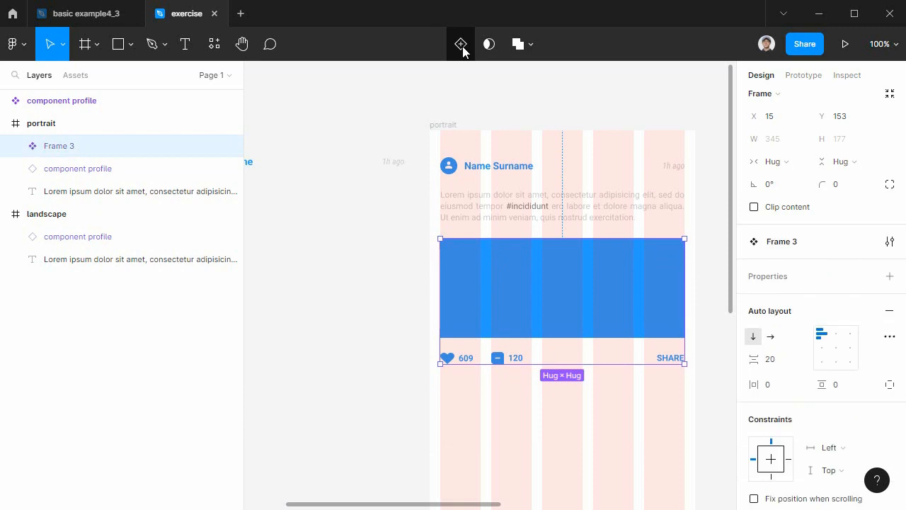
pyautogui.doubleClick(56, 148)
pyautogui.write('comp')
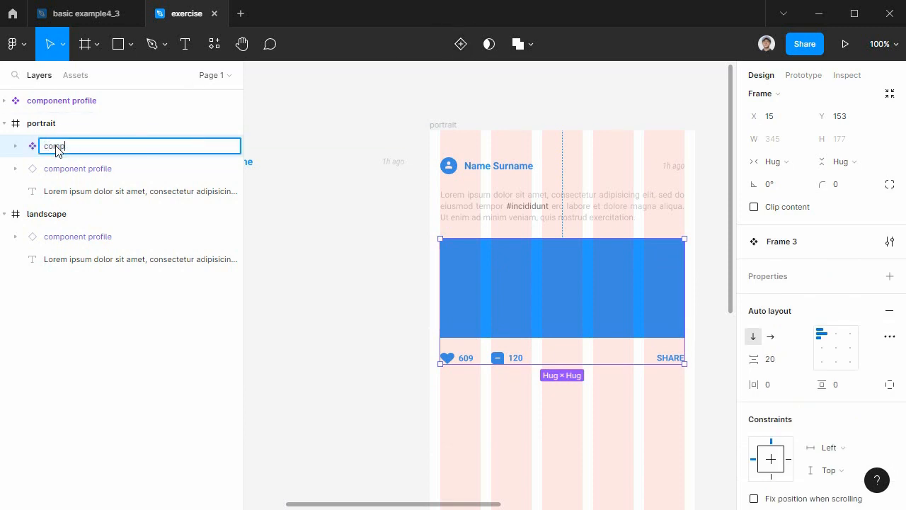
pyautogui.write('onent')
pyautogui.write('share')
pyautogui.press('Return')
# Move component share out of the portrait frame to below component profile, and shift both components farther from the portrait frame.
pyautogui.moveTo(337, 387); pyautogui.dragTo(496, 417)
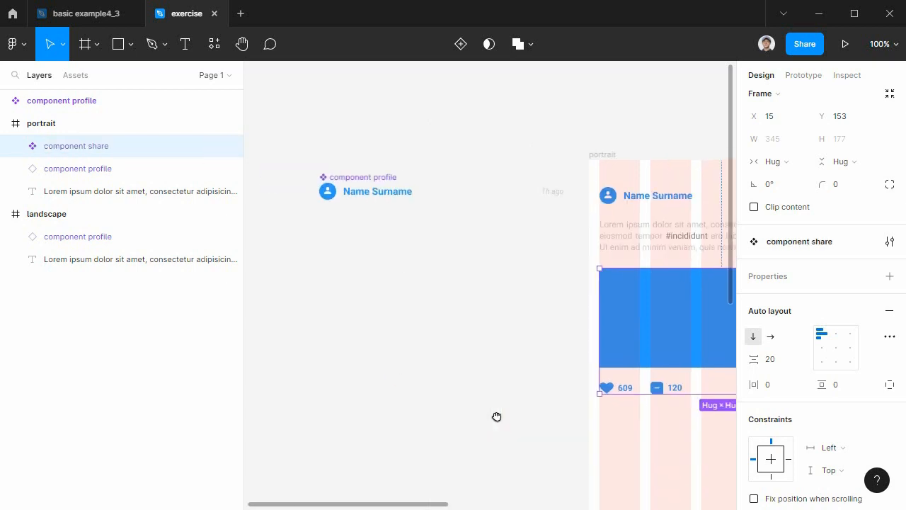
pyautogui.moveTo(681, 328); pyautogui.dragTo(399, 307)
pyautogui.moveTo(438, 457); pyautogui.dragTo(299, 157)
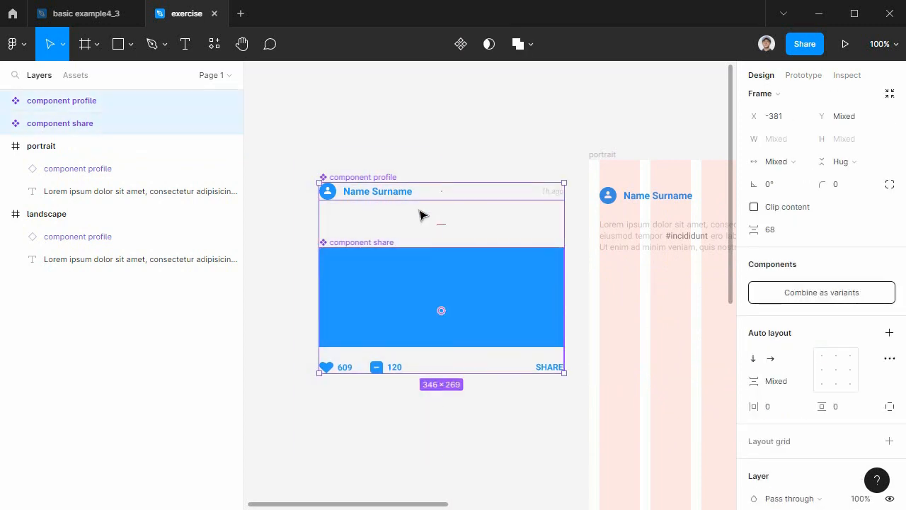
pyautogui.moveTo(419, 195); pyautogui.dragTo(386, 170)
pyautogui.click(395, 428)
pyautogui.moveTo(443, 403); pyautogui.dragTo(347, 102)
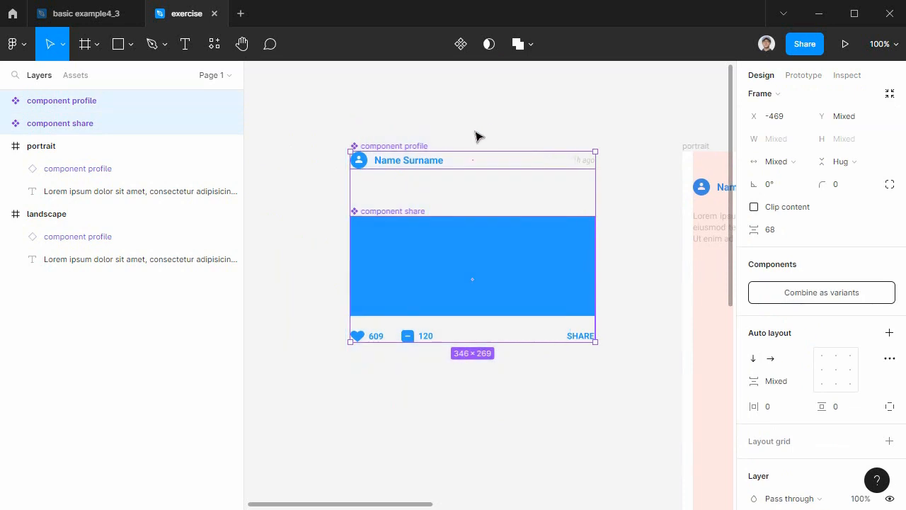
pyautogui.click(515, 420)
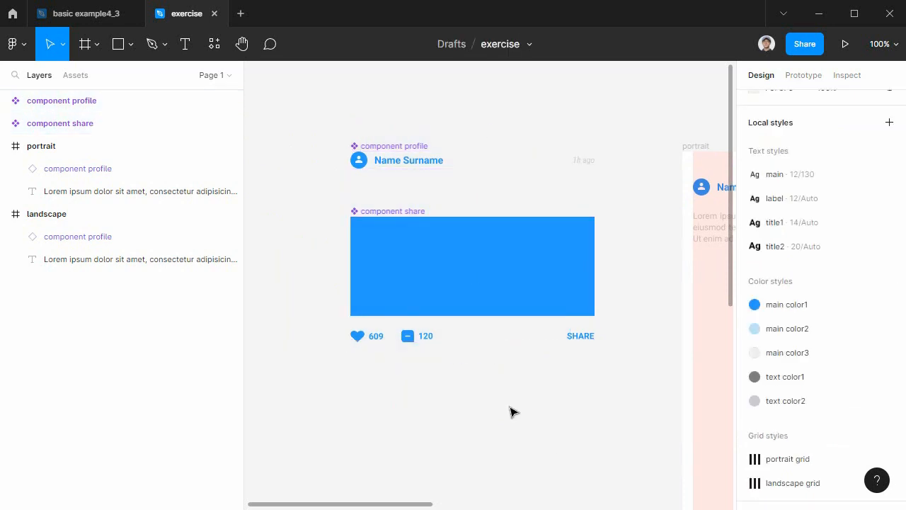
# Place an instance of component share from the local components under the portrait frame's paragraph, at X 15 and Y 157.
pyautogui.moveTo(463, 389); pyautogui.dragTo(382, 387)
pyautogui.click(407, 254)
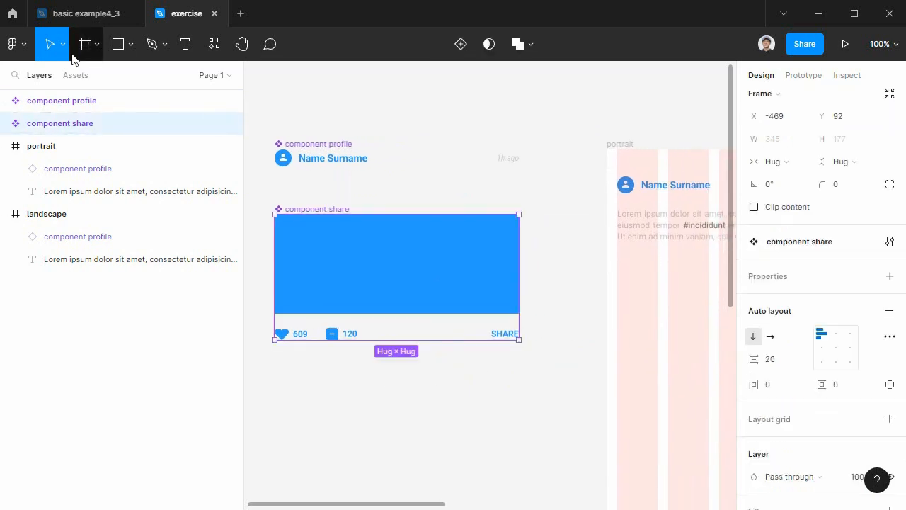
pyautogui.click(74, 75)
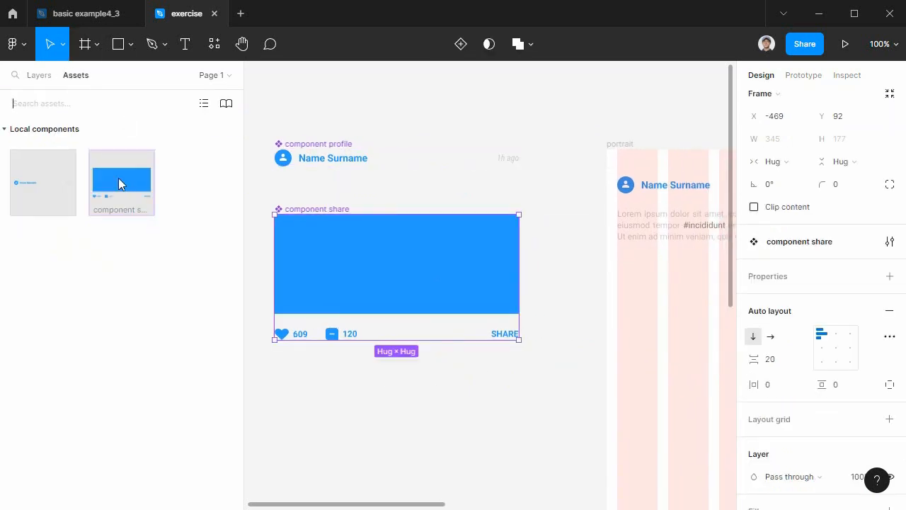
pyautogui.moveTo(119, 184); pyautogui.dragTo(666, 303)
pyautogui.moveTo(657, 365); pyautogui.dragTo(524, 305)
# Move the component share instance below the paragraph in the portrait layer order and set its Y position to 160.
pyautogui.click(31, 81)
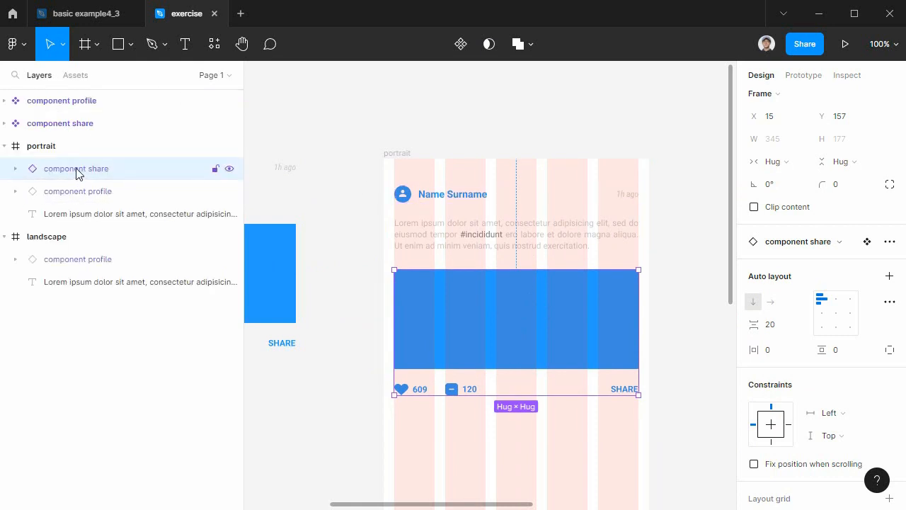
pyautogui.moveTo(76, 174); pyautogui.dragTo(100, 220)
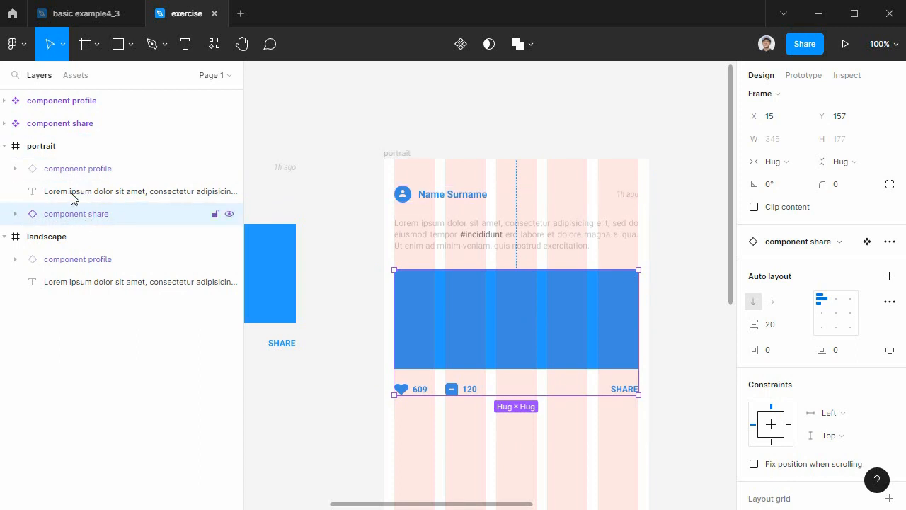
pyautogui.moveTo(528, 341); pyautogui.dragTo(448, 329)
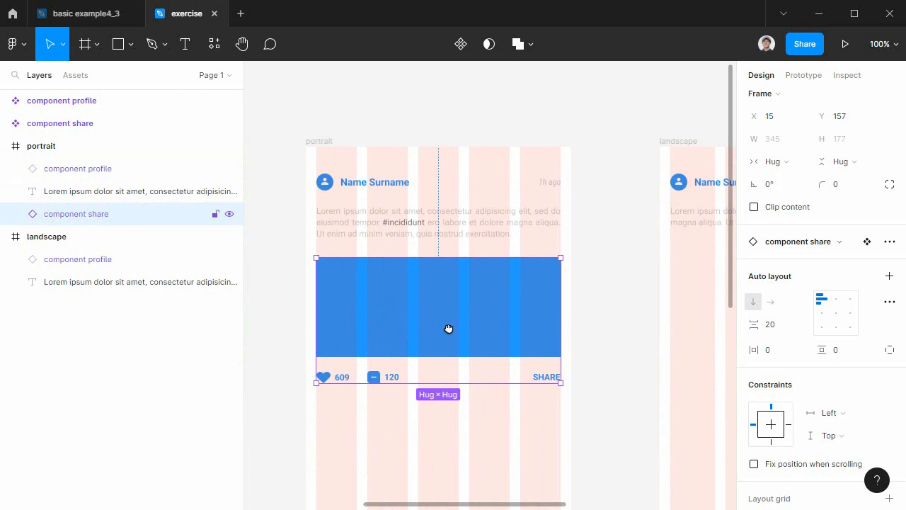
pyautogui.click(841, 119)
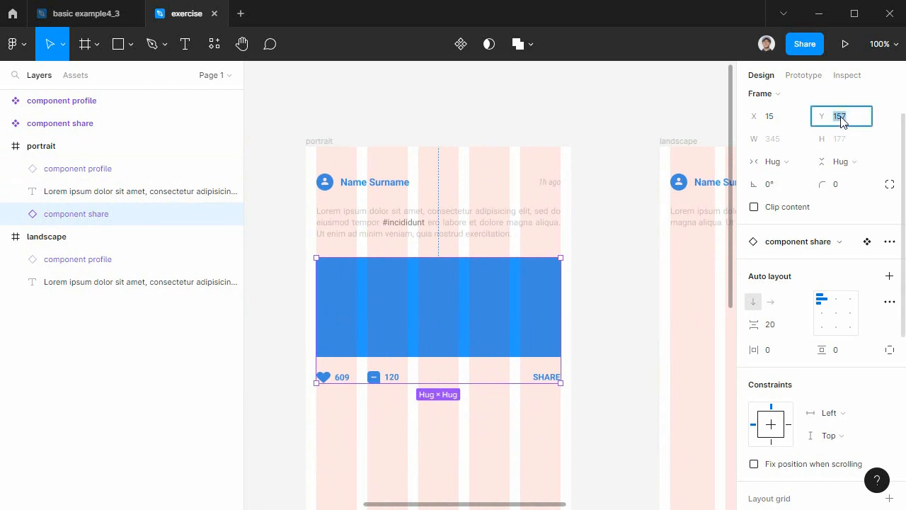
pyautogui.press('Return')
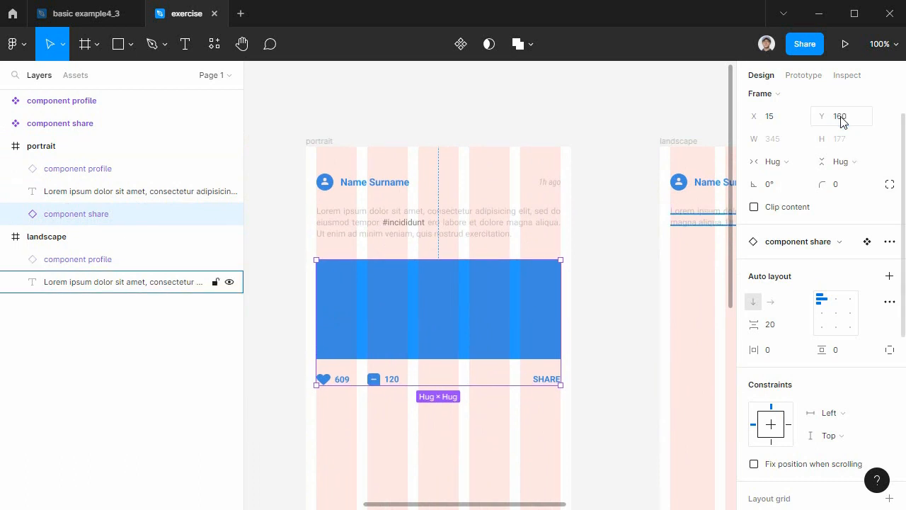
pyautogui.click(613, 306)
pyautogui.click(488, 310)
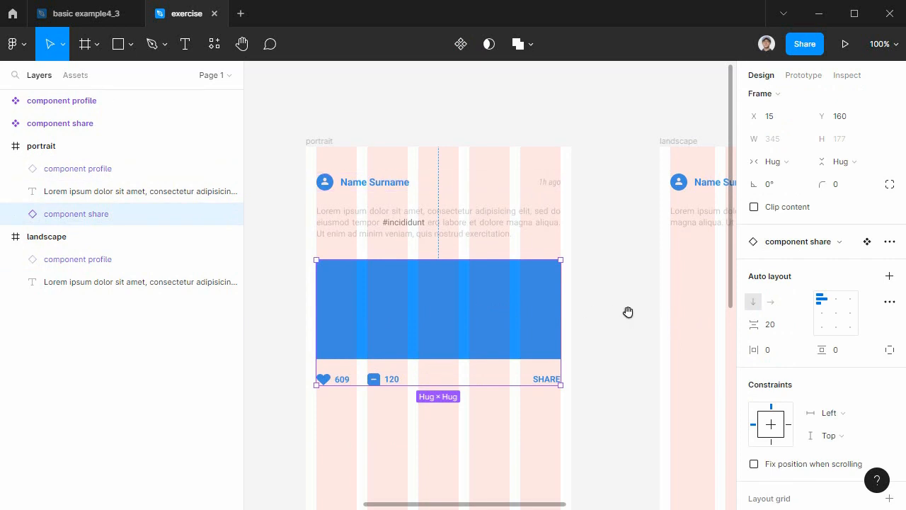
# Place a component share instance under the landscape frame's paragraph at X 15 and set its Y position to 160.
pyautogui.moveTo(630, 319); pyautogui.dragTo(344, 241)
pyautogui.click(77, 76)
pyautogui.moveTo(131, 190); pyautogui.dragTo(542, 257)
pyautogui.click(839, 117)
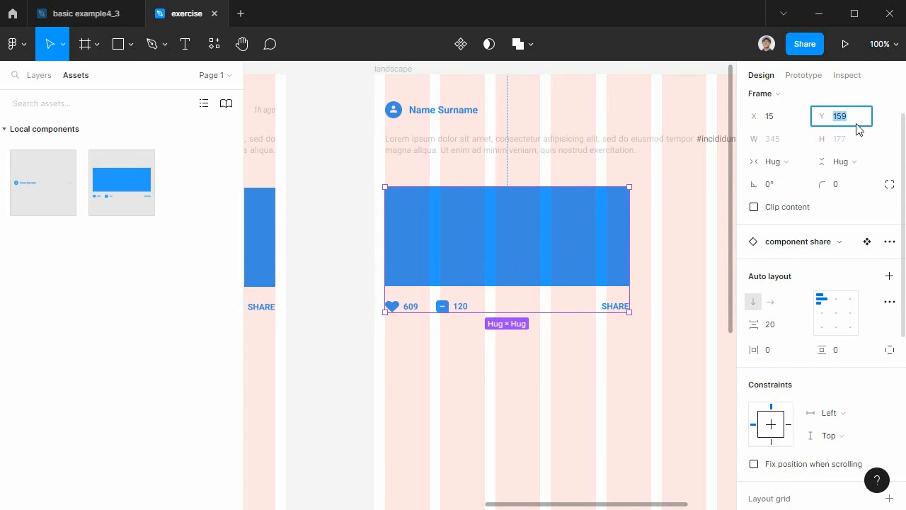
pyautogui.write('160')
pyautogui.press('Return')
# Stretch the landscape component share instance to a width of 608, ending at the last grid column's outer edge.
pyautogui.press('space')
pyautogui.moveTo(601, 316); pyautogui.dragTo(462, 337)
pyautogui.moveTo(493, 276); pyautogui.dragTo(678, 267)
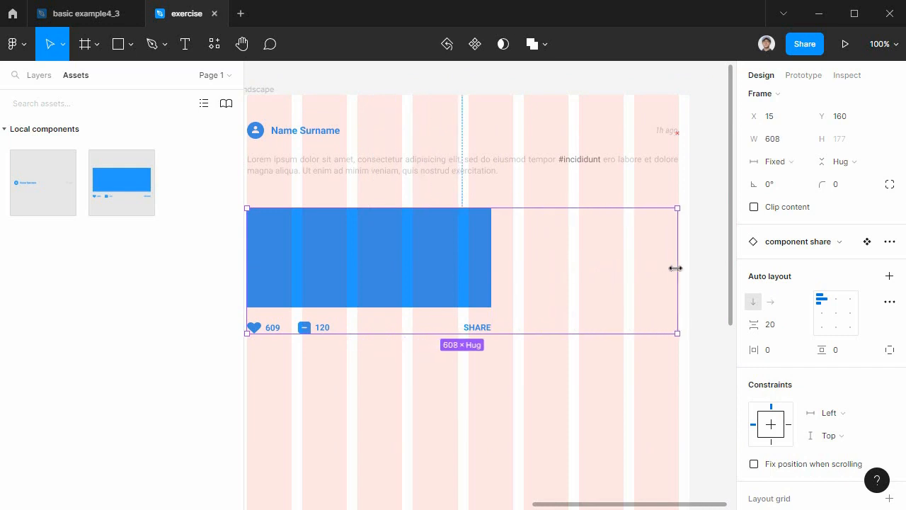
pyautogui.press('space')
pyautogui.moveTo(491, 374); pyautogui.dragTo(580, 362)
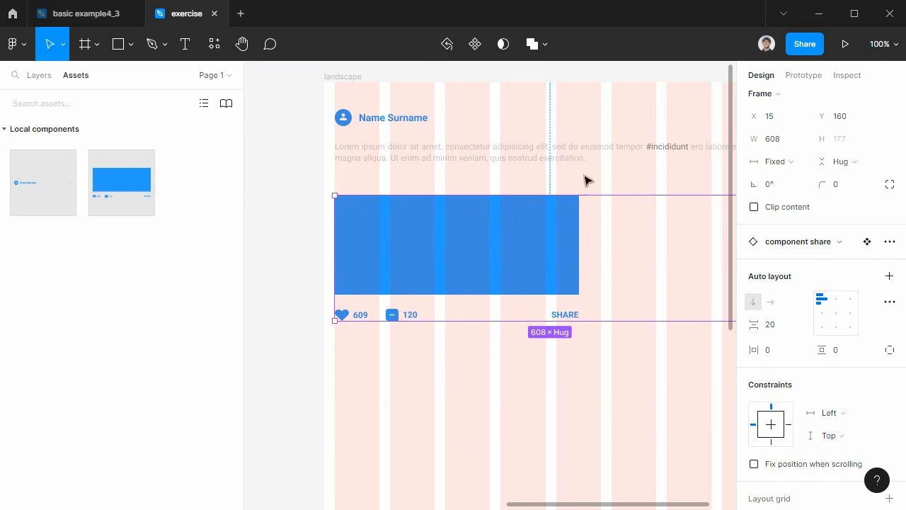
# Set the blue rectangle inside the main component share to Fill container width.
pyautogui.press('space')
pyautogui.moveTo(545, 396); pyautogui.dragTo(784, 407)
pyautogui.press('space')
pyautogui.moveTo(405, 409); pyautogui.dragTo(563, 408)
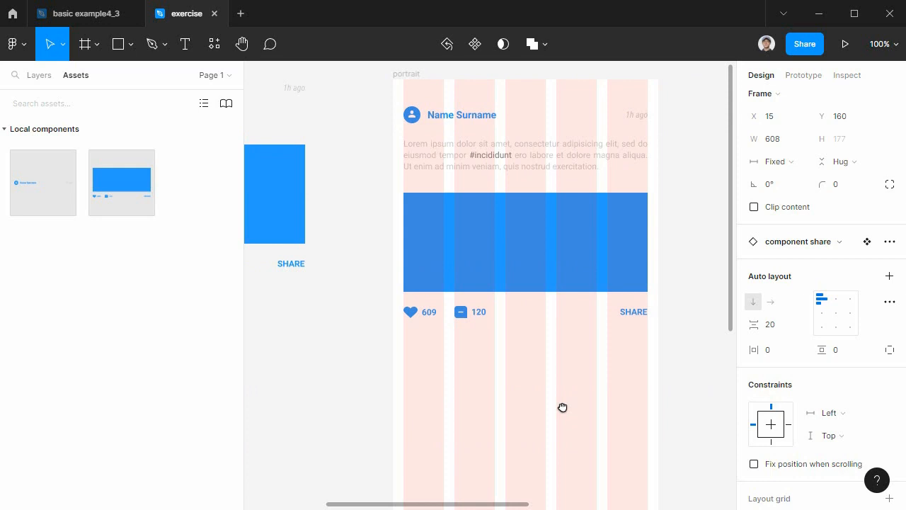
pyautogui.click(327, 384)
pyautogui.press('space')
pyautogui.moveTo(311, 361); pyautogui.dragTo(525, 385)
pyautogui.click(453, 292)
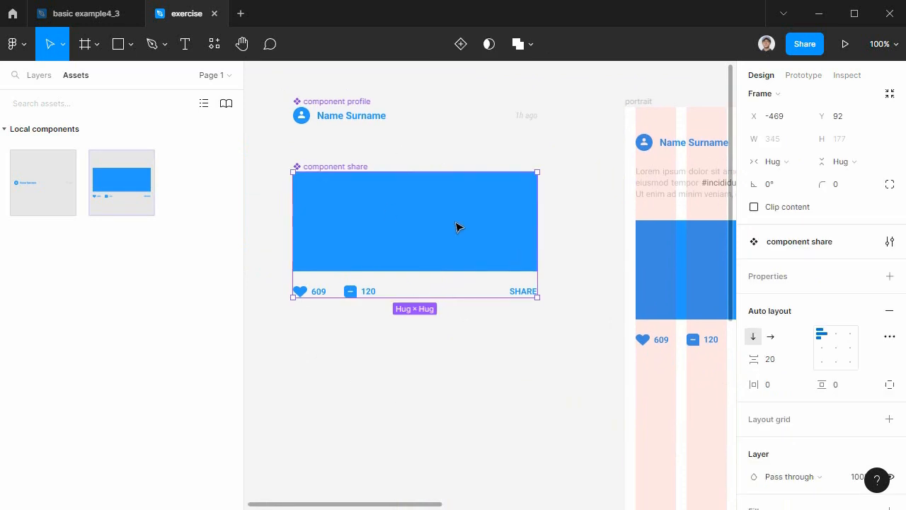
pyautogui.doubleClick(418, 225)
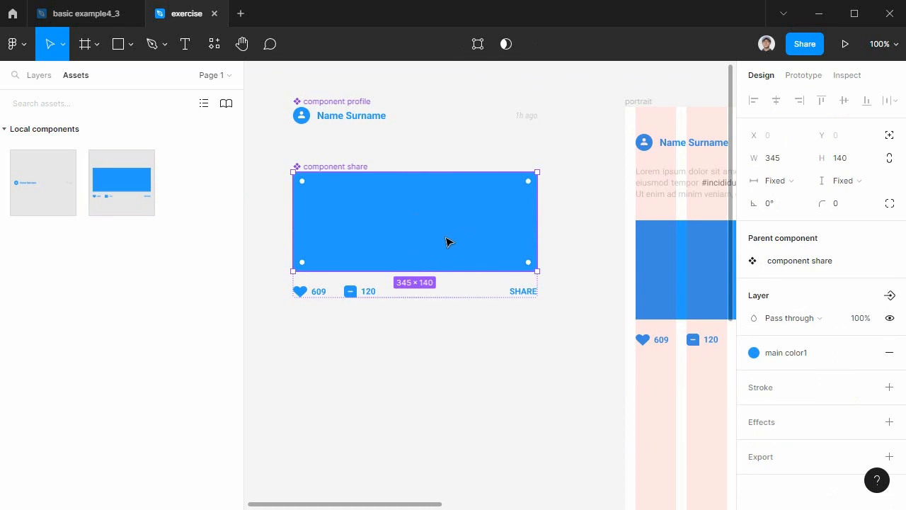
pyautogui.click(774, 180)
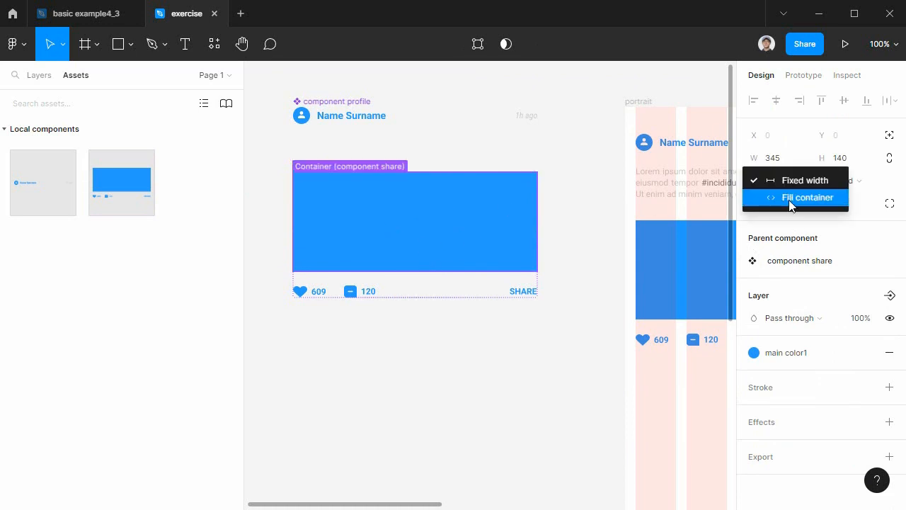
pyautogui.click(789, 197)
# Set the width of the counter and SHARE row inside the main component share to Fill container.
pyautogui.click(529, 297)
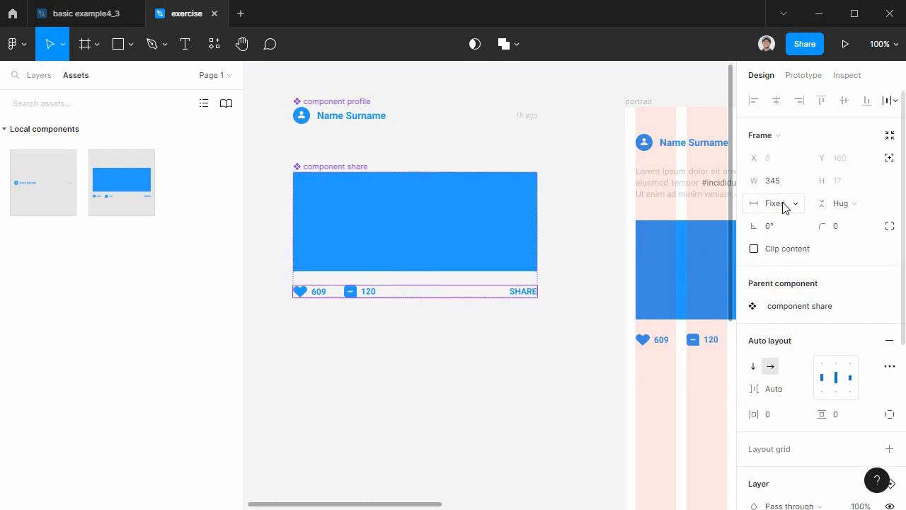
pyautogui.click(784, 206)
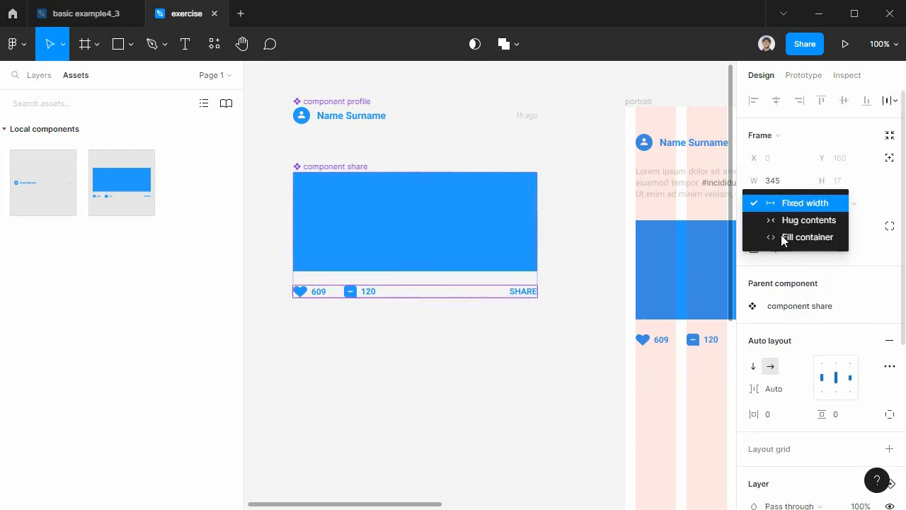
pyautogui.click(781, 236)
pyautogui.click(509, 402)
# Adjust the landscape component share instance's width so its edge meets the outer edge of the last grid column exactly.
pyautogui.moveTo(623, 396); pyautogui.dragTo(248, 409)
pyautogui.moveTo(540, 404); pyautogui.dragTo(218, 398)
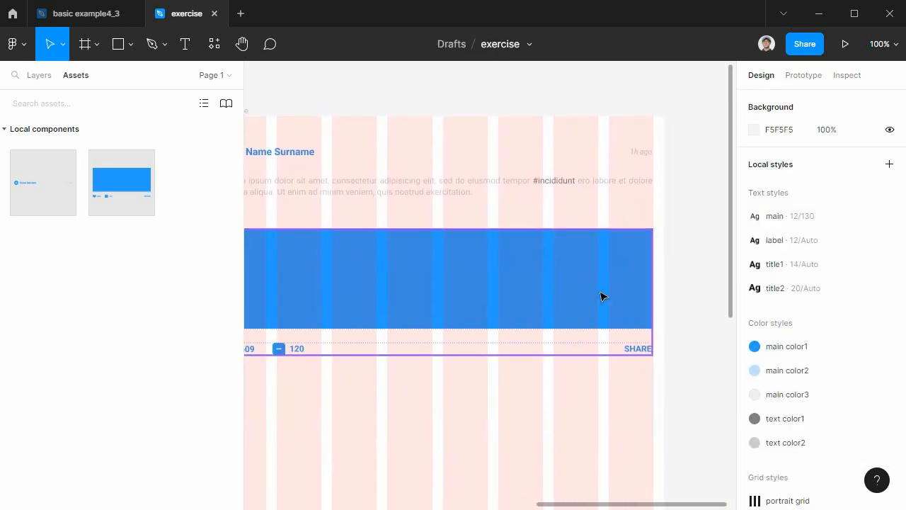
pyautogui.click(600, 296)
pyautogui.moveTo(653, 291)
pyautogui.mouseDown()
pyautogui.moveTo(644, 291)
pyautogui.moveTo(652, 292)
pyautogui.mouseUp()
pyautogui.click(702, 368)
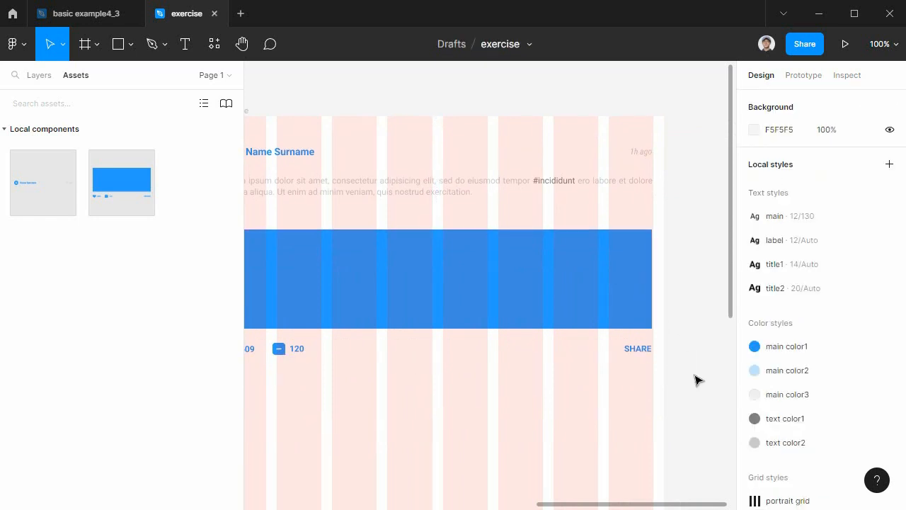
pyautogui.hotkey('ctrl', '+')
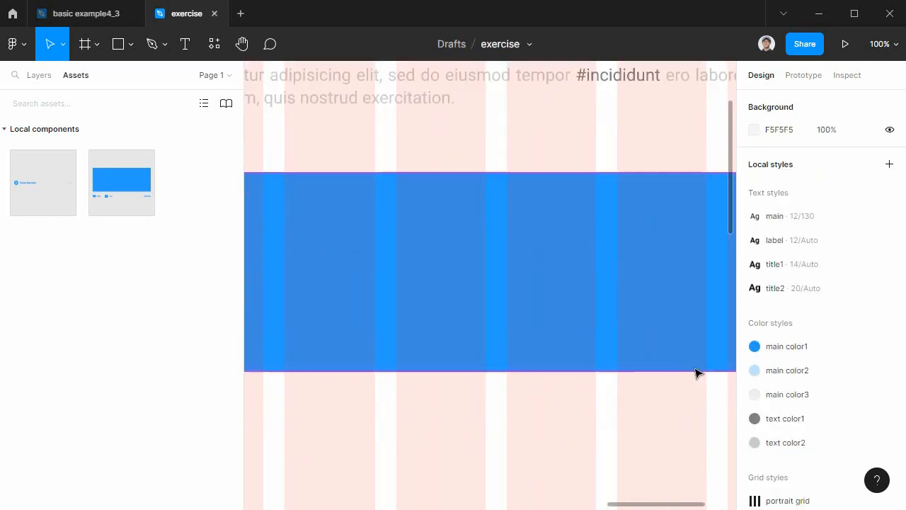
pyautogui.moveTo(577, 362); pyautogui.dragTo(338, 380)
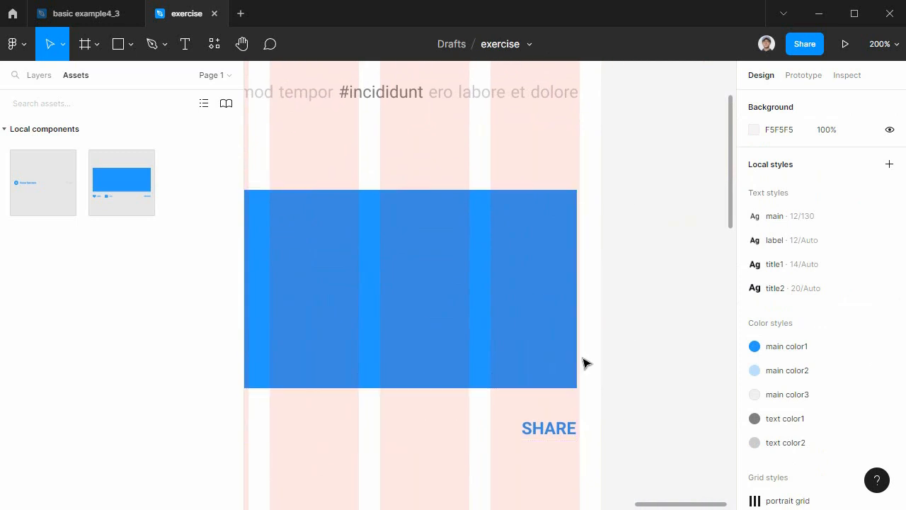
pyautogui.click(571, 361)
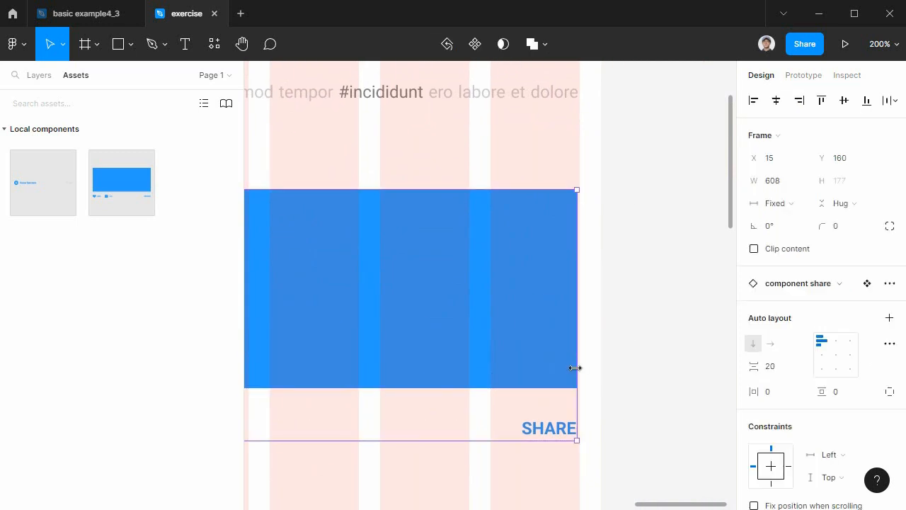
pyautogui.moveTo(578, 370); pyautogui.dragTo(580, 368)
pyautogui.click(686, 396)
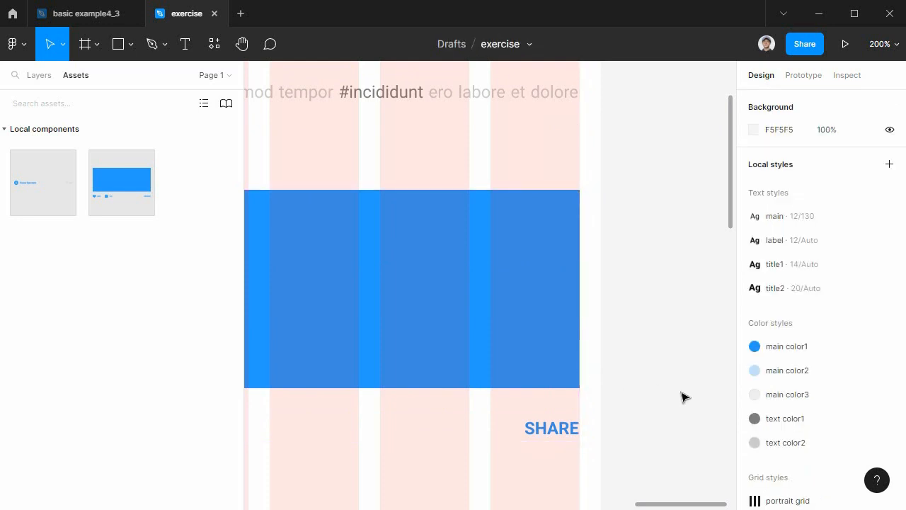
# Move the component share instance above the paragraph in the portrait frame's layer order.
pyautogui.hotkey('shift', '0')
pyautogui.moveTo(415, 403); pyautogui.dragTo(681, 410)
pyautogui.click(556, 208)
pyautogui.hscroll(5, 411, 307)
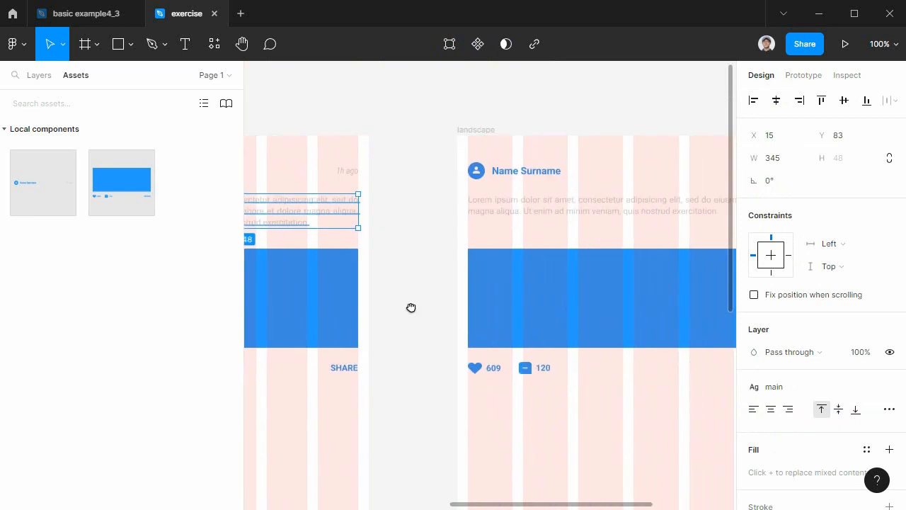
pyautogui.hscroll(2, 514, 274)
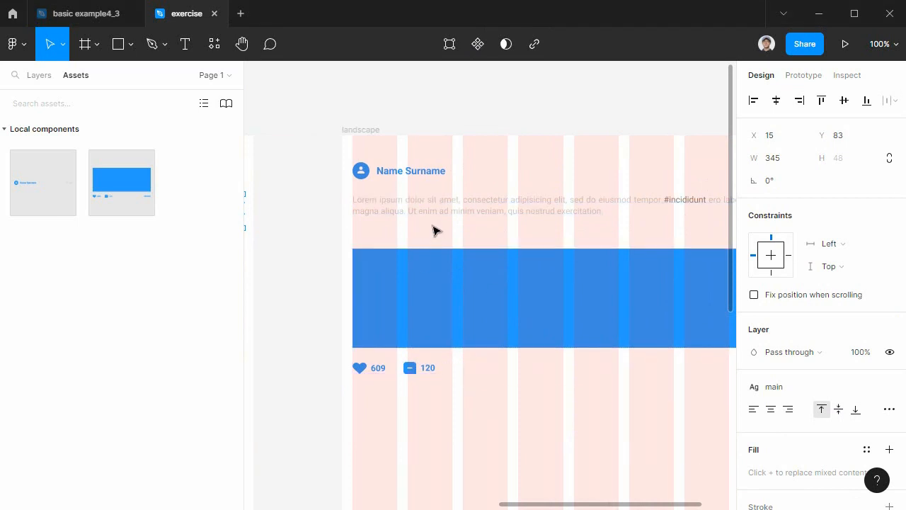
pyautogui.hscroll(-5, 330, 382)
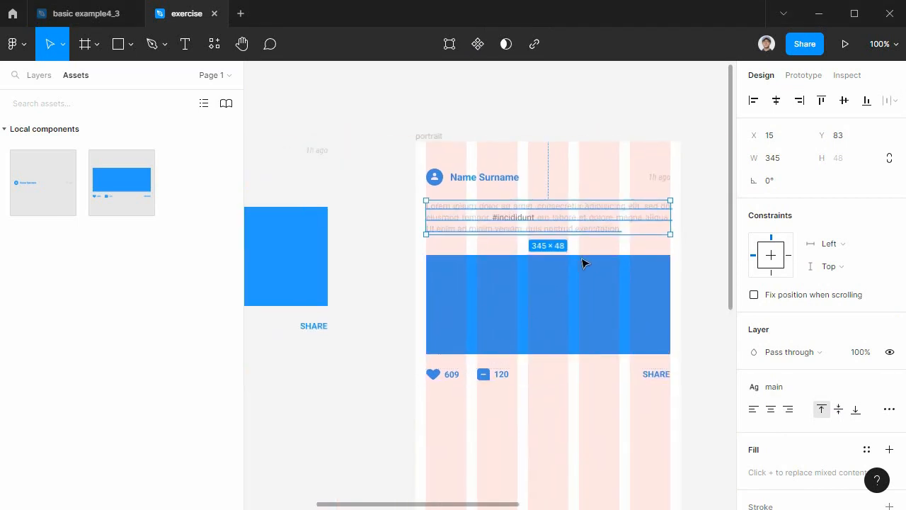
pyautogui.keyDown('shift'); pyautogui.click(563, 295); pyautogui.keyUp('shift')
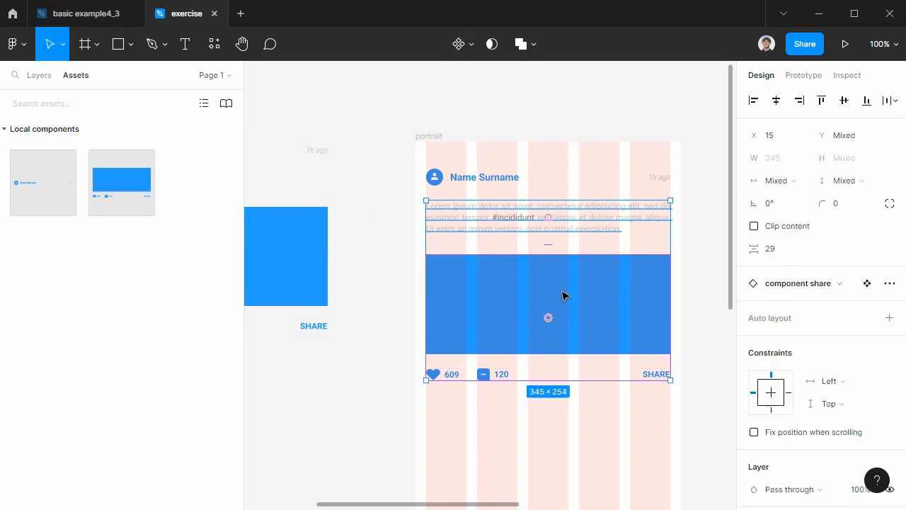
pyautogui.click(49, 78)
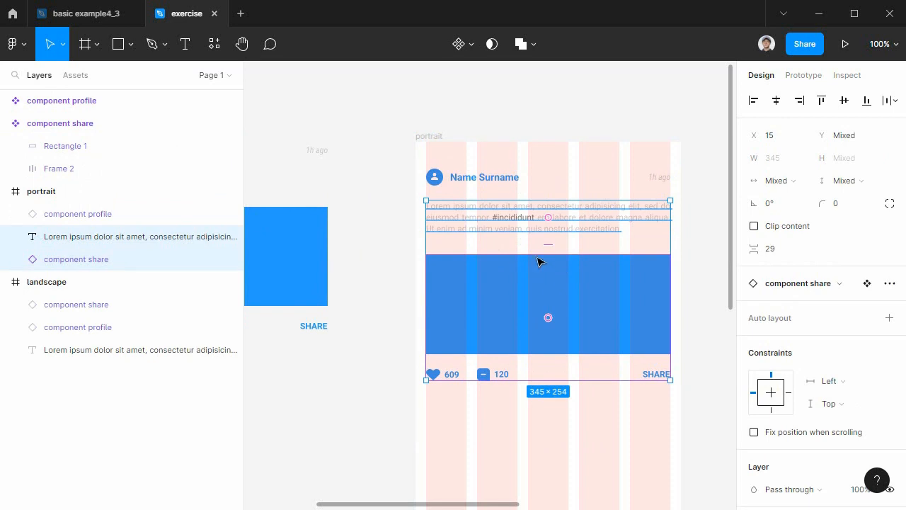
pyautogui.click(349, 404)
pyautogui.moveTo(112, 261); pyautogui.dragTo(110, 234)
# Wrap the portrait frame's paragraph and component share instance together in a vertical auto layout.
pyautogui.click(481, 217)
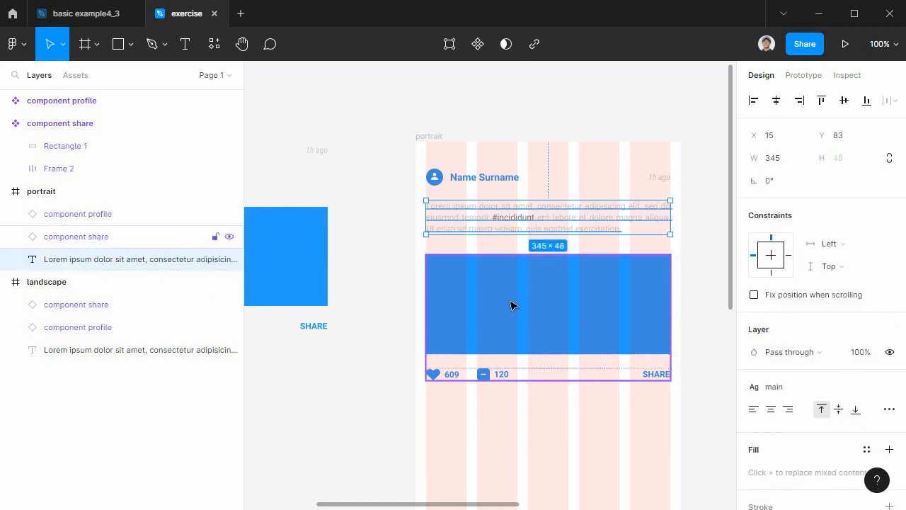
pyautogui.keyDown('shift'); pyautogui.click(515, 310); pyautogui.keyUp('shift')
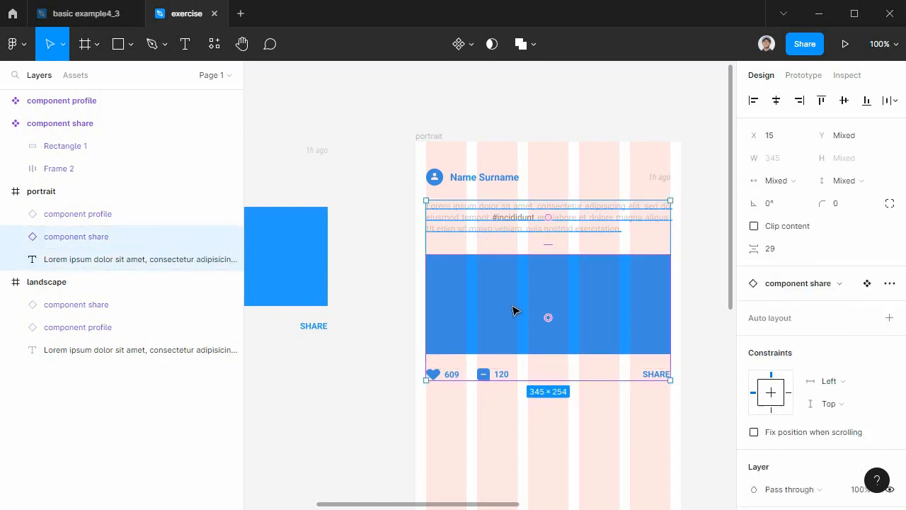
pyautogui.hotkey('shift', 'a')
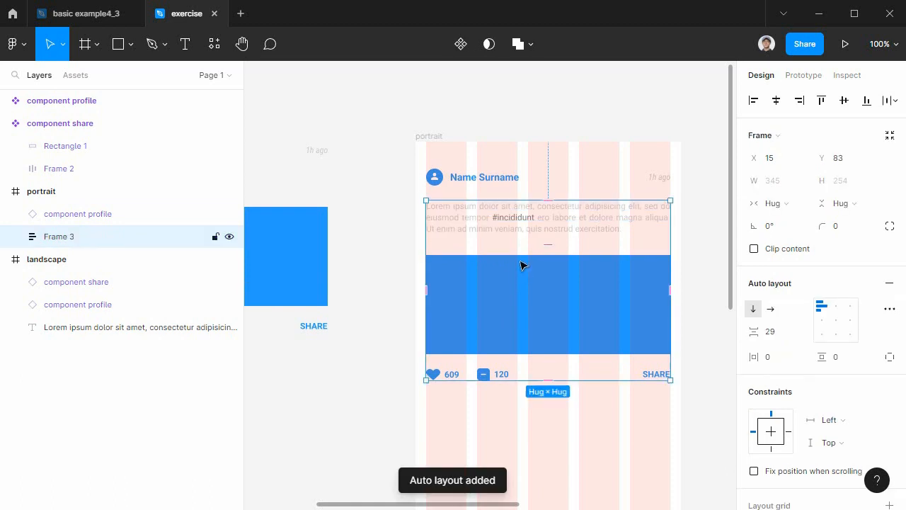
# Rename the new auto layout frame in portrait as auto share.
pyautogui.doubleClick(59, 237)
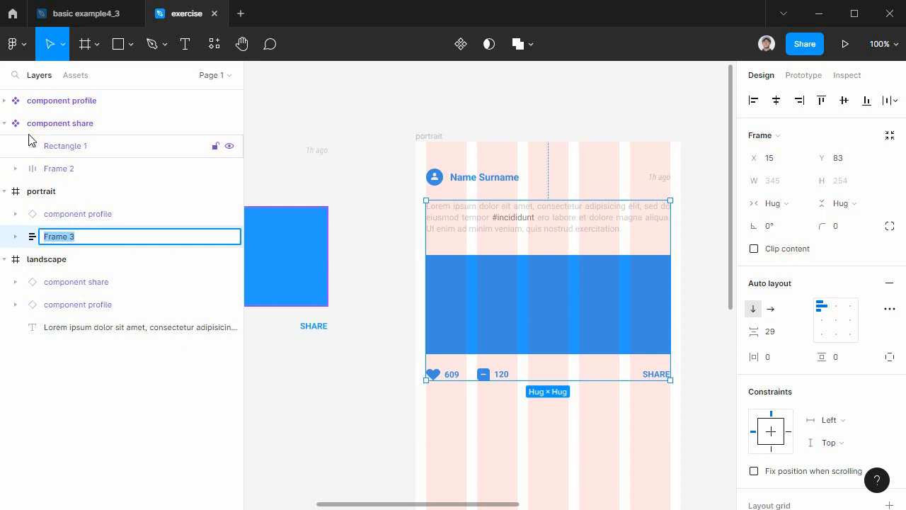
pyautogui.click(5, 123)
pyautogui.doubleClick(57, 197)
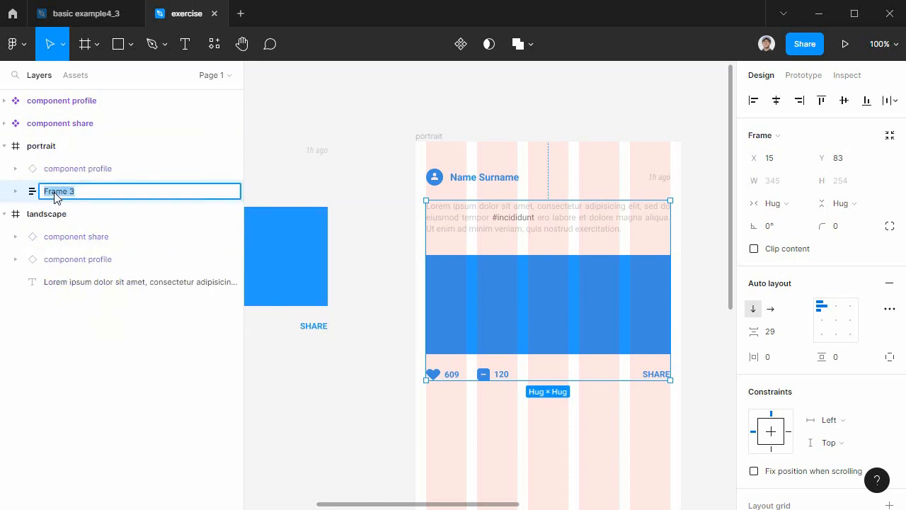
pyautogui.write('a')
pyautogui.write('uto share')
pyautogui.press('Return')
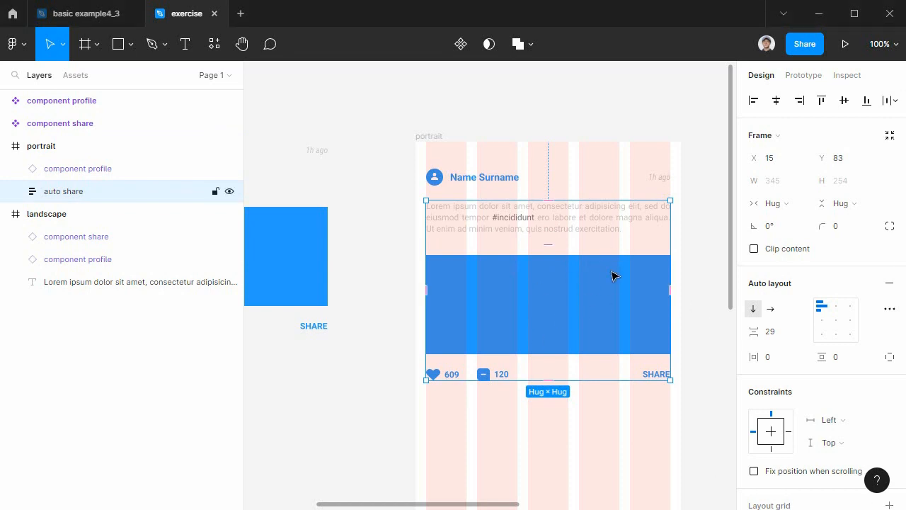
# Set the spacing between items in the portrait auto share frame to 30.
pyautogui.click(784, 339)
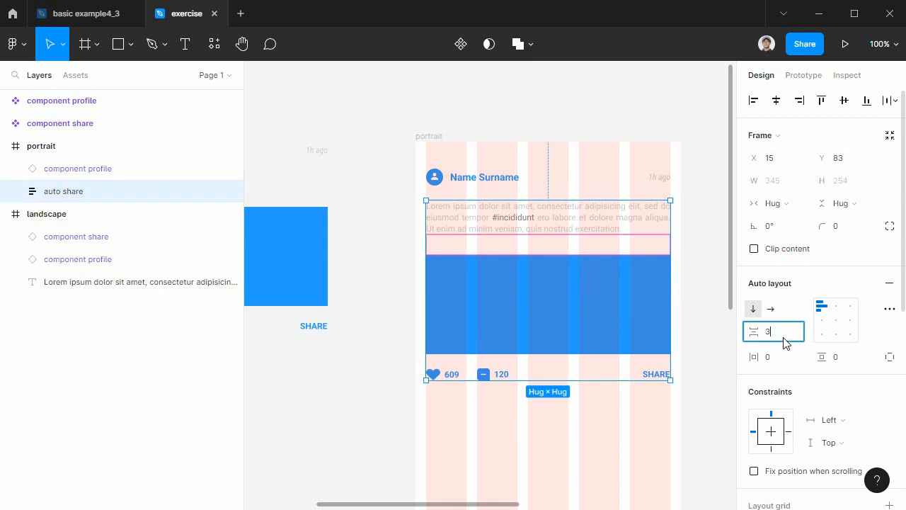
pyautogui.write('30')
pyautogui.press('Return')
# Delete the paragraph and the component share instance from the landscape frame.
pyautogui.moveTo(636, 370); pyautogui.dragTo(588, 388)
pyautogui.moveTo(639, 311); pyautogui.dragTo(465, 323)
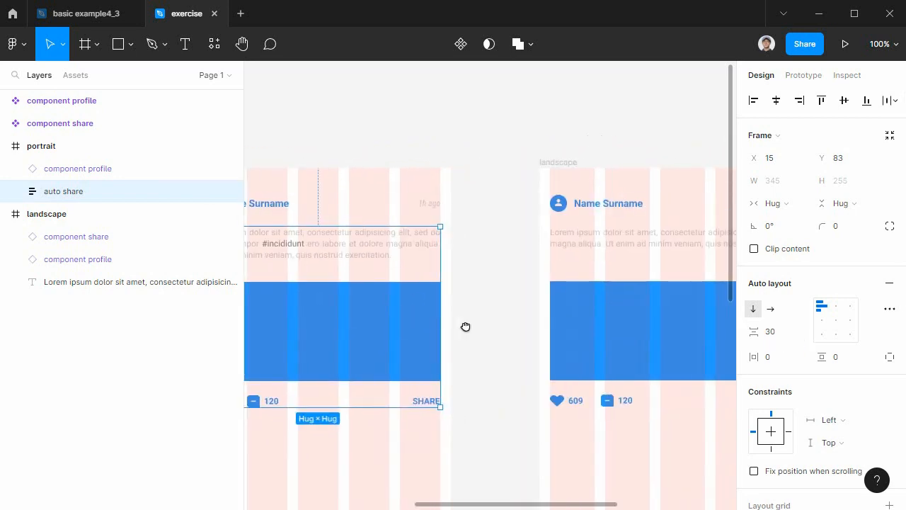
pyautogui.click(607, 243)
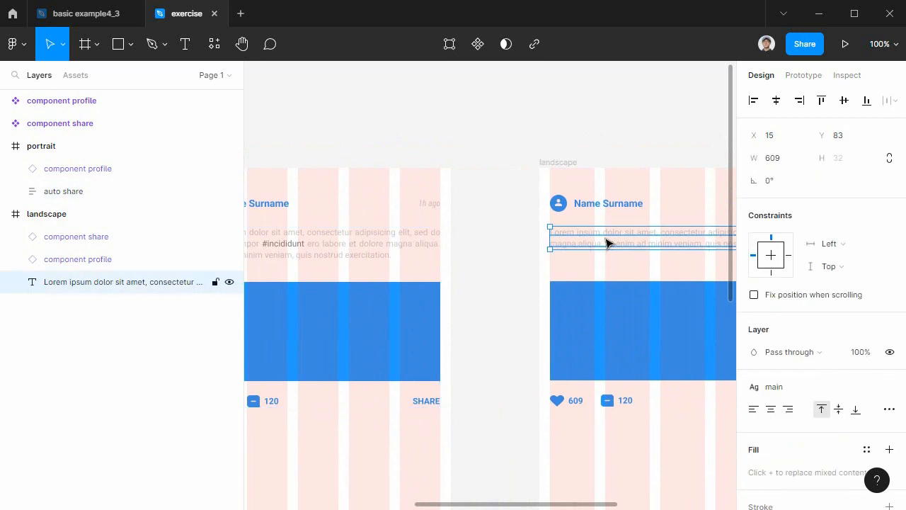
pyautogui.press('Delete')
pyautogui.click(587, 319)
pyautogui.press('Delete')
# Copy the portrait auto share frame into the landscape frame at X 15 and Y 83, and collapse the portrait layers.
pyautogui.click(364, 326)
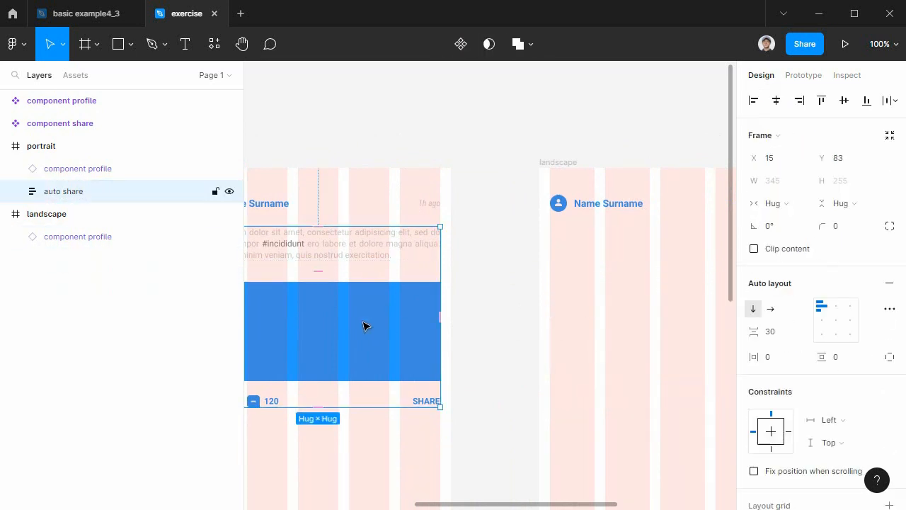
pyautogui.moveTo(381, 326); pyautogui.dragTo(487, 342)
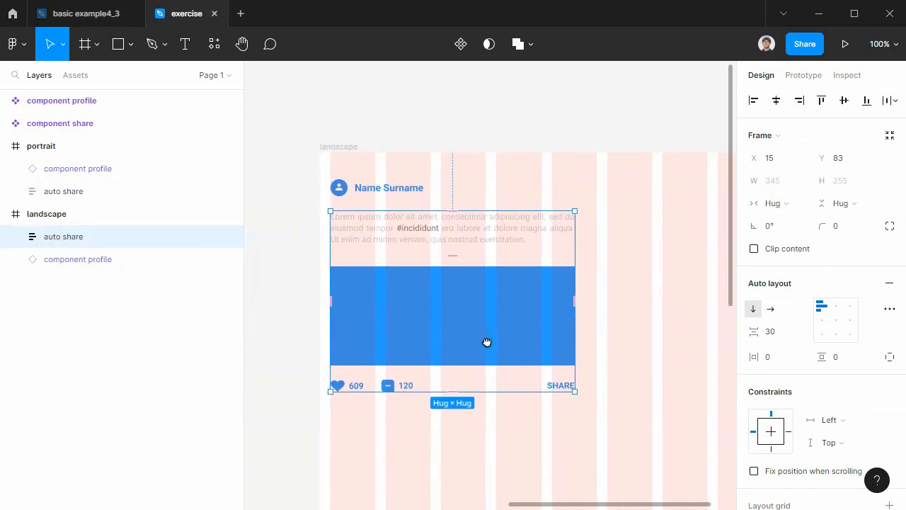
pyautogui.click(5, 146)
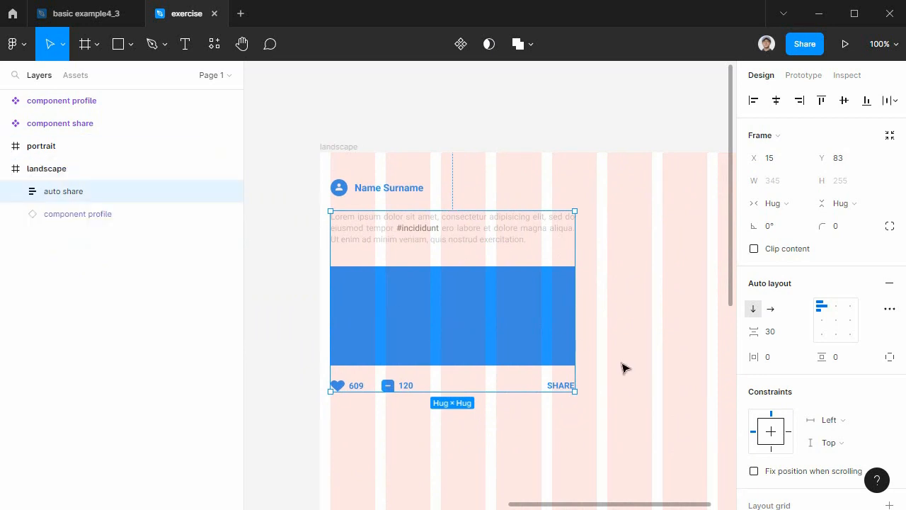
# Try to widen the auto share copy in the landscape frame by stretching its outer edge.
pyautogui.moveTo(599, 349); pyautogui.dragTo(566, 347)
pyautogui.moveTo(517, 324); pyautogui.dragTo(625, 335)
pyautogui.hotkey('ctrl', 'z')
# Set the width of the paragraph inside the portrait auto share frame to Fill container.
pyautogui.moveTo(394, 349); pyautogui.dragTo(758, 355)
pyautogui.click(427, 231)
pyautogui.click(427, 231)
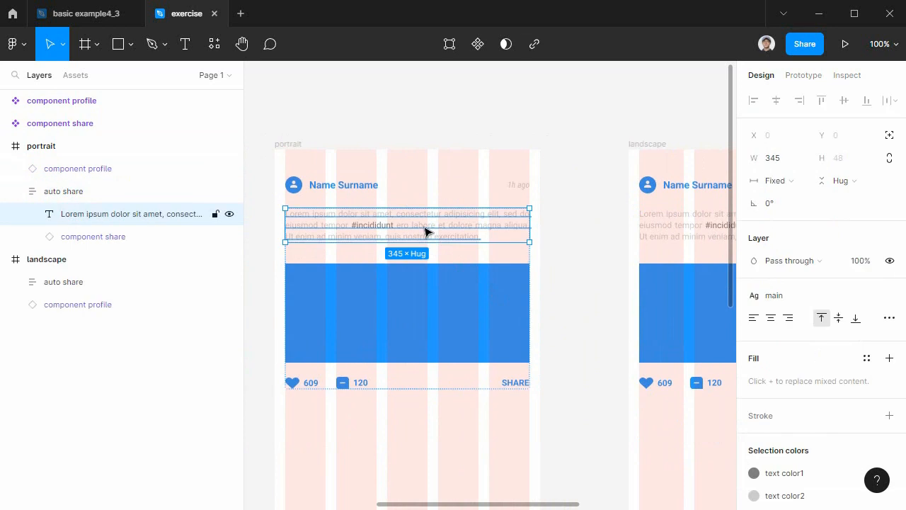
pyautogui.click(775, 180)
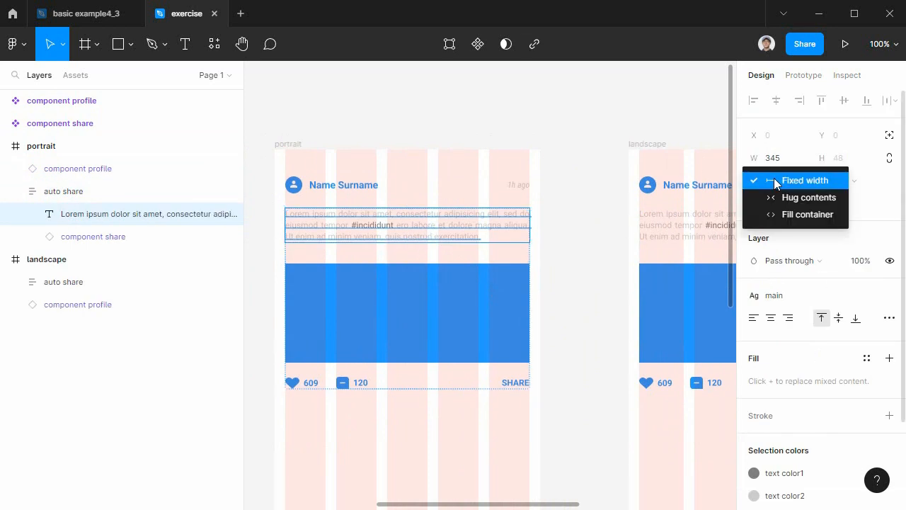
pyautogui.click(783, 215)
# Set the width of the component share instance inside the portrait auto share frame to Fill container.
pyautogui.click(491, 314)
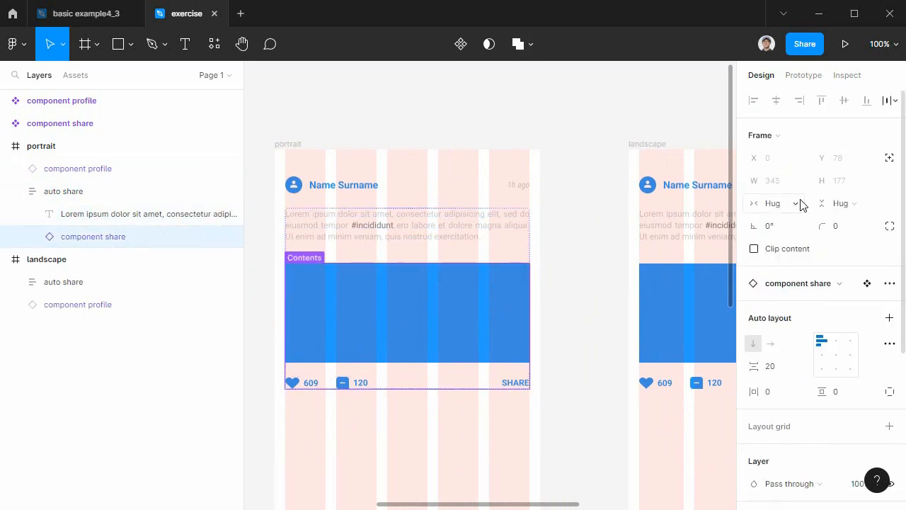
pyautogui.click(779, 204)
pyautogui.click(807, 220)
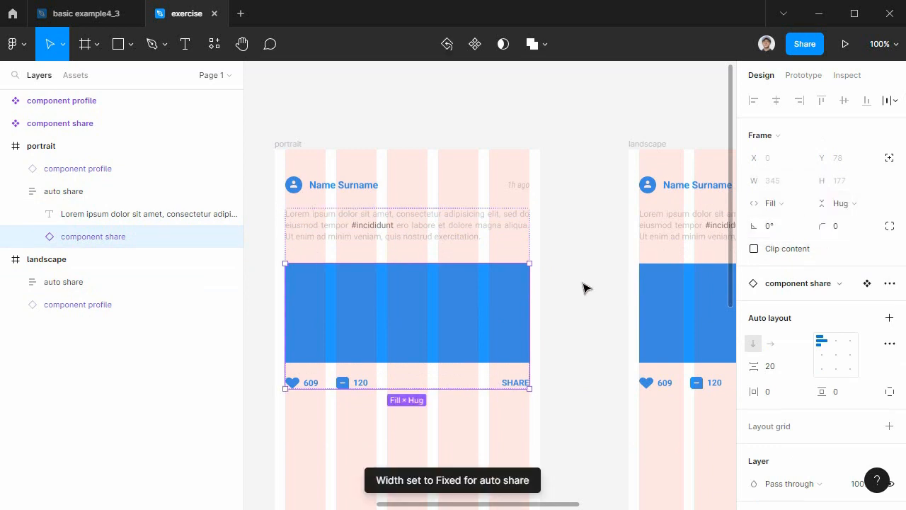
# Replace the landscape frame's auto share with a fresh copy of the portrait one at X 15 and Y 83.
pyautogui.click(684, 225)
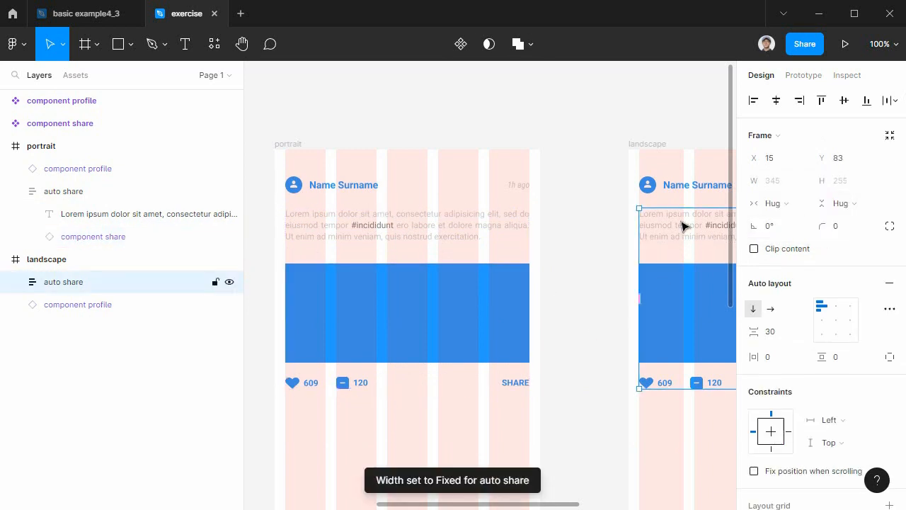
pyautogui.press('Delete')
pyautogui.click(366, 234)
pyautogui.moveTo(367, 233); pyautogui.dragTo(628, 257)
# Stretch the landscape auto share frame to a width of 608.
pyautogui.hscroll(5, 396, 354)
pyautogui.moveTo(512, 300); pyautogui.dragTo(698, 319)
pyautogui.hscroll(-5, 723, 340)
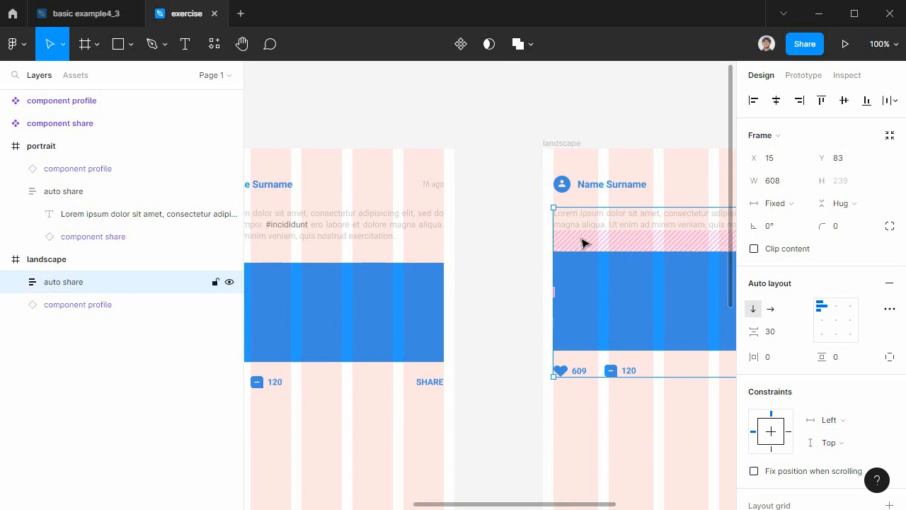
# Check the card row in the basic example4_3 file, and draw a rectangle about 162 × 140 below the portrait frame's share row at X 15, Y 400.
pyautogui.click(505, 383)
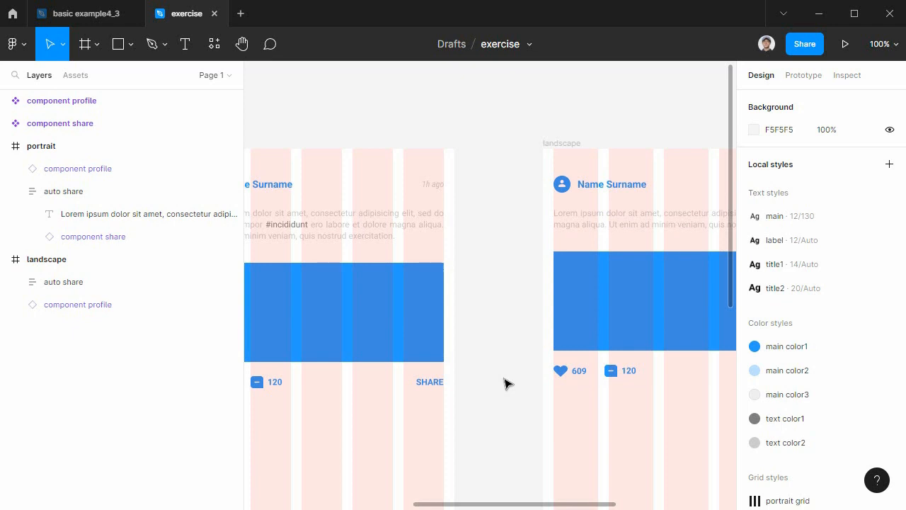
pyautogui.moveTo(499, 380); pyautogui.dragTo(729, 281)
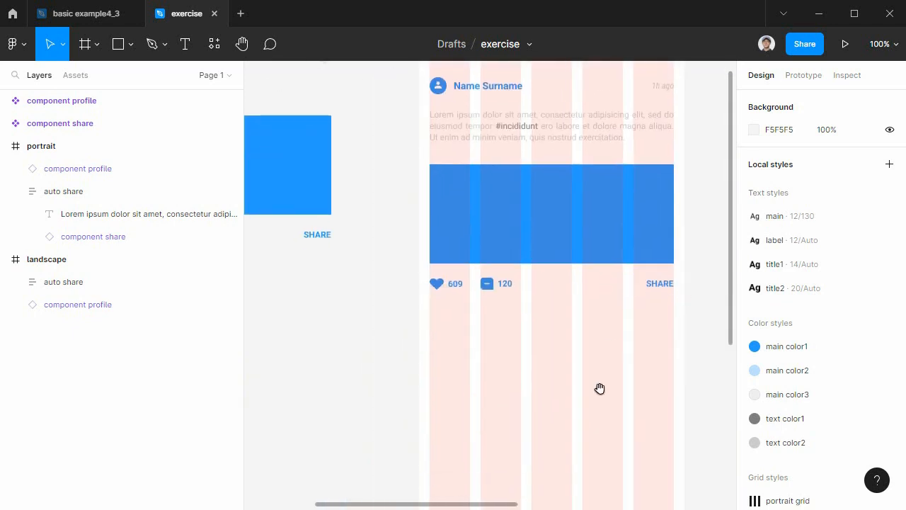
pyautogui.scroll(-1, 605, 358)
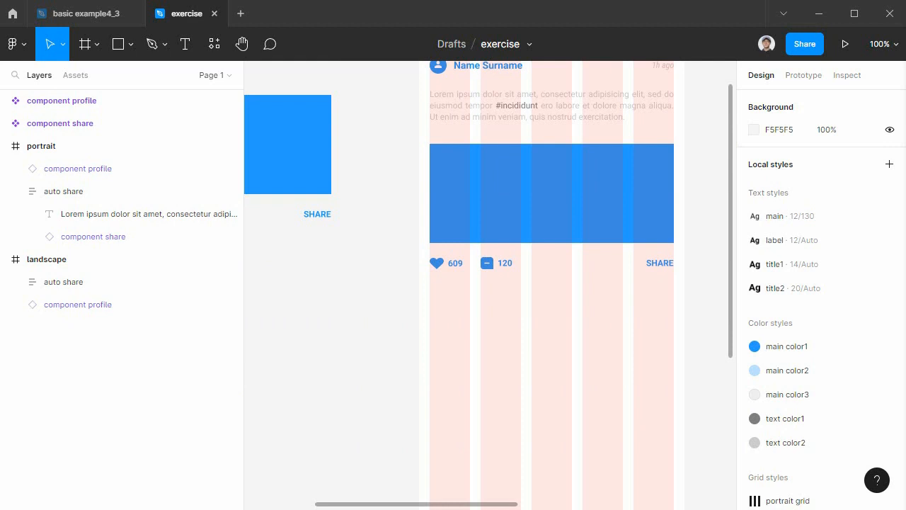
pyautogui.click(329, 317)
pyautogui.click(122, 44)
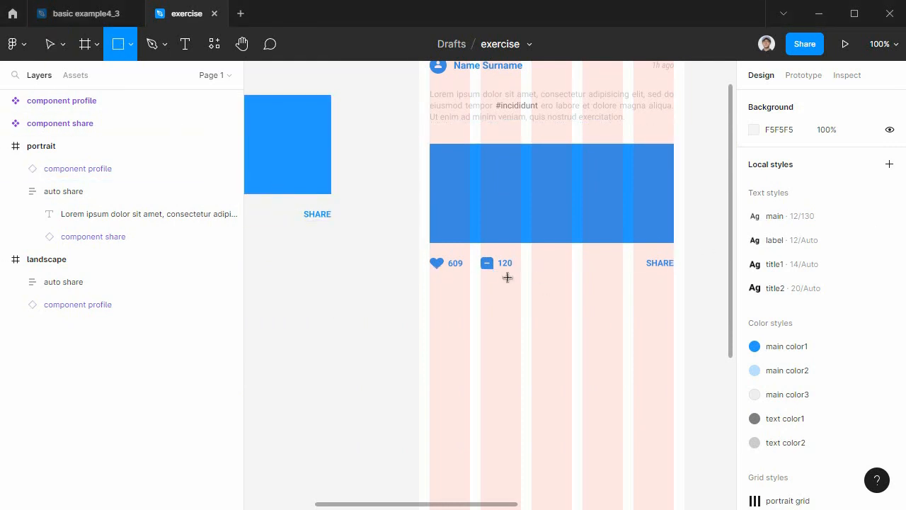
pyautogui.click(90, 15)
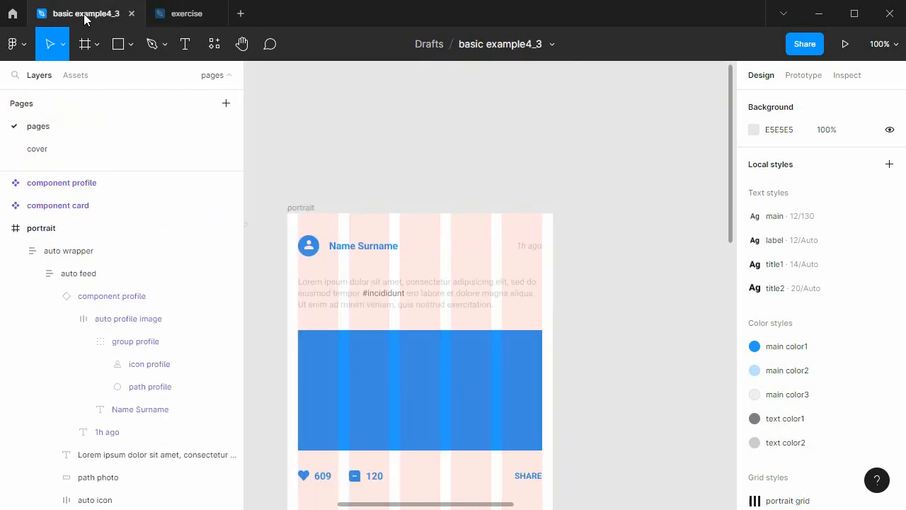
pyautogui.scroll(-5, 435, 328)
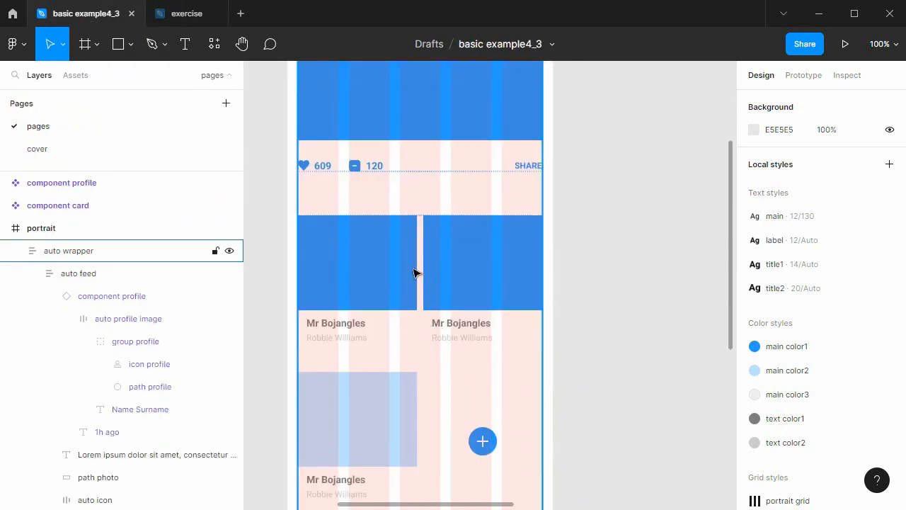
pyautogui.click(192, 23)
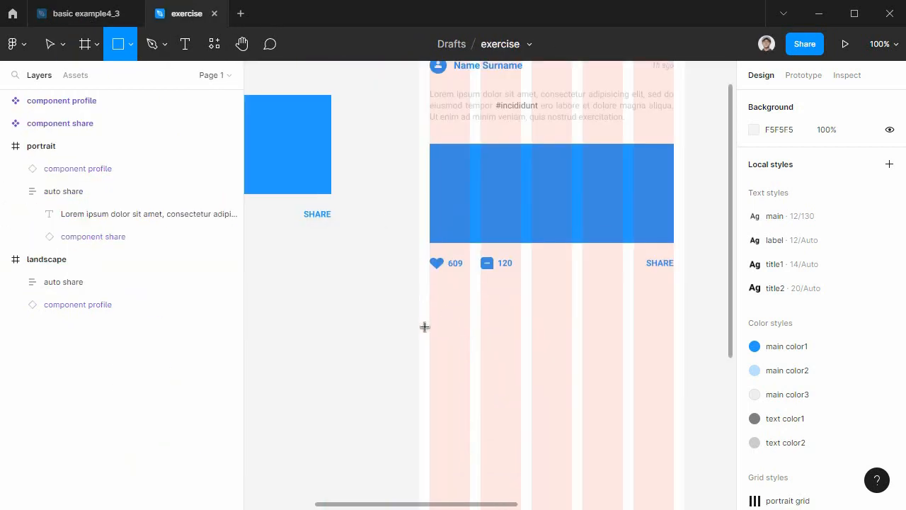
pyautogui.moveTo(430, 313); pyautogui.dragTo(544, 412)
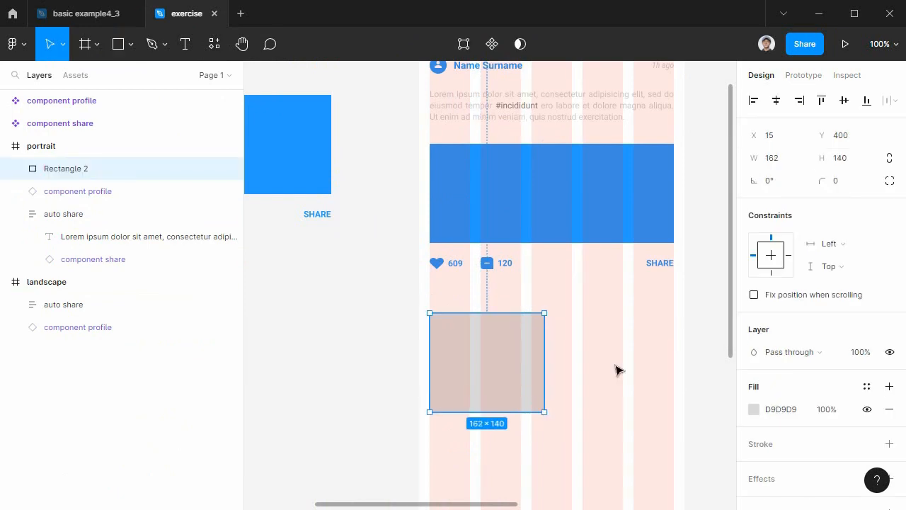
# Apply the main color1 style to the new rectangle's fill.
pyautogui.click(759, 412)
pyautogui.click(756, 411)
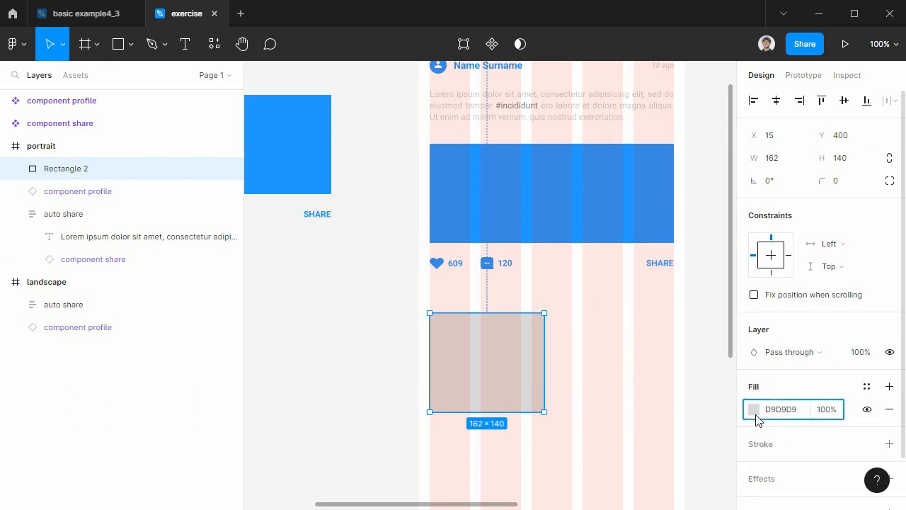
pyautogui.click(867, 388)
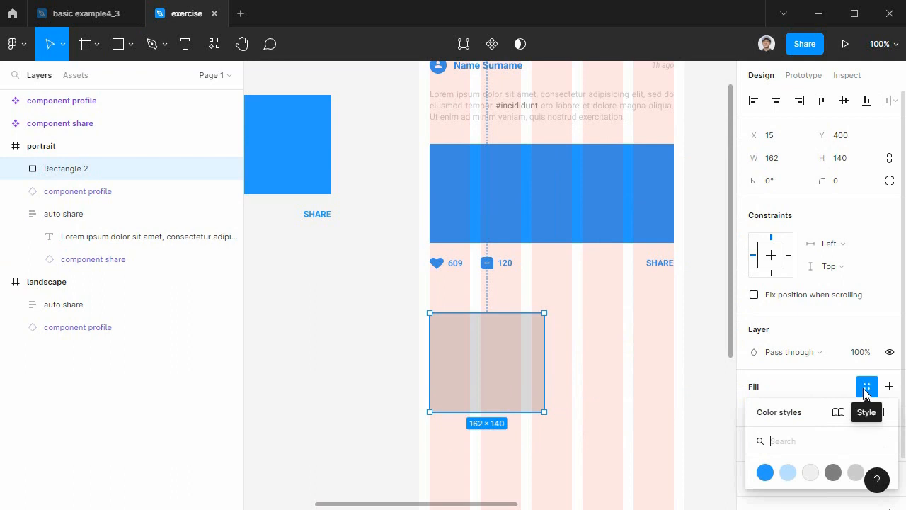
pyautogui.click(764, 471)
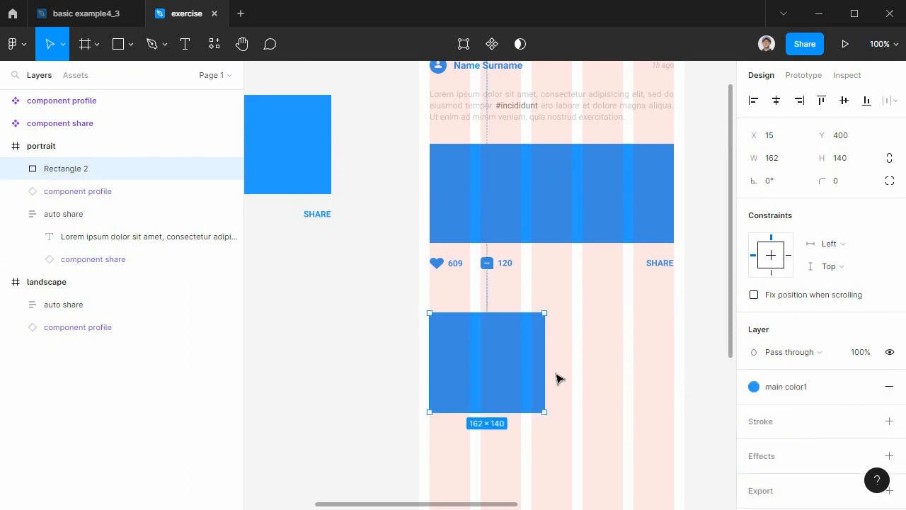
# Try a copy beside the blue rectangle, undo it, and set the rectangle's width to 165.
pyautogui.moveTo(488, 349); pyautogui.dragTo(617, 348)
pyautogui.hotkey('ctrl', 'z')
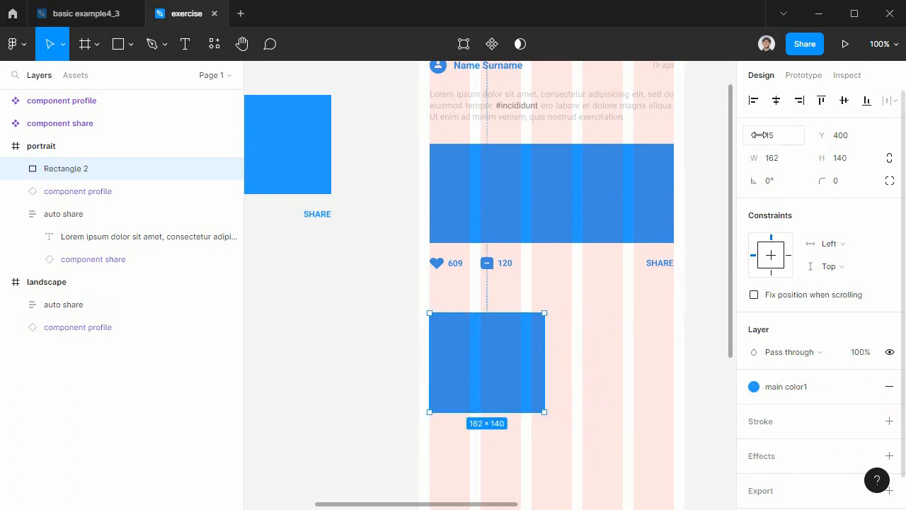
pyautogui.click(776, 162)
pyautogui.write('1')
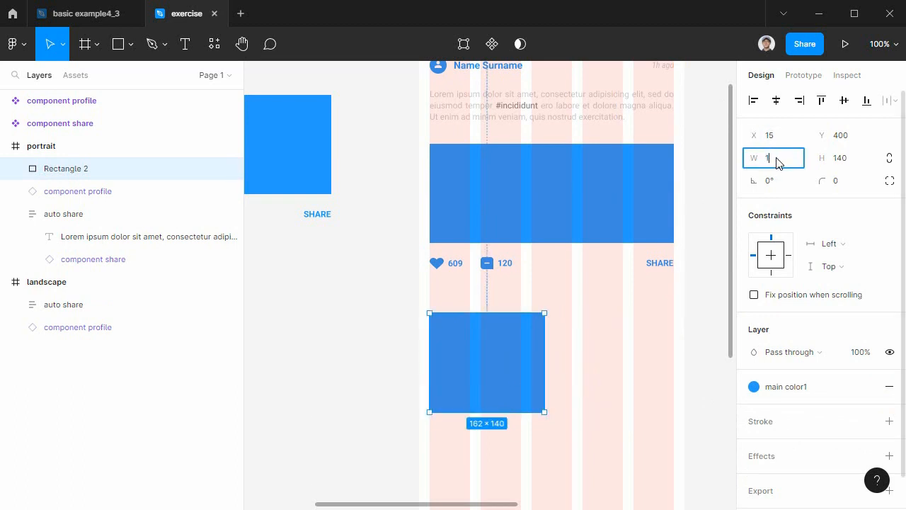
pyautogui.write('65')
pyautogui.press('Return')
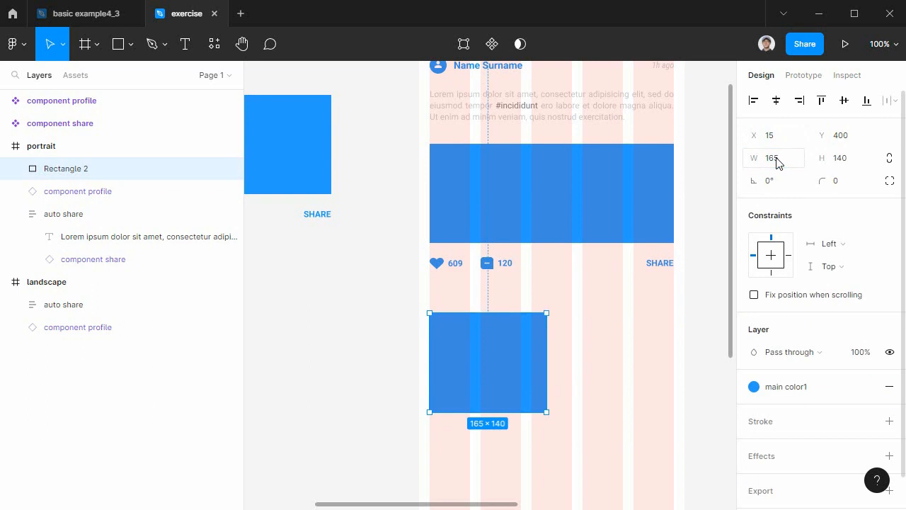
# Set the blue rectangle's width to 170, try a copy beside it at X 190, and undo the copy.
pyautogui.click(785, 160)
pyautogui.write('170')
pyautogui.press('Return')
pyautogui.moveTo(531, 366); pyautogui.dragTo(626, 382)
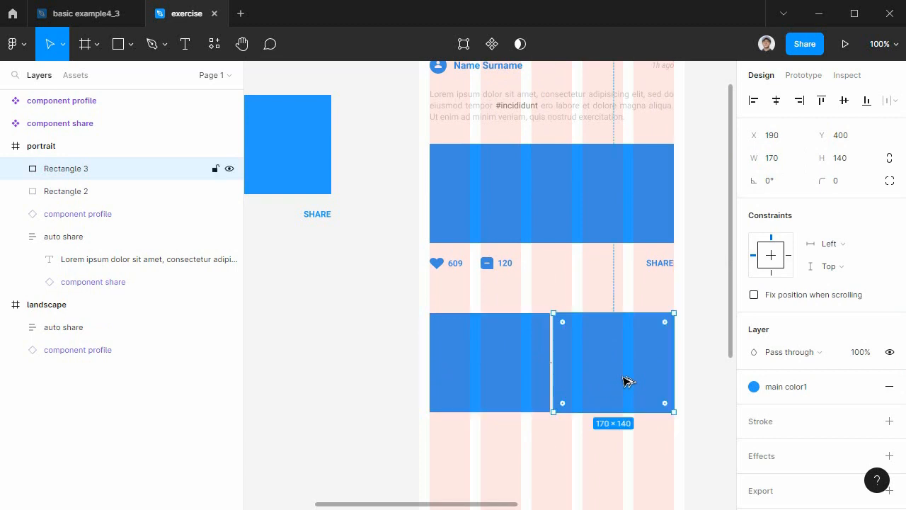
pyautogui.hotkey('ctrl', 'z')
# Set the blue rectangle's width to 166.
pyautogui.click(787, 159)
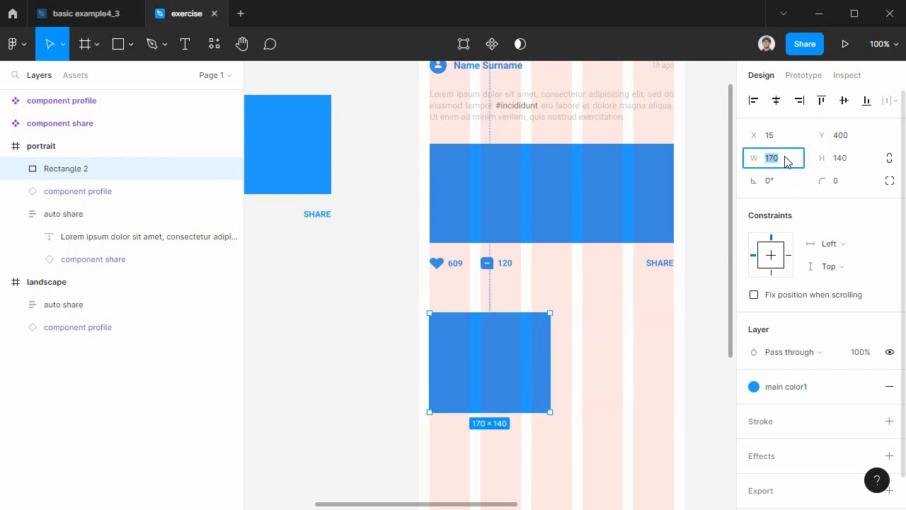
pyautogui.write('166')
pyautogui.press('Return')
# Try a copy of the blue rectangle beside the original at X 194, Y 400, and delete the copy.
pyautogui.moveTo(519, 353); pyautogui.dragTo(648, 355)
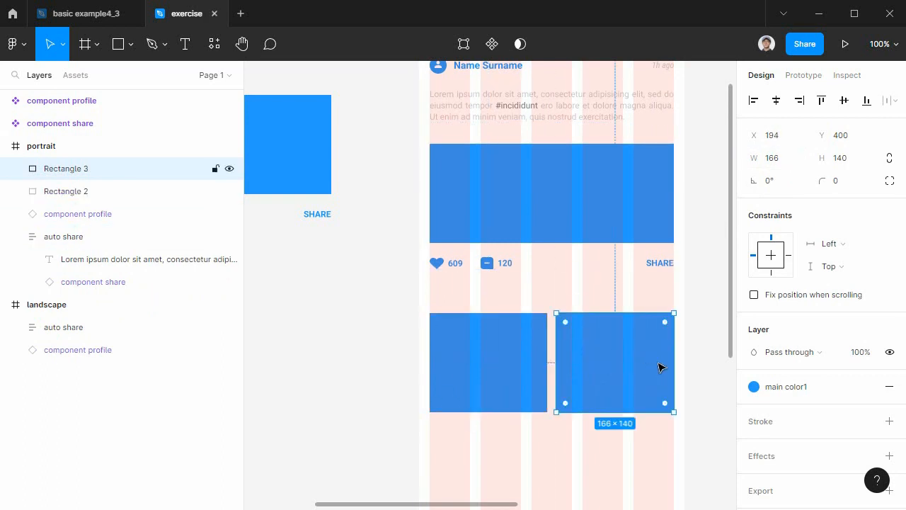
pyautogui.scroll(-3, 658, 366)
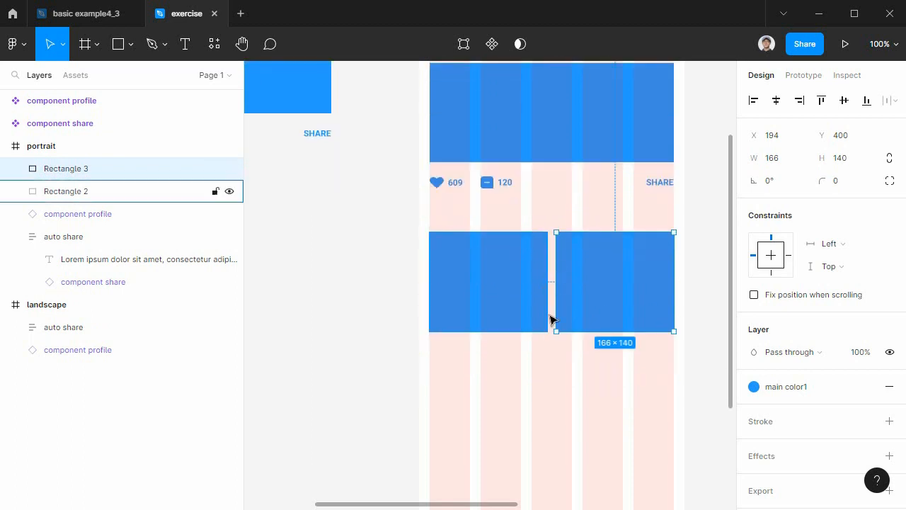
pyautogui.scroll(-1, 587, 301)
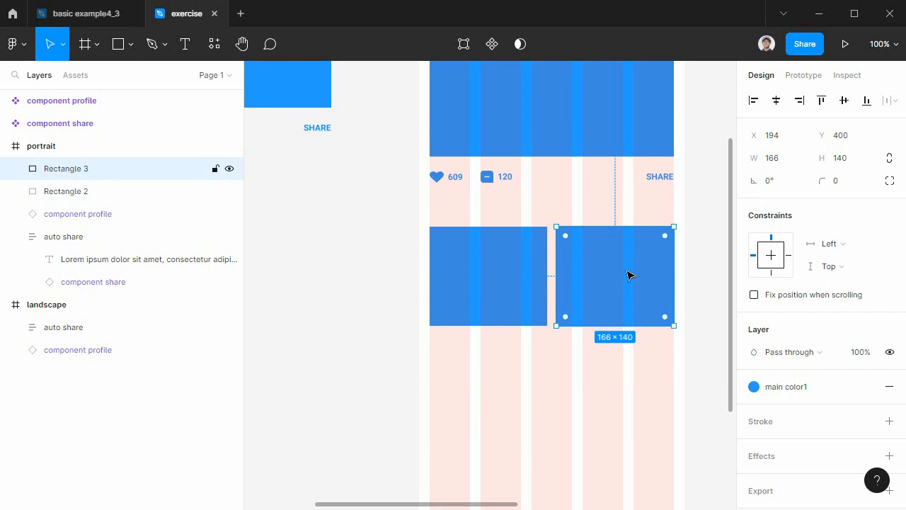
pyautogui.press('Delete')
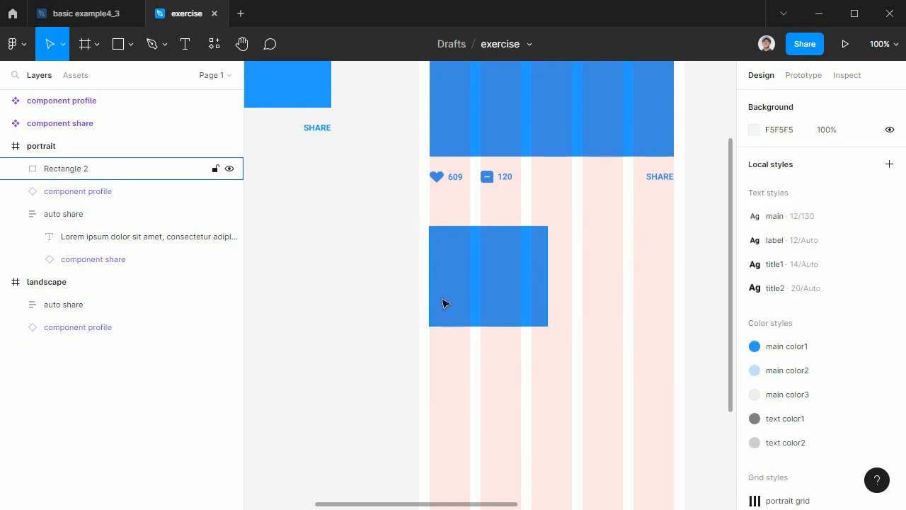
# Try a copy directly below the blue rectangle at Y 540, shorten it to a height of 46, and delete it.
pyautogui.click(464, 290)
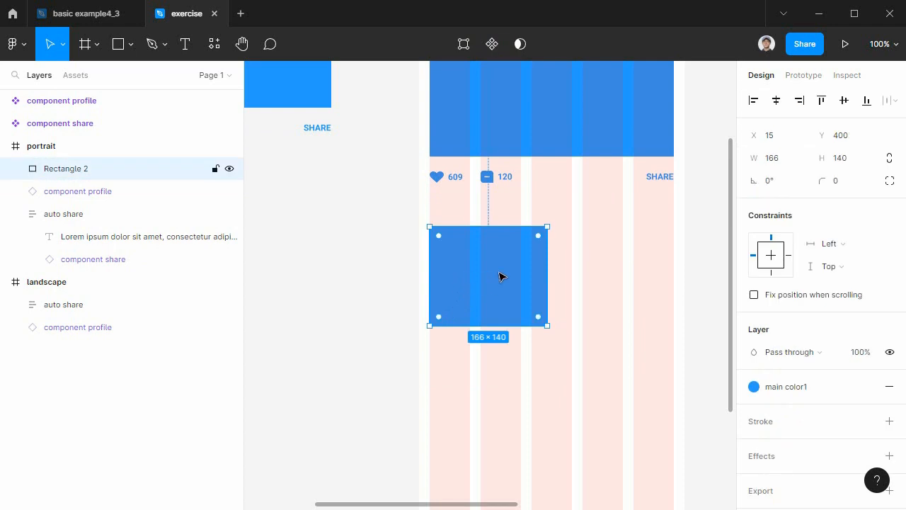
pyautogui.moveTo(504, 269); pyautogui.dragTo(500, 371)
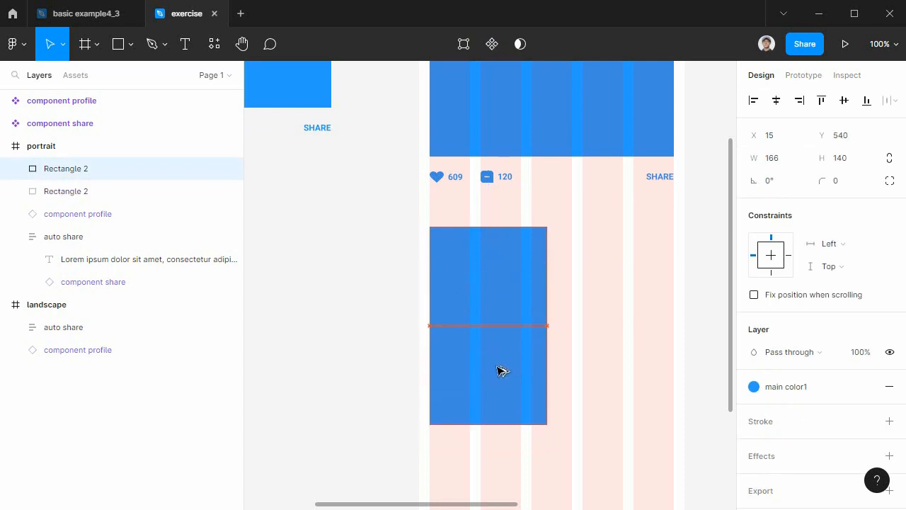
pyautogui.moveTo(481, 424); pyautogui.dragTo(481, 358)
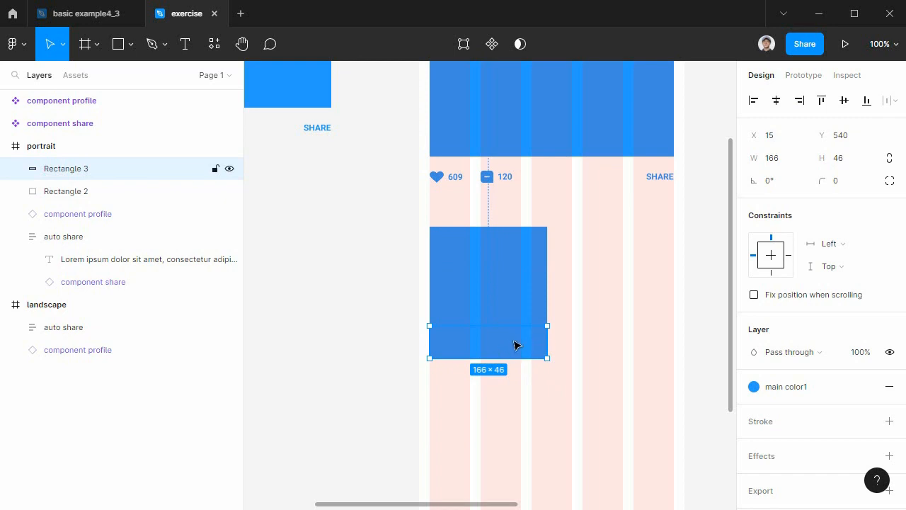
pyautogui.press('Delete')
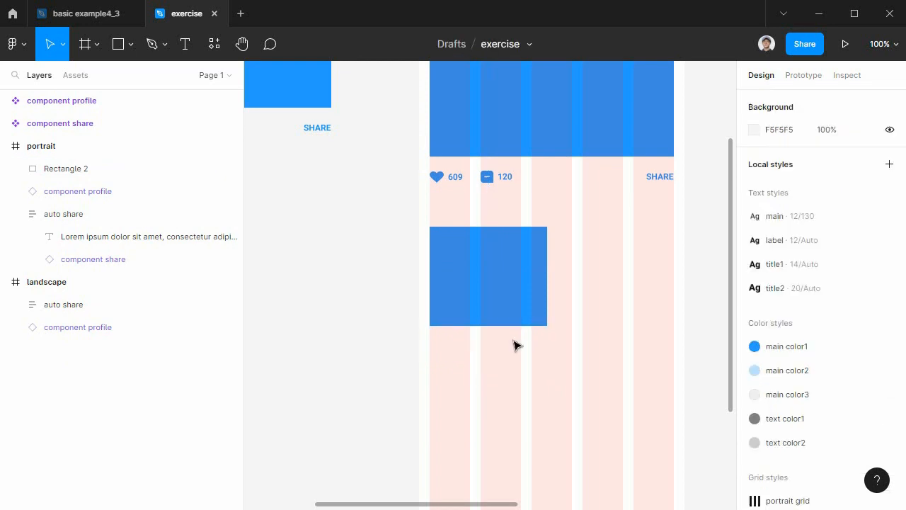
# Add the text "Mr Bojangles" from content.txt below the blue rectangle at X 39, Y 569.
pyautogui.click(185, 46)
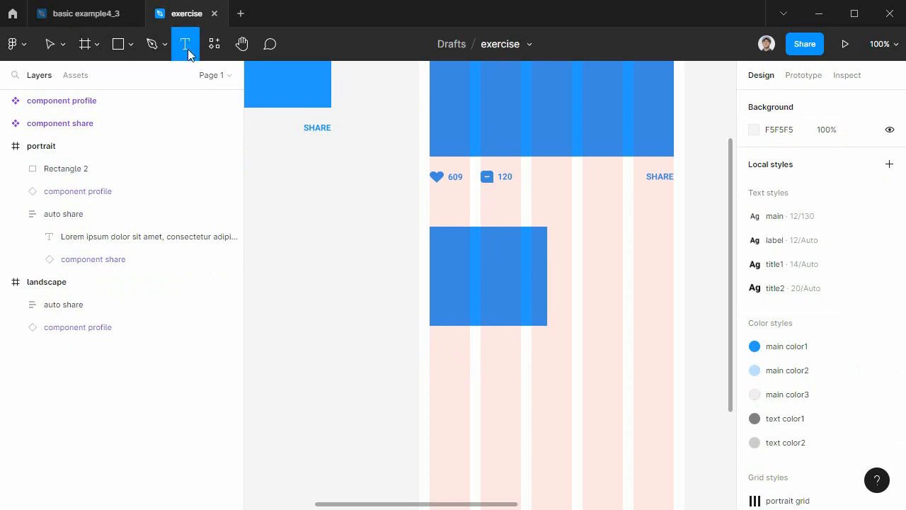
pyautogui.click(447, 347)
pyautogui.hotkey('alt', 'Tab')
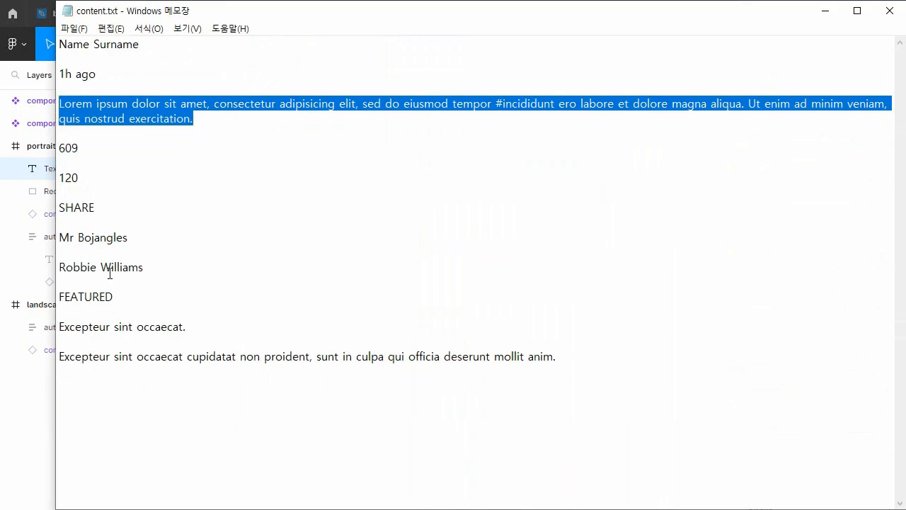
pyautogui.moveTo(130, 243); pyautogui.dragTo(58, 240)
pyautogui.hotkey('ctrl', 'c')
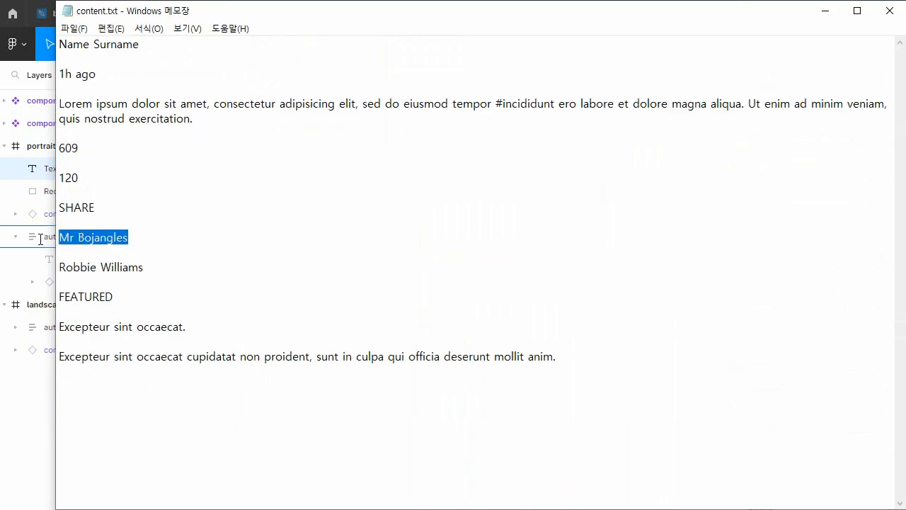
pyautogui.click(824, 10)
pyautogui.hotkey('ctrl', 'v')
pyautogui.hotkey('ctrl', 'shift', 'Left')
pyautogui.hotkey('ctrl', 'shift', 'Left')
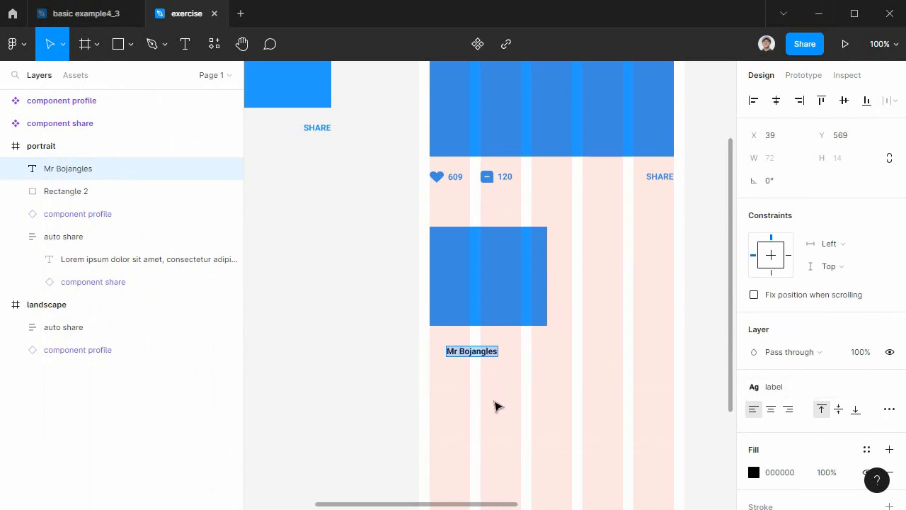
pyautogui.click(494, 401)
# Duplicate the Mr Bojangles text to Y 588 and replace the copy's content with "Robbie Williams" from content.txt.
pyautogui.keyDown('alt'); pyautogui.moveTo(488, 355); pyautogui.dragTo(489, 369); pyautogui.keyUp('alt')
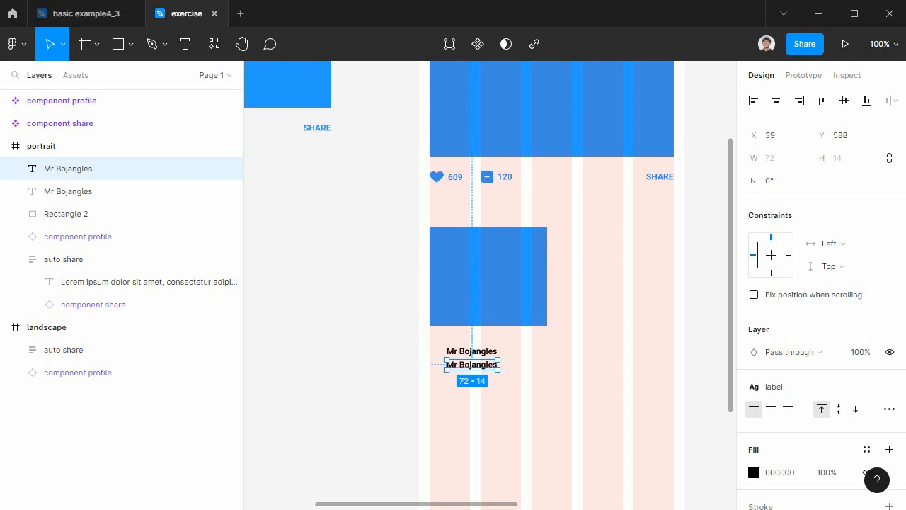
pyautogui.hotkey('alt', 'Tab')
pyautogui.moveTo(162, 265); pyautogui.dragTo(42, 265)
pyautogui.hotkey('ctrl', 'c')
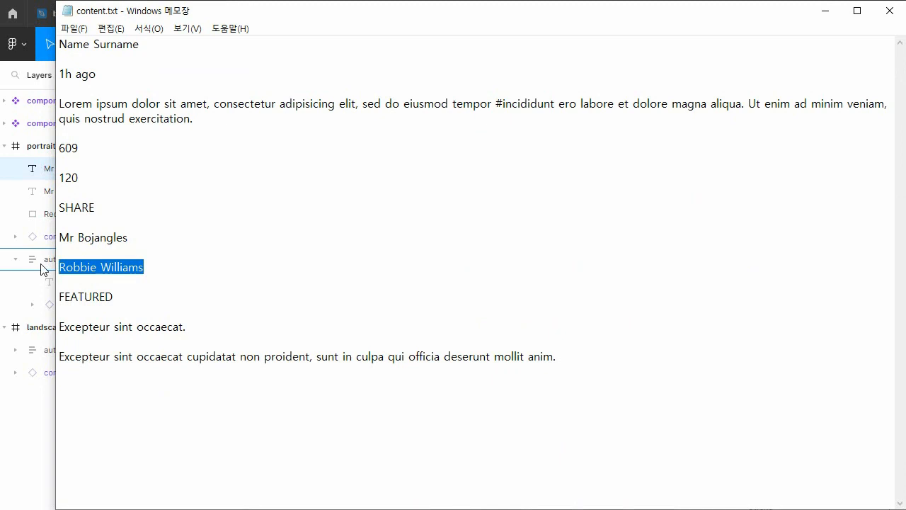
pyautogui.click(825, 11)
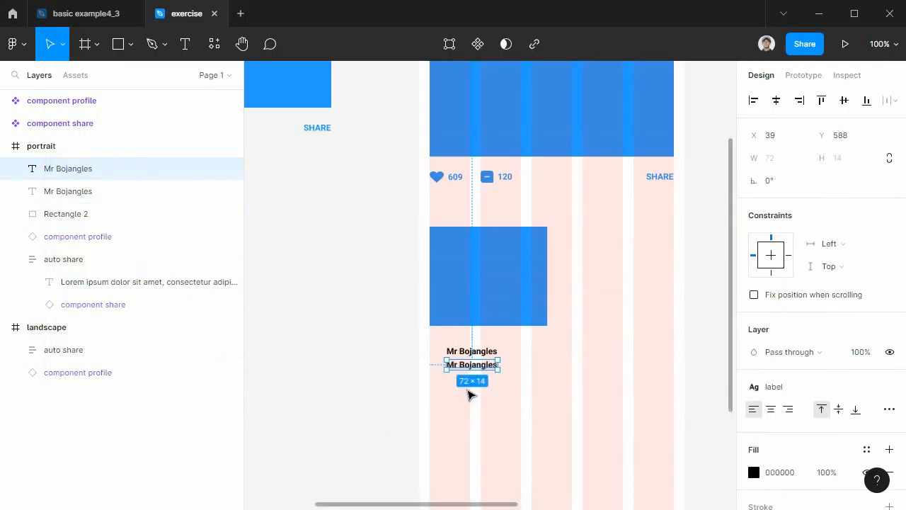
pyautogui.doubleClick(476, 366)
pyautogui.hotkey('ctrl', 'v')
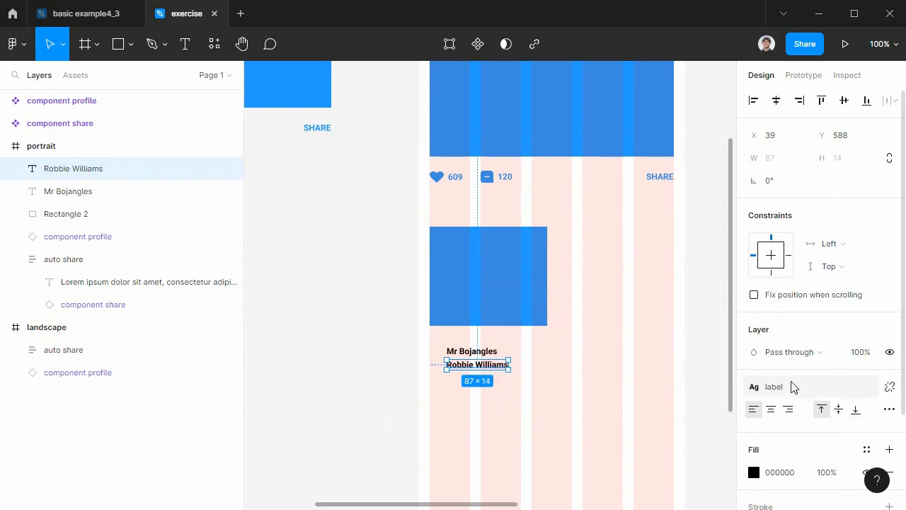
# Apply the main text style and the text color2 color style to the Robbie Williams text.
pyautogui.click(842, 387)
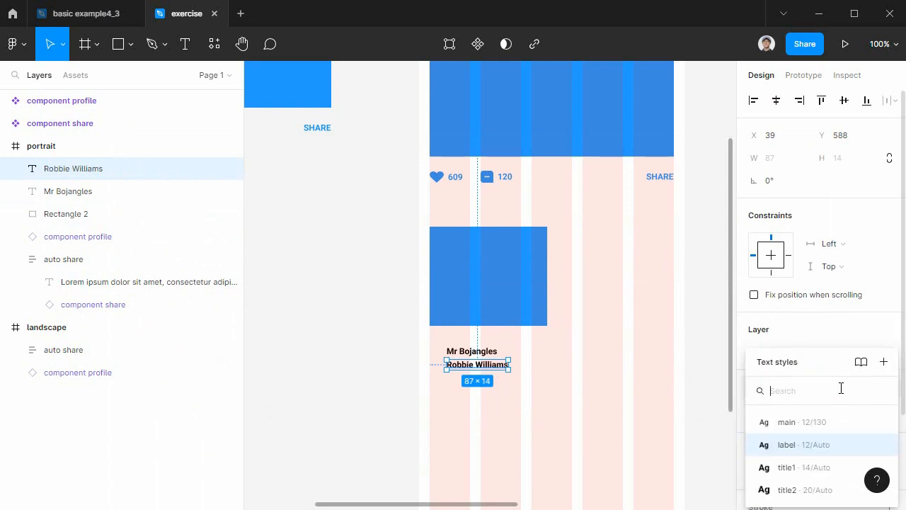
pyautogui.click(813, 425)
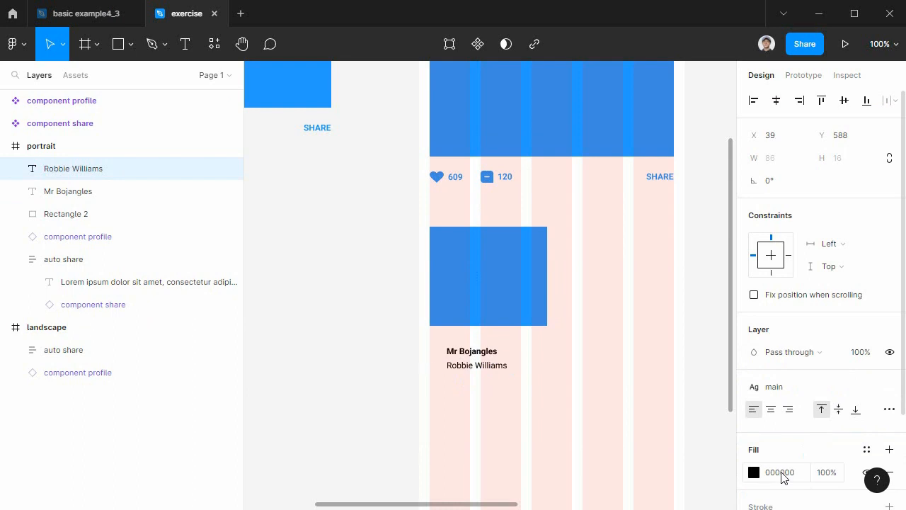
pyautogui.scroll(-3, 782, 478)
pyautogui.click(867, 330)
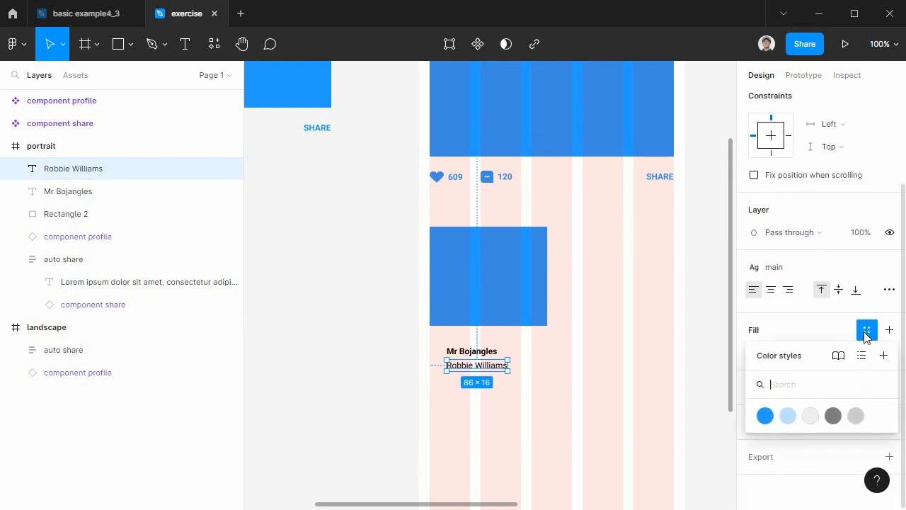
pyautogui.click(856, 416)
pyautogui.click(572, 423)
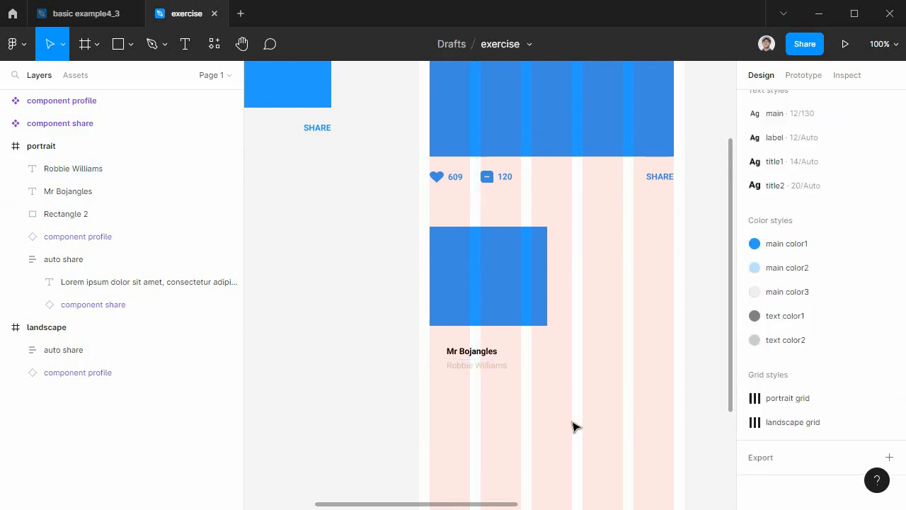
# Apply the text color1 color style to the Mr Bojangles text.
pyautogui.moveTo(507, 381); pyautogui.dragTo(486, 349)
pyautogui.hotkey('ctrl', '+')
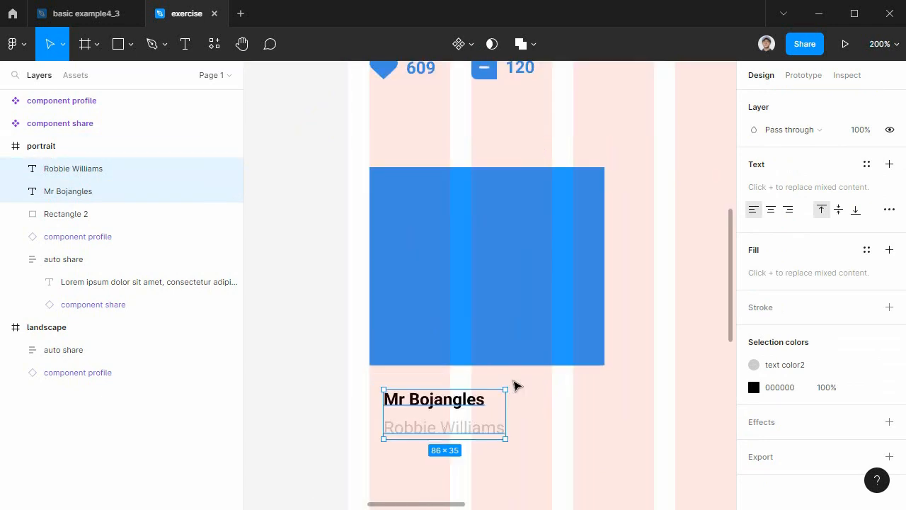
pyautogui.scroll(-3, 589, 378)
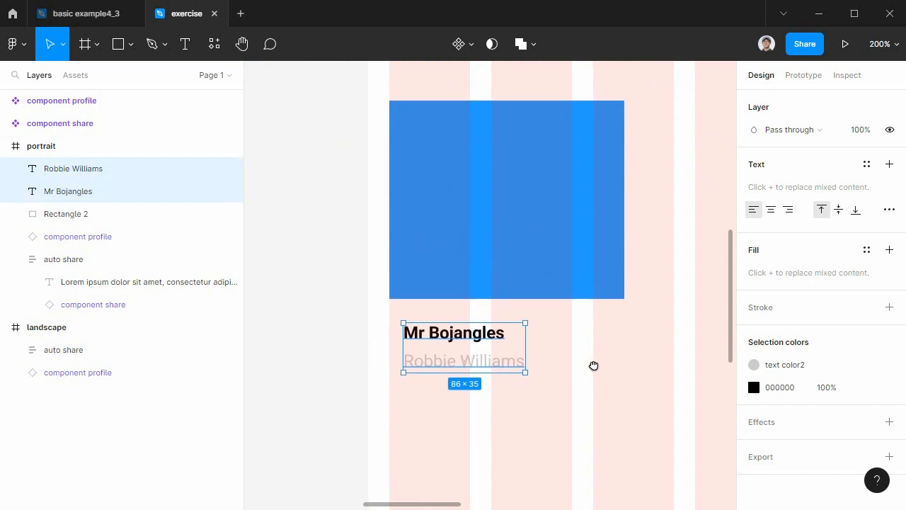
pyautogui.click(594, 366)
pyautogui.click(453, 337)
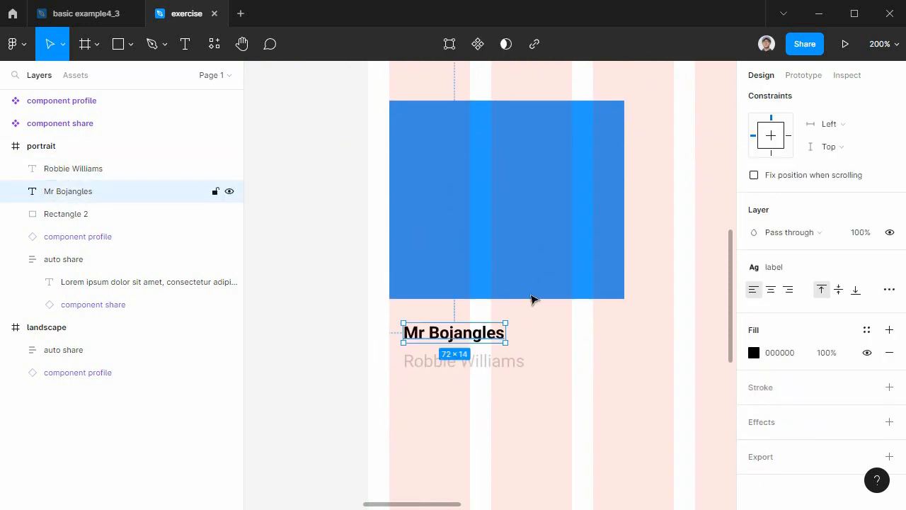
pyautogui.click(754, 354)
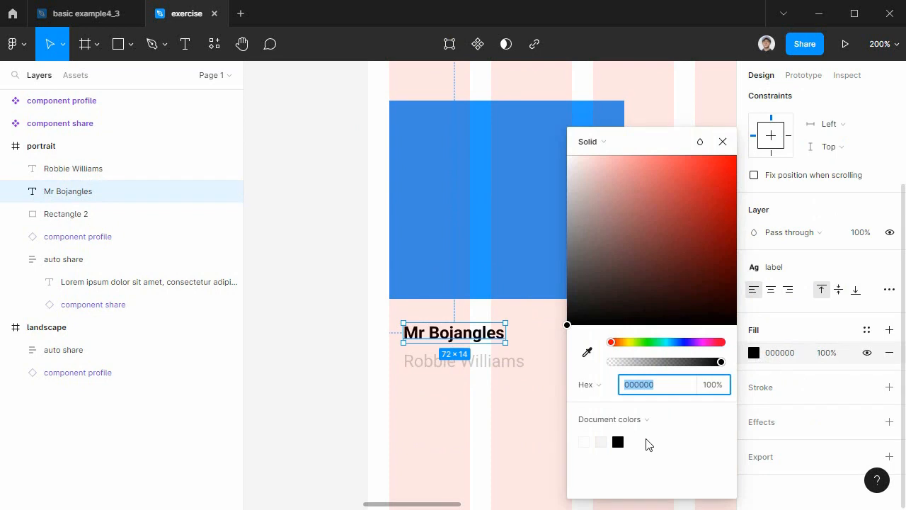
pyautogui.click(867, 330)
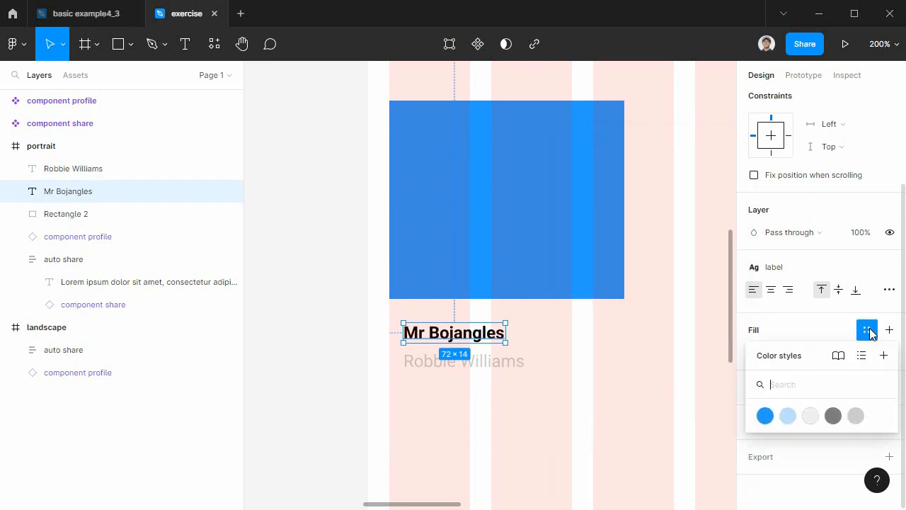
pyautogui.click(835, 420)
pyautogui.click(548, 396)
# Wrap the Mr Bojangles and Robbie Williams texts in an auto layout frame named "auto desciption".
pyautogui.moveTo(540, 387); pyautogui.dragTo(395, 328)
pyautogui.hotkey('shift', 'a')
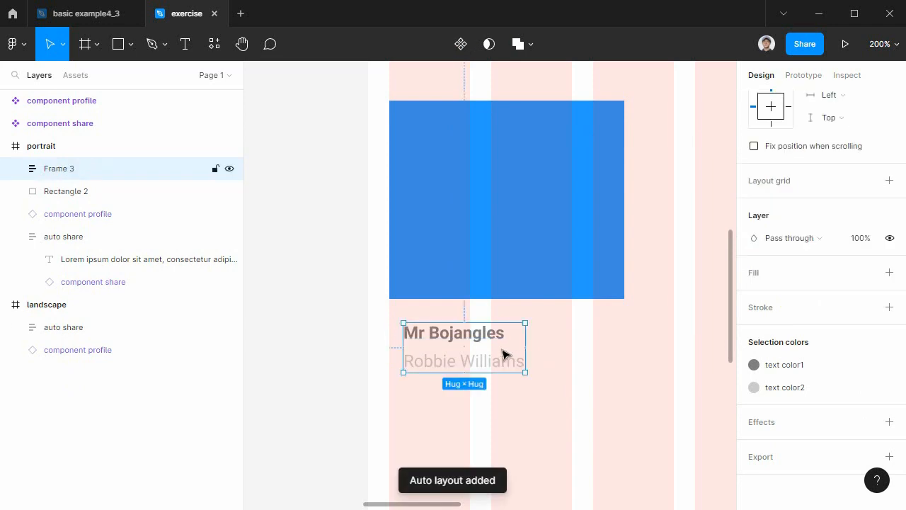
pyautogui.doubleClick(57, 170)
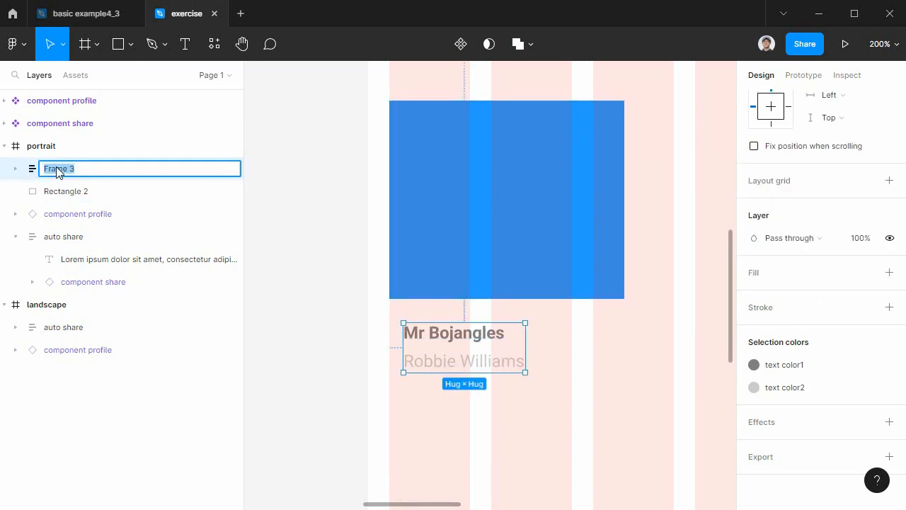
pyautogui.write('auto description')
pyautogui.press('Return')
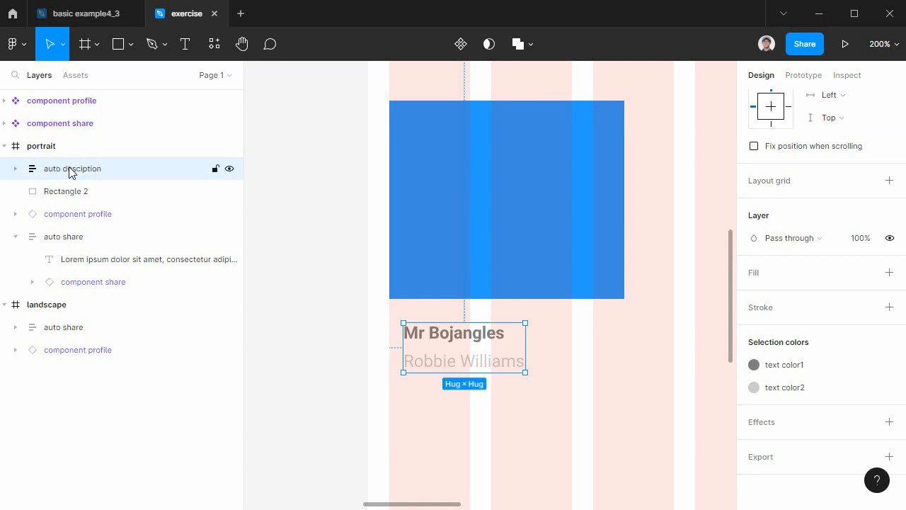
# Reorder the auto desciption layer beneath Rectangle 2 and rename the rectangle "shape photo".
pyautogui.moveTo(79, 174); pyautogui.dragTo(87, 200)
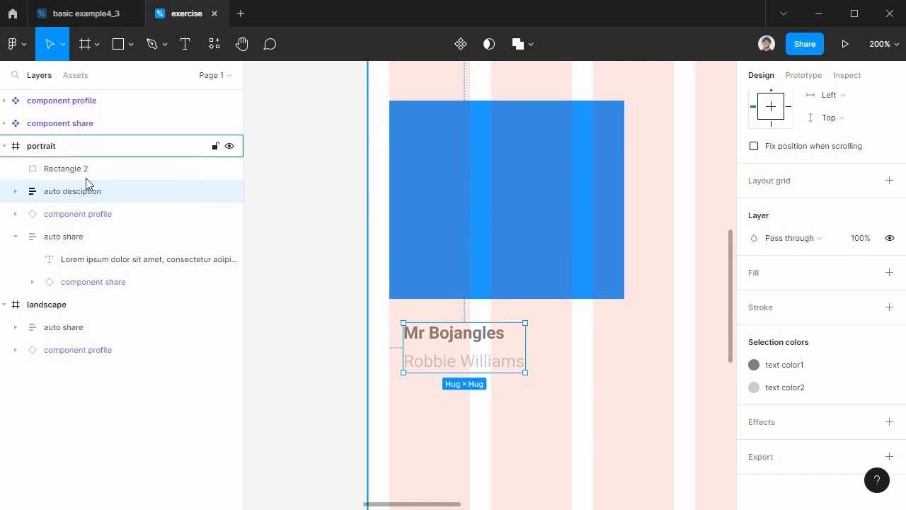
pyautogui.doubleClick(71, 171)
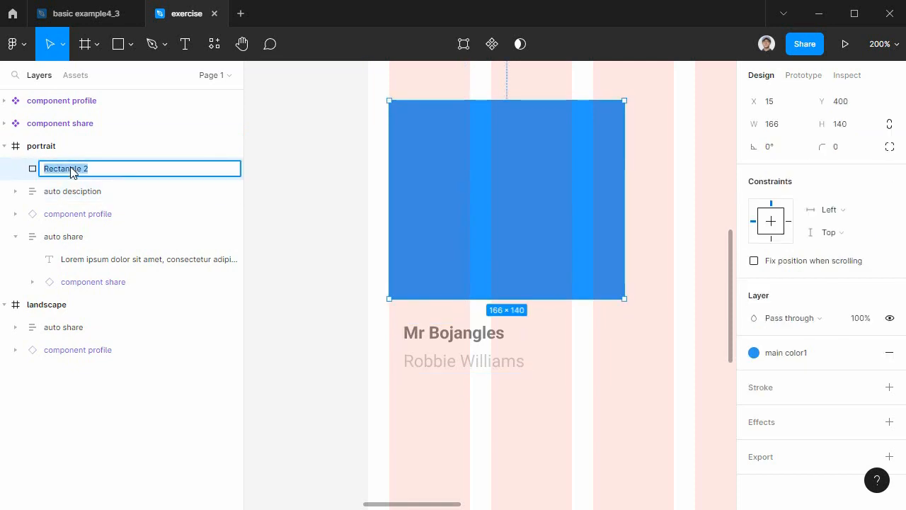
pyautogui.write('shape photo')
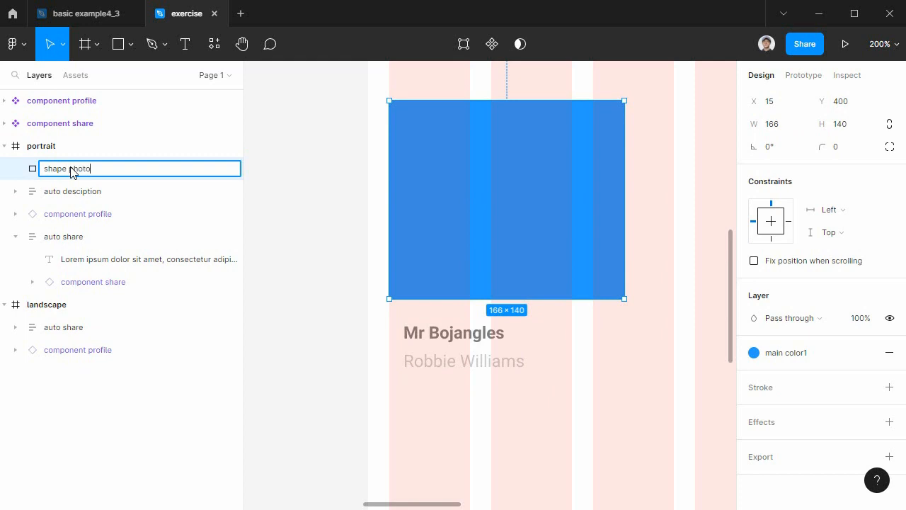
pyautogui.press('Return')
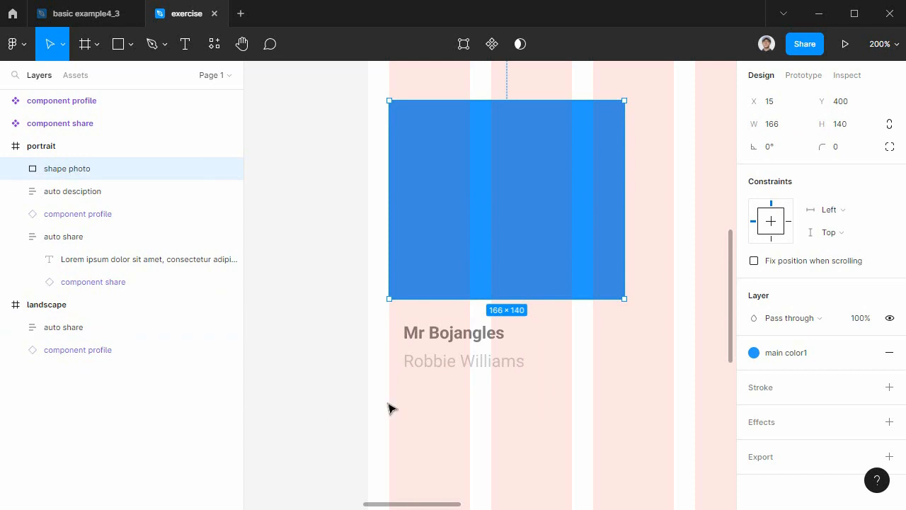
# Set the auto desciption frame's horizontal padding to 15 and place it directly under the photo shape at X 15, Y 540.
pyautogui.click(466, 333)
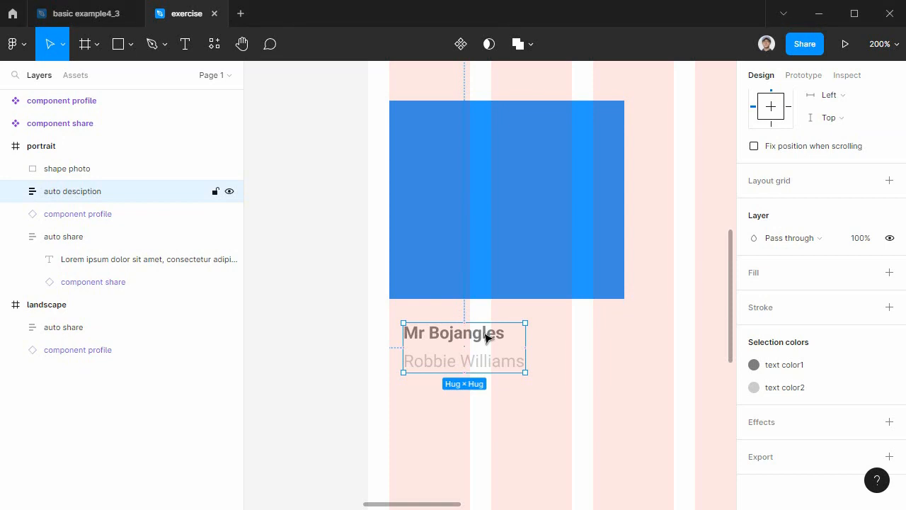
pyautogui.scroll(5, 831, 300)
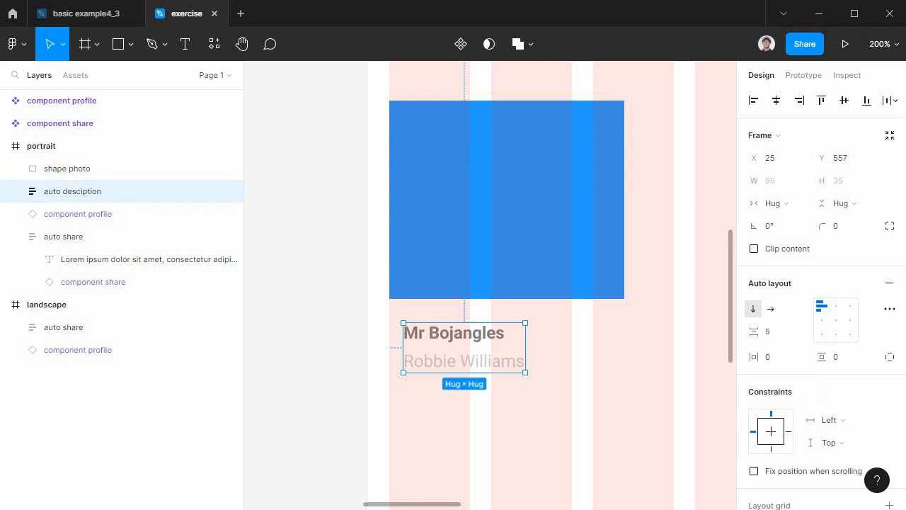
pyautogui.moveTo(760, 357); pyautogui.dragTo(779, 356)
pyautogui.moveTo(485, 340); pyautogui.dragTo(473, 316)
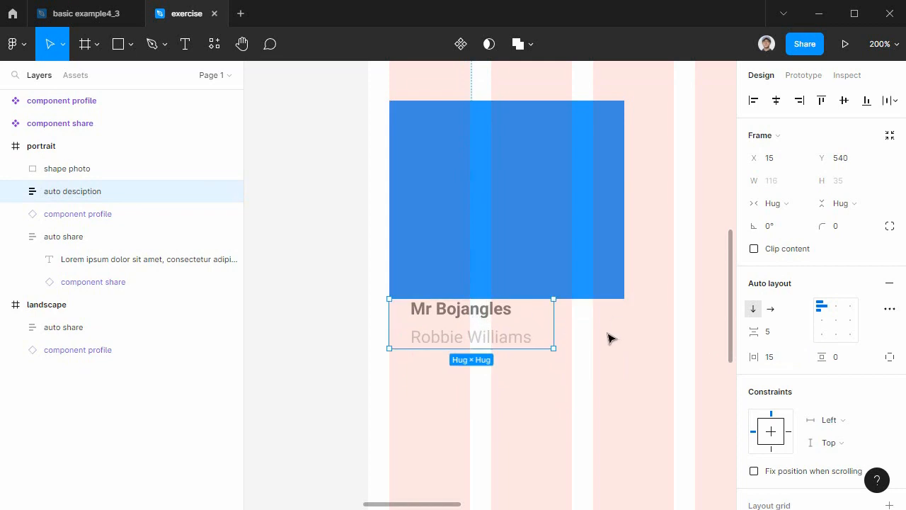
# Widen the auto desciption frame to 166 to match the photo shape and set its vertical padding to 8.
pyautogui.moveTo(555, 323); pyautogui.dragTo(624, 320)
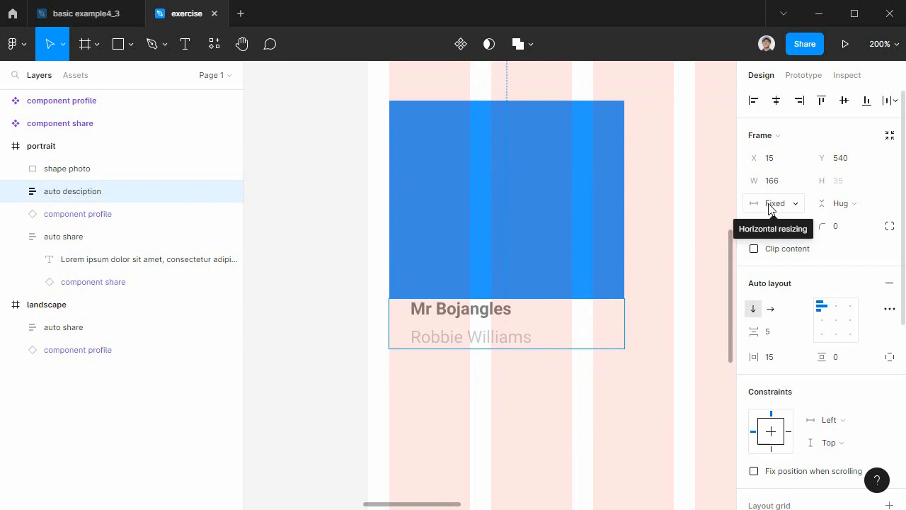
pyautogui.moveTo(820, 357); pyautogui.dragTo(831, 357)
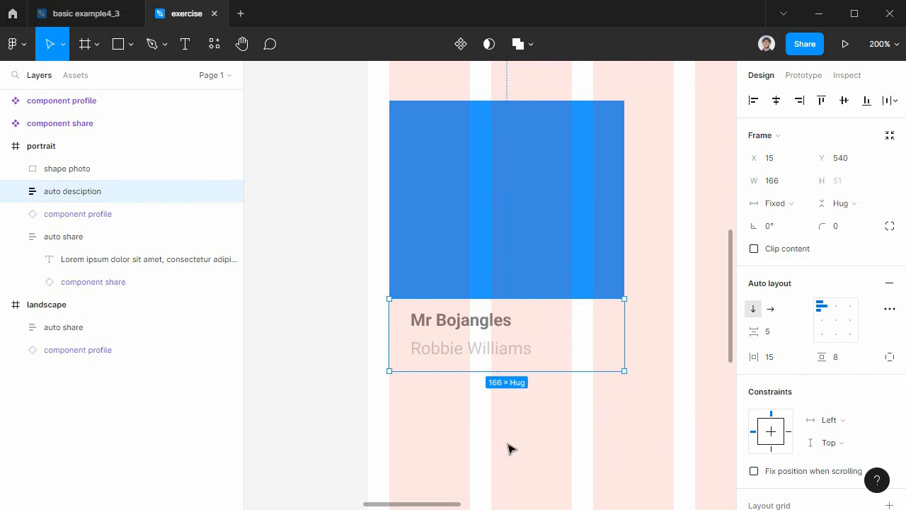
pyautogui.click(583, 421)
# Turn the photo shape and the auto desciption frame into one component named "component card".
pyautogui.moveTo(580, 415); pyautogui.dragTo(427, 207)
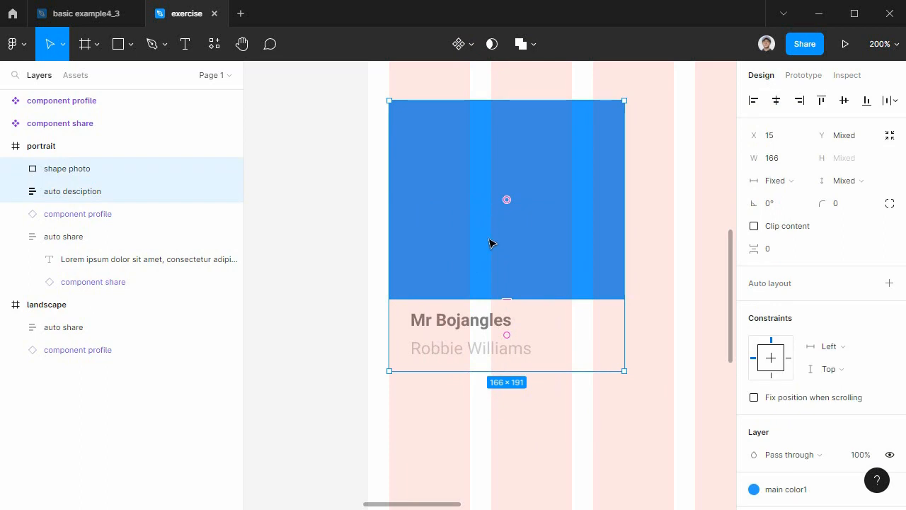
pyautogui.click(461, 45)
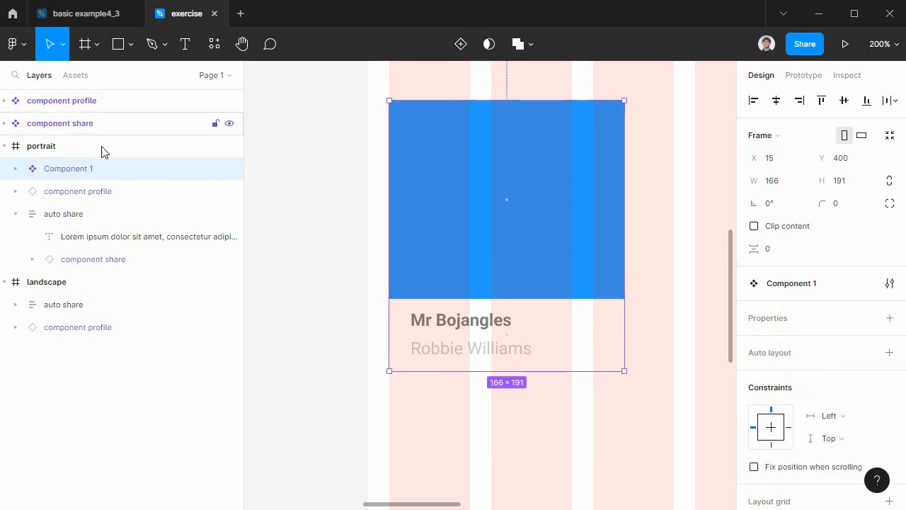
pyautogui.doubleClick(68, 170)
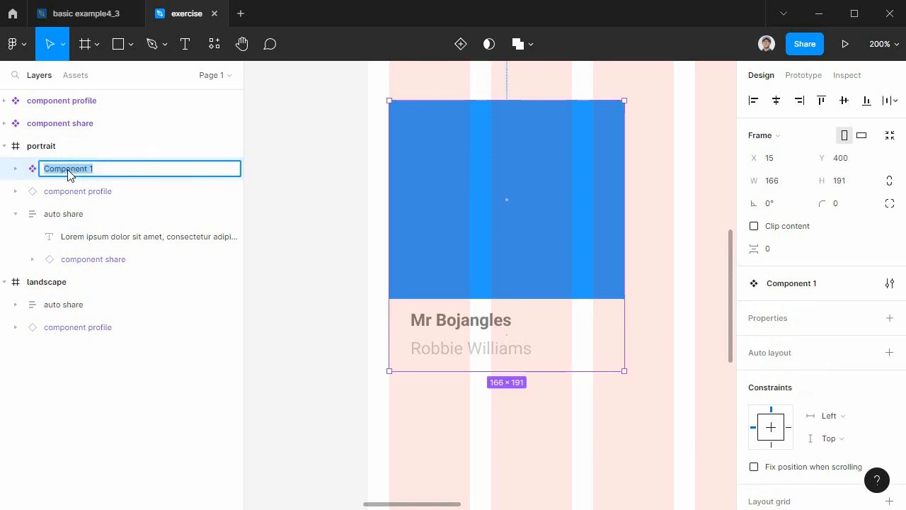
pyautogui.write('componen')
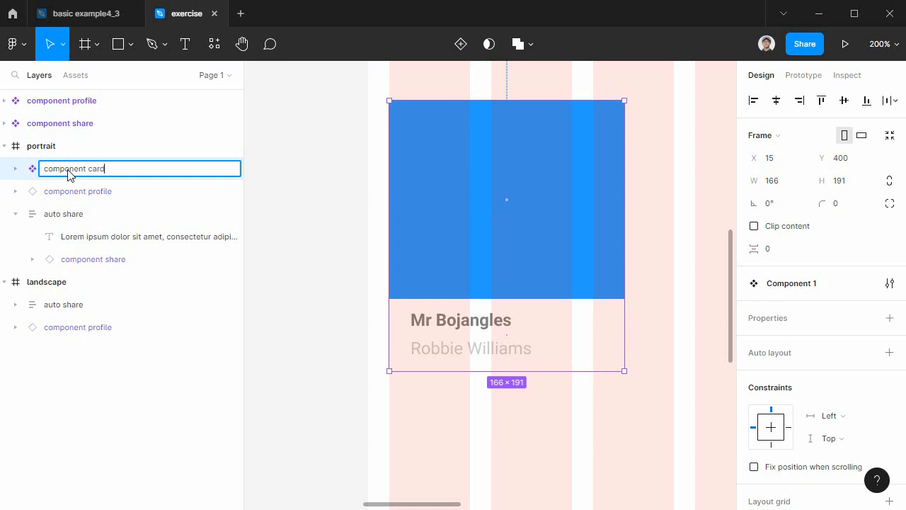
pyautogui.press('Return')
# Move component card out of the portrait frame to X -469, Y 327, below component share.
pyautogui.hotkey('shift', '0')
pyautogui.press('space')
pyautogui.moveTo(321, 303); pyautogui.dragTo(500, 429)
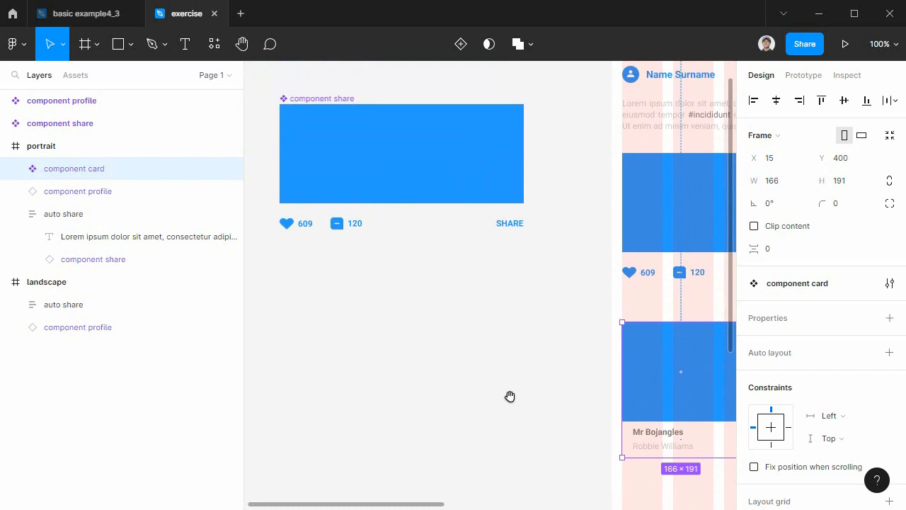
pyautogui.moveTo(531, 331); pyautogui.dragTo(534, 408)
pyautogui.moveTo(687, 434); pyautogui.dragTo(334, 381)
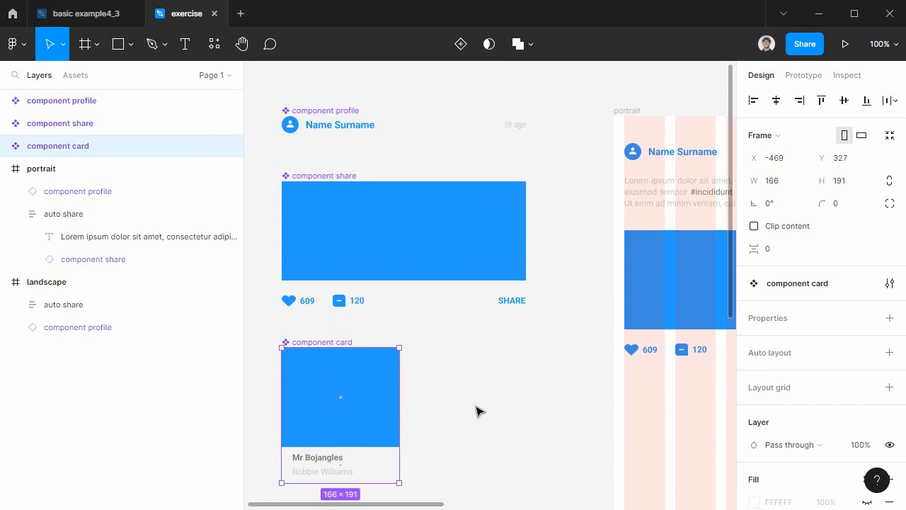
# Place an instance of component card in the portrait frame at X 15, Y 375, below the share block.
pyautogui.scroll(-1, 479, 411)
pyautogui.click(75, 75)
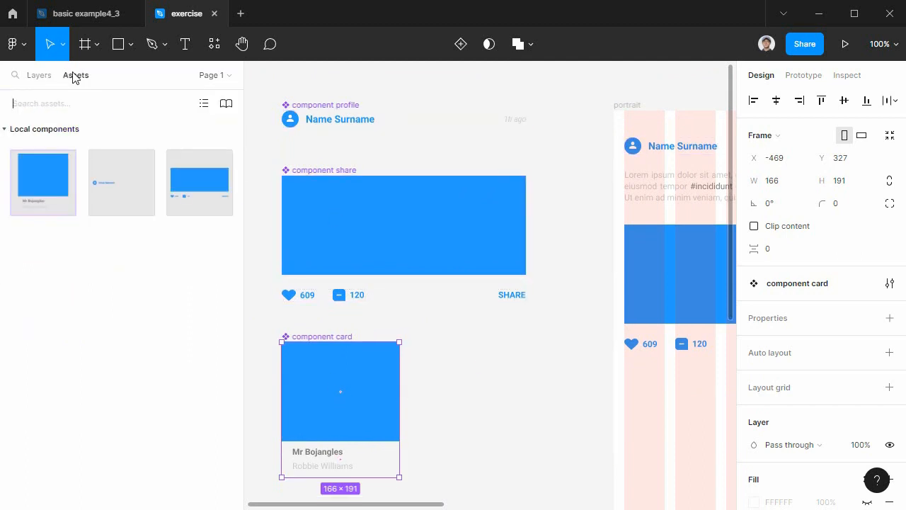
pyautogui.moveTo(207, 193); pyautogui.dragTo(431, 429)
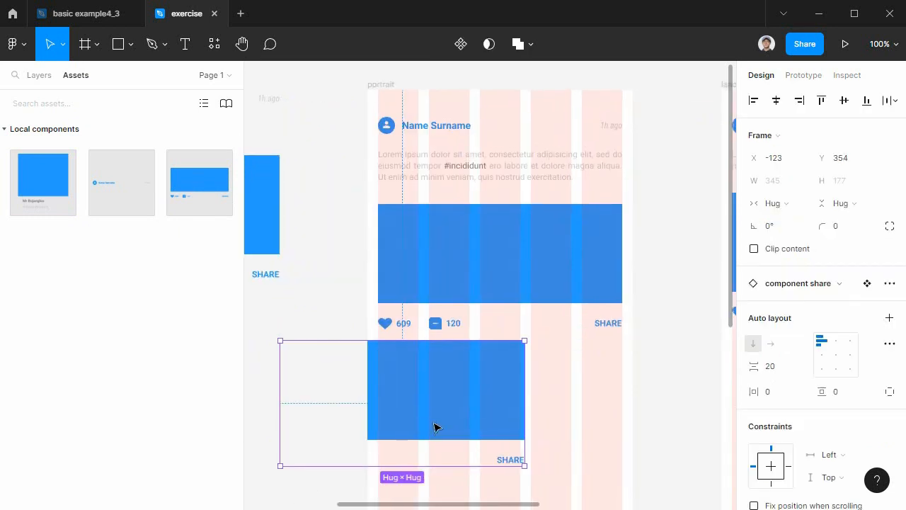
pyautogui.press('Delete')
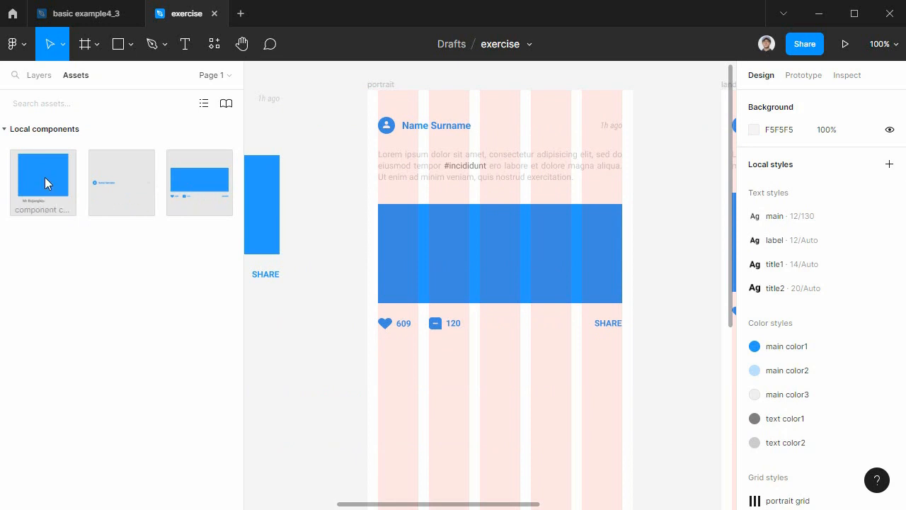
pyautogui.moveTo(44, 177); pyautogui.dragTo(452, 413)
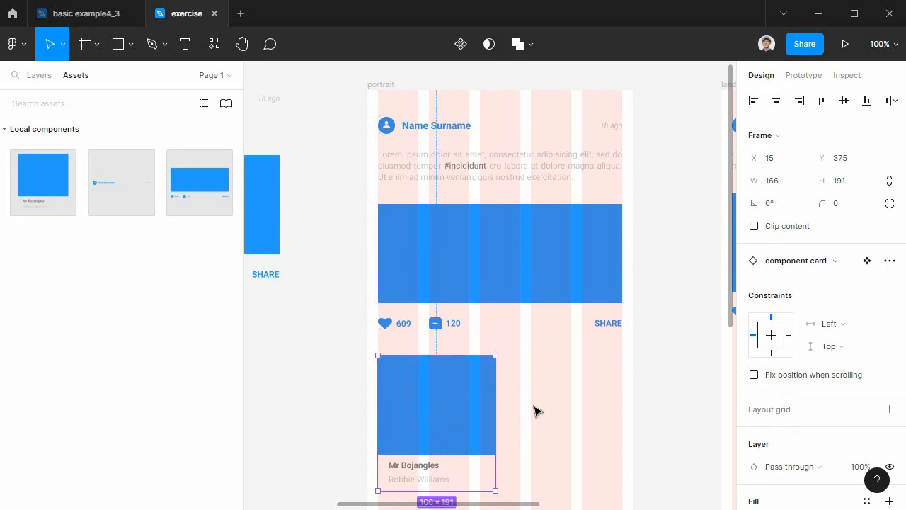
# Duplicate the card instance beside the original at X 194, Y 375.
pyautogui.moveTo(567, 407); pyautogui.dragTo(541, 278)
pyautogui.moveTo(455, 286); pyautogui.dragTo(581, 284)
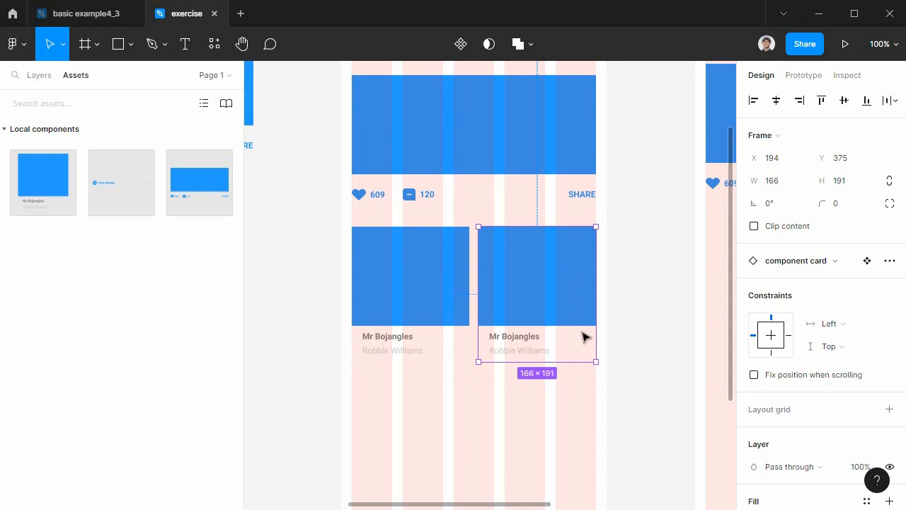
pyautogui.click(623, 415)
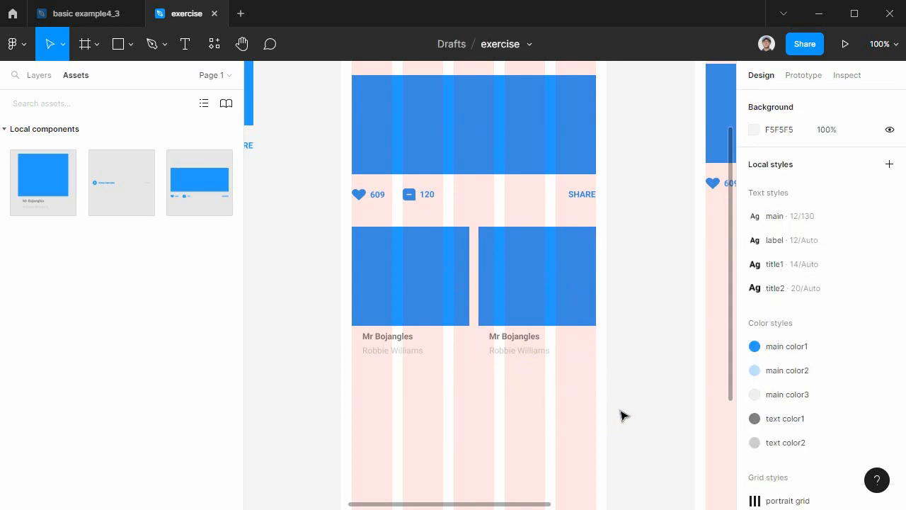
# Move both card instances down to Y 391 and wrap them in a horizontal auto layout.
pyautogui.moveTo(635, 411); pyautogui.dragTo(384, 248)
pyautogui.moveTo(439, 265); pyautogui.dragTo(440, 277)
pyautogui.moveTo(563, 307); pyautogui.dragTo(543, 307)
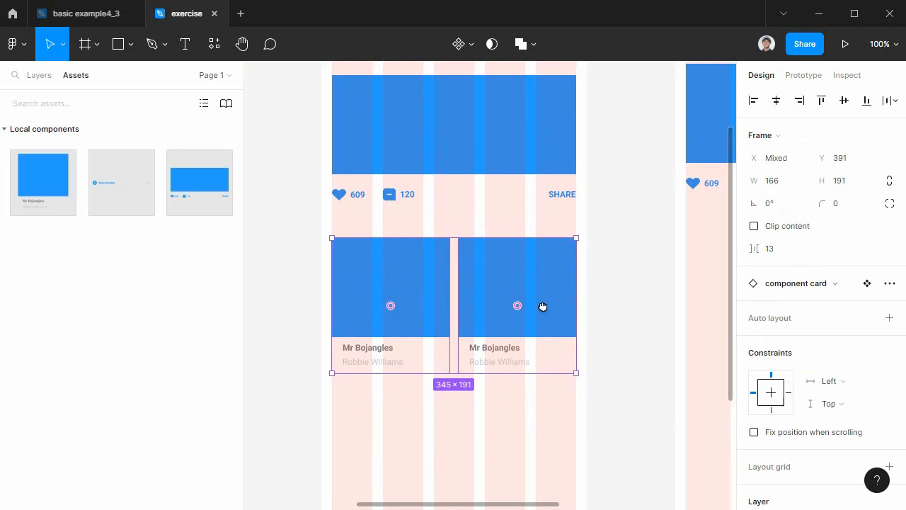
pyautogui.moveTo(615, 410); pyautogui.dragTo(315, 228)
pyautogui.hotkey('shift', 'a')
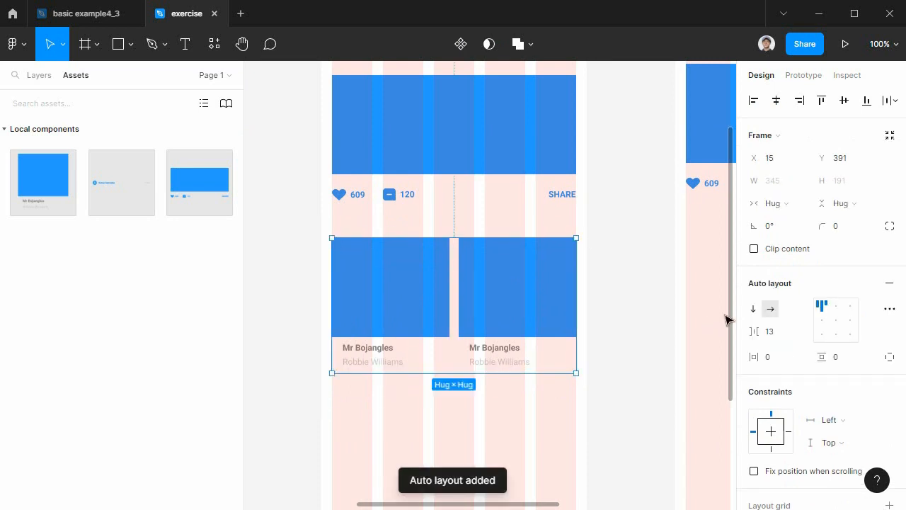
# Set the horizontal auto layout's spacing between the two card instances to 10.
pyautogui.click(769, 336)
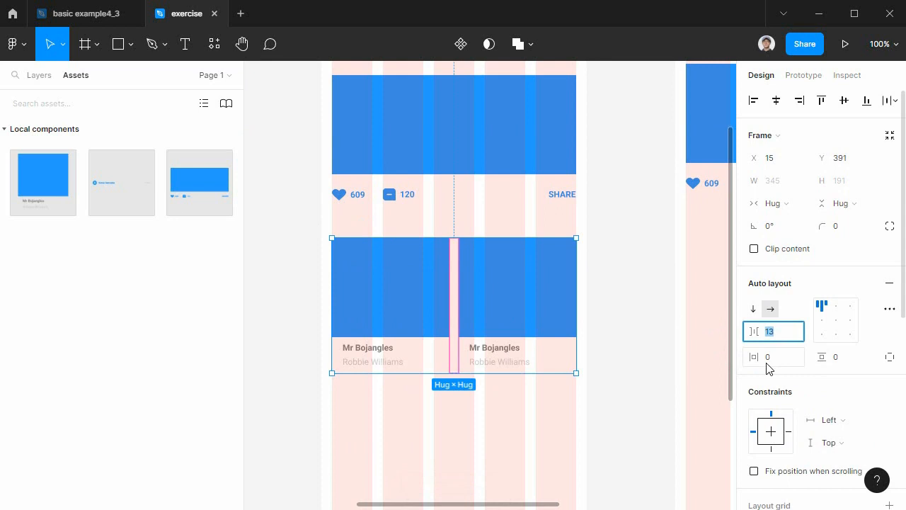
pyautogui.write('10')
pyautogui.press('Return')
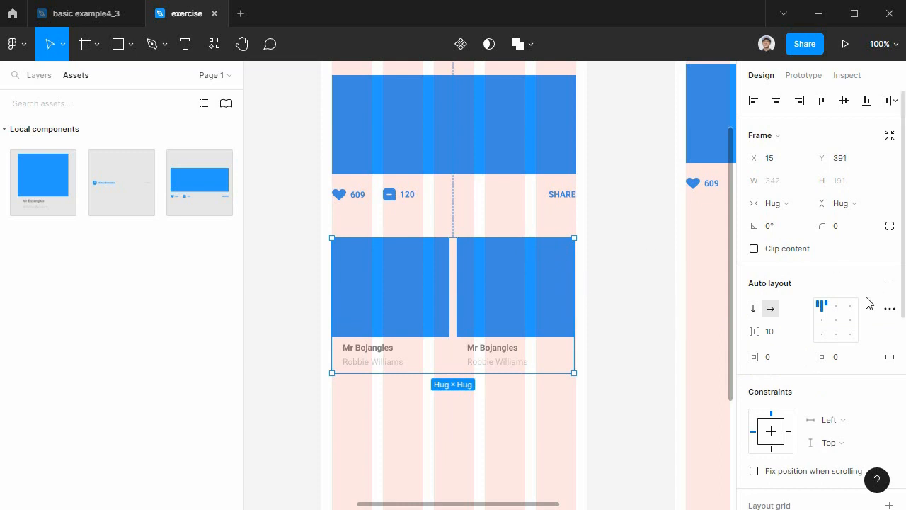
# Switch the card row's auto layout spacing mode from Packed to Space between.
pyautogui.click(890, 312)
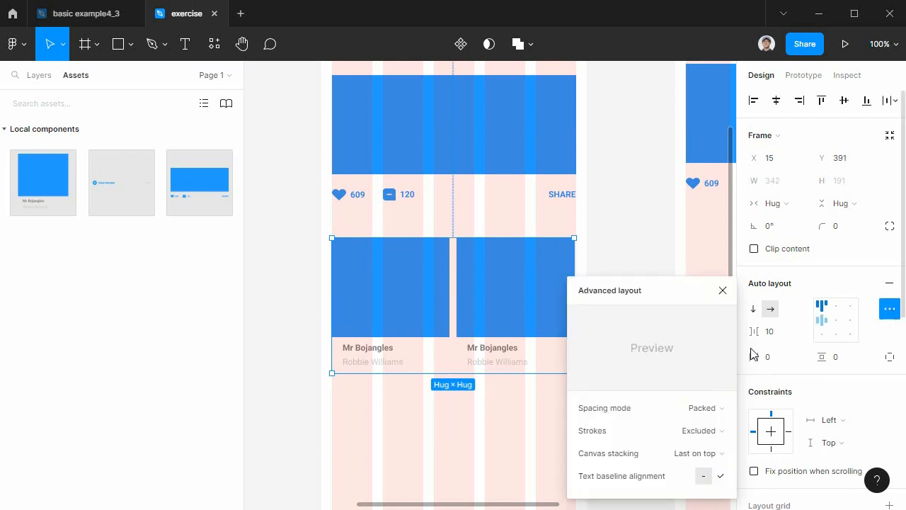
pyautogui.moveTo(617, 414)
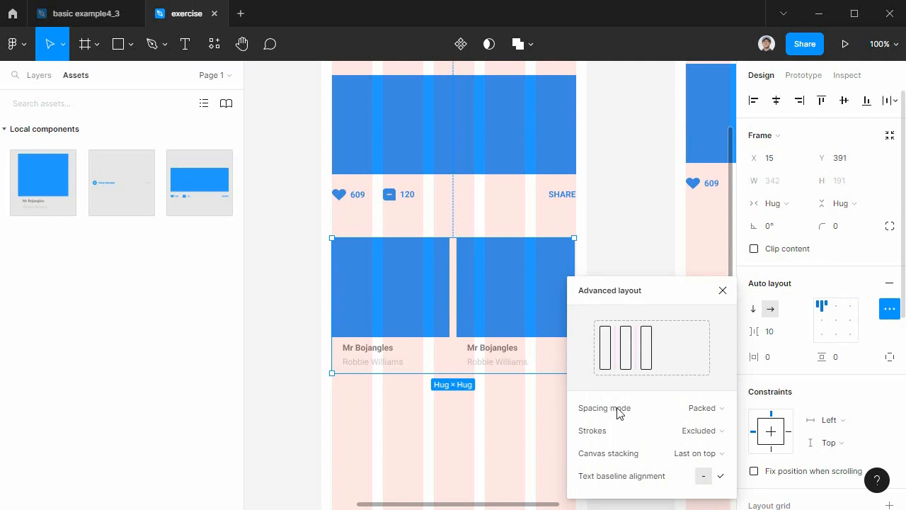
pyautogui.click(707, 411)
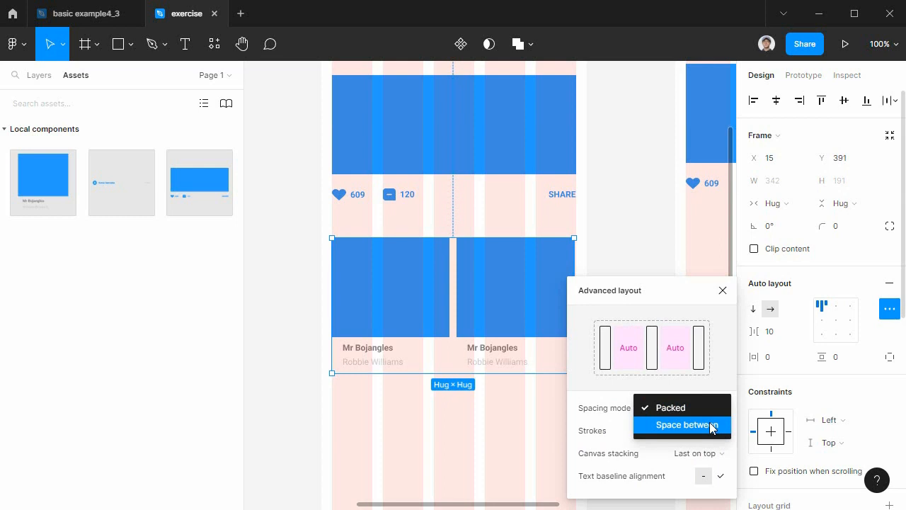
pyautogui.click(712, 427)
pyautogui.click(602, 310)
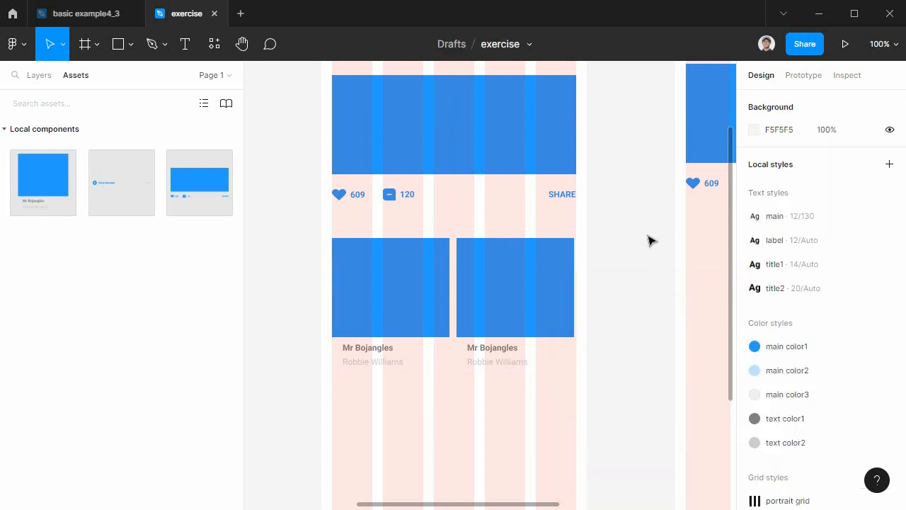
# Widen the card row in the portrait frame to 345 and set the spacing between its cards to 10.
pyautogui.click(574, 311)
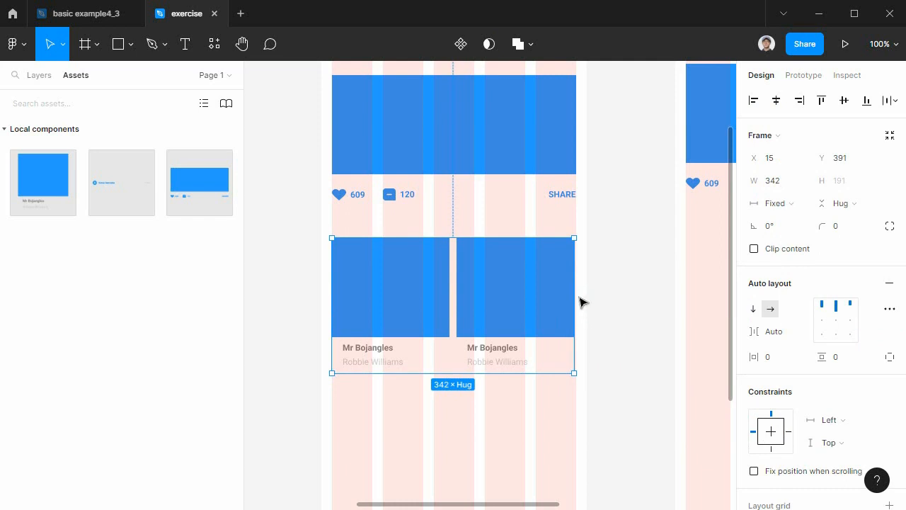
pyautogui.moveTo(574, 284); pyautogui.dragTo(576, 286)
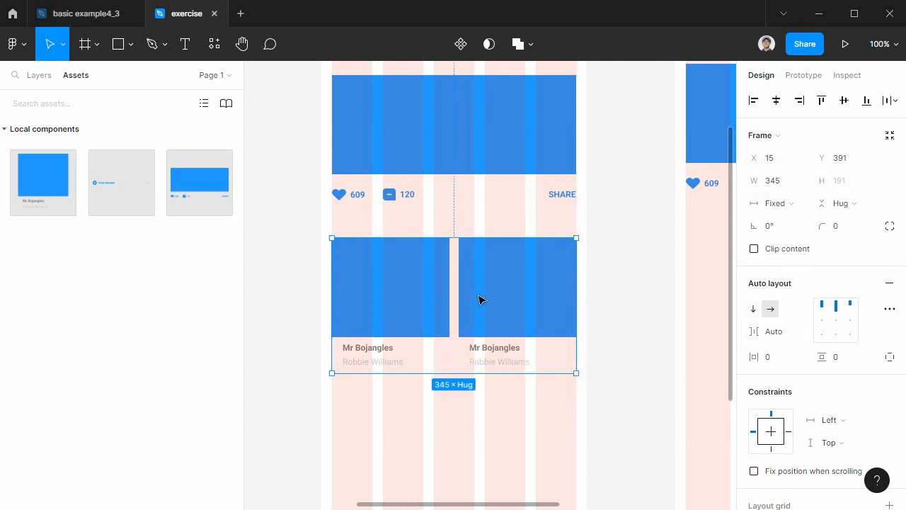
pyautogui.click(455, 298)
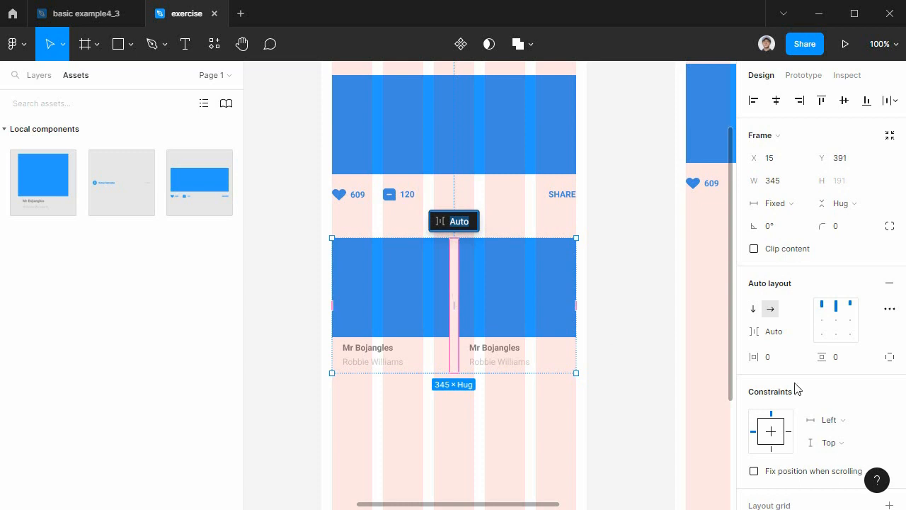
pyautogui.click(774, 331)
pyautogui.write('10')
pyautogui.press('Return')
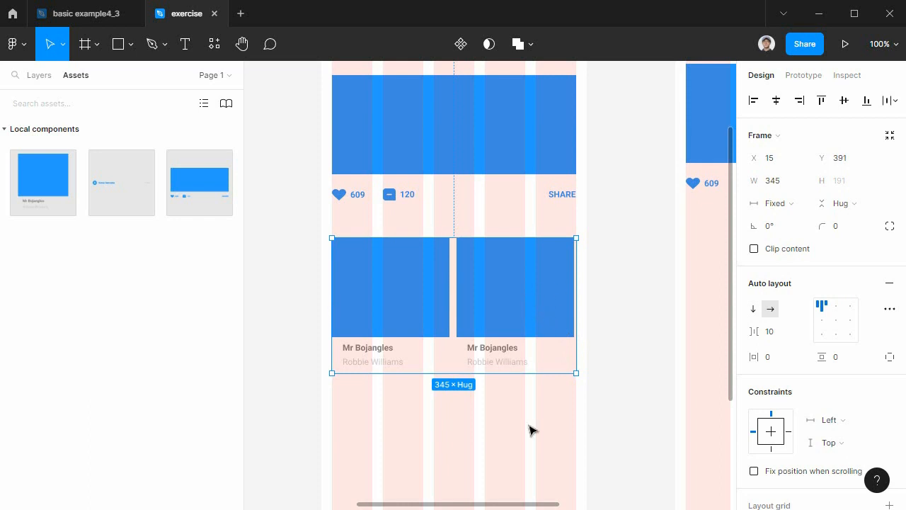
# Set the first card instance in the portrait row to Fill container width.
pyautogui.hotkey('ctrl', '=')
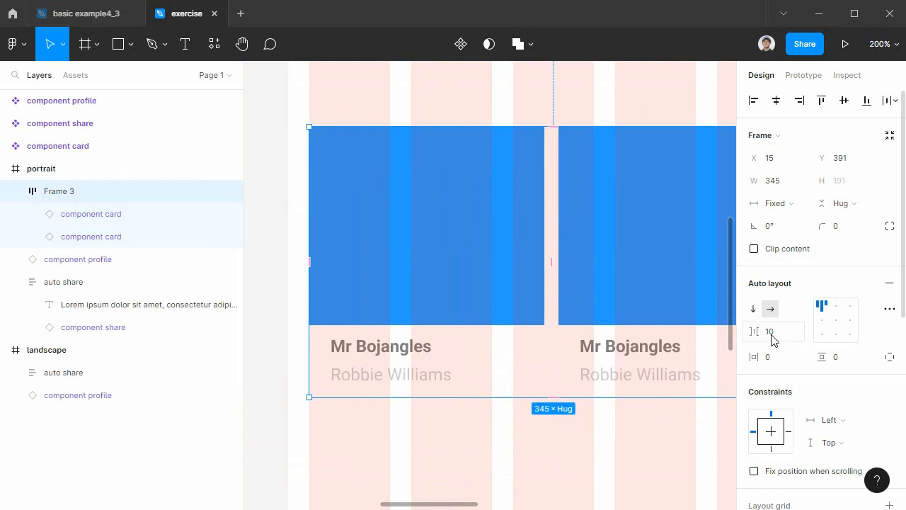
pyautogui.click(476, 265)
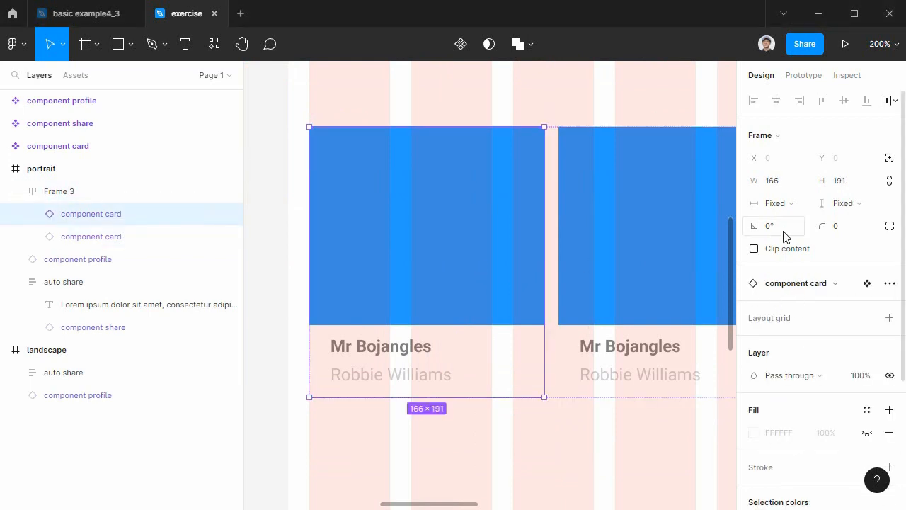
pyautogui.click(782, 205)
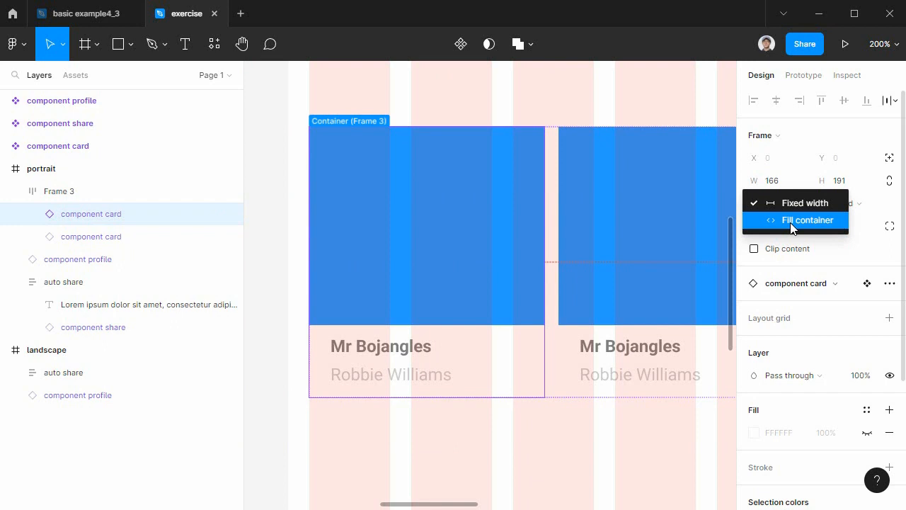
pyautogui.click(791, 222)
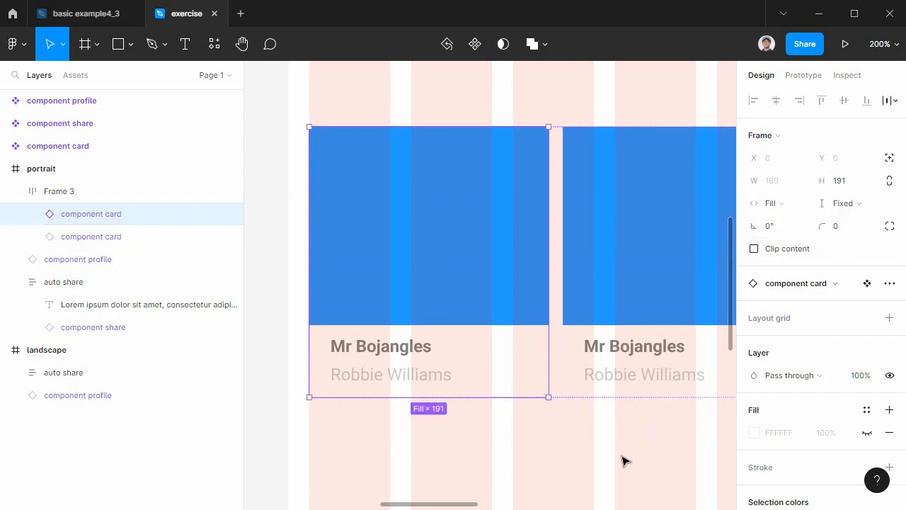
# Set the second card instance in the portrait row to Fill container width.
pyautogui.moveTo(625, 461); pyautogui.dragTo(460, 461)
pyautogui.click(485, 297)
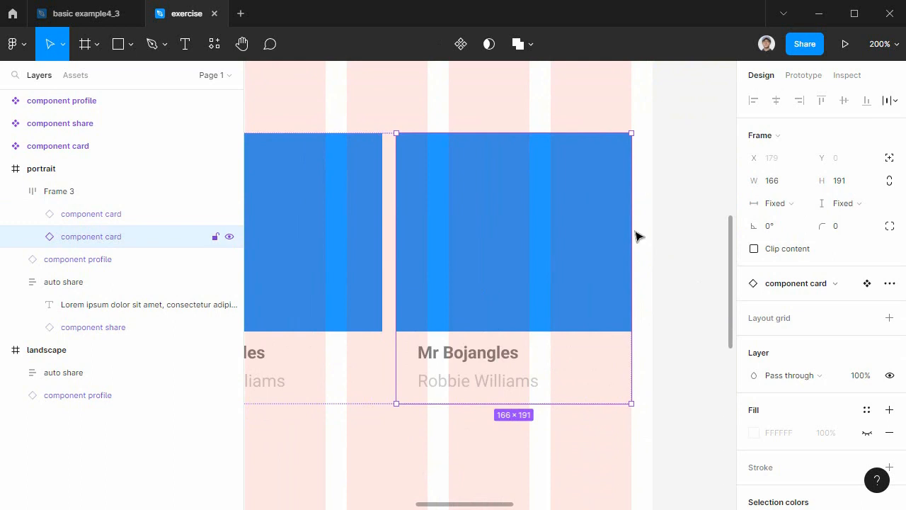
pyautogui.click(779, 206)
pyautogui.click(788, 222)
pyautogui.moveTo(413, 453); pyautogui.dragTo(571, 437)
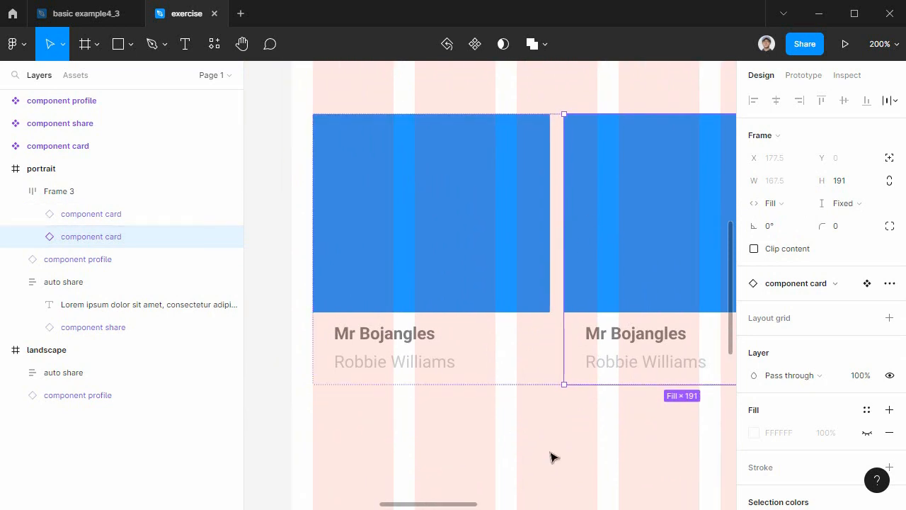
pyautogui.scroll(-5, 569, 441)
pyautogui.scroll(8, 574, 438)
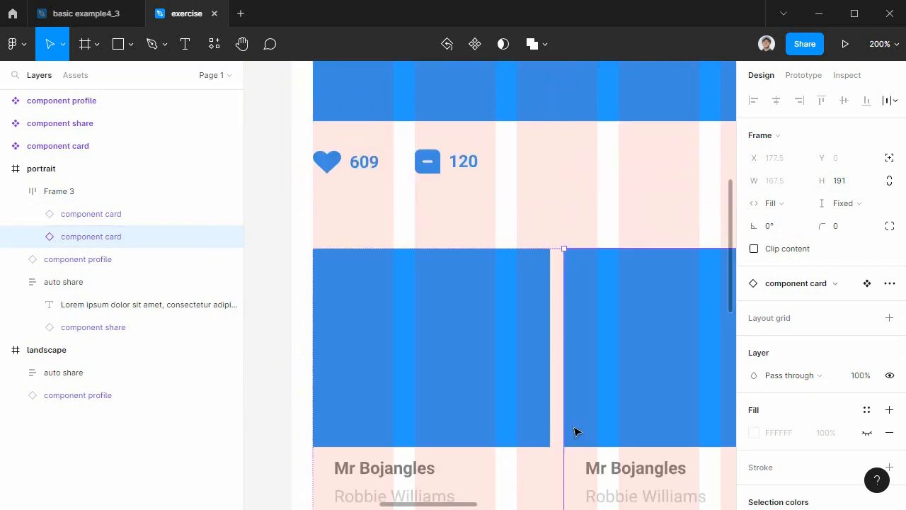
pyautogui.press('-')
pyautogui.moveTo(574, 430); pyautogui.dragTo(503, 402)
pyautogui.moveTo(490, 345); pyautogui.dragTo(423, 329)
pyautogui.moveTo(423, 280); pyautogui.dragTo(649, 286)
pyautogui.hotkey('ctrl', 'z')
# Rename the card row Frame 3 as auto card column1.
pyautogui.click(56, 194)
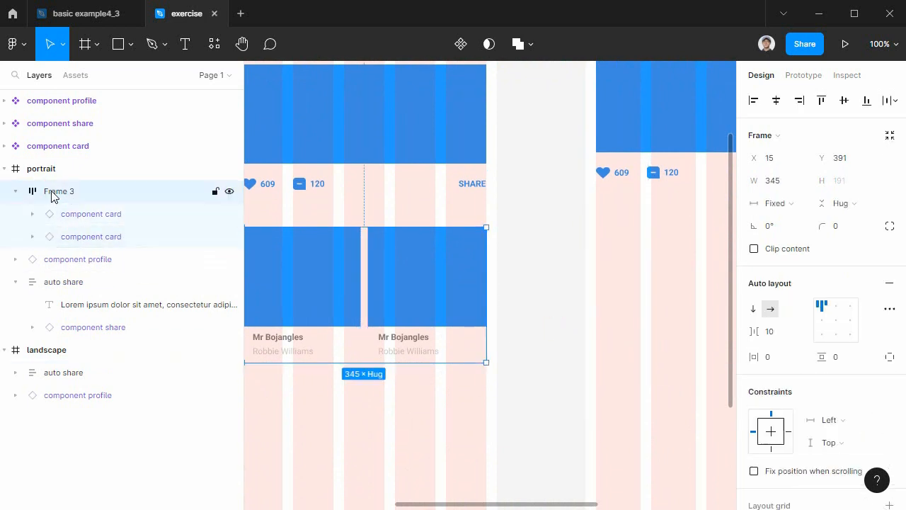
pyautogui.doubleClick(55, 195)
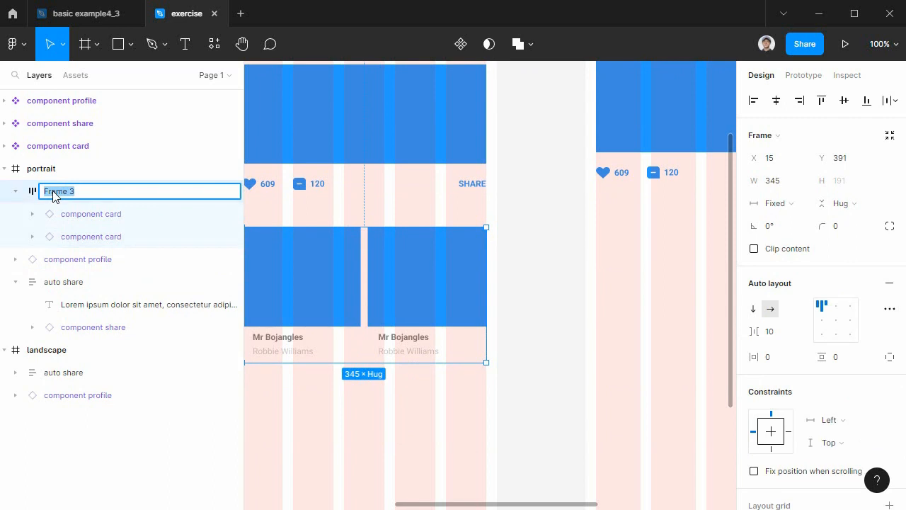
pyautogui.write('au')
pyautogui.write('to card column1')
pyautogui.press('Return')
# Copy auto card column1 into the landscape frame at X 15, Y 391 and widen the copy to 610.
pyautogui.moveTo(528, 406); pyautogui.dragTo(584, 409)
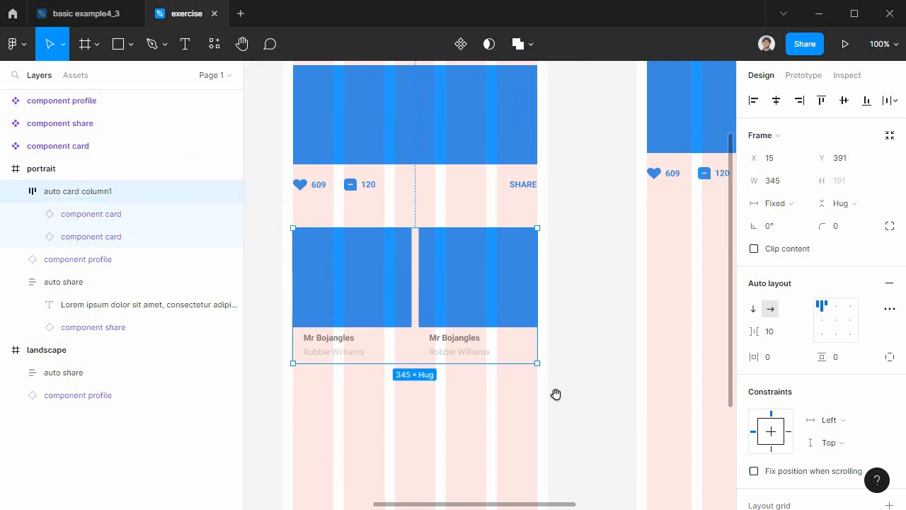
pyautogui.click(20, 191)
pyautogui.moveTo(330, 261); pyautogui.dragTo(688, 262)
pyautogui.moveTo(688, 295); pyautogui.dragTo(239, 398)
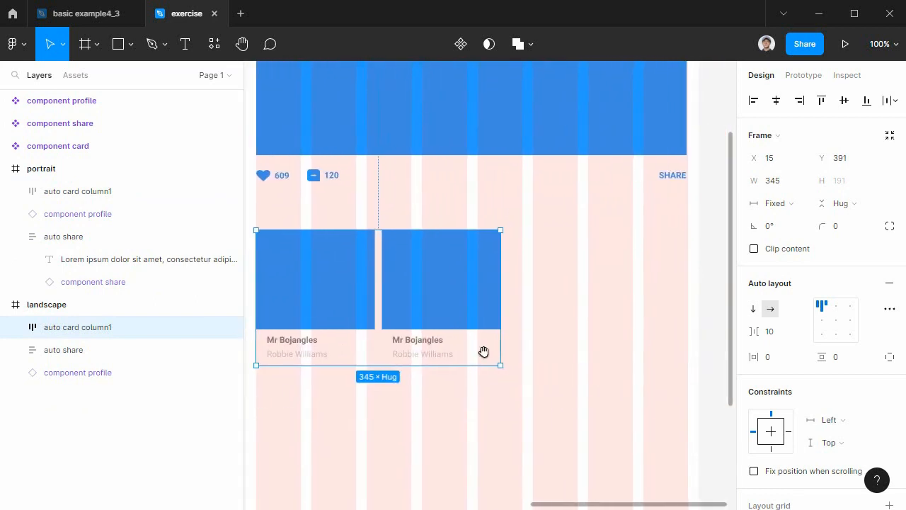
pyautogui.moveTo(501, 311); pyautogui.dragTo(688, 312)
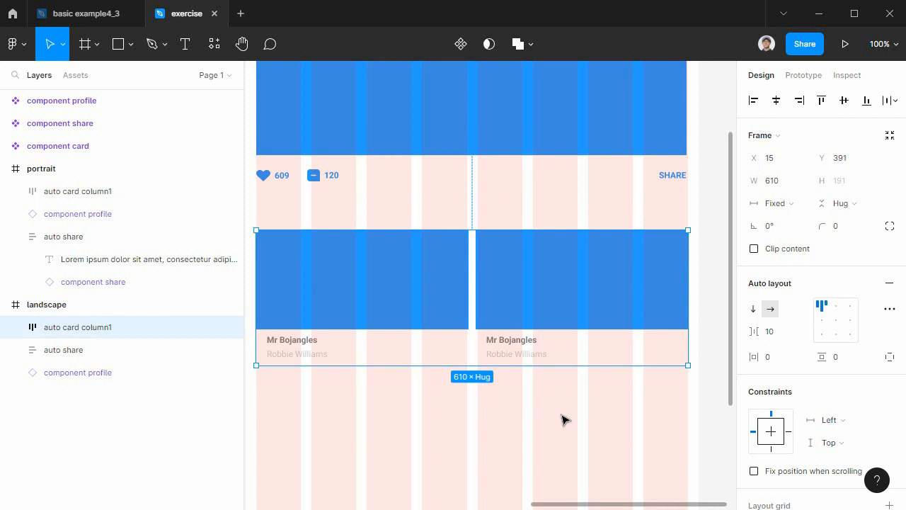
# Set the spacing between the cards of auto card column1 in the portrait frame to 15.
pyautogui.moveTo(561, 420); pyautogui.dragTo(649, 396)
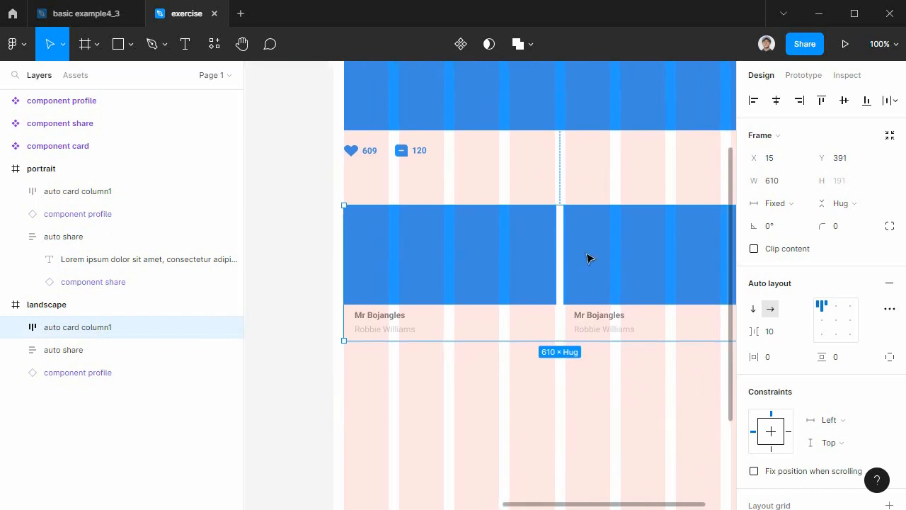
pyautogui.moveTo(502, 417); pyautogui.dragTo(734, 406)
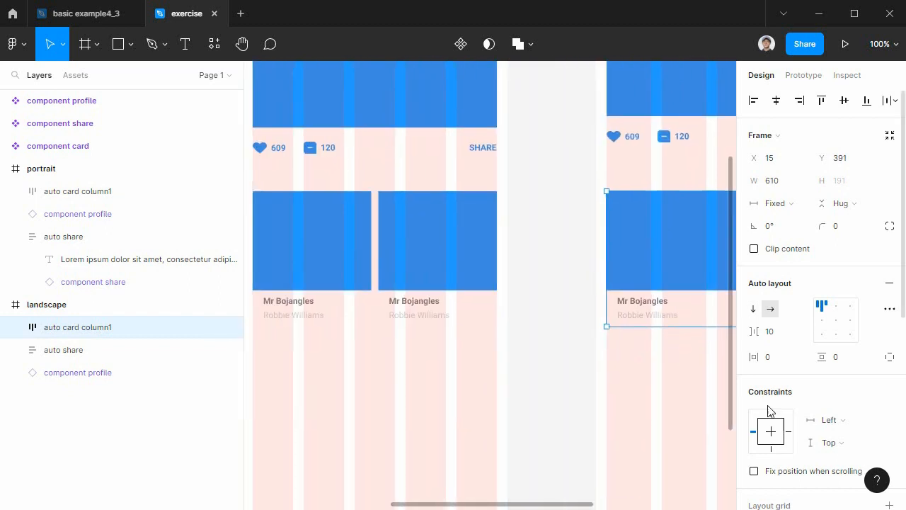
pyautogui.hscroll(-4, 560, 421)
pyautogui.click(486, 247)
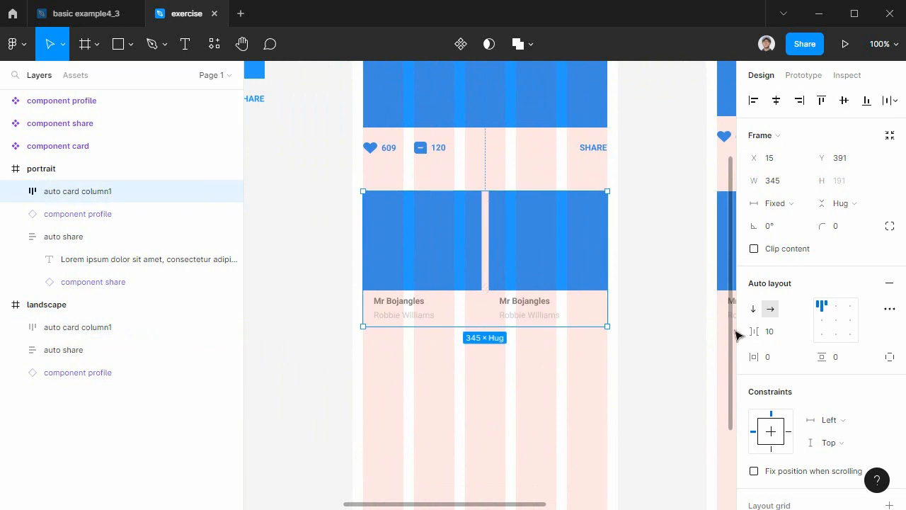
pyautogui.click(772, 331)
pyautogui.write('15')
pyautogui.press('Return')
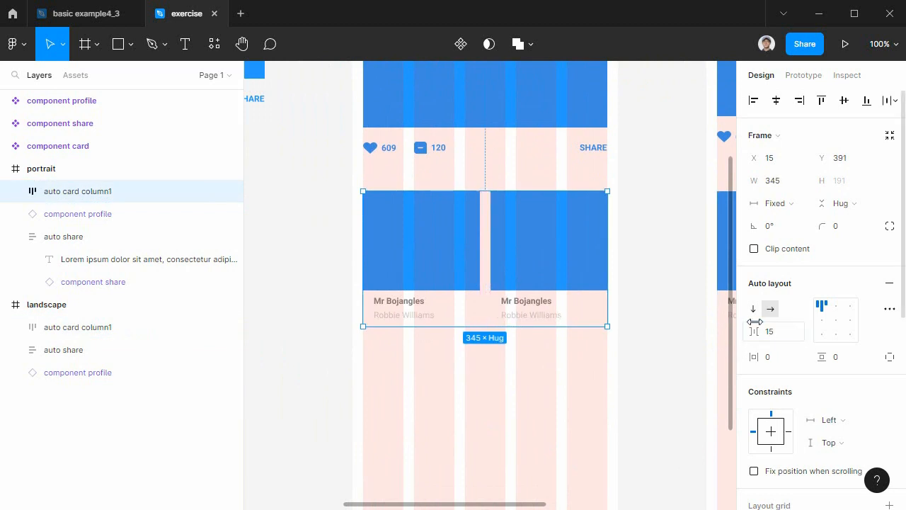
# Set the spacing between the cards of auto card column1 in the landscape frame to 15.
pyautogui.click(643, 409)
pyautogui.moveTo(575, 389); pyautogui.dragTo(548, 388)
pyautogui.hscroll(7, 547, 389)
pyautogui.click(567, 243)
pyautogui.click(772, 332)
pyautogui.write('15')
pyautogui.press('Return')
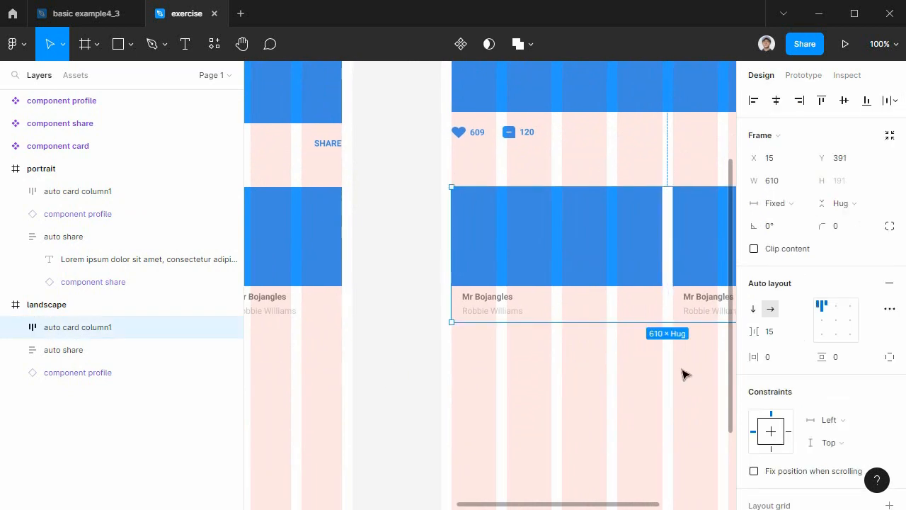
pyautogui.click(667, 403)
# Duplicate auto card column1 in the portrait frame and place the copy directly below the original row.
pyautogui.moveTo(667, 403); pyautogui.dragTo(413, 395)
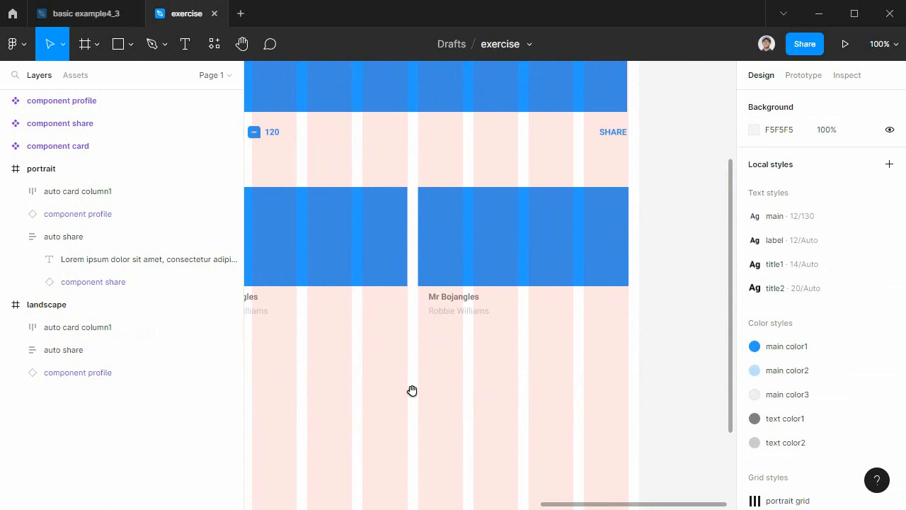
pyautogui.moveTo(504, 393); pyautogui.dragTo(850, 390)
pyautogui.moveTo(451, 385); pyautogui.dragTo(757, 378)
pyautogui.moveTo(627, 388); pyautogui.dragTo(508, 388)
pyautogui.click(420, 264)
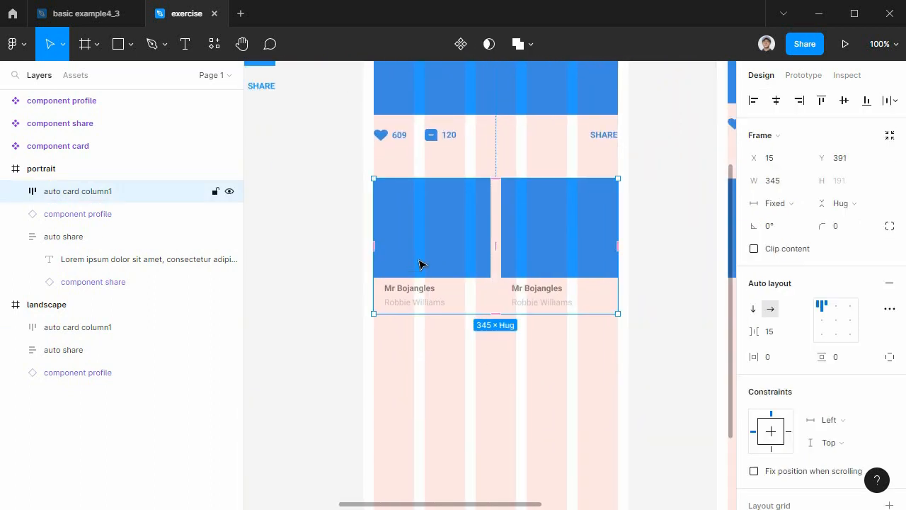
pyautogui.moveTo(458, 241); pyautogui.dragTo(460, 403)
pyautogui.moveTo(469, 368); pyautogui.dragTo(467, 353)
# Try removing the second card from the duplicated portrait row and undo the removal.
pyautogui.scroll(-2, 467, 353)
pyautogui.click(540, 342)
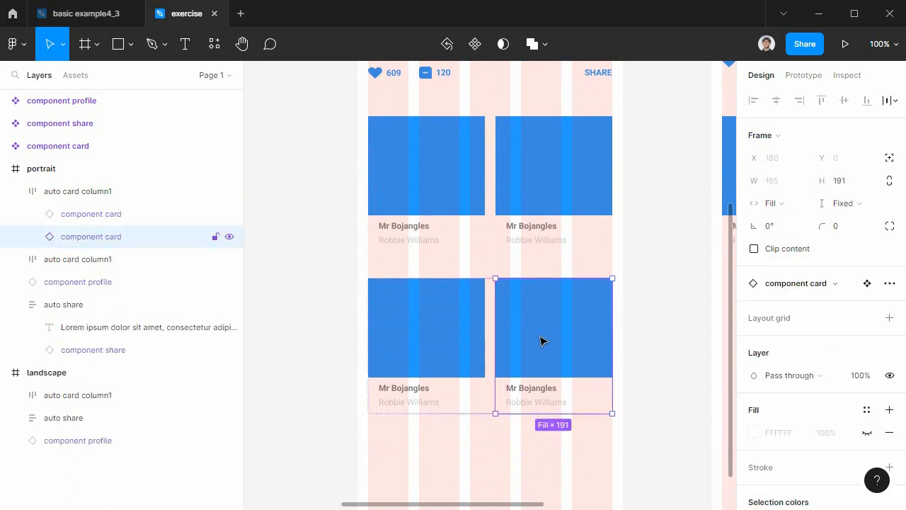
pyautogui.press('Delete')
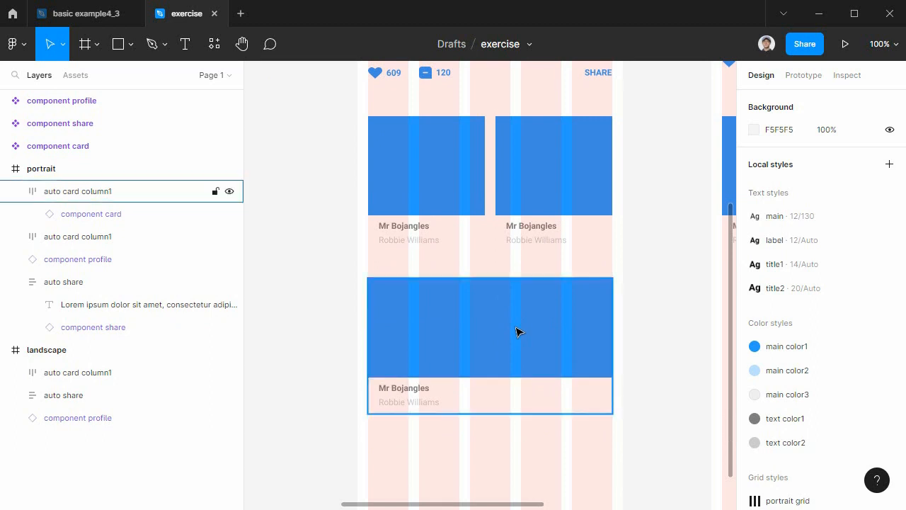
pyautogui.hotkey('ctrl', 'z')
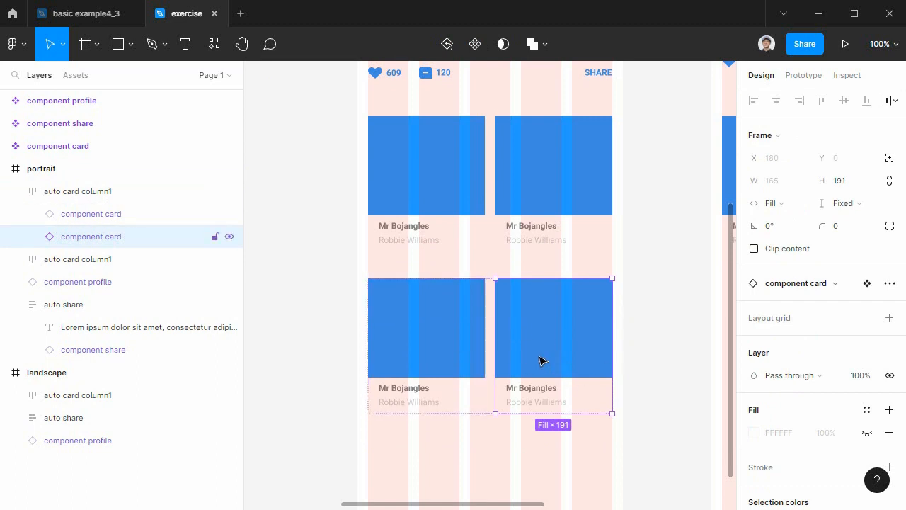
# Apply the main color2 style to the photo shape of the first card in the lower portrait row.
pyautogui.click(449, 318)
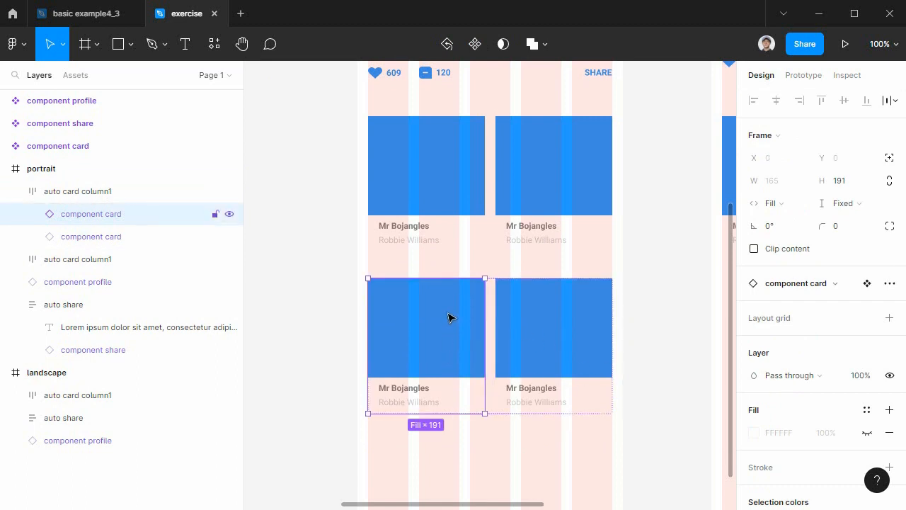
pyautogui.doubleClick(449, 318)
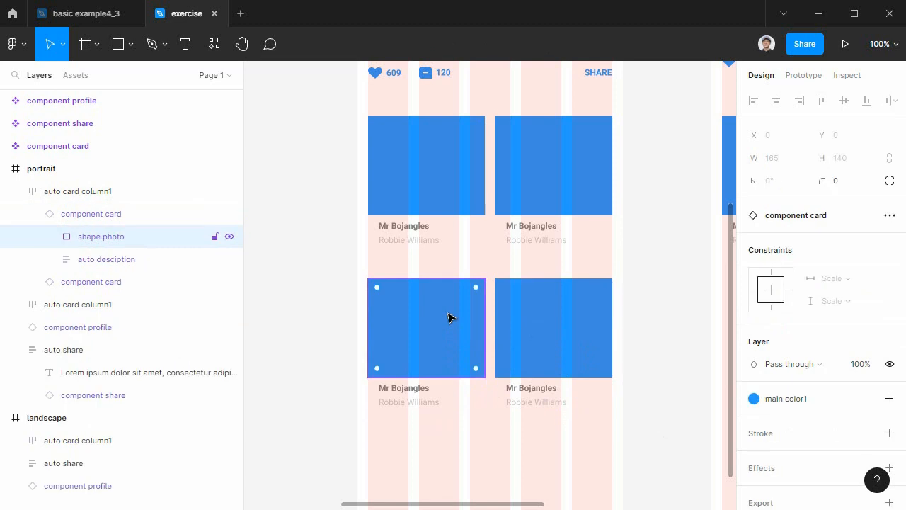
pyautogui.click(755, 403)
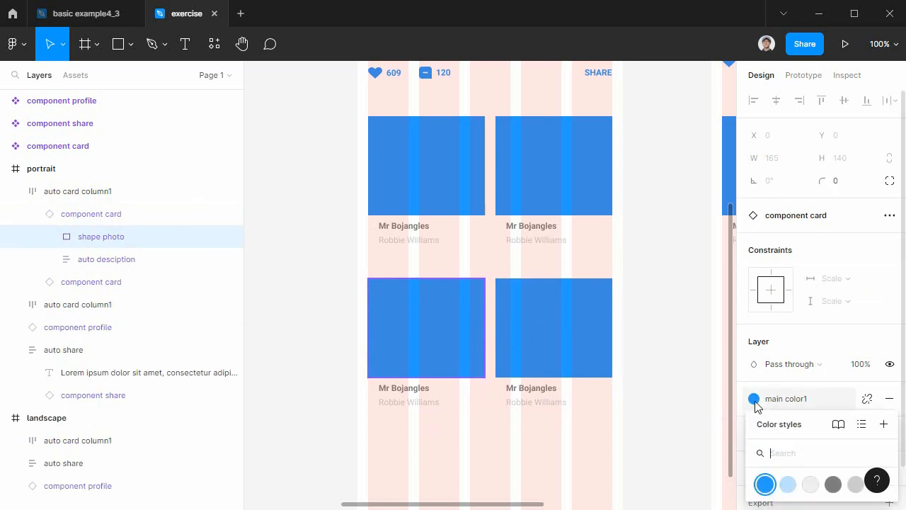
pyautogui.click(789, 489)
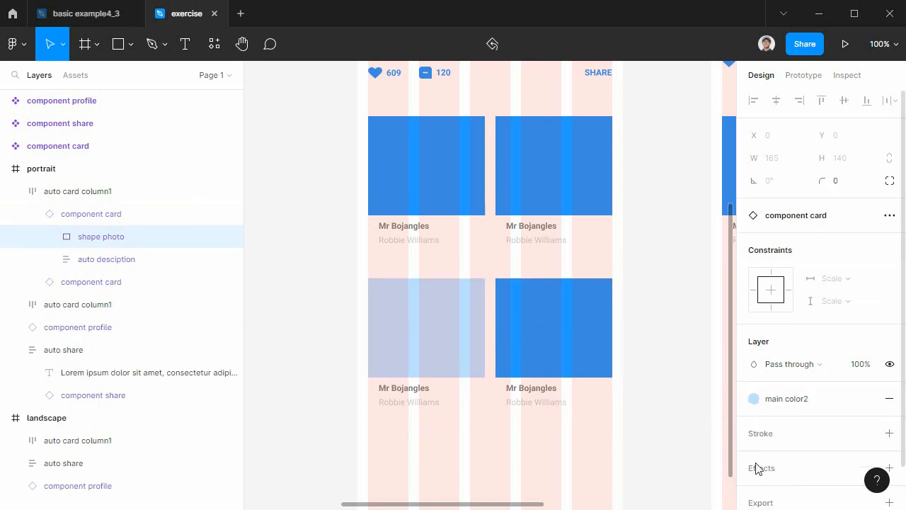
pyautogui.click(654, 403)
# Delete the second card from the lower auto card column1 row in the portrait frame.
pyautogui.click(571, 333)
pyautogui.moveTo(563, 331); pyautogui.dragTo(468, 269)
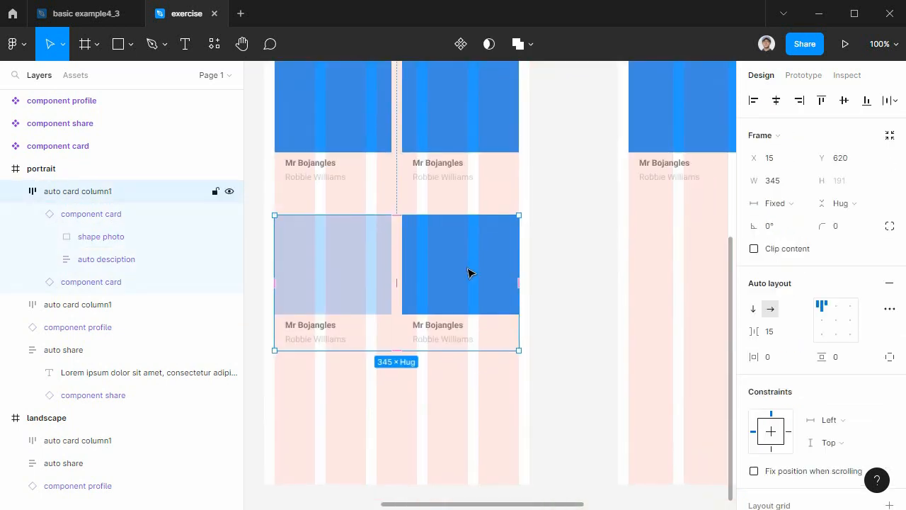
pyautogui.click(468, 273)
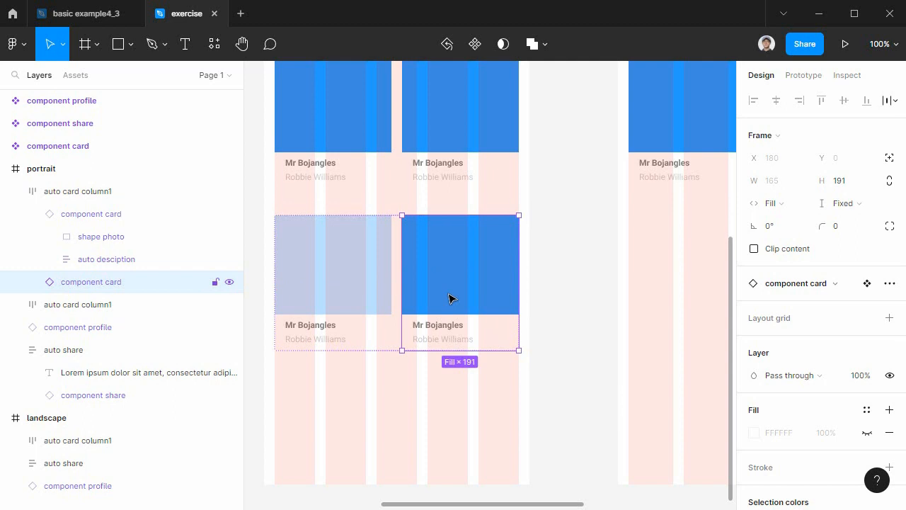
pyautogui.press('Delete')
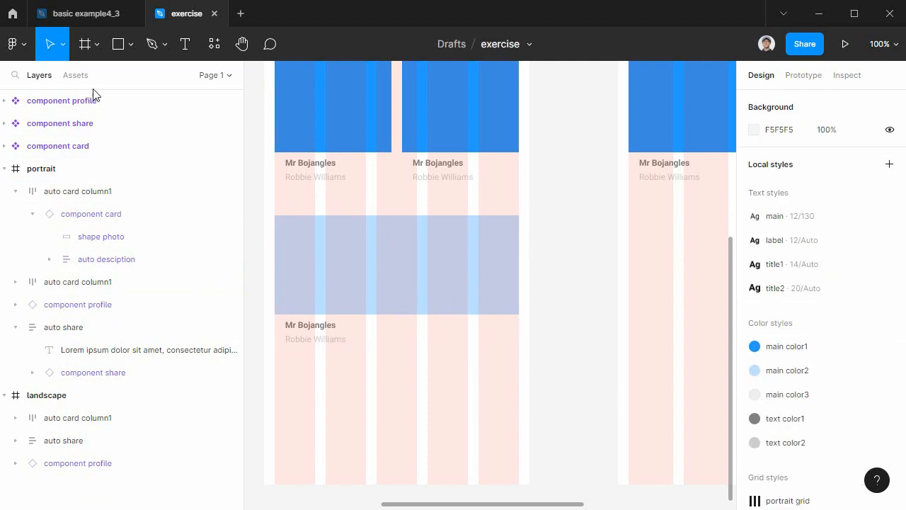
# Draw a square about 194 × 194 below the lower card row and move it over the row's right end.
pyautogui.click(119, 43)
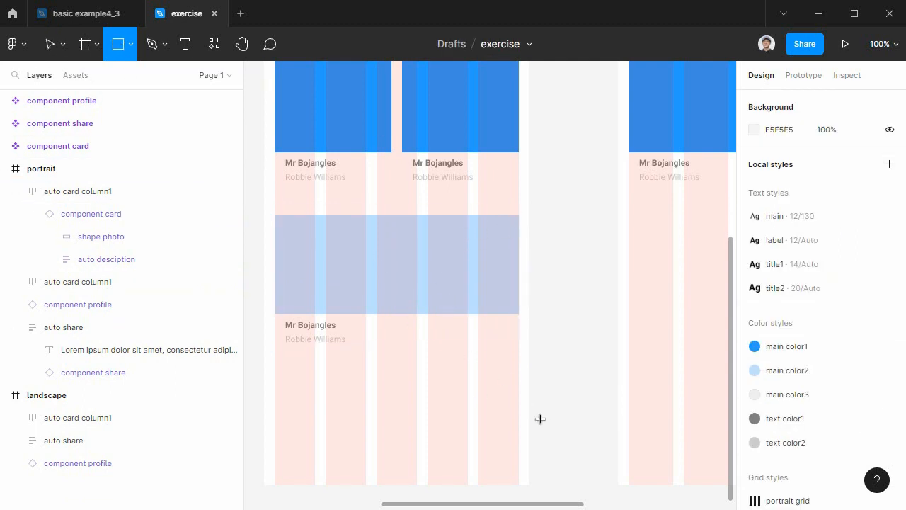
pyautogui.moveTo(467, 402); pyautogui.dragTo(574, 260)
pyautogui.moveTo(433, 261)
pyautogui.mouseDown()
pyautogui.moveTo(562, 411)
pyautogui.moveTo(531, 391)
pyautogui.mouseUp()
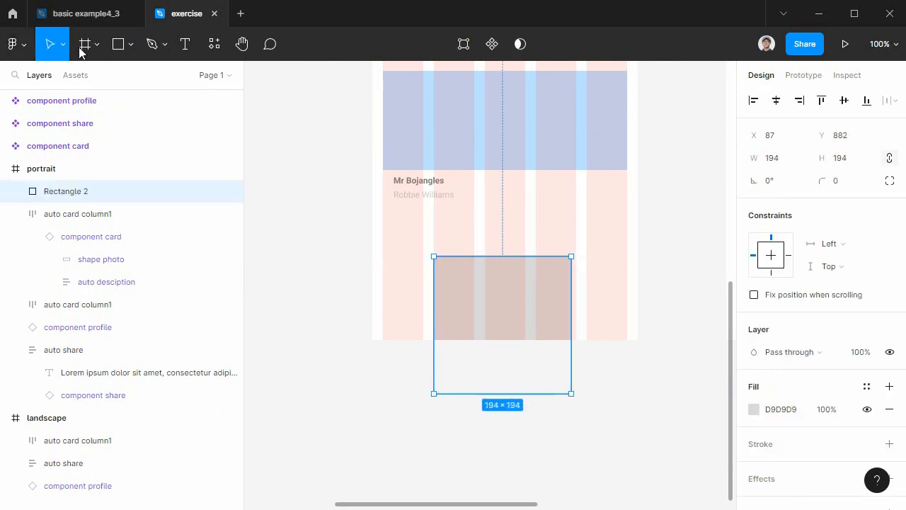
pyautogui.moveTo(493, 298); pyautogui.dragTo(621, 154)
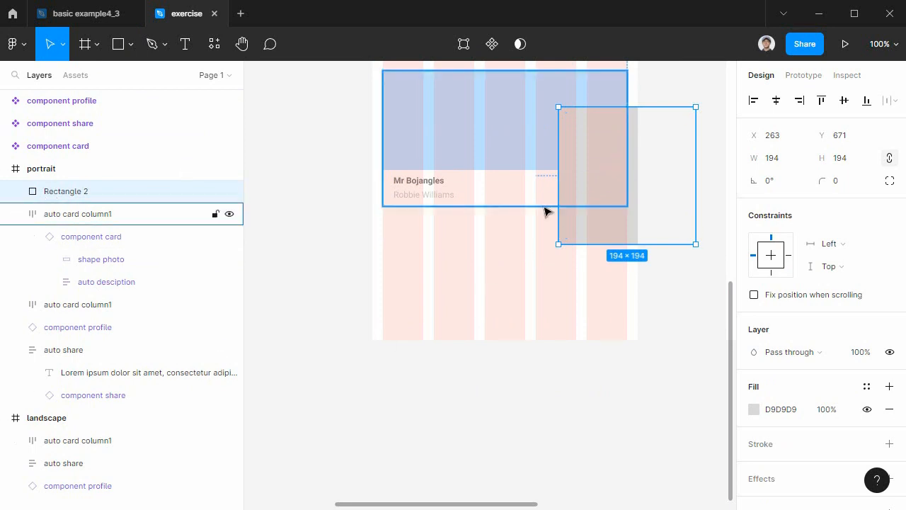
pyautogui.scroll(3, 512, 277)
pyautogui.moveTo(572, 314); pyautogui.dragTo(609, 253)
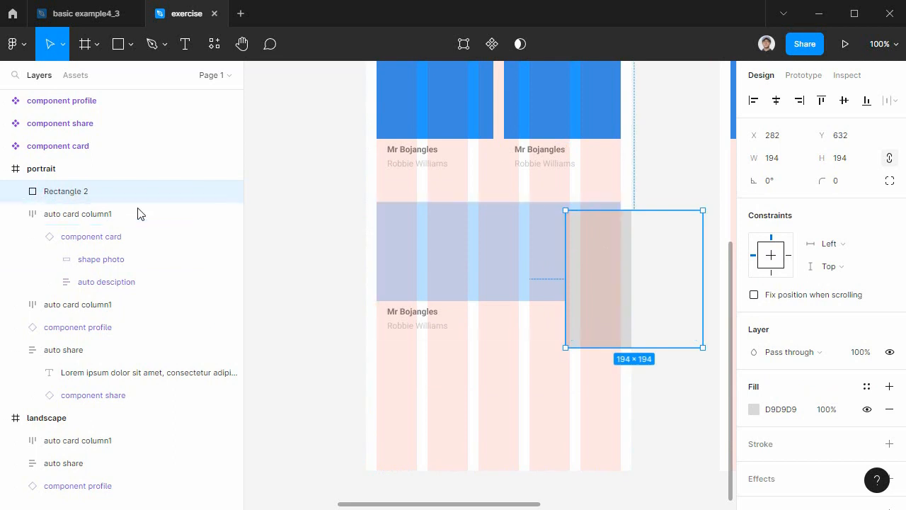
# Nest the gray square inside the lower auto card column1, placing it after the remaining card.
pyautogui.click(32, 238)
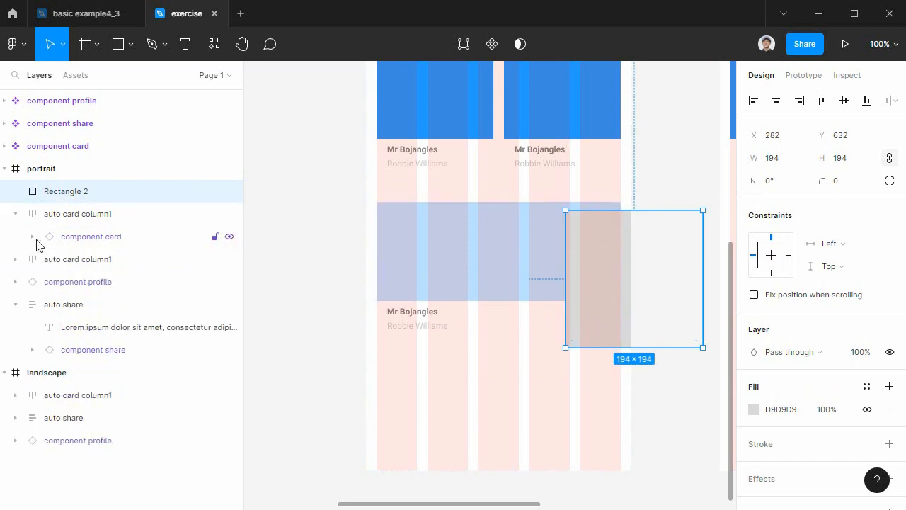
pyautogui.click(93, 239)
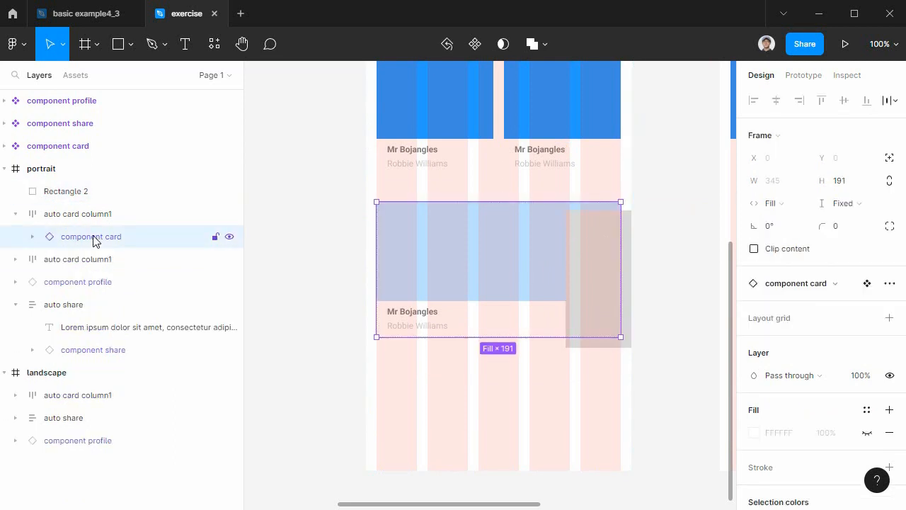
pyautogui.click(68, 196)
pyautogui.moveTo(69, 196); pyautogui.dragTo(106, 251)
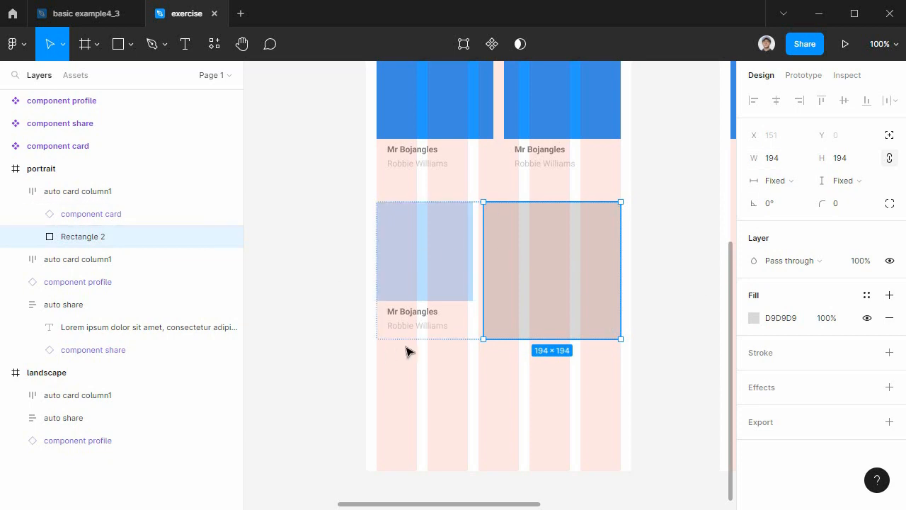
# Set the gray square's horizontal resizing to Fill container within the lower card row.
pyautogui.click(82, 194)
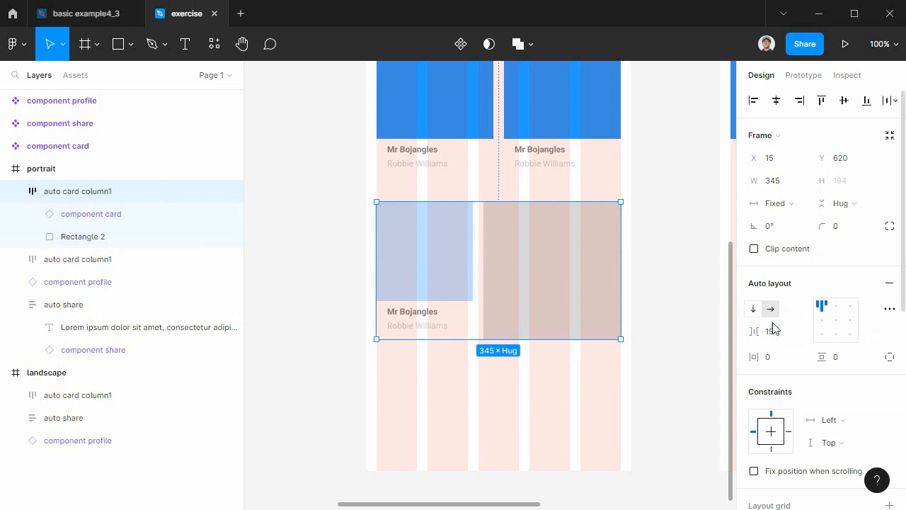
pyautogui.click(535, 270)
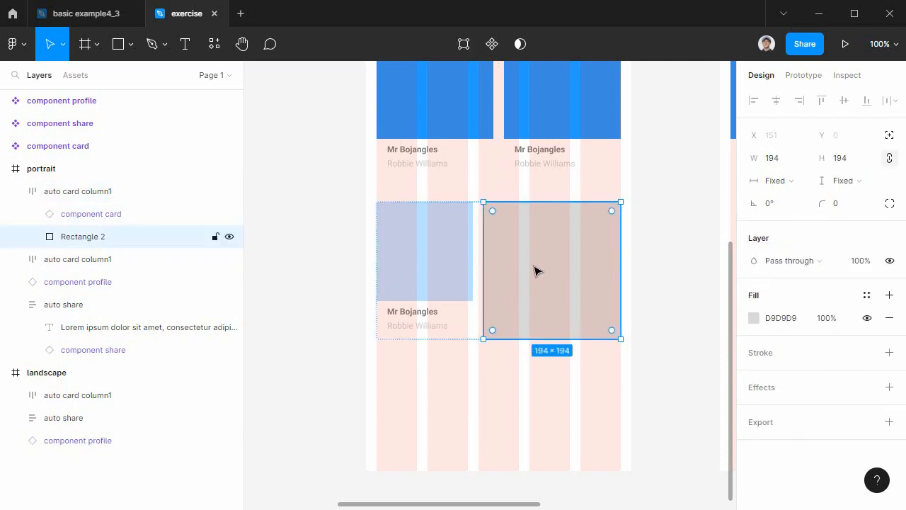
pyautogui.click(777, 181)
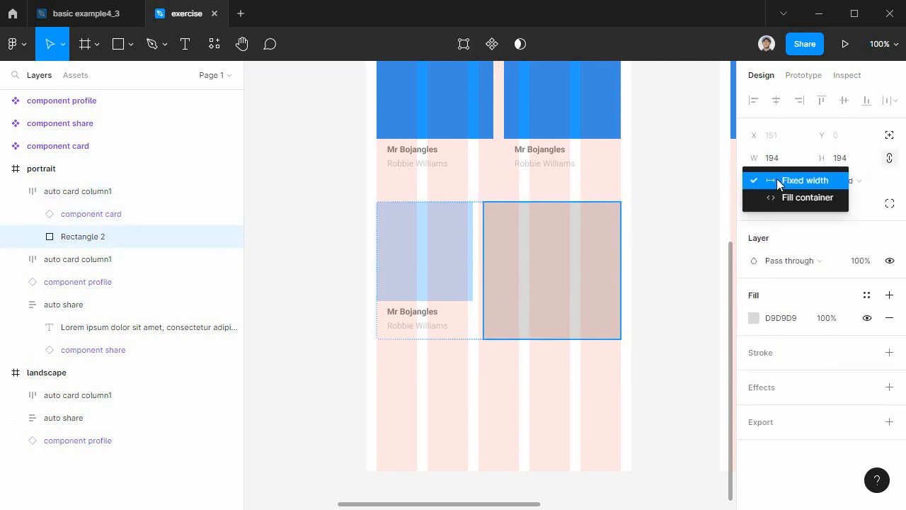
pyautogui.click(803, 196)
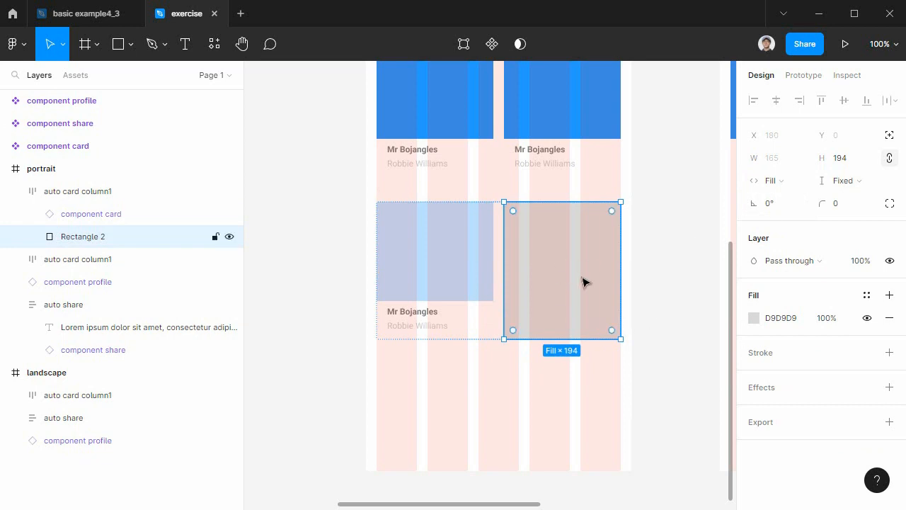
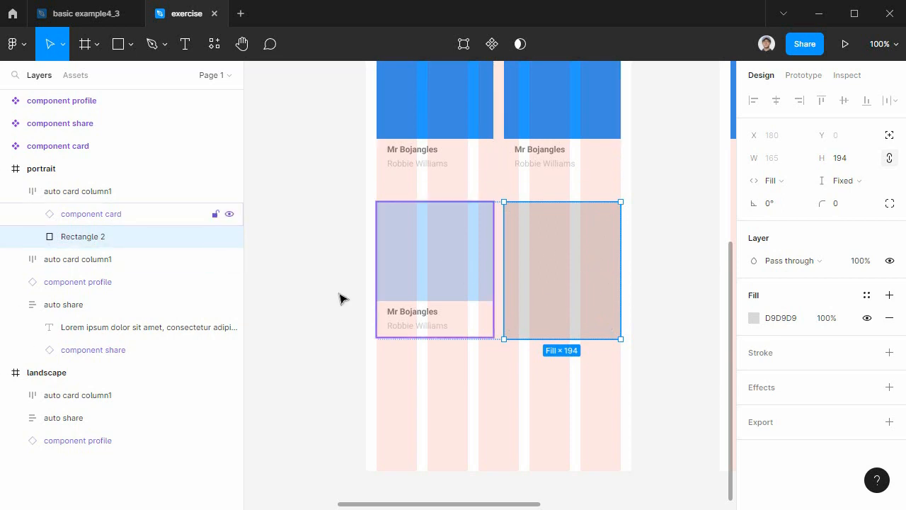
# Wrap the gray rectangle in the lower card row in a frame and rename that frame "frame add".
pyautogui.rightClick(572, 251)
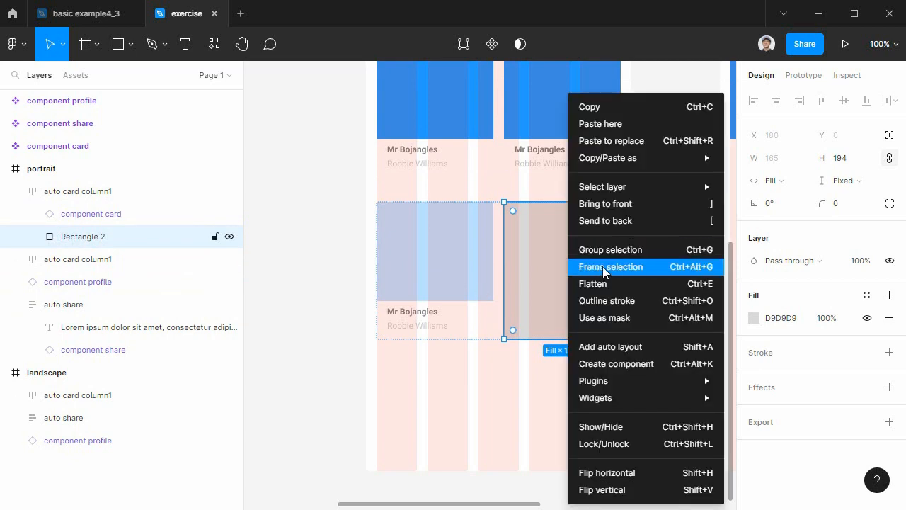
pyautogui.click(603, 266)
pyautogui.doubleClick(70, 240)
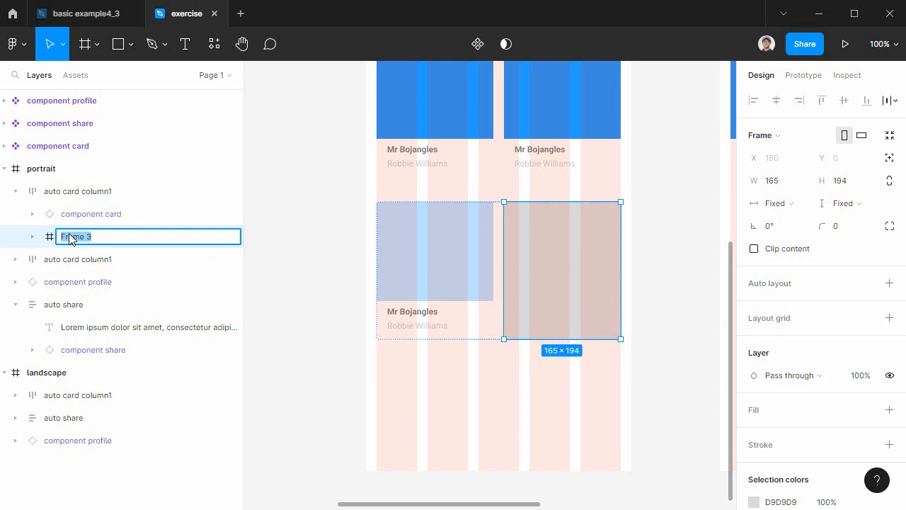
pyautogui.write('frame add')
pyautogui.press('Return')
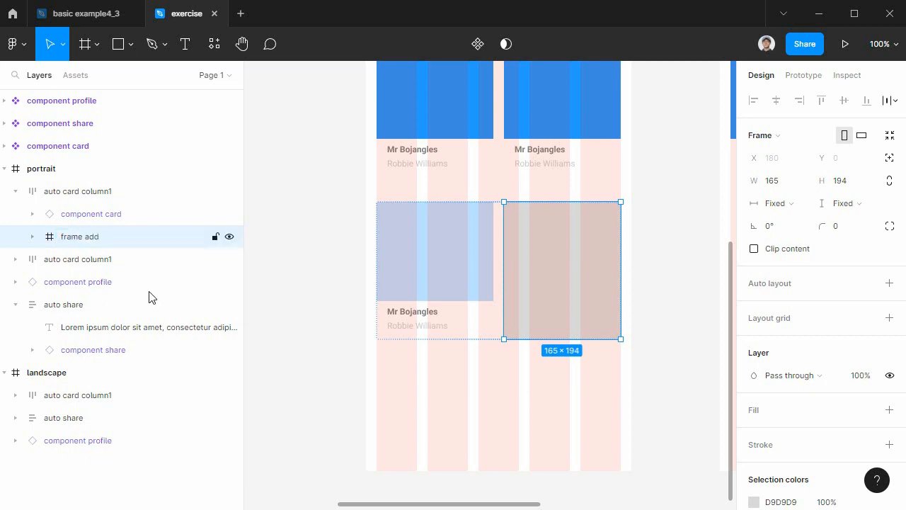
# Recolor the gray rectangle inside frame add to white, FFFFFF.
pyautogui.click(755, 502)
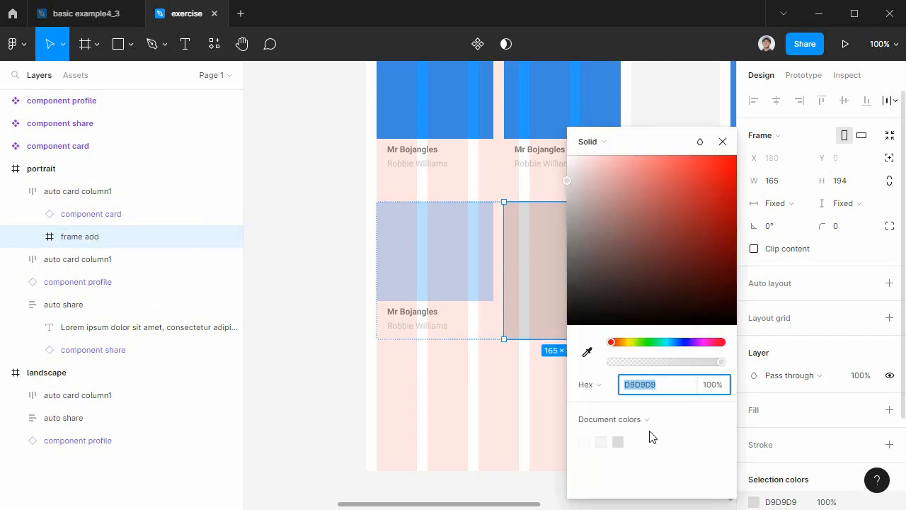
pyautogui.click(586, 443)
pyautogui.click(515, 366)
# Add a black 1 px inside stroke to frame add.
pyautogui.click(538, 265)
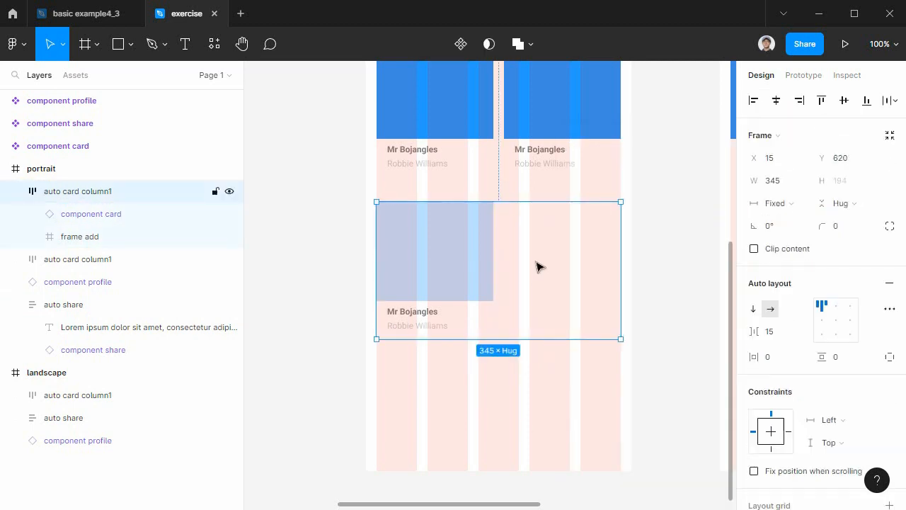
pyautogui.click(538, 265)
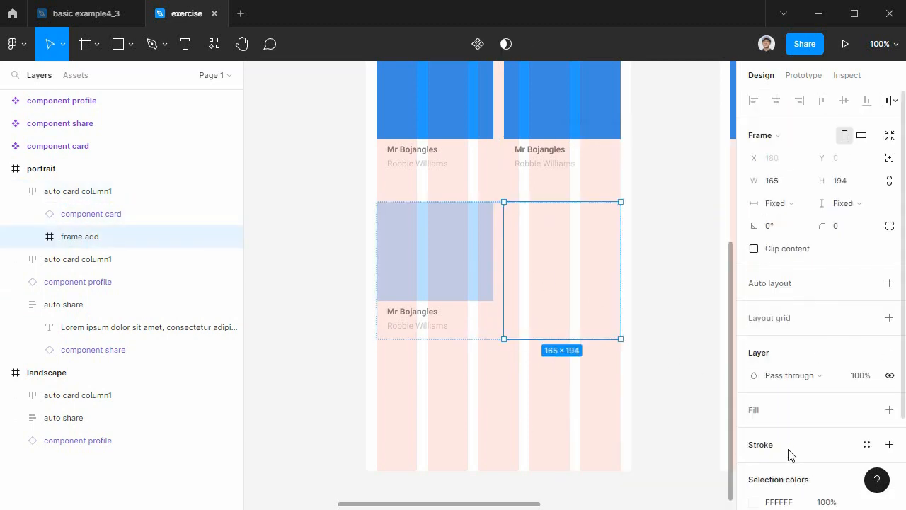
pyautogui.scroll(-3, 797, 446)
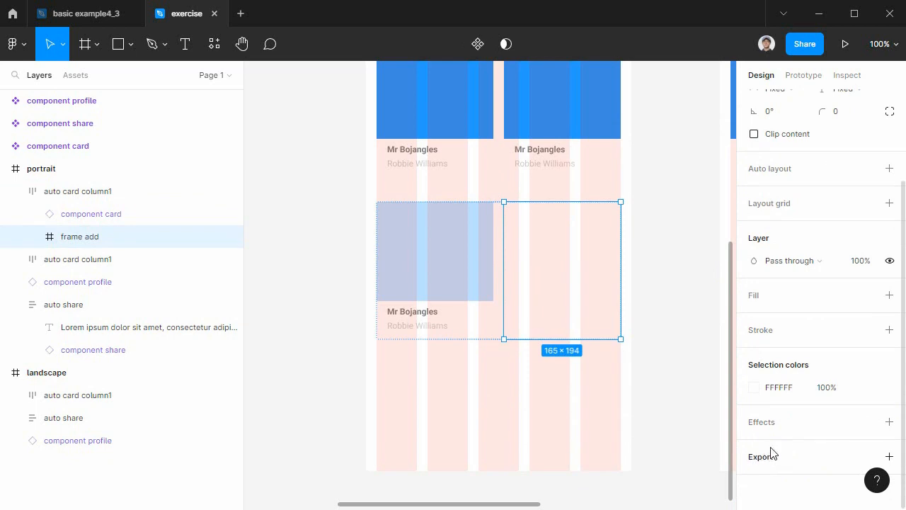
pyautogui.click(791, 339)
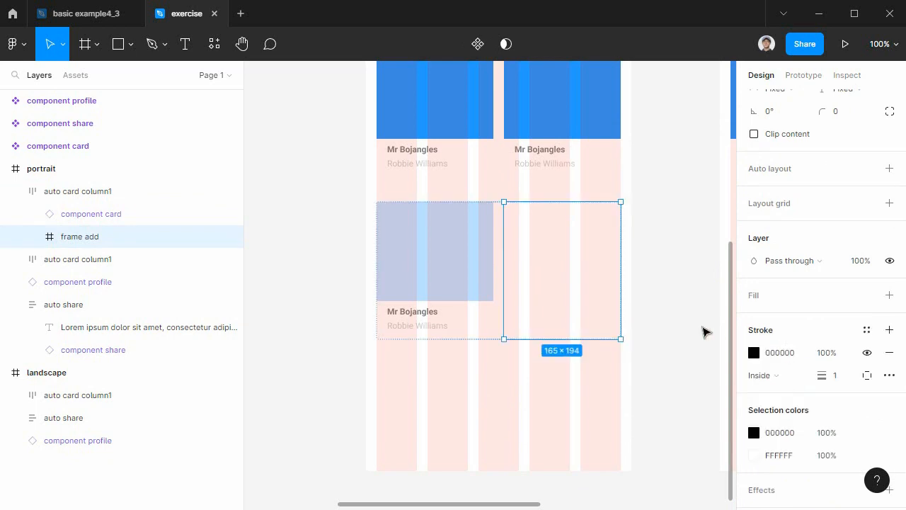
pyautogui.click(679, 388)
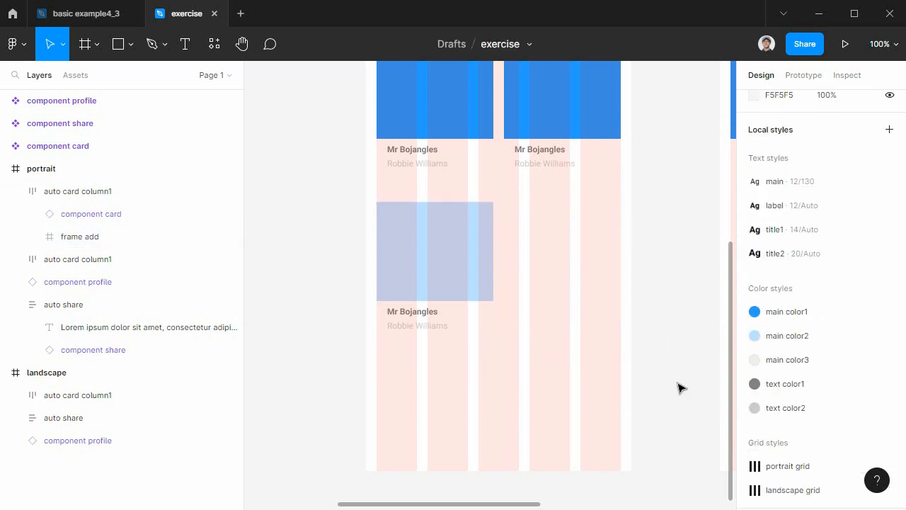
pyautogui.click(601, 264)
pyautogui.click(601, 264)
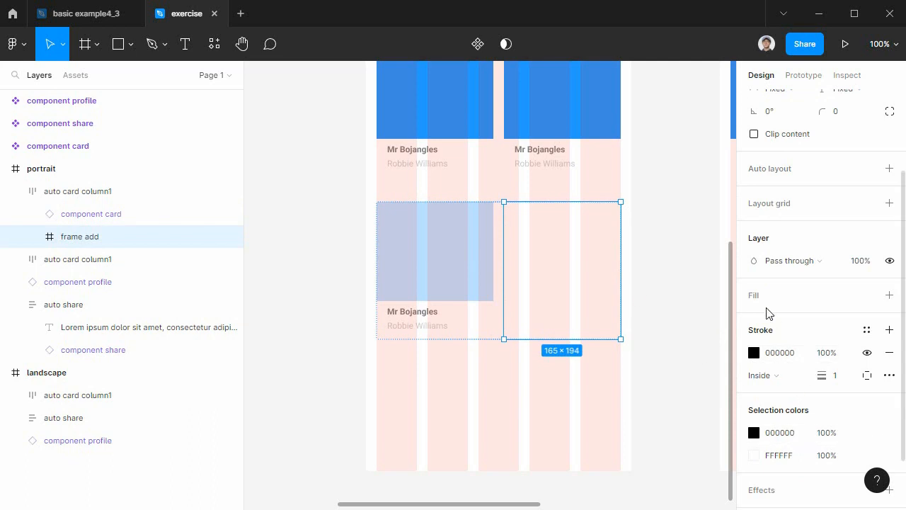
pyautogui.click(692, 347)
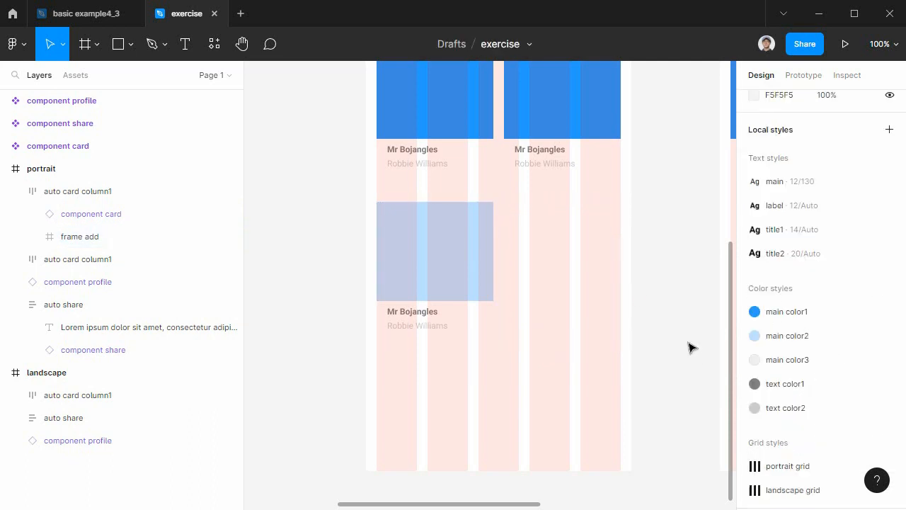
# Delete the white rectangle nested in frame add, keeping only the outlined frame.
pyautogui.hotkey('ctrl', '+')
pyautogui.moveTo(574, 334); pyautogui.dragTo(483, 357)
pyautogui.doubleClick(528, 281)
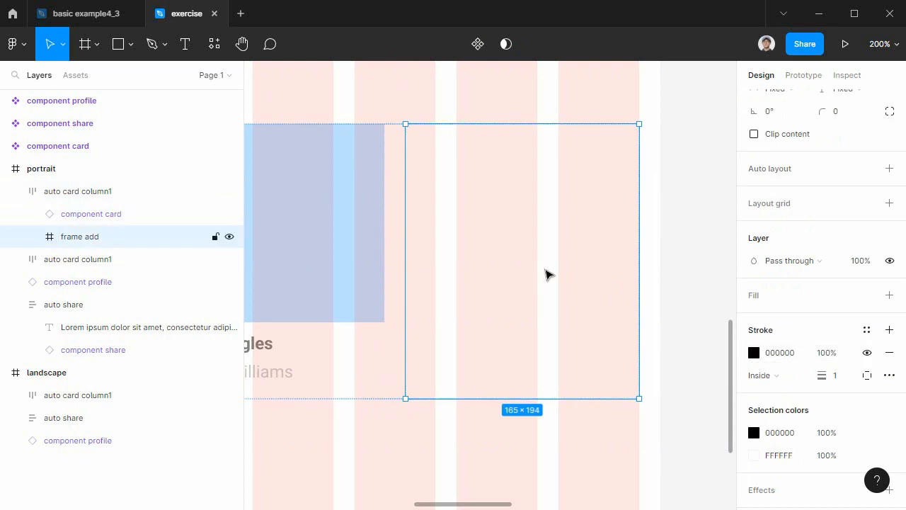
pyautogui.doubleClick(545, 275)
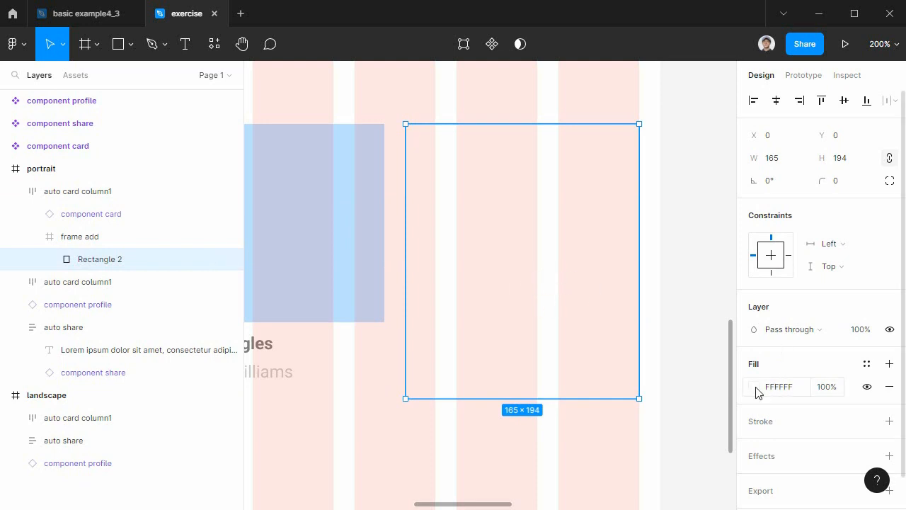
pyautogui.press('Delete')
pyautogui.click(109, 241)
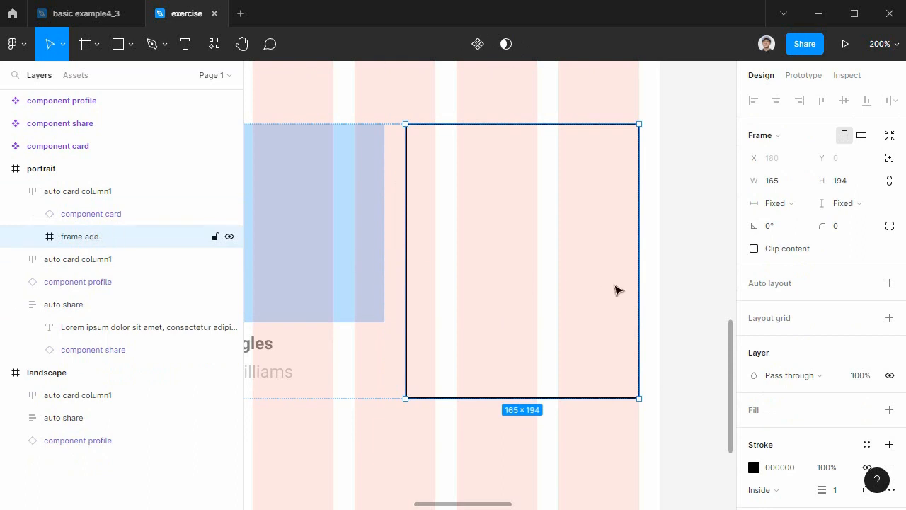
pyautogui.click(669, 307)
# Draw a circle about 29 × 29 near the middle of frame add with the Ellipse tool.
pyautogui.click(537, 196)
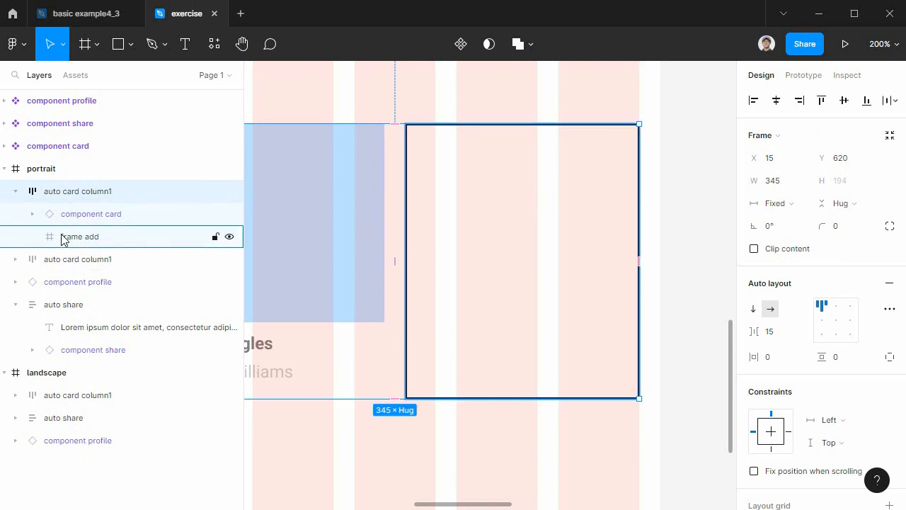
pyautogui.click(131, 44)
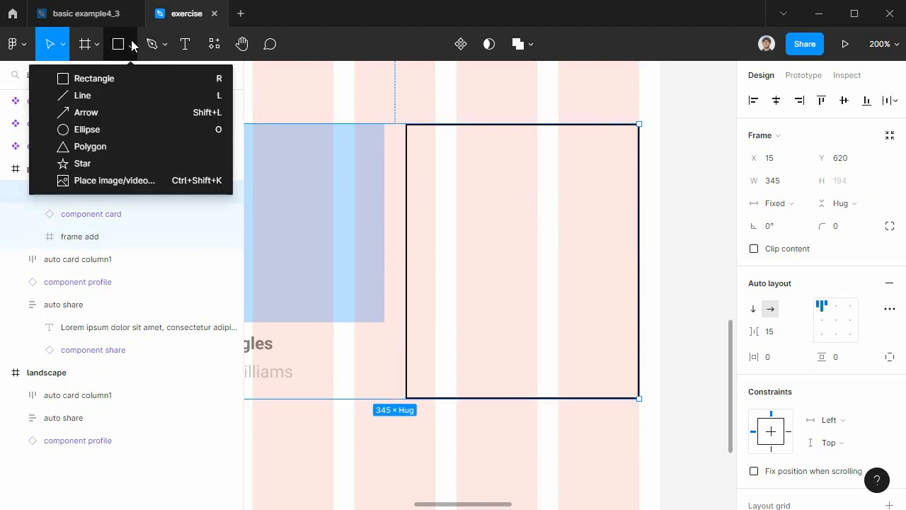
pyautogui.press('Escape')
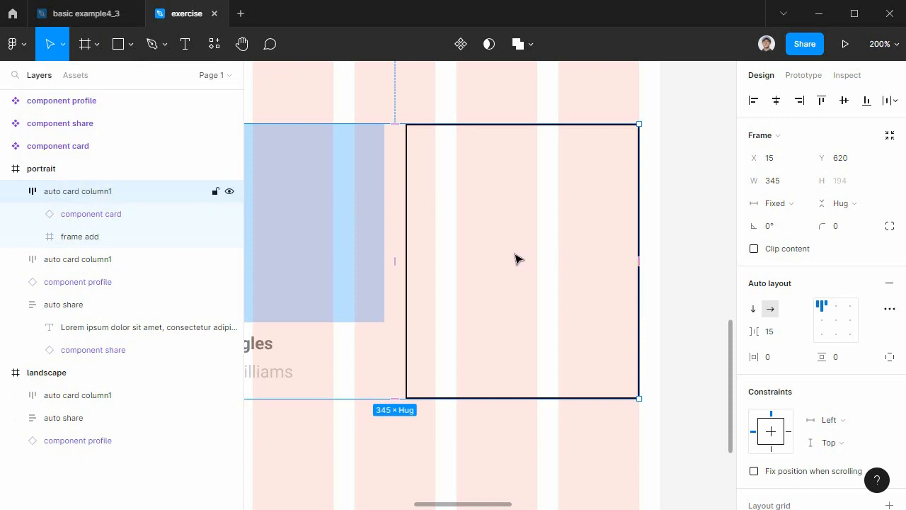
pyautogui.click(117, 47)
pyautogui.click(126, 47)
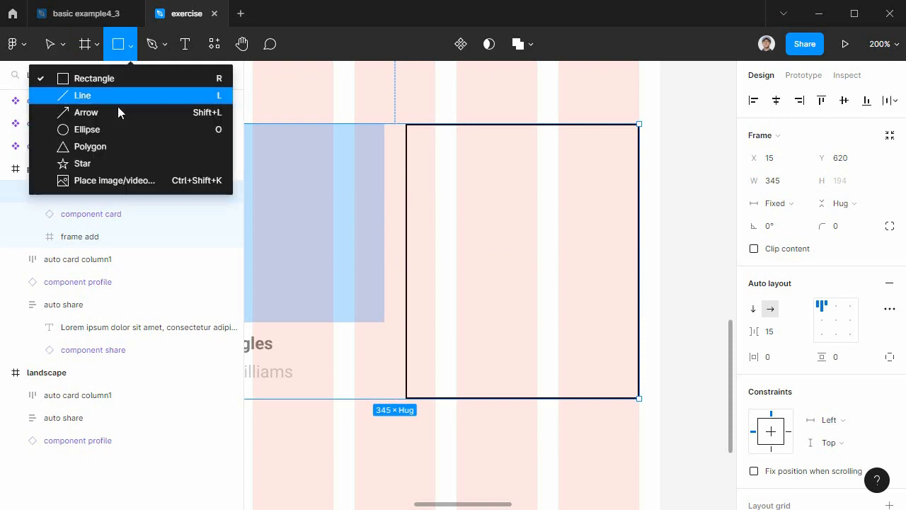
pyautogui.click(113, 132)
pyautogui.moveTo(488, 231); pyautogui.dragTo(529, 272)
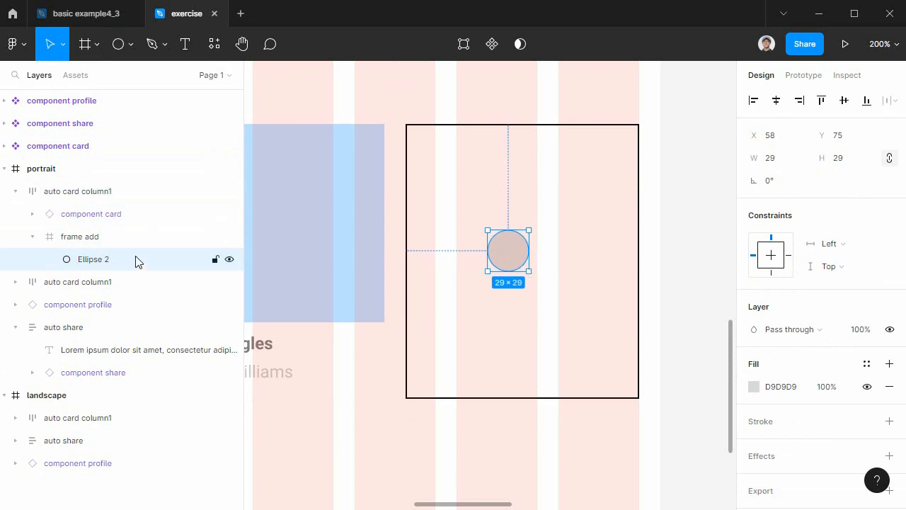
# Rename the circle's layer to "shape add".
pyautogui.doubleClick(89, 260)
pyautogui.write('s')
pyautogui.write('hare add')
pyautogui.press('Return')
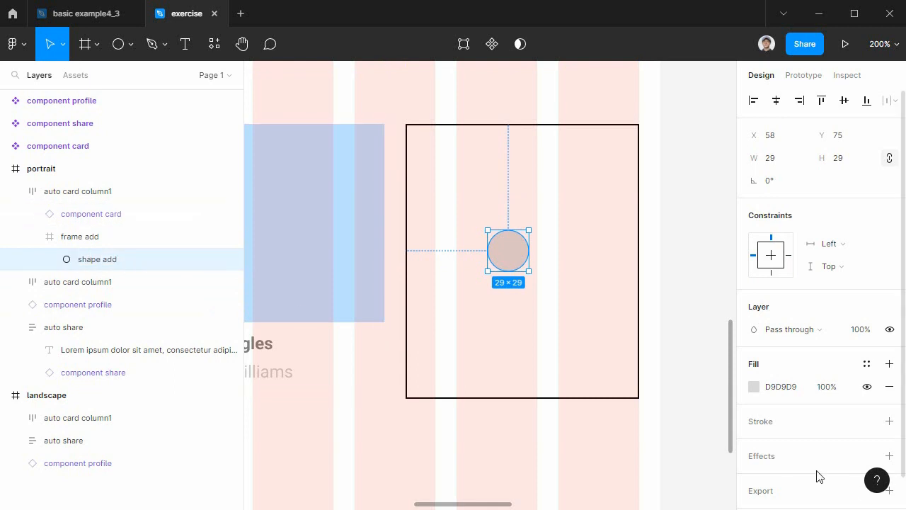
# Apply the main color1 color style to the fill of shape add.
pyautogui.scroll(-1, 821, 459)
pyautogui.click(754, 352)
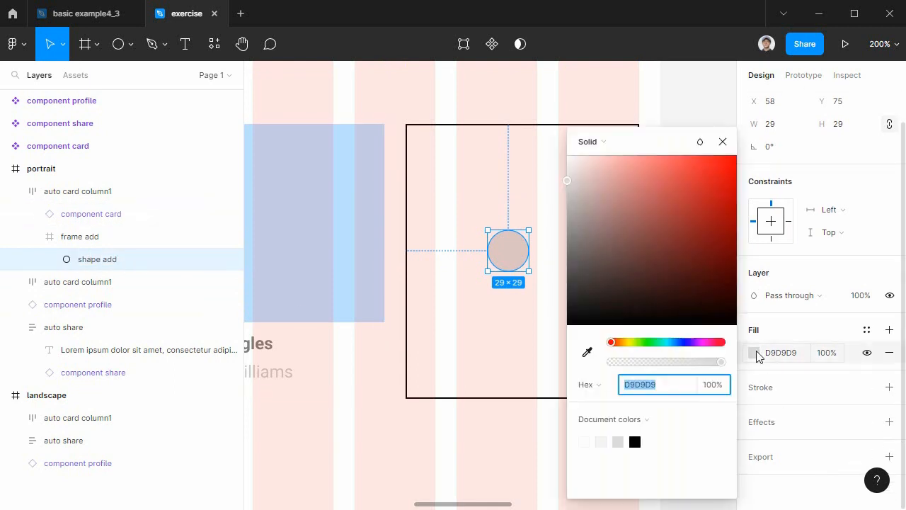
pyautogui.click(868, 331)
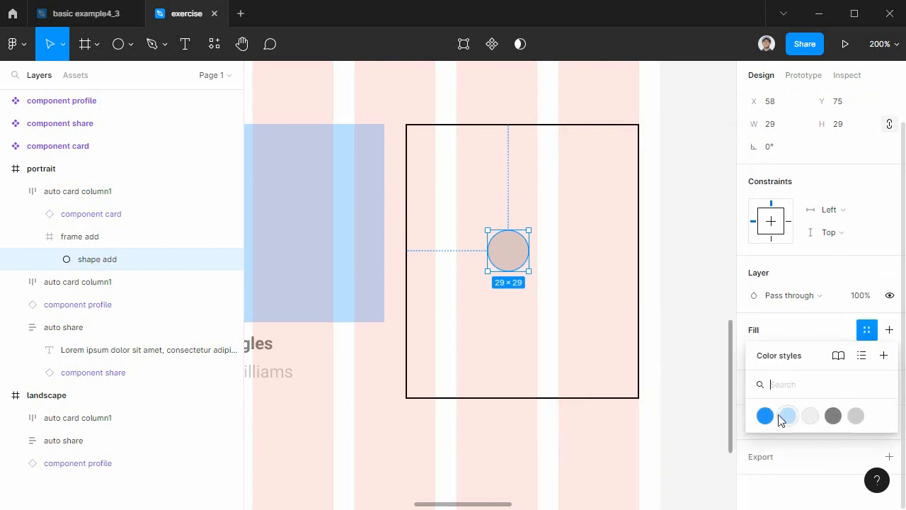
pyautogui.click(765, 418)
# Move the blue circle to the middle of frame add and set its horizontal and vertical constraints to Center.
pyautogui.moveTo(510, 258)
pyautogui.mouseDown()
pyautogui.moveTo(544, 272)
pyautogui.moveTo(520, 269)
pyautogui.mouseUp()
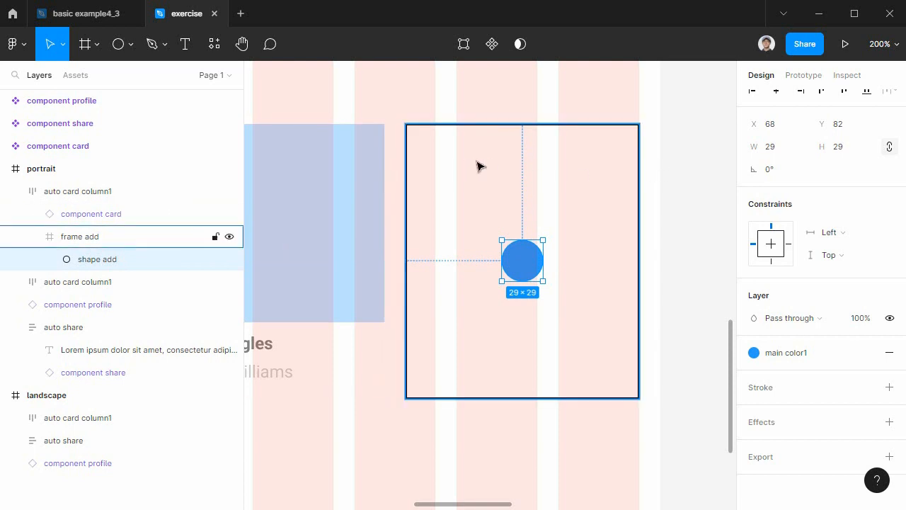
pyautogui.click(774, 245)
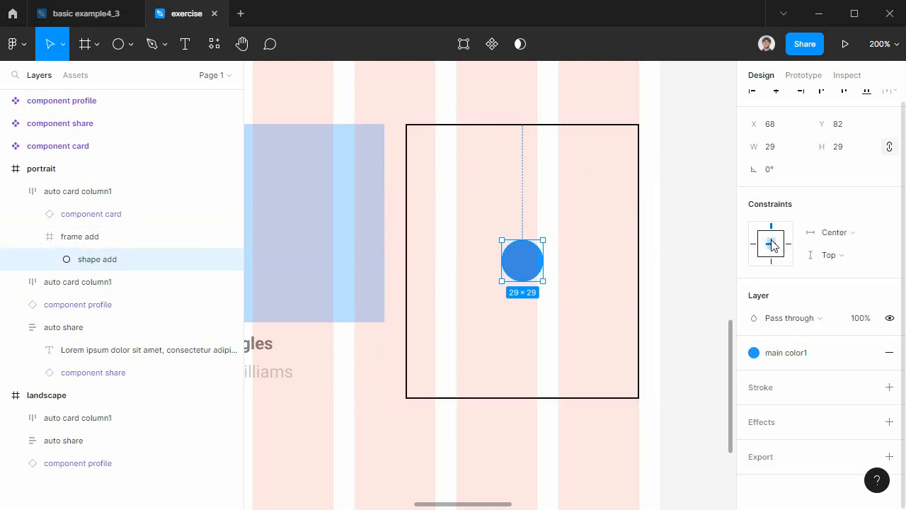
pyautogui.click(771, 245)
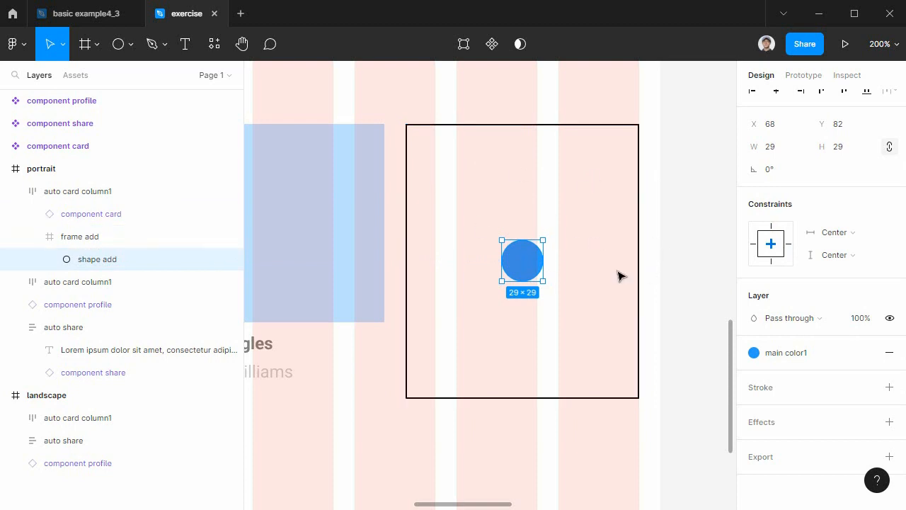
pyautogui.click(664, 295)
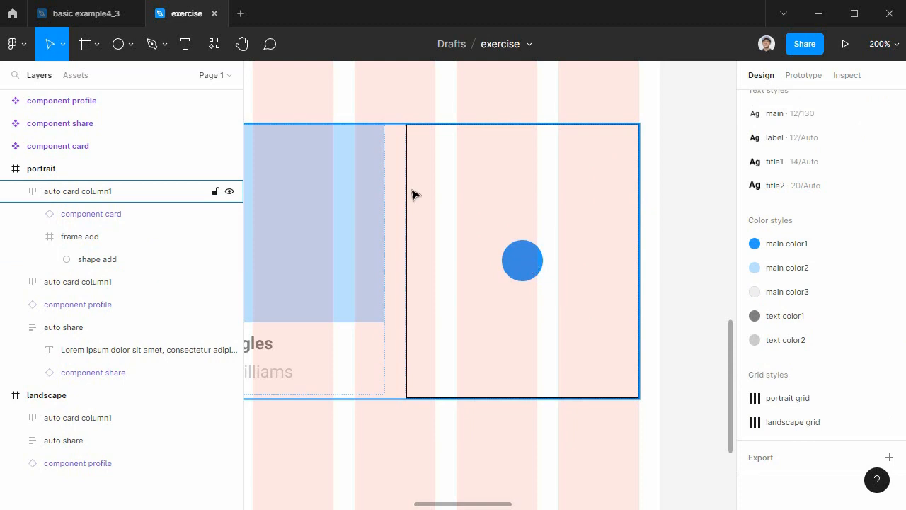
# Draw a horizontal line about 14 long across the blue circle with the Line tool.
pyautogui.click(131, 45)
pyautogui.click(124, 92)
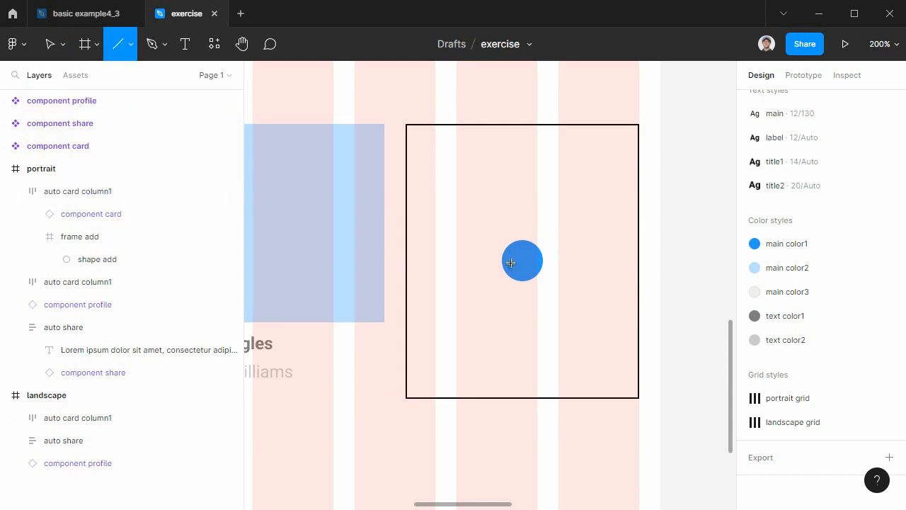
pyautogui.moveTo(514, 260); pyautogui.dragTo(536, 262)
pyautogui.hotkey('ctrl', '=')
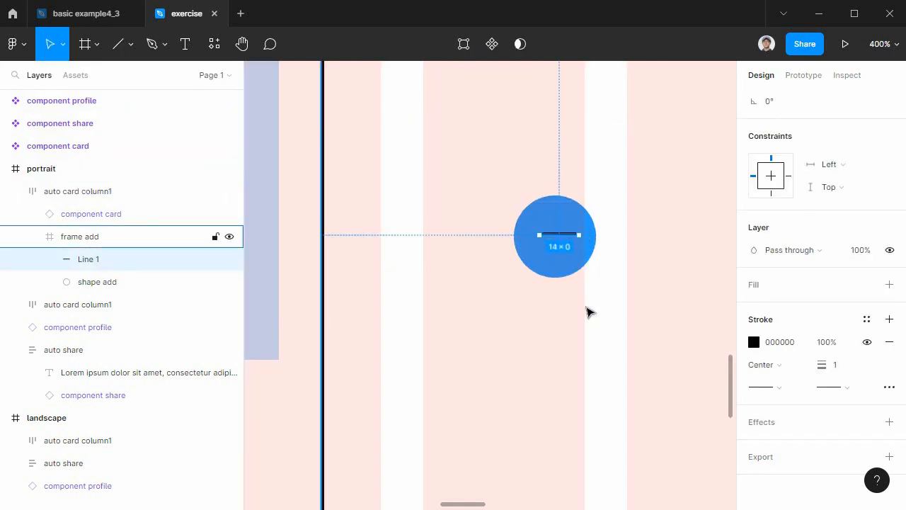
pyautogui.moveTo(588, 311); pyautogui.dragTo(496, 381)
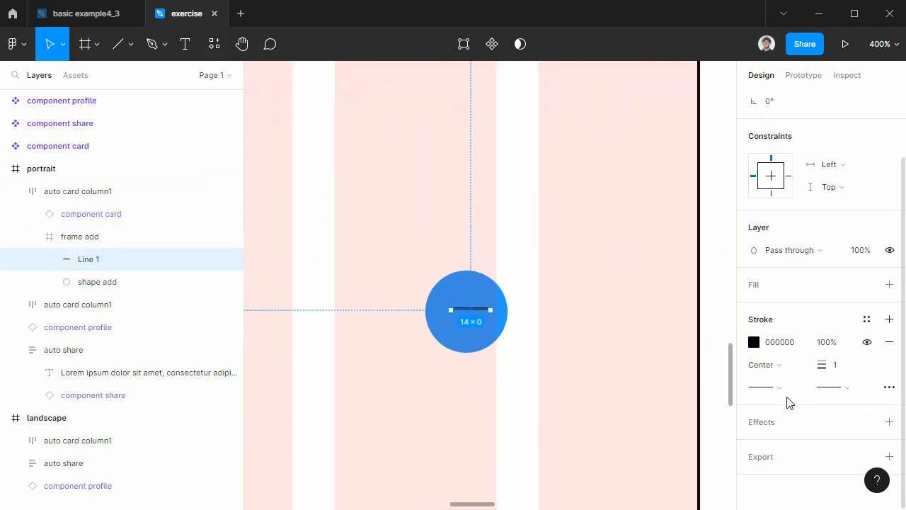
# Set the line's stroke color to near-white, FFFEFE.
pyautogui.click(753, 343)
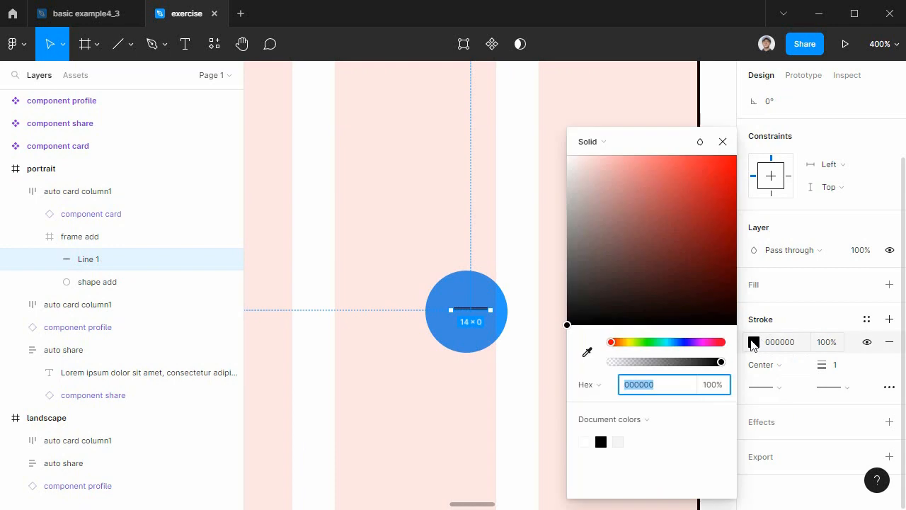
pyautogui.moveTo(615, 279)
pyautogui.mouseDown()
pyautogui.moveTo(597, 209)
pyautogui.moveTo(550, 192)
pyautogui.mouseUp()
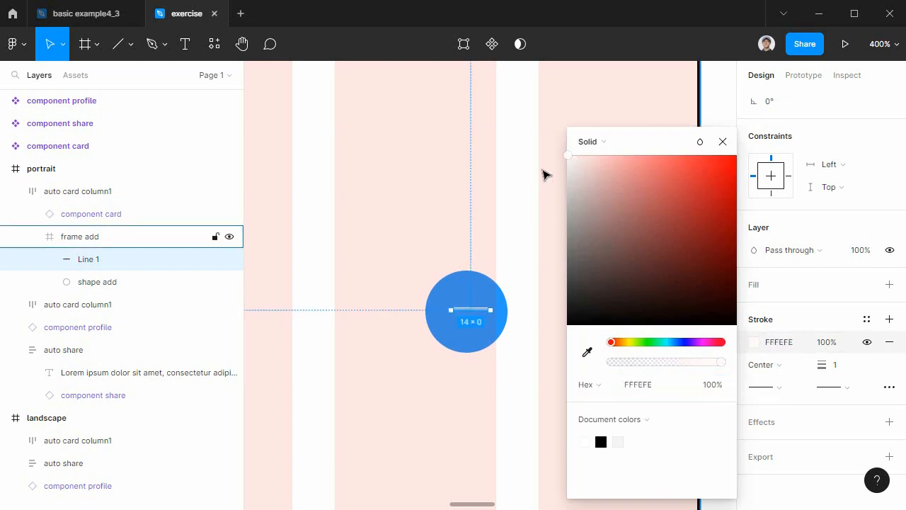
pyautogui.press('Escape')
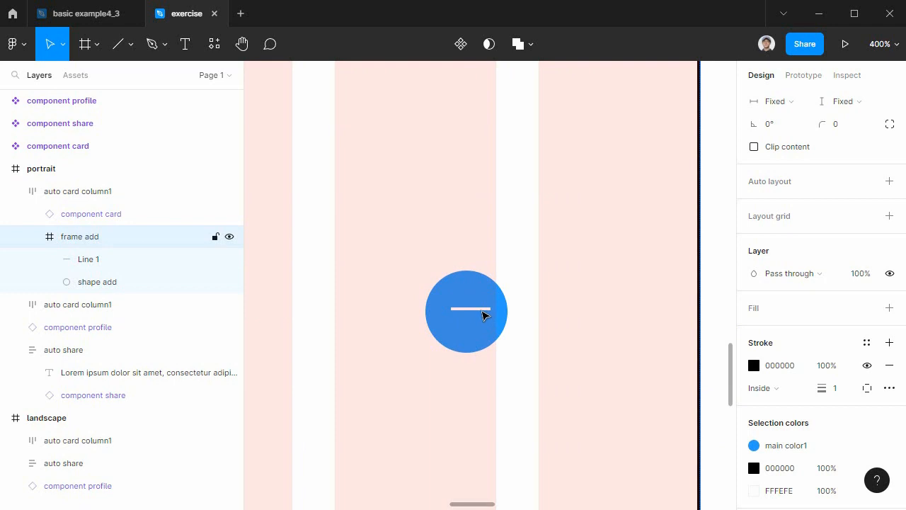
# Move the blue circle to X 64, Y 85 and duplicate the white line in place.
pyautogui.moveTo(477, 291)
pyautogui.mouseDown()
pyautogui.moveTo(587, 212)
pyautogui.moveTo(466, 296)
pyautogui.mouseUp()
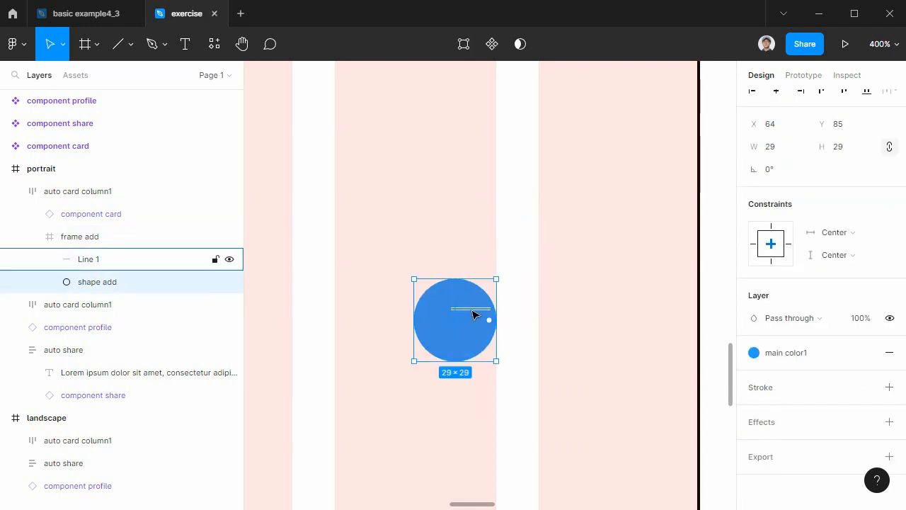
pyautogui.click(473, 310)
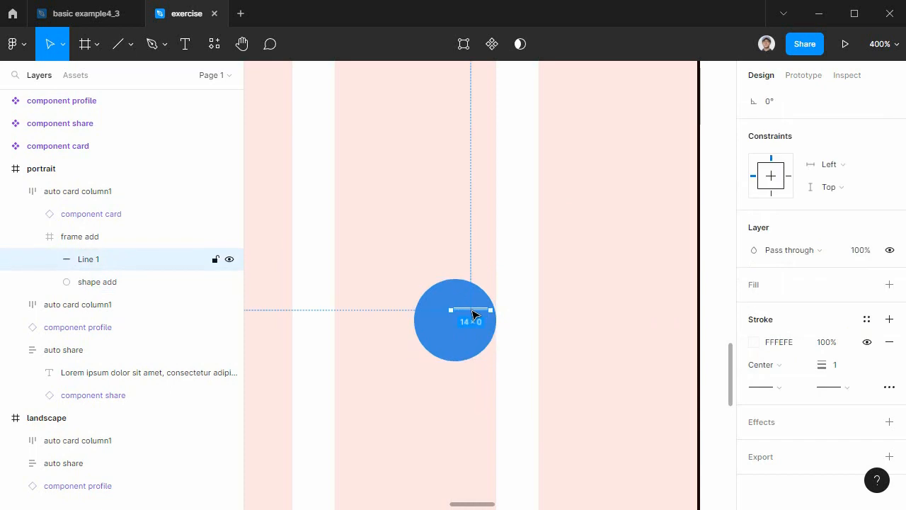
pyautogui.hotkey('ctrl', 'd')
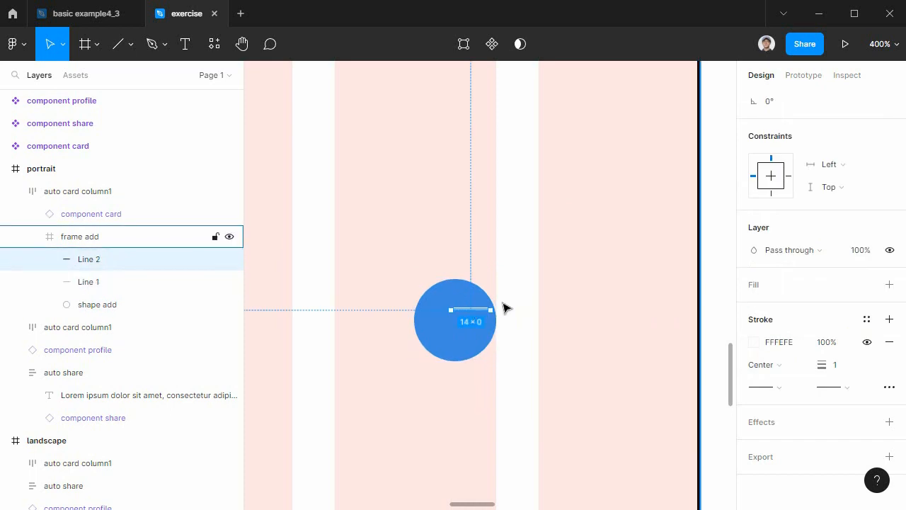
# Rotate the duplicated line to -90° to form a plus sign and group it with the horizontal line.
pyautogui.moveTo(497, 311); pyautogui.dragTo(481, 354)
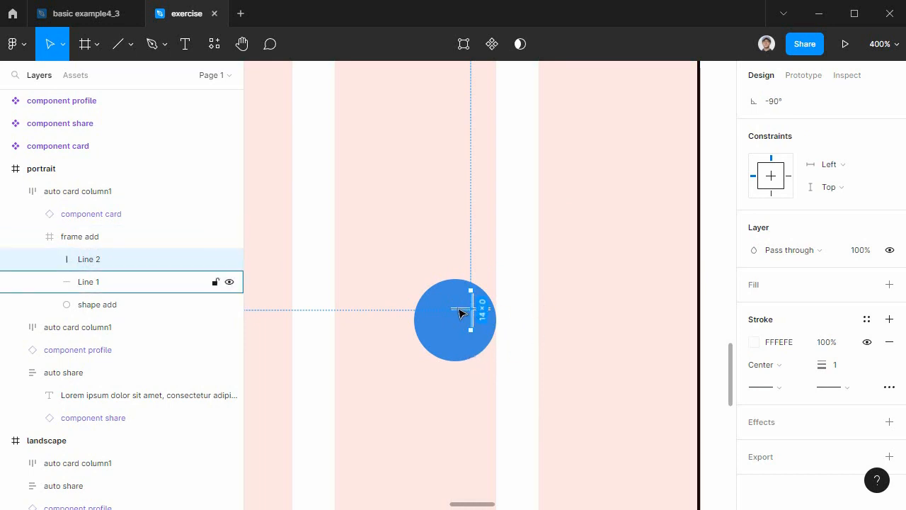
pyautogui.keyDown('shift'); pyautogui.click(461, 309); pyautogui.keyUp('shift')
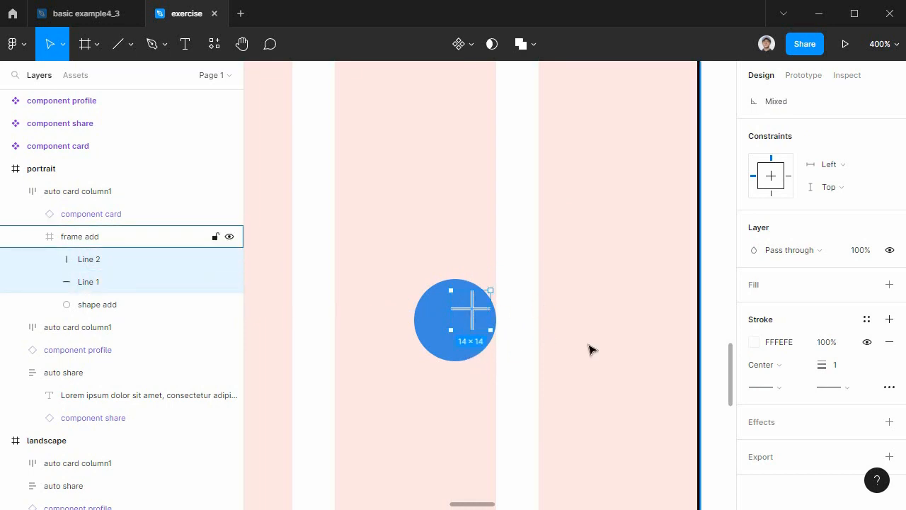
pyautogui.hotkey('ctrl', 'g')
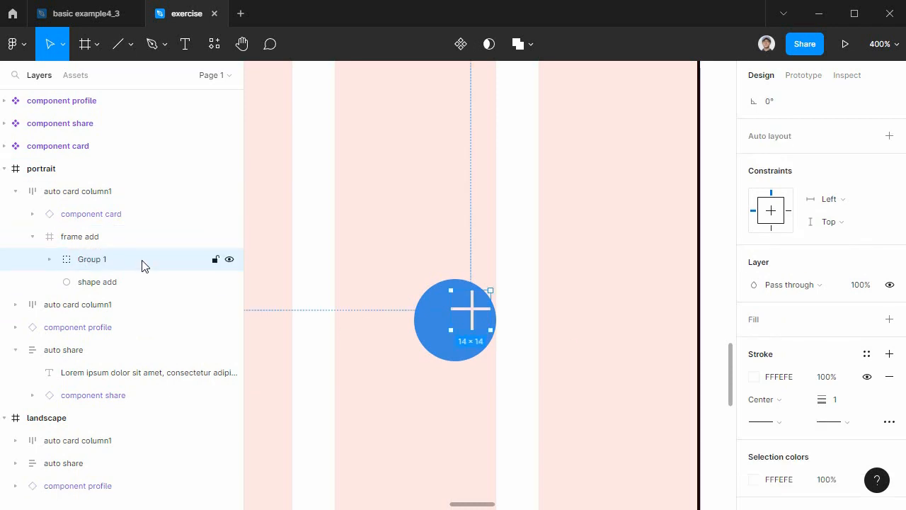
# Rename the new group of crossed lines as group icon.
pyautogui.doubleClick(90, 260)
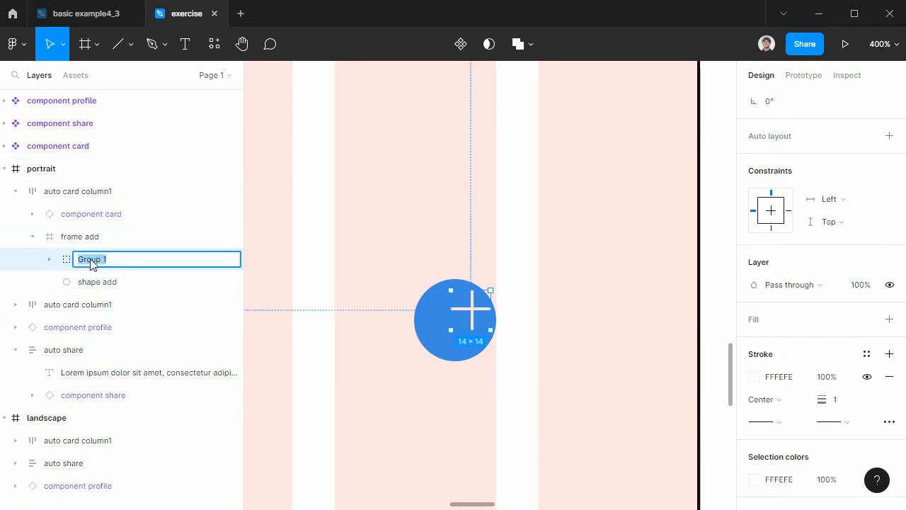
pyautogui.write('group icon')
pyautogui.press('Return')
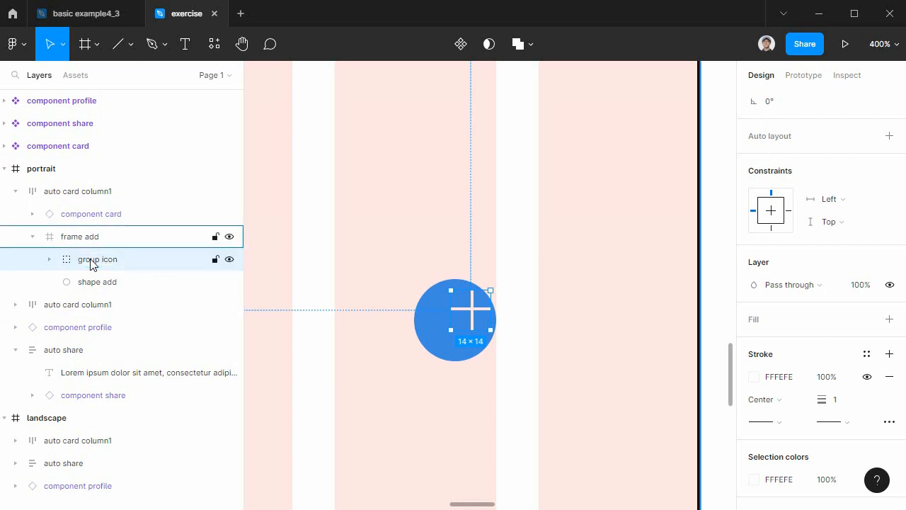
# Align the plus icon and the blue circle on their horizontal and vertical centers.
pyautogui.keyDown('shift'); pyautogui.click(457, 349); pyautogui.keyUp('shift')
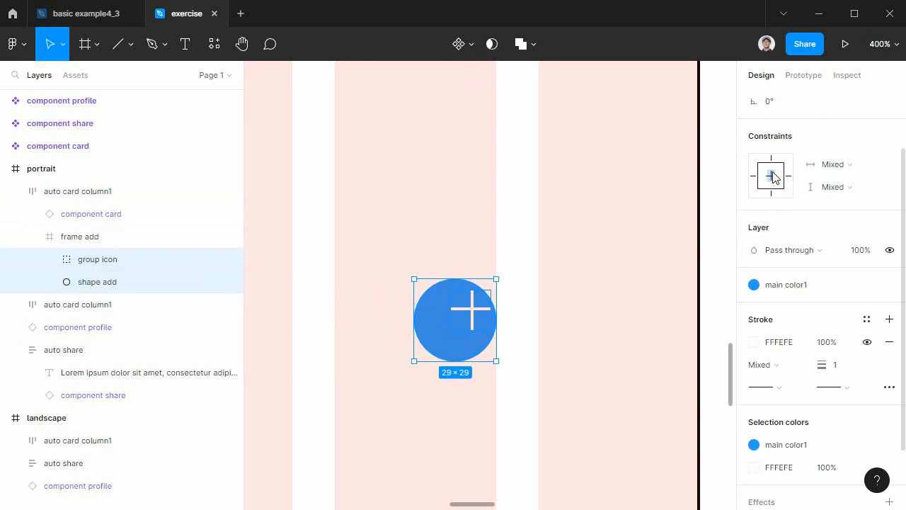
pyautogui.scroll(2, 846, 197)
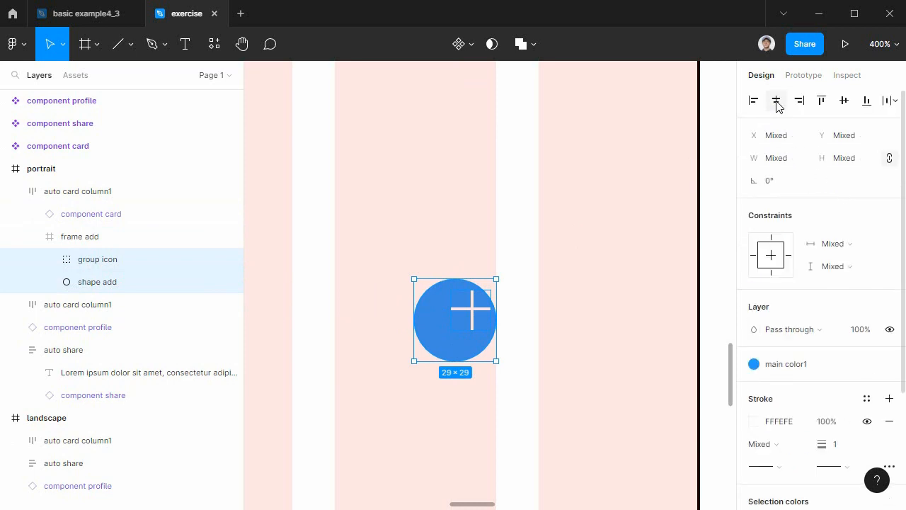
pyautogui.click(777, 102)
pyautogui.click(846, 101)
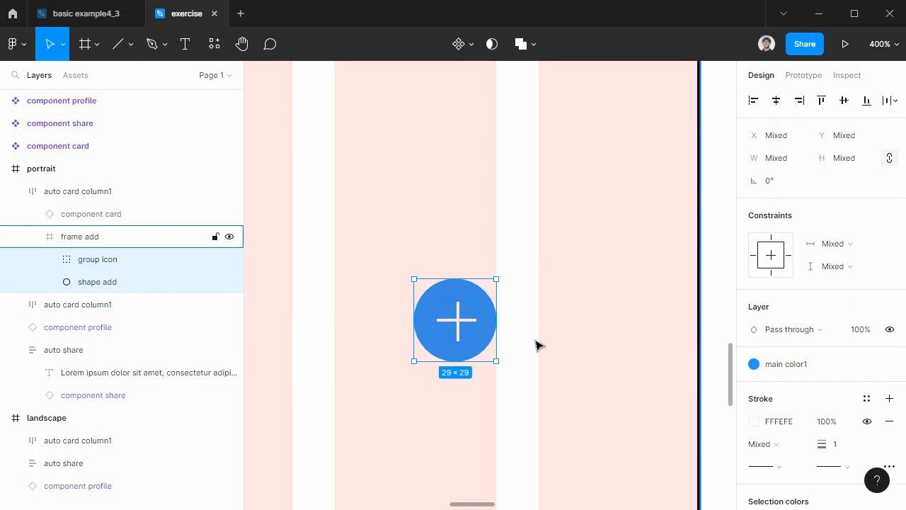
pyautogui.hotkey('ctrl', 'g')
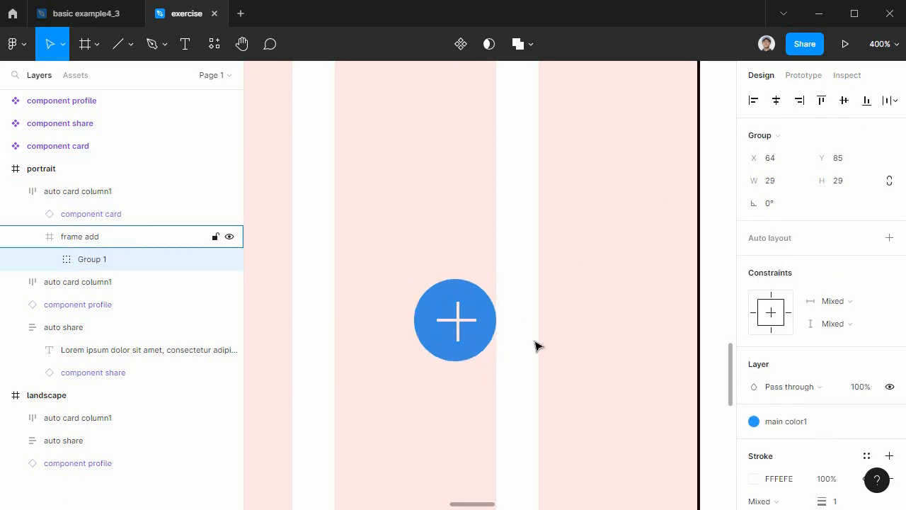
pyautogui.hotkey('ctrl', 'z')
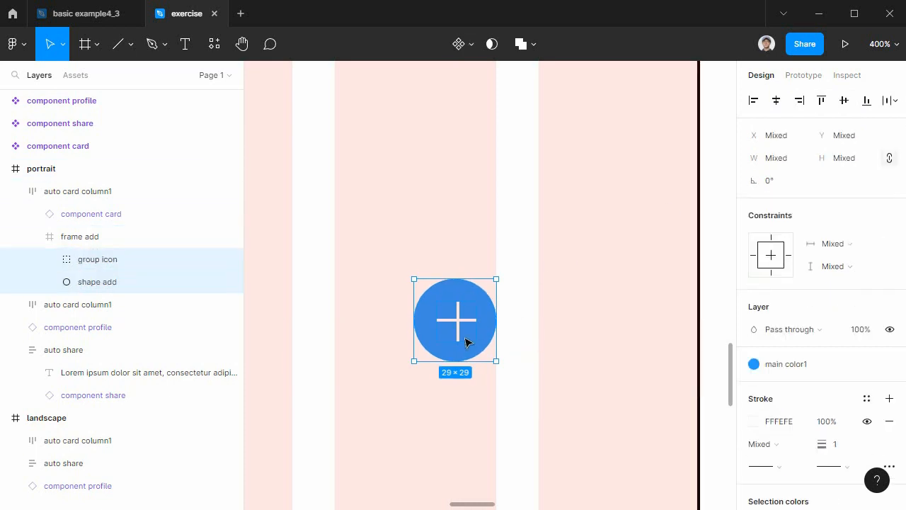
# Examine the two crossed lines inside group icon to check their alignment.
pyautogui.doubleClick(458, 322)
pyautogui.click(587, 347)
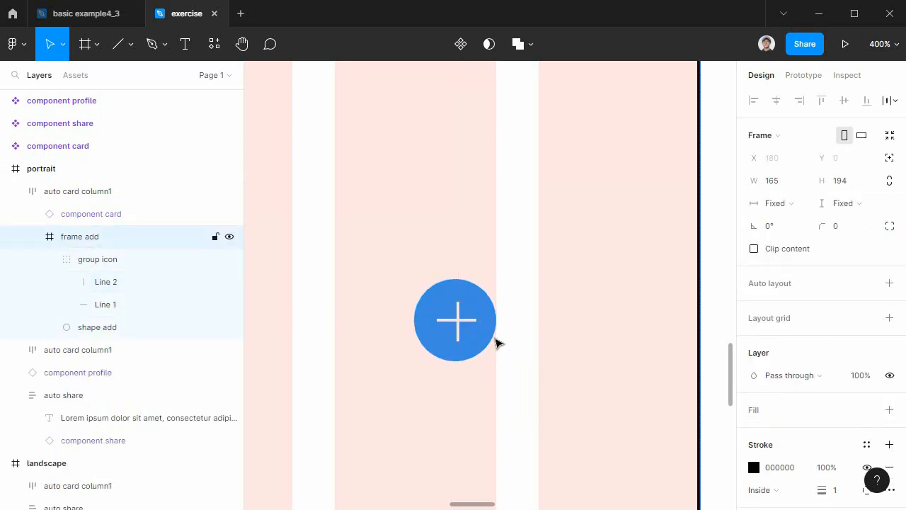
pyautogui.click(474, 324)
pyautogui.click(464, 320)
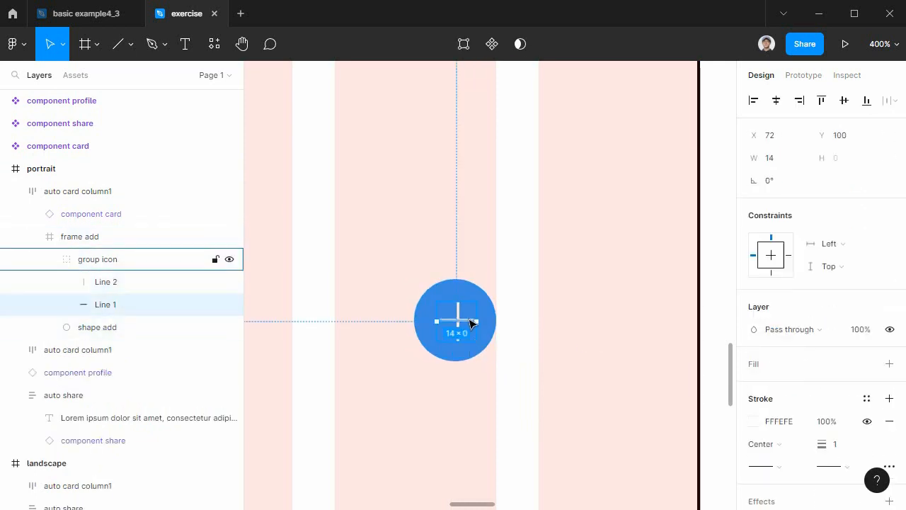
pyautogui.keyDown('shift'); pyautogui.click(458, 313); pyautogui.keyUp('shift')
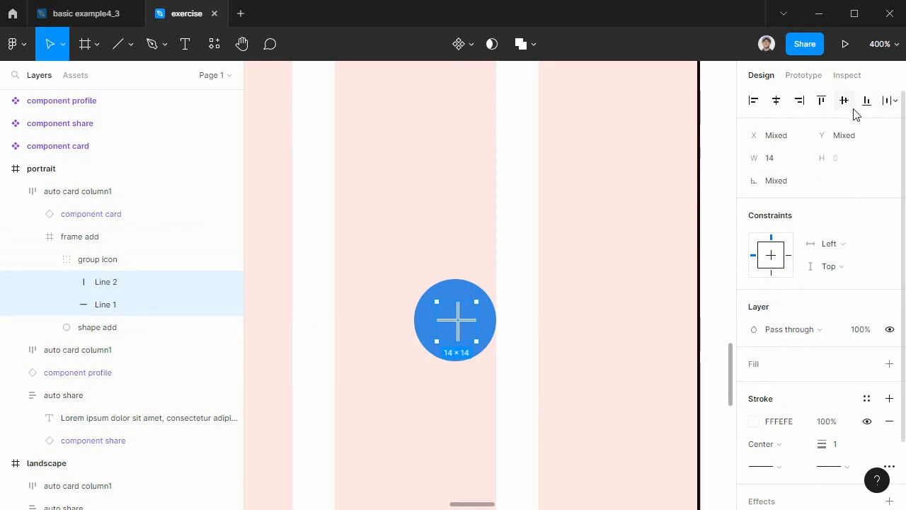
pyautogui.click(613, 322)
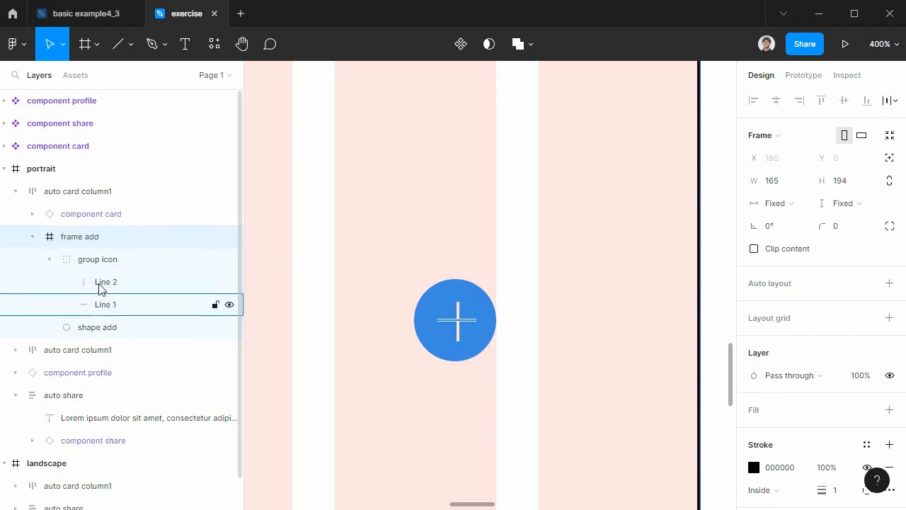
pyautogui.click(51, 259)
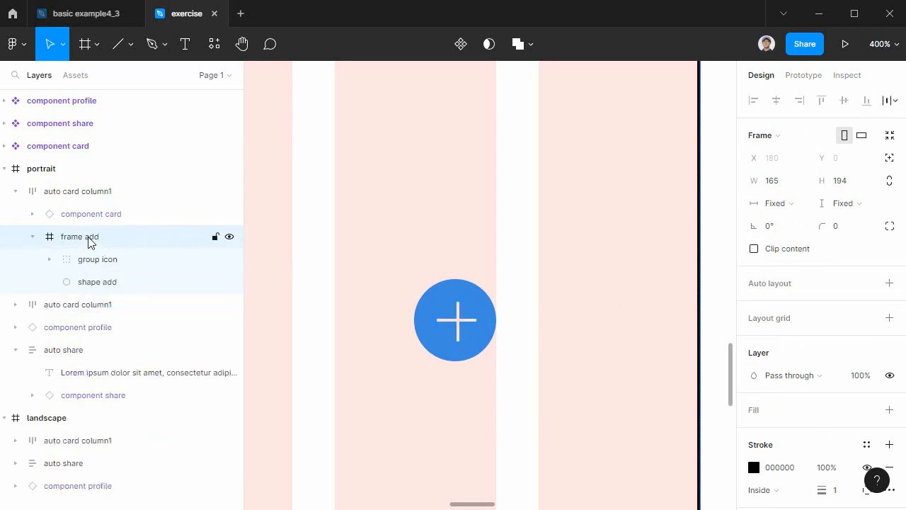
# Group group icon with the blue circle and name the resulting group group add.
pyautogui.click(453, 323)
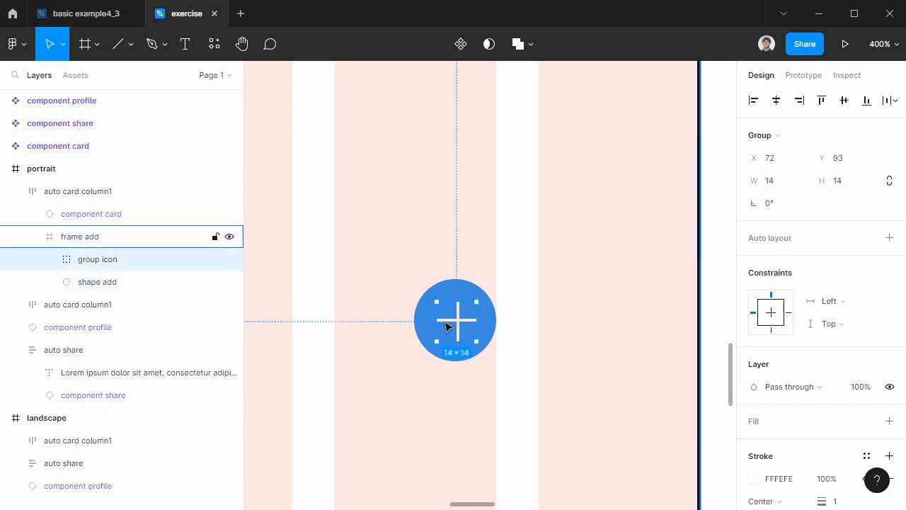
pyautogui.keyDown('shift'); pyautogui.click(473, 292); pyautogui.keyUp('shift')
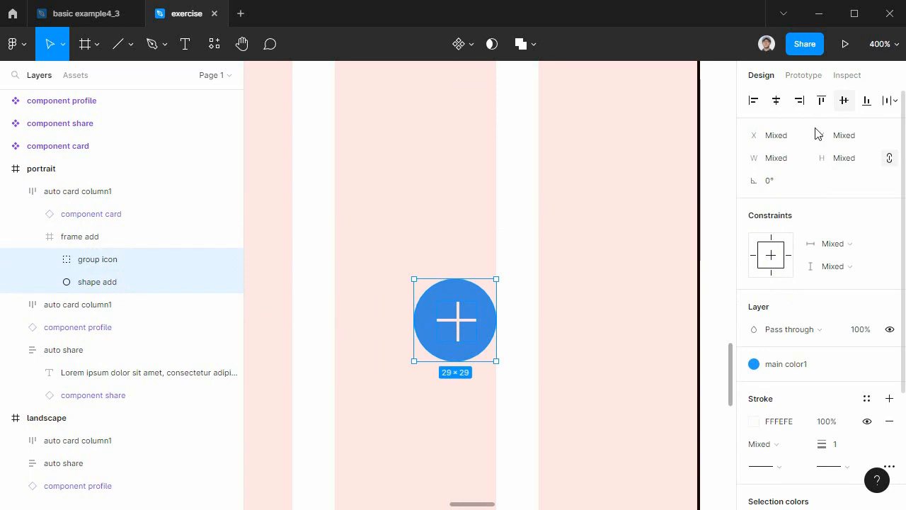
pyautogui.hotkey('ctrl', 'g')
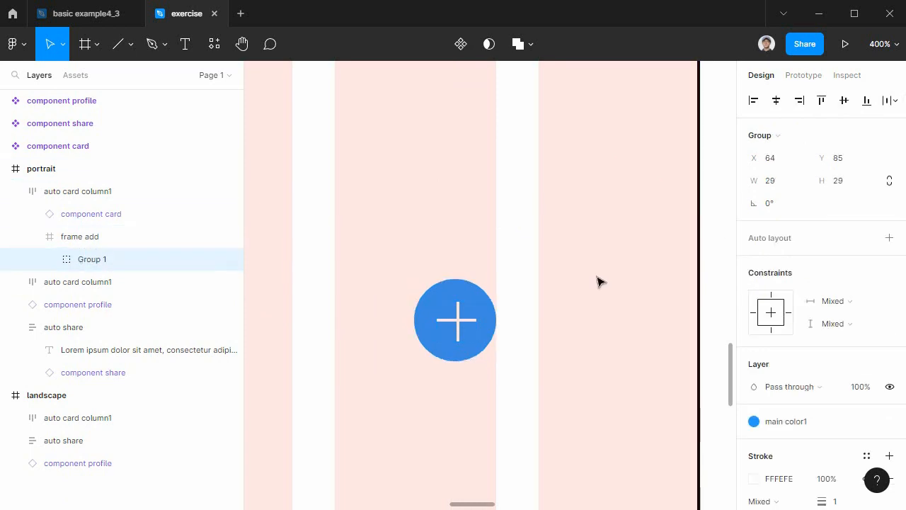
pyautogui.doubleClick(93, 263)
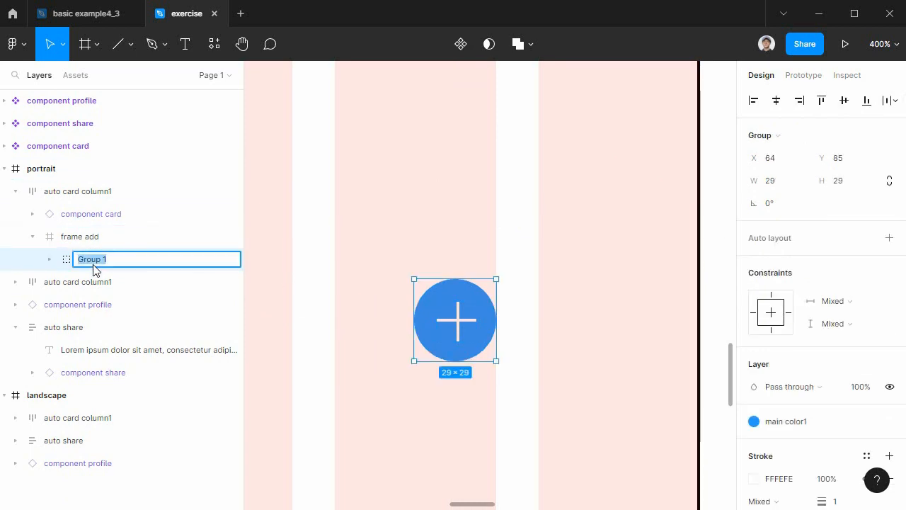
pyautogui.write('gr')
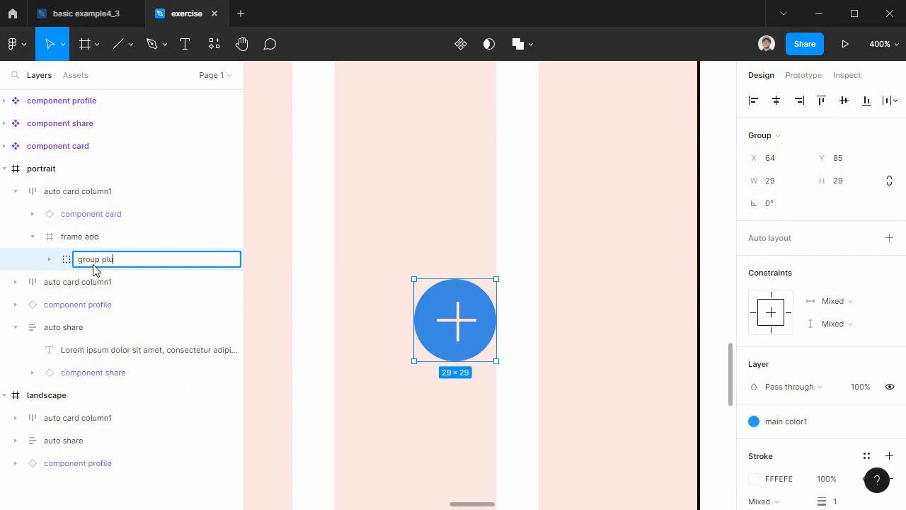
pyautogui.press('Return')
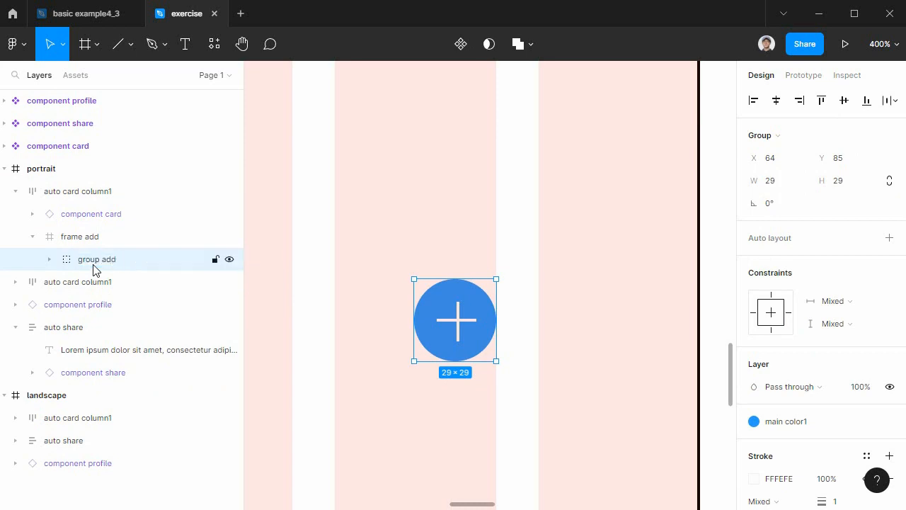
# Set the X position of the plus icon's horizontal line, Line 1, to 73.
pyautogui.hotkey('ctrl', '-')
pyautogui.click(670, 358)
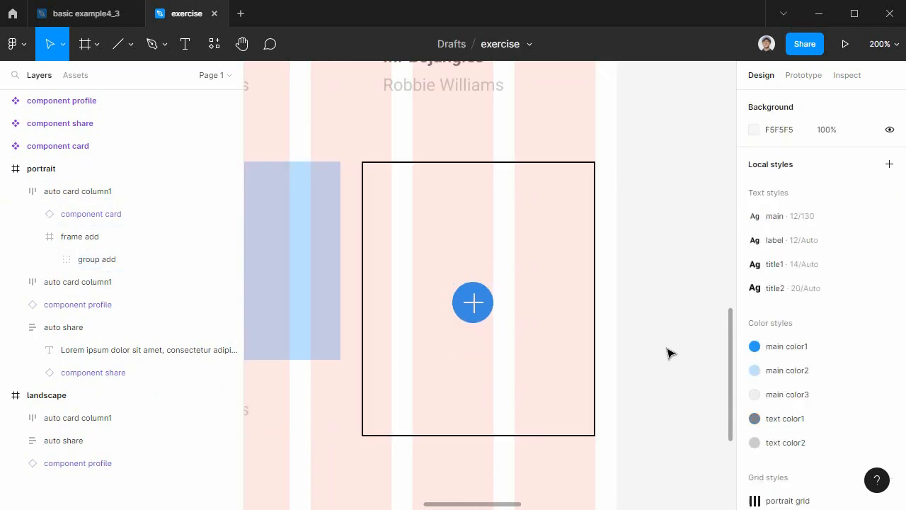
pyautogui.click(486, 306)
pyautogui.click(486, 307)
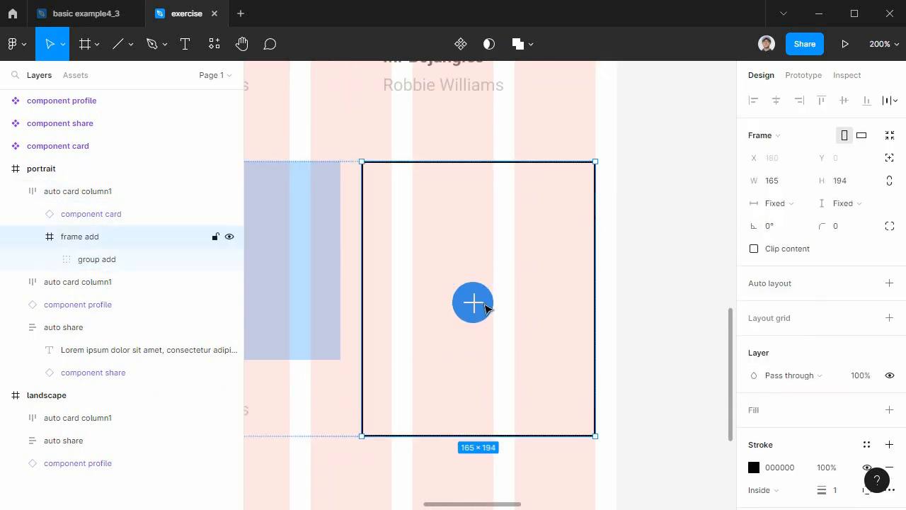
pyautogui.doubleClick(486, 308)
pyautogui.doubleClick(482, 305)
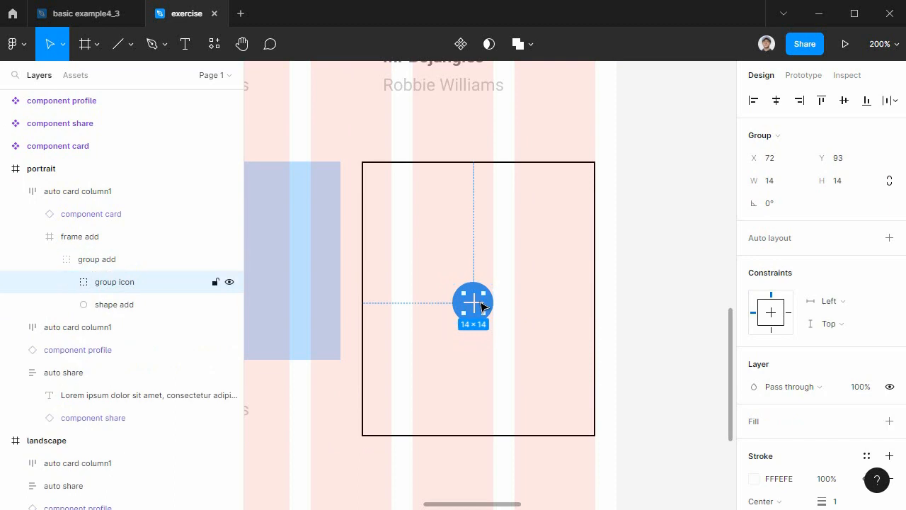
pyautogui.doubleClick(479, 304)
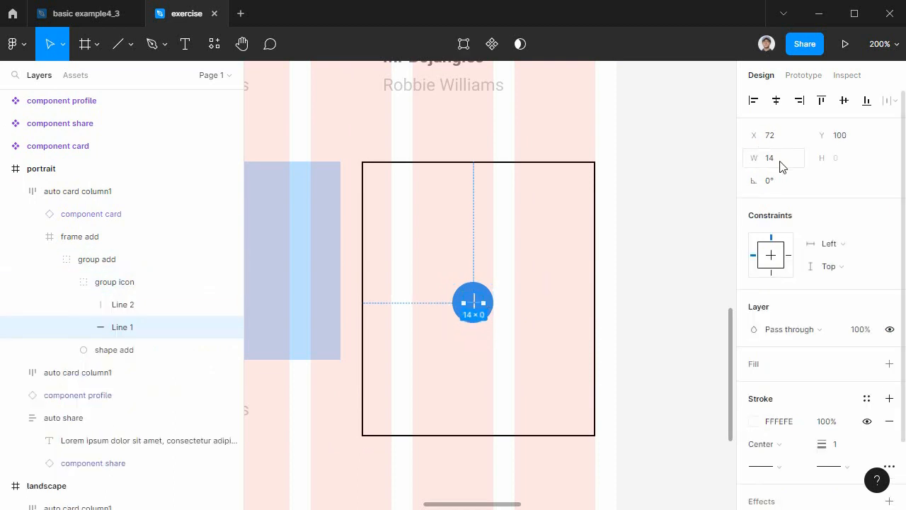
pyautogui.click(779, 139)
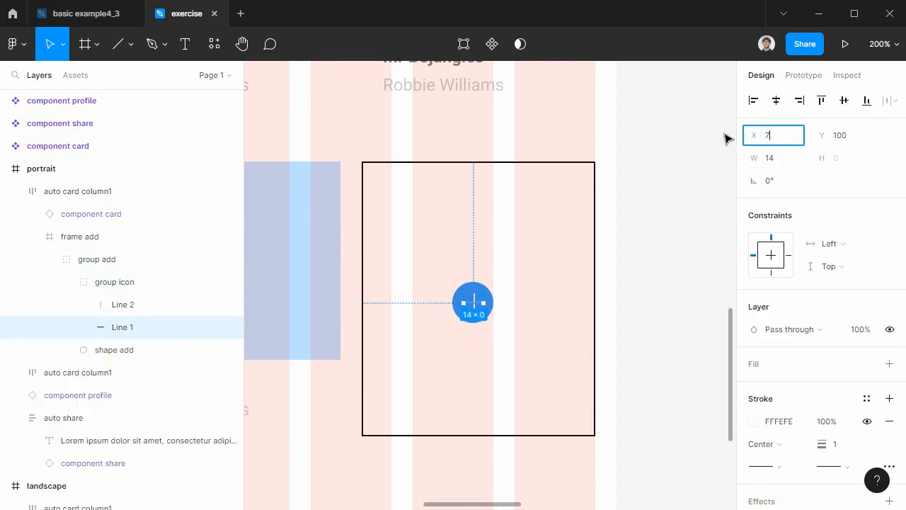
pyautogui.write('73')
pyautogui.press('Return')
pyautogui.click(648, 358)
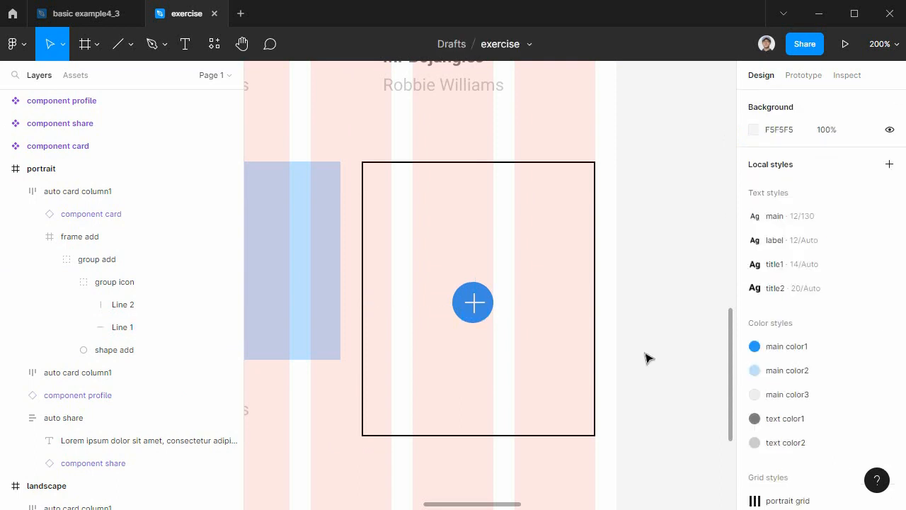
# Set the horizontal and vertical constraints of group add to Center within frame add.
pyautogui.click(486, 300)
pyautogui.doubleClick(486, 300)
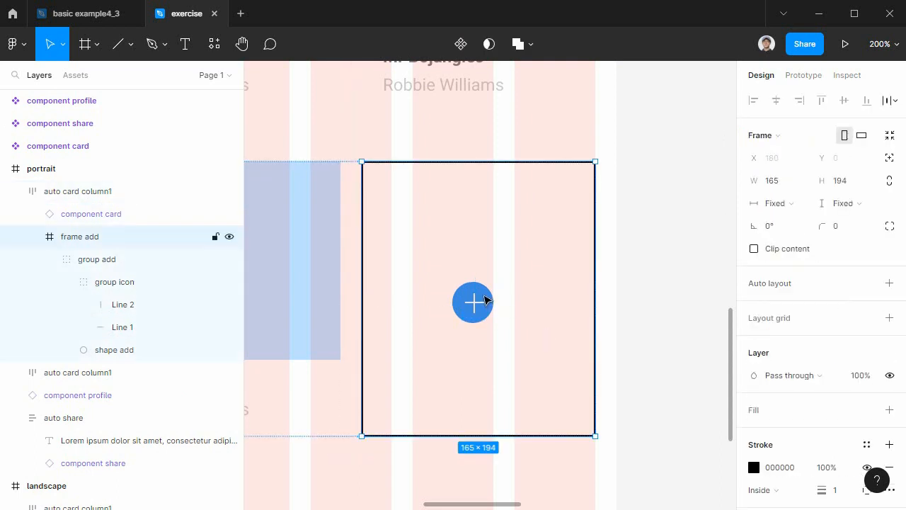
pyautogui.doubleClick(486, 301)
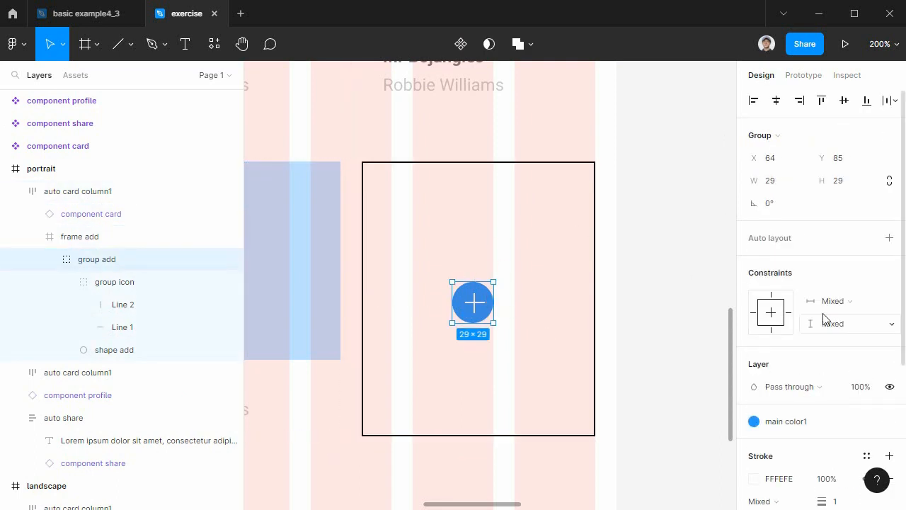
pyautogui.click(50, 259)
pyautogui.click(772, 313)
pyautogui.click(772, 313)
pyautogui.click(516, 188)
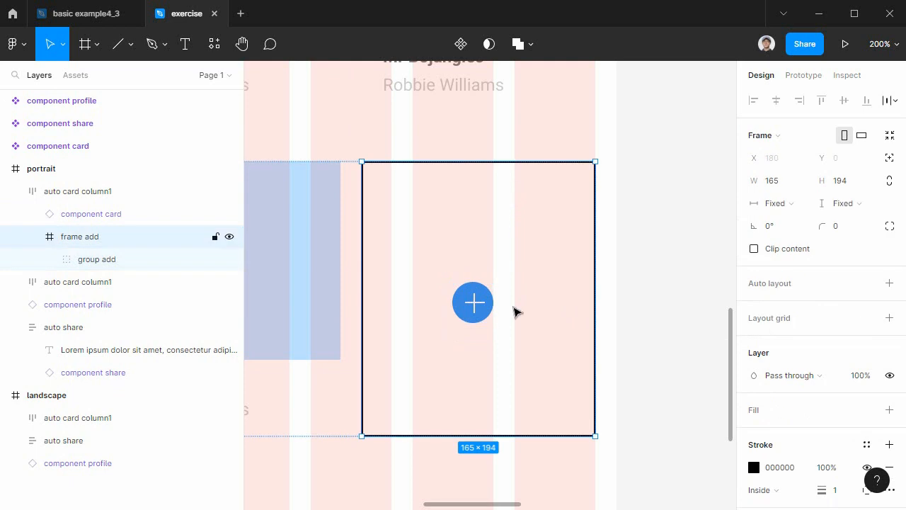
pyautogui.press('Escape')
# Set the horizontal resizing of frame add to Fill container.
pyautogui.click(488, 306)
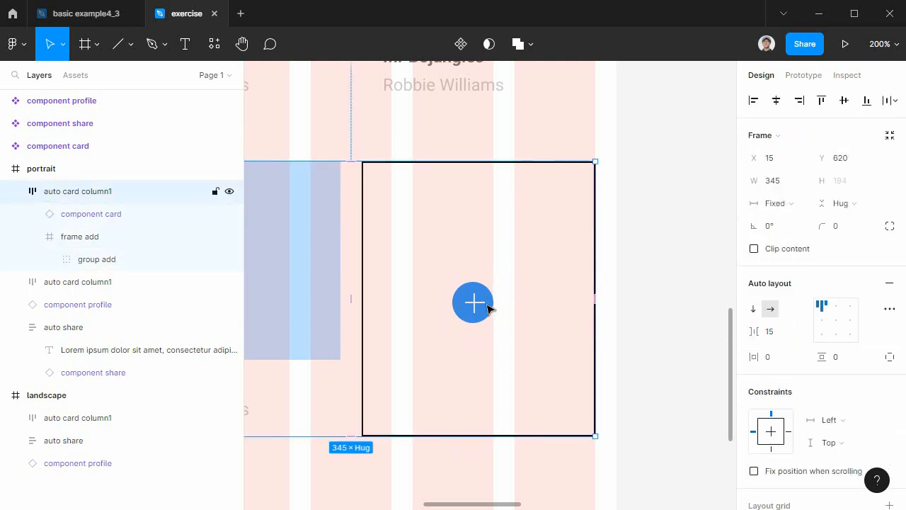
pyautogui.doubleClick(488, 309)
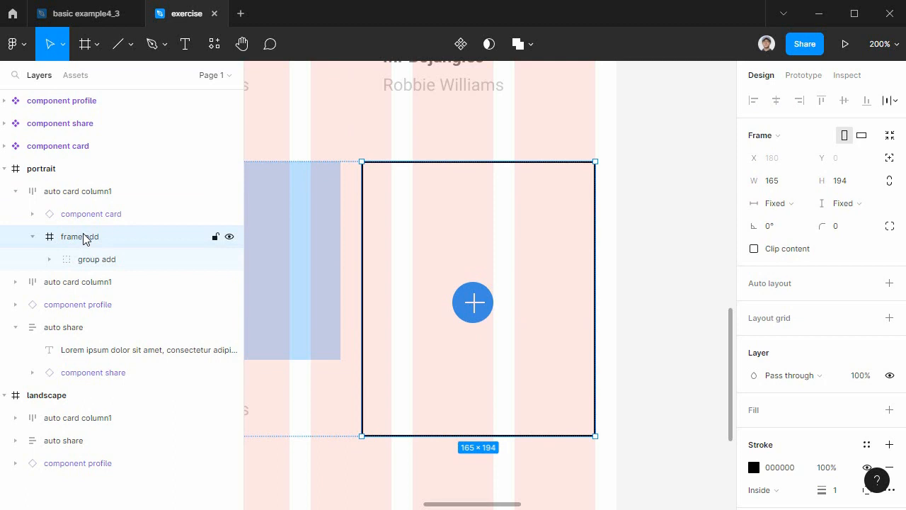
pyautogui.click(783, 204)
pyautogui.click(788, 227)
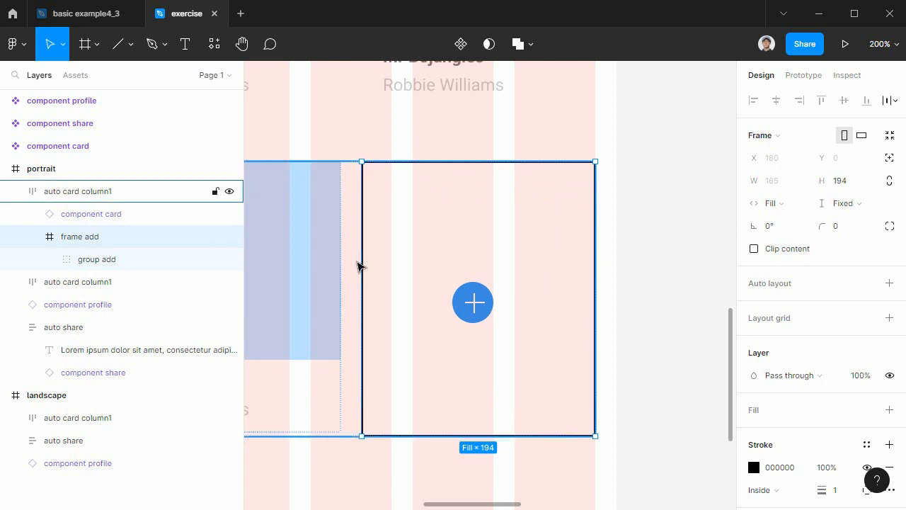
# Set the spacing mode of the second portrait card row, auto card column1, to Space between.
pyautogui.click(66, 195)
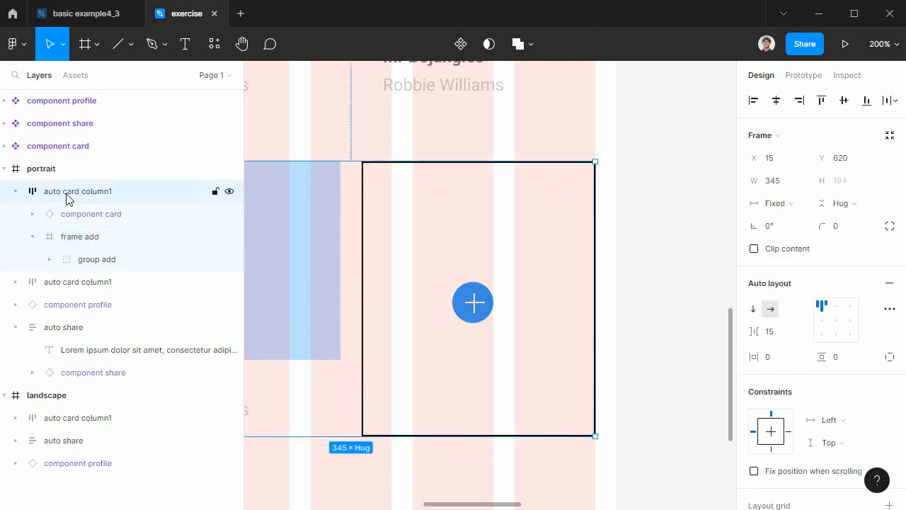
pyautogui.click(890, 310)
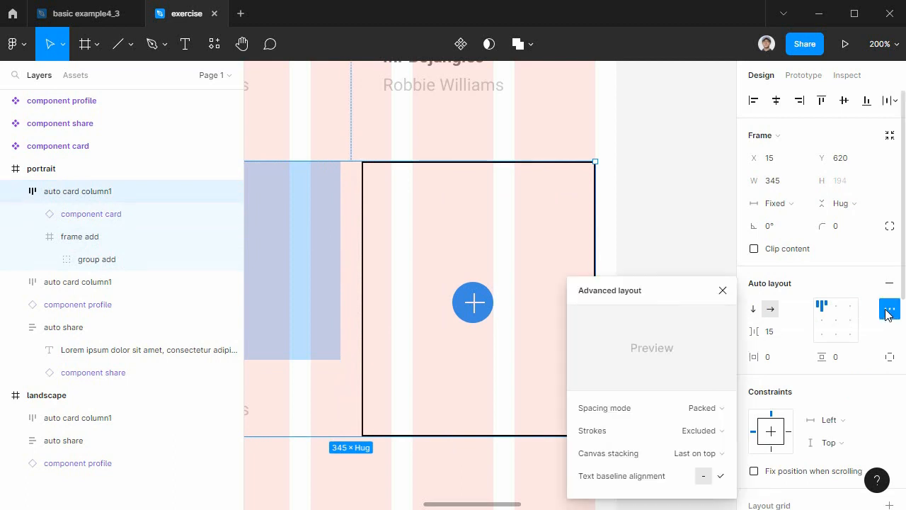
pyautogui.click(701, 409)
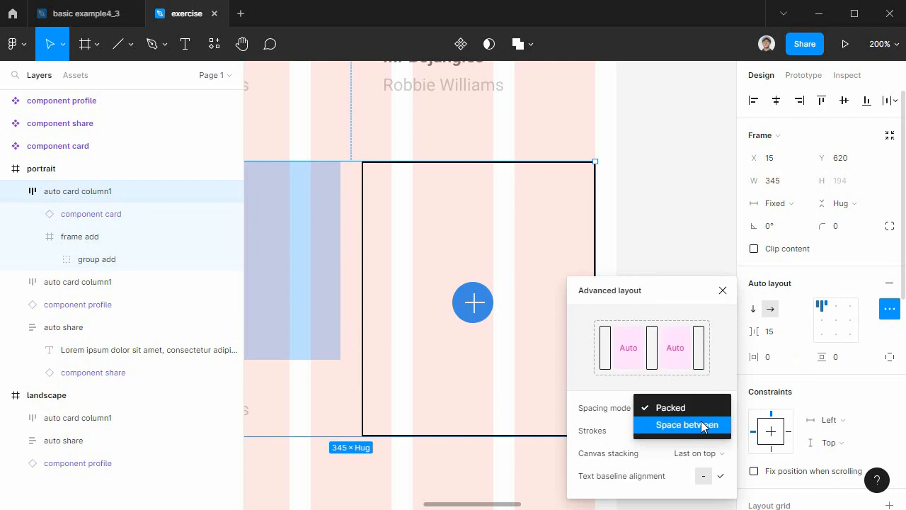
pyautogui.click(701, 425)
pyautogui.click(653, 241)
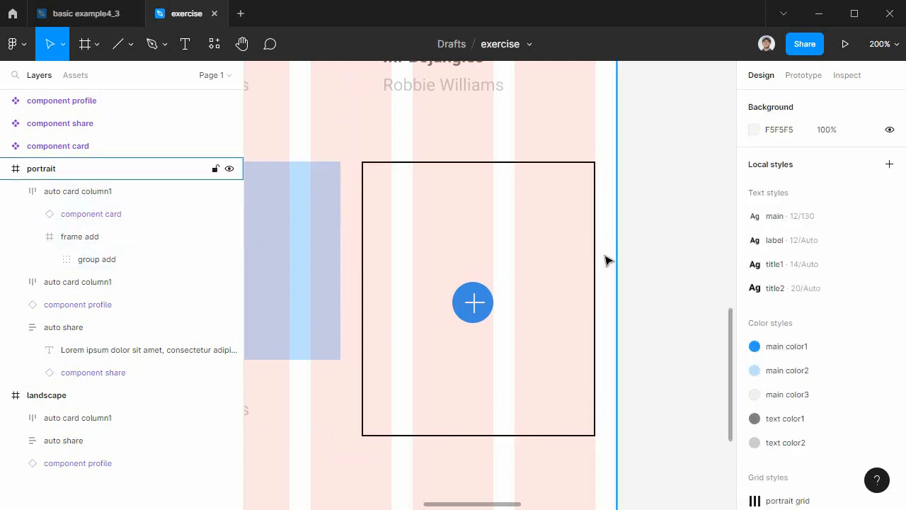
# Change the stroke colour of frame add to FFFFFF and remove the stroke altogether.
pyautogui.press('-')
pyautogui.click(390, 277)
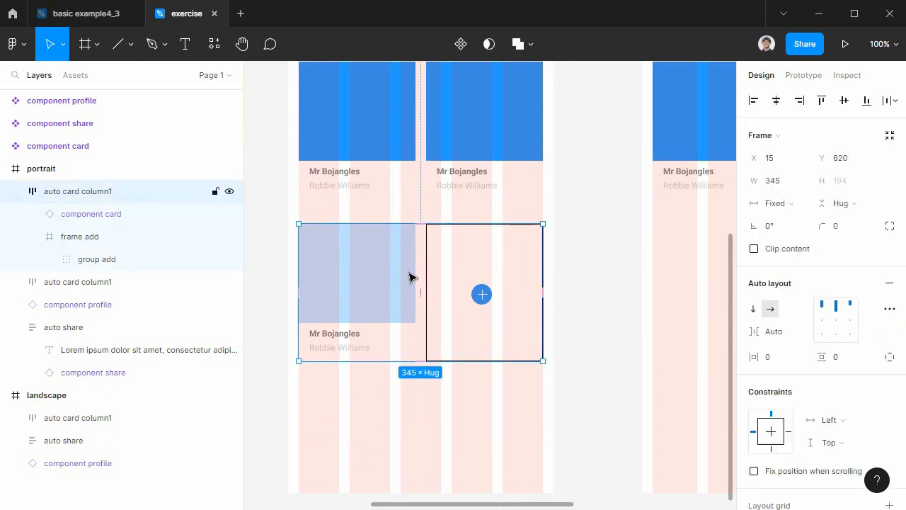
pyautogui.click(447, 279)
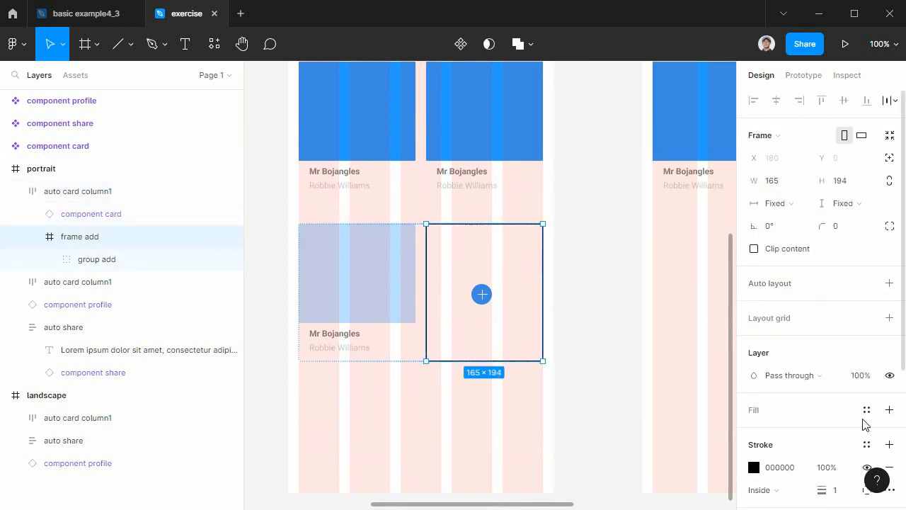
pyautogui.scroll(-3, 822, 470)
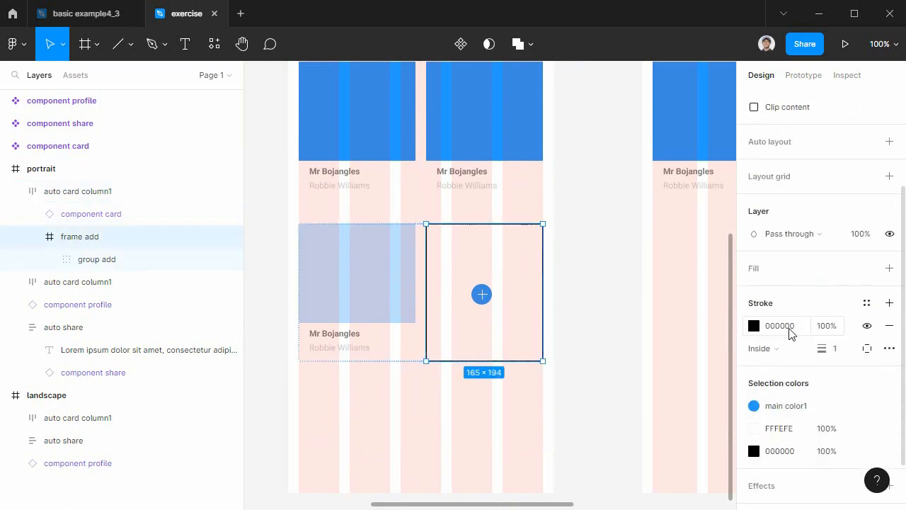
pyautogui.click(791, 333)
pyautogui.click(754, 327)
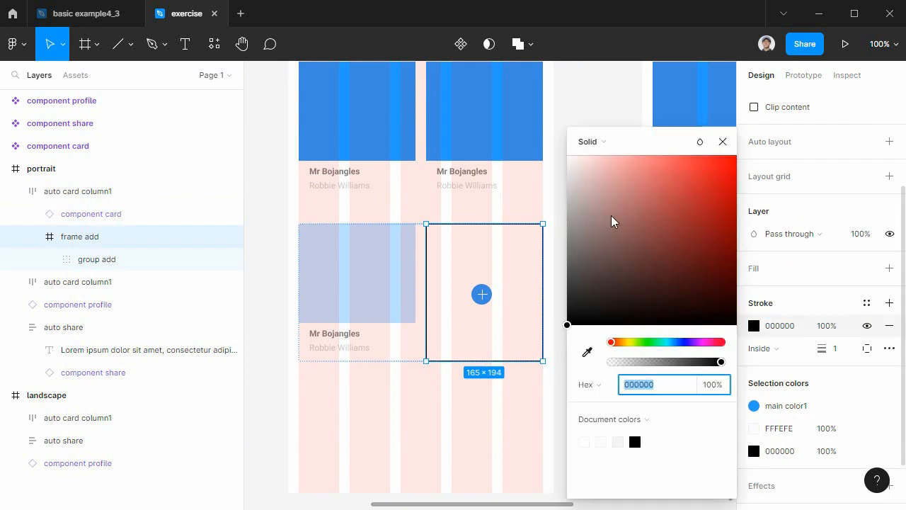
pyautogui.moveTo(647, 188); pyautogui.dragTo(557, 152)
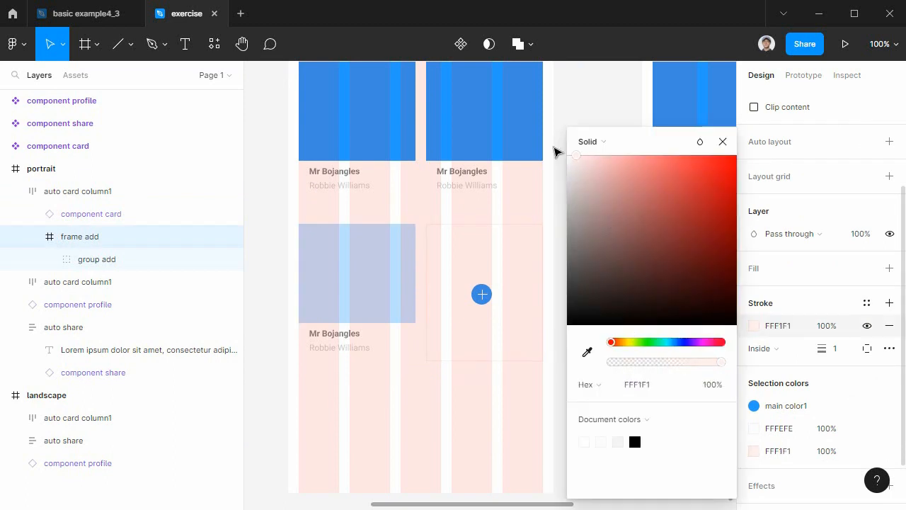
pyautogui.click(723, 144)
pyautogui.click(890, 328)
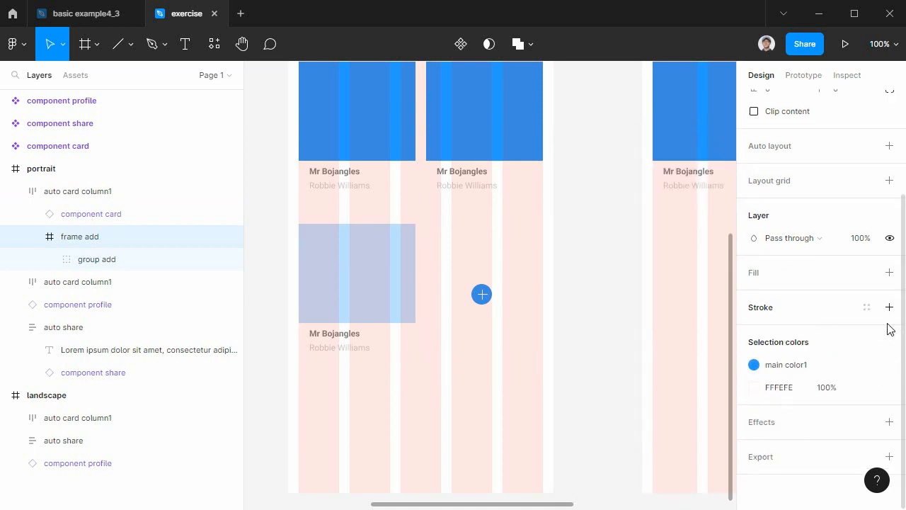
# Reduce the height of frame add to 191 so it matches the neighbouring component card.
pyautogui.click(376, 277)
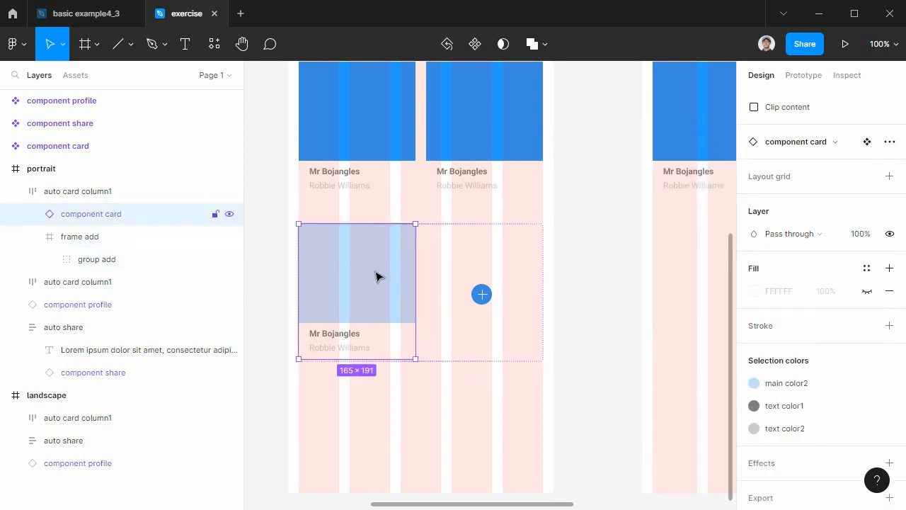
pyautogui.keyDown('shift'); pyautogui.click(445, 266); pyautogui.keyUp('shift')
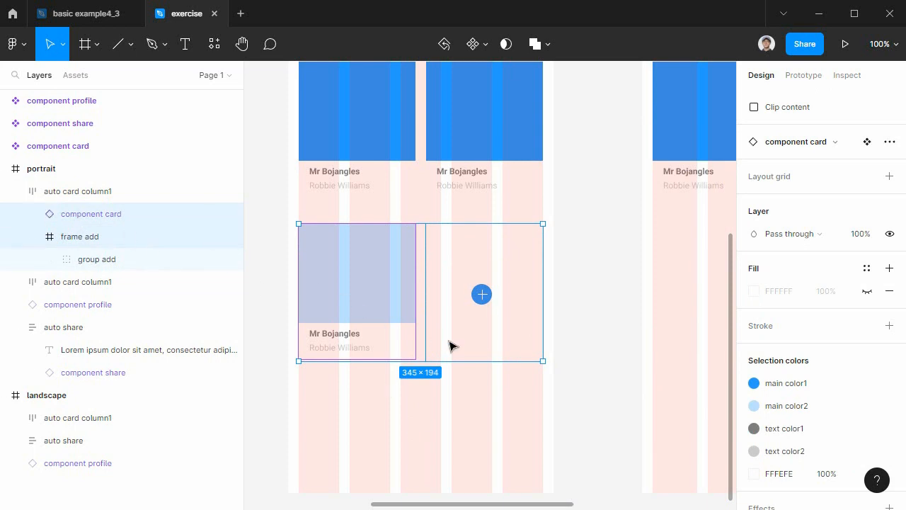
pyautogui.hotkey('ctrl', '+')
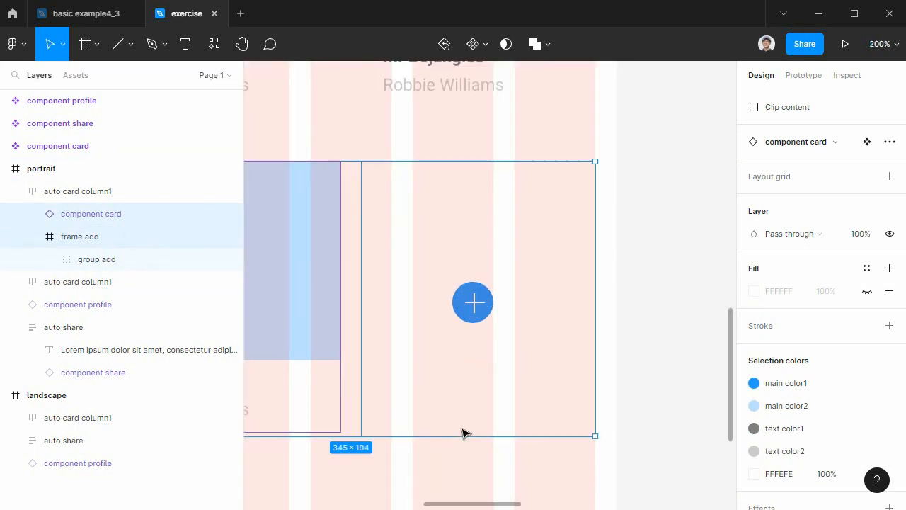
pyautogui.moveTo(461, 420); pyautogui.dragTo(609, 375)
pyautogui.click(593, 362)
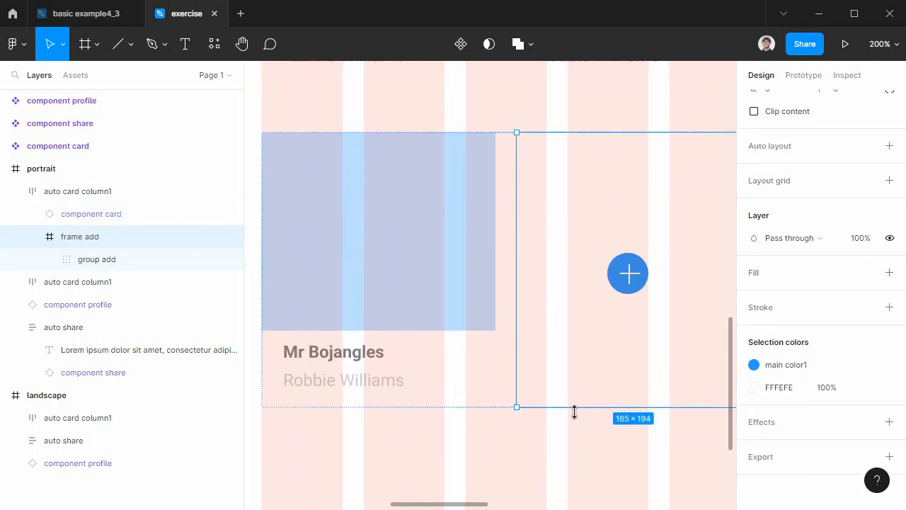
pyautogui.moveTo(573, 407); pyautogui.dragTo(573, 402)
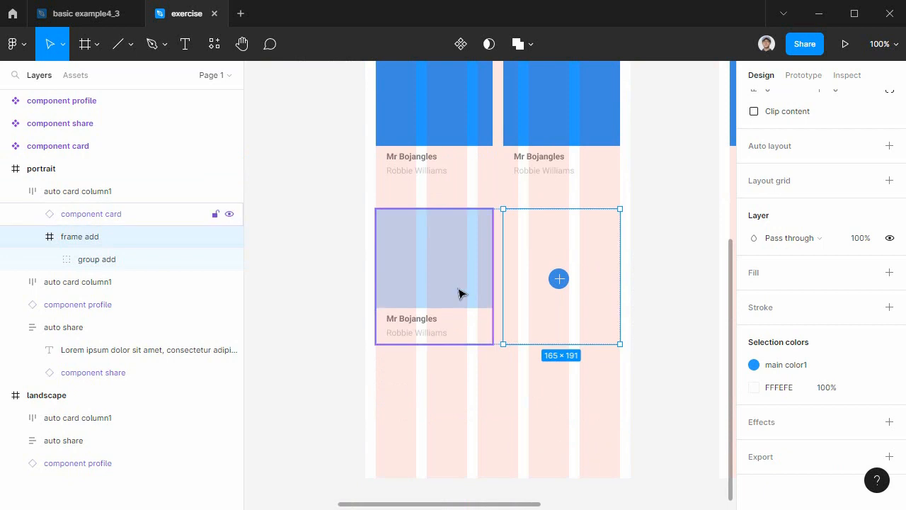
# Reorder the portrait layers so the first card row sits above the second, and rename the second row auto card column2.
pyautogui.click(437, 257)
pyautogui.click(91, 198)
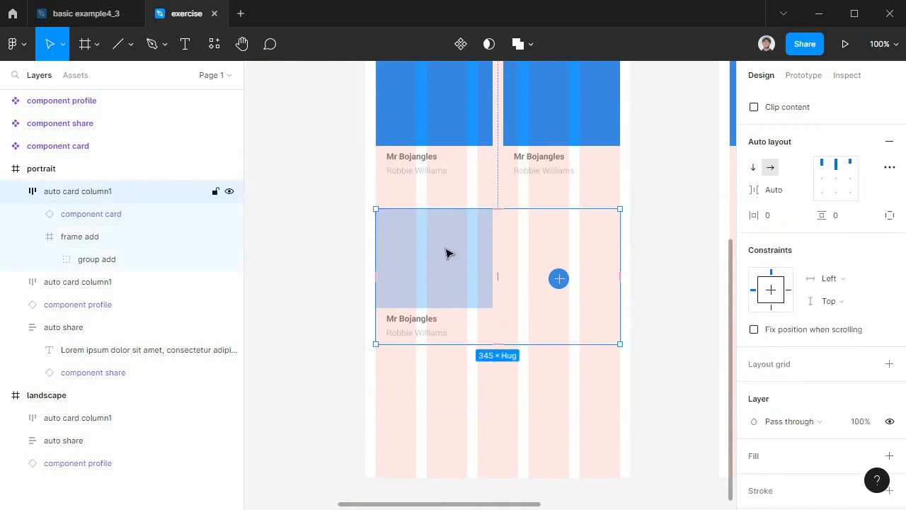
pyautogui.moveTo(420, 257); pyautogui.dragTo(305, 294)
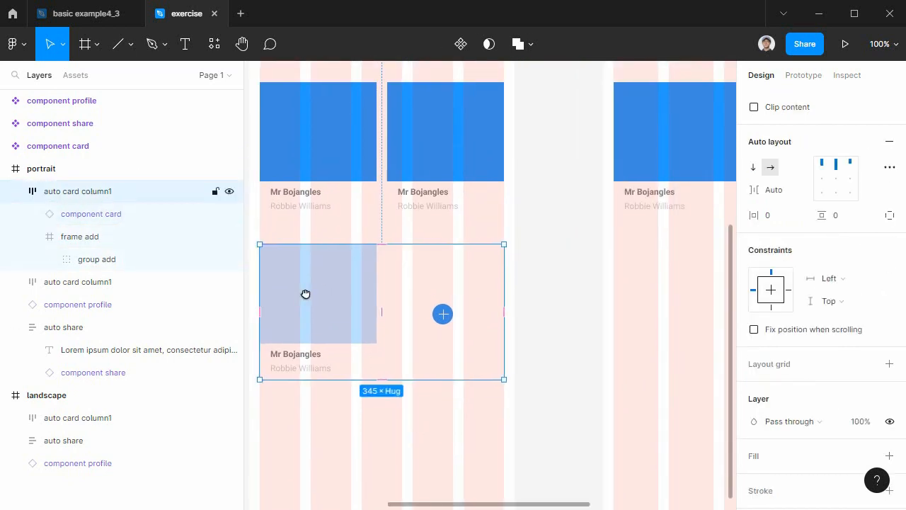
pyautogui.click(340, 177)
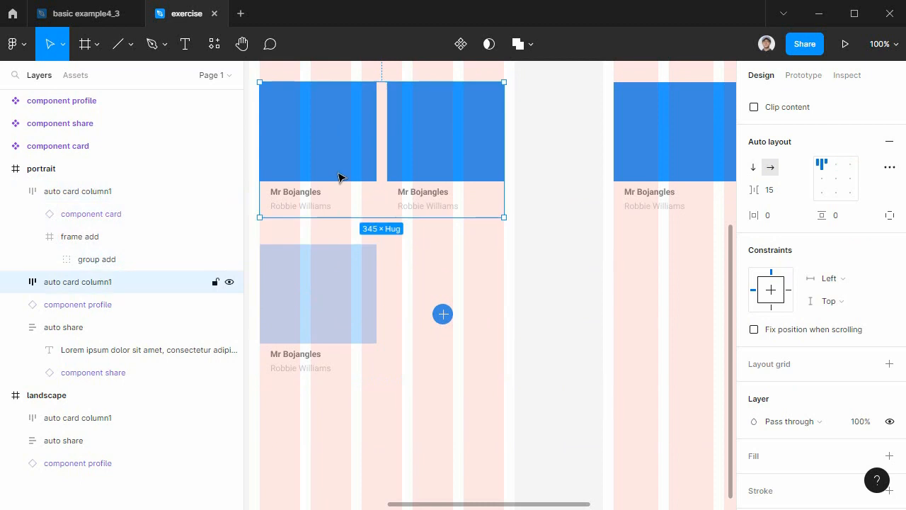
pyautogui.moveTo(114, 280); pyautogui.dragTo(134, 186)
pyautogui.doubleClick(111, 217)
pyautogui.click(127, 218)
pyautogui.write('2')
pyautogui.click(380, 436)
# Duplicate the portrait's auto card column2 row into the landscape frame, beneath its first card row.
pyautogui.click(355, 297)
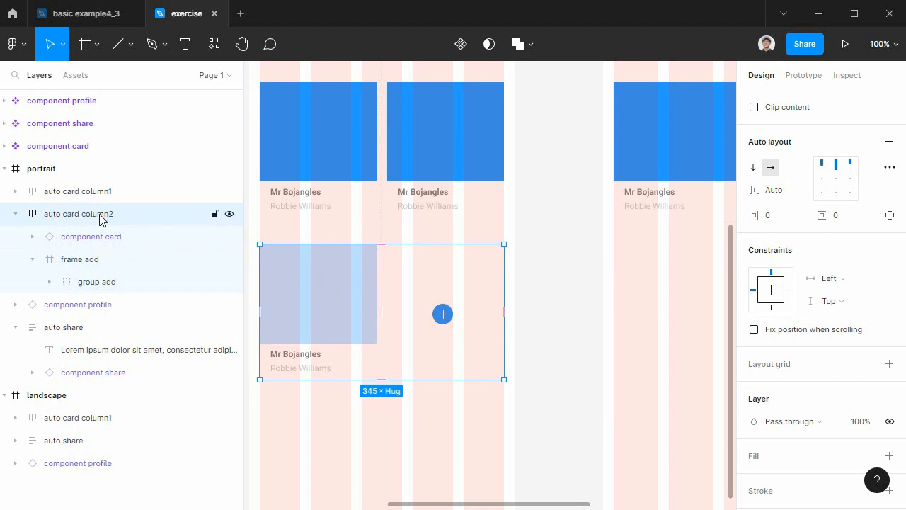
pyautogui.moveTo(302, 288); pyautogui.dragTo(663, 305)
pyautogui.moveTo(687, 413); pyautogui.dragTo(375, 412)
# Try widening the landscape copy of auto card column2 to 610, and undo the resize.
pyautogui.hscroll(3, 492, 385)
pyautogui.hscroll(5, 489, 342)
pyautogui.moveTo(468, 332); pyautogui.dragTo(657, 350)
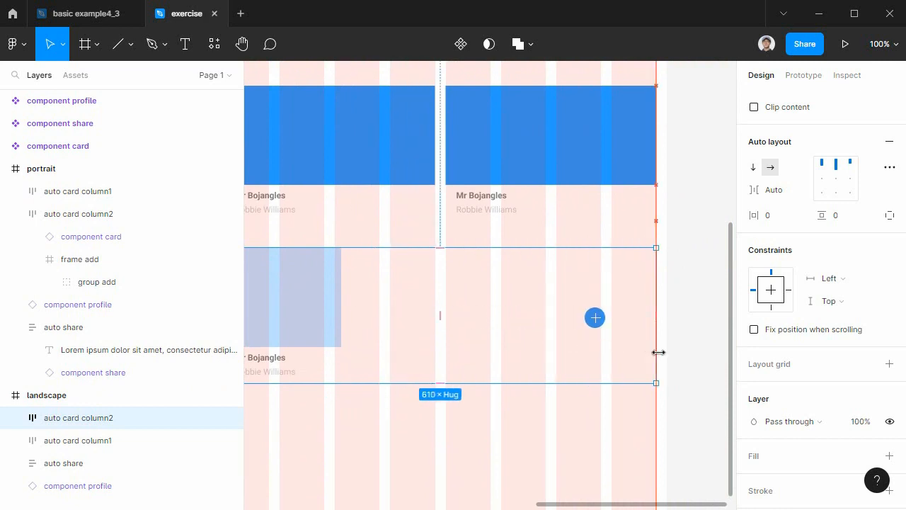
pyautogui.hotkey('ctrl', 'z')
# Display the layer outlines for a close view of the portrait's auto card column2 row.
pyautogui.moveTo(339, 434); pyautogui.dragTo(747, 435)
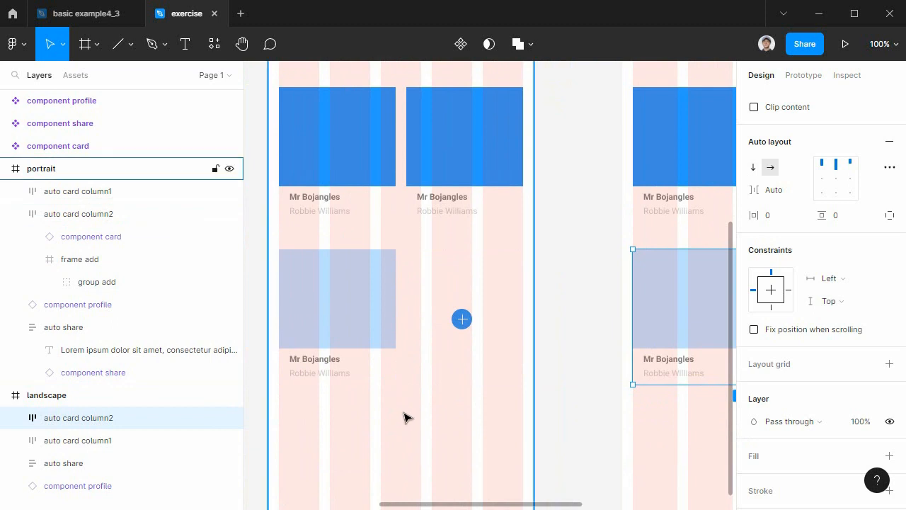
pyautogui.hotkey('ctrl', '+')
pyautogui.moveTo(419, 328); pyautogui.dragTo(648, 254)
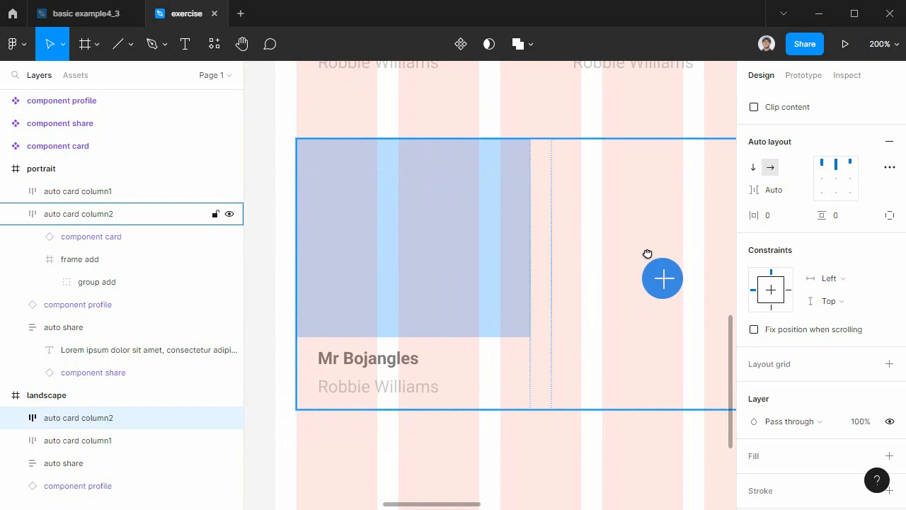
pyautogui.hotkey('ctrl', 'y')
pyautogui.click(565, 384)
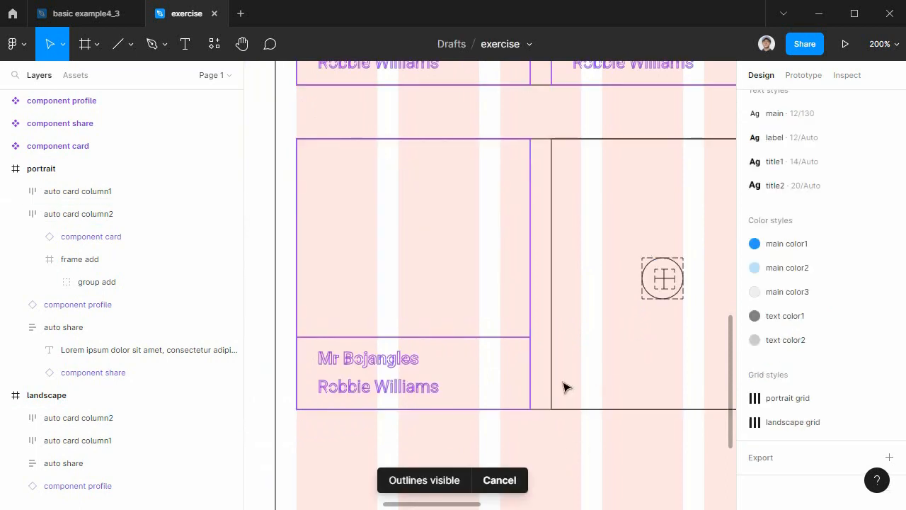
# Set the horizontal resizing of the component card in the portrait's auto card column2 to Fill container.
pyautogui.keyDown('ctrl'); pyautogui.click(534, 261); pyautogui.keyUp('ctrl')
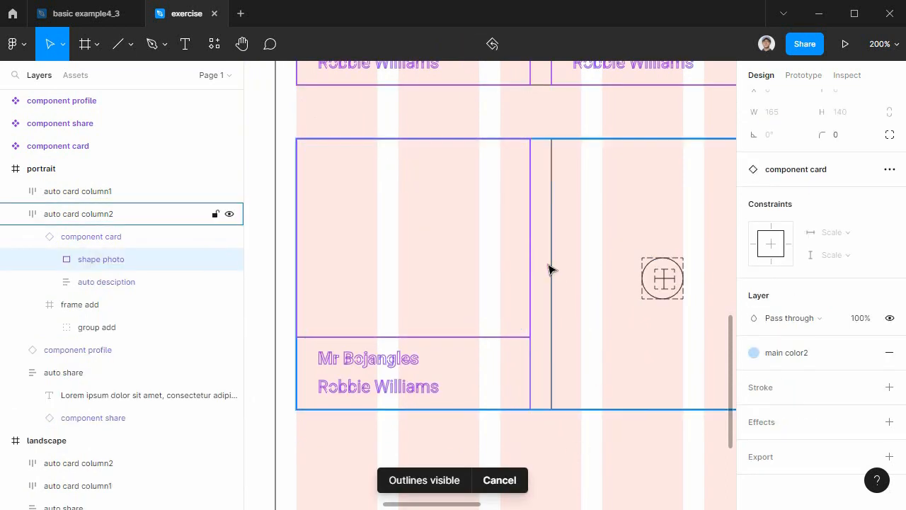
pyautogui.click(104, 243)
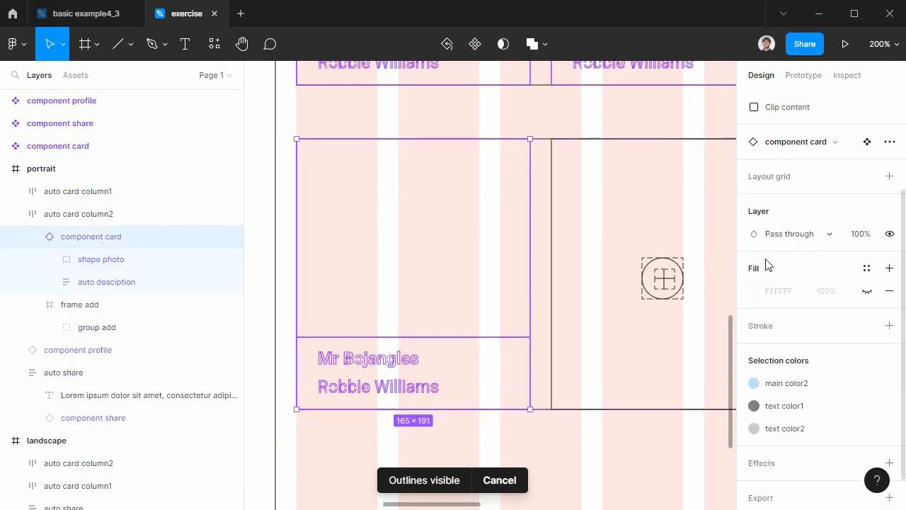
pyautogui.scroll(2, 789, 279)
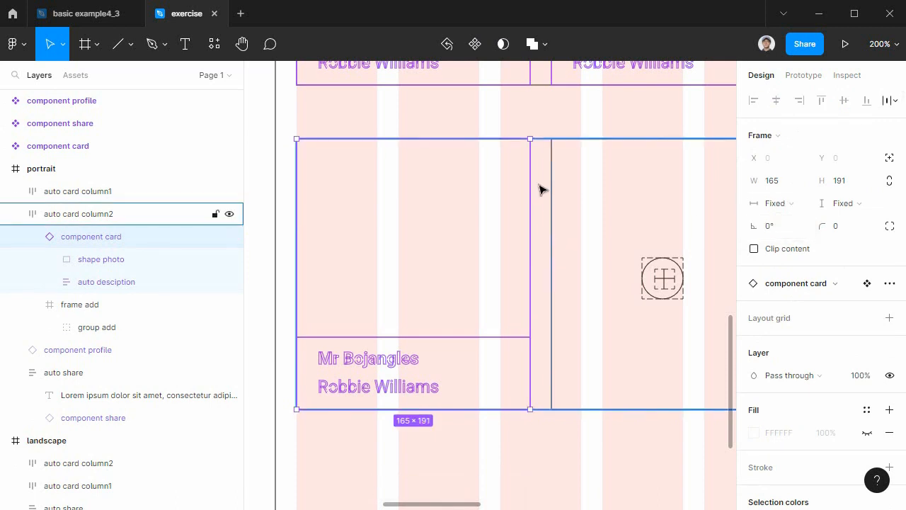
pyautogui.click(778, 203)
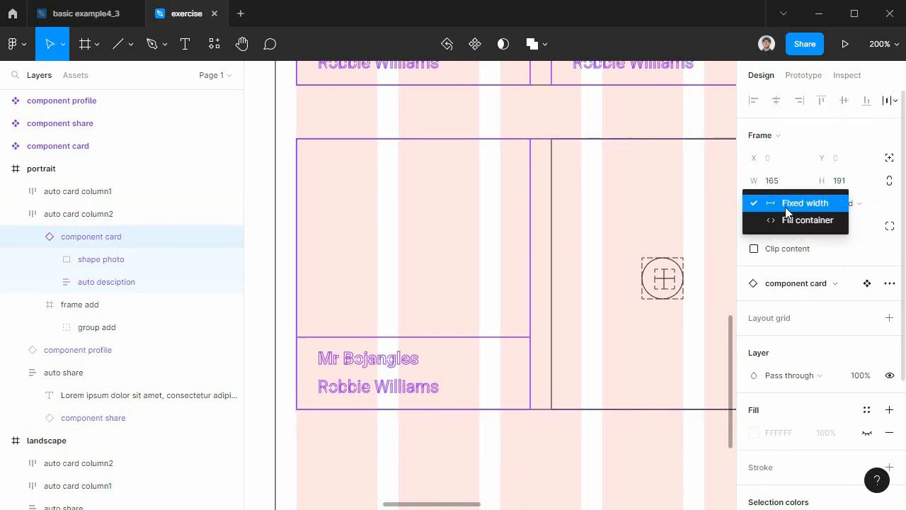
pyautogui.click(787, 220)
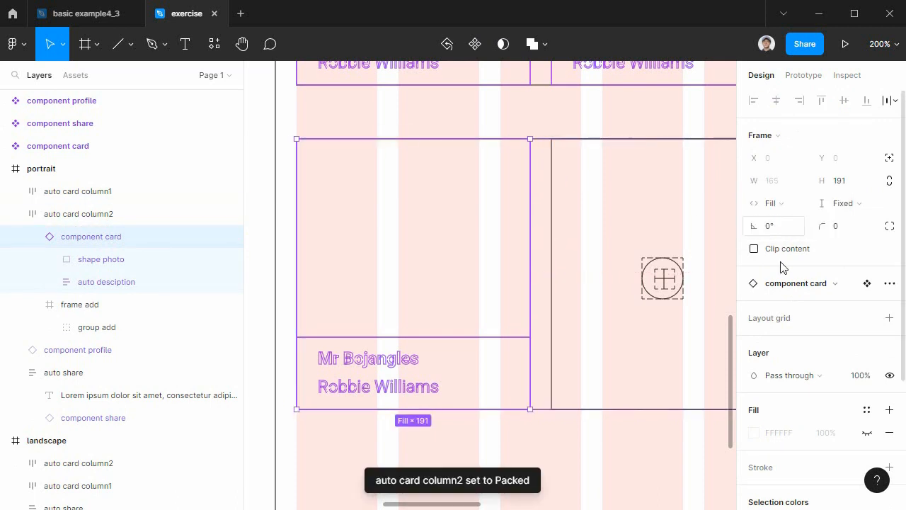
# Set the horizontal resizing of frame add in the portrait's auto card column2 to Fill container.
pyautogui.click(554, 235)
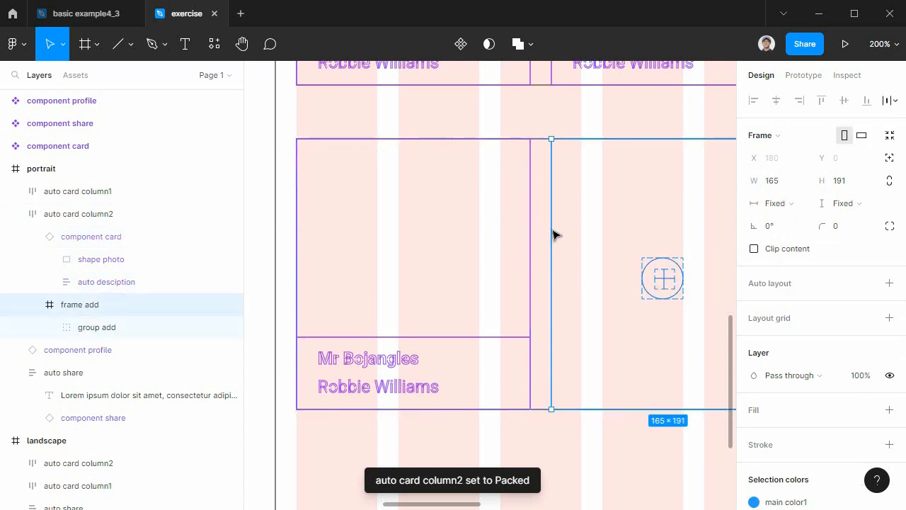
pyautogui.click(782, 206)
pyautogui.click(787, 219)
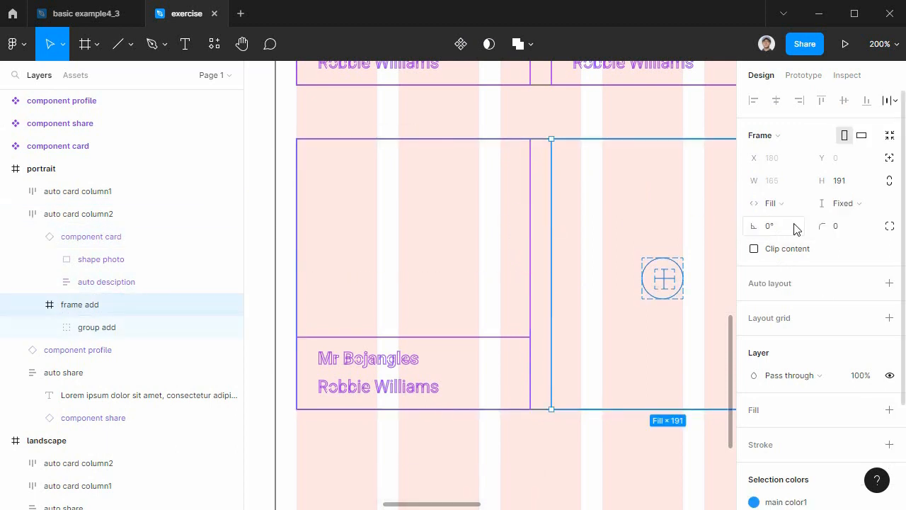
# Review the auto layout of the portrait's auto card column2, its component card's resizing, and the constraints of group add.
pyautogui.press('space')
pyautogui.moveTo(654, 452); pyautogui.dragTo(544, 453)
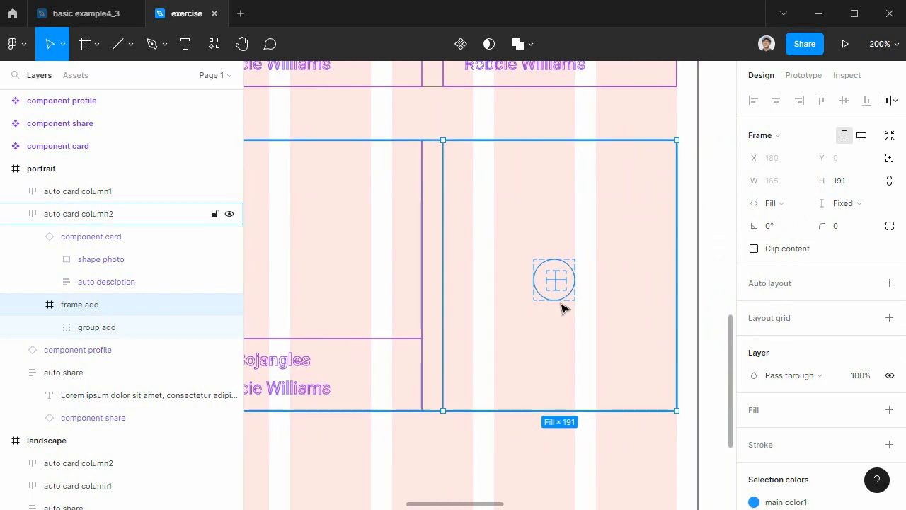
pyautogui.press('Escape')
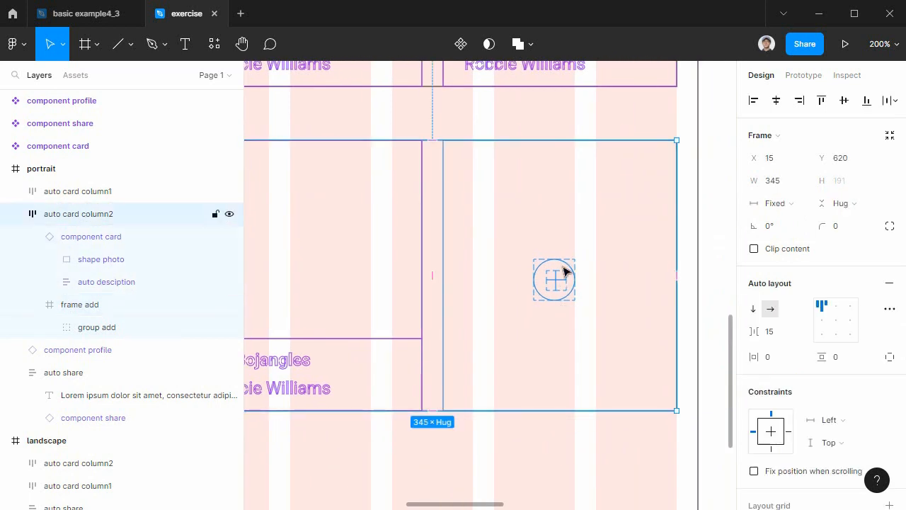
pyautogui.click(115, 243)
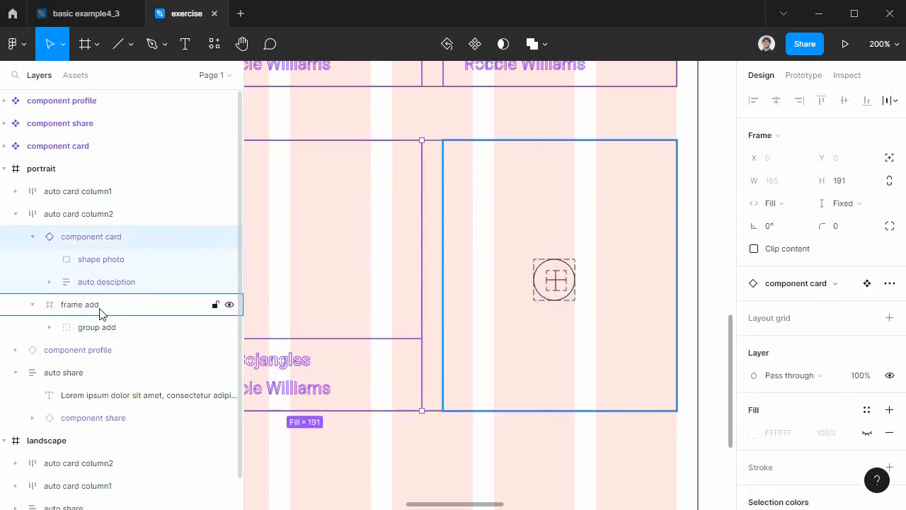
pyautogui.click(103, 333)
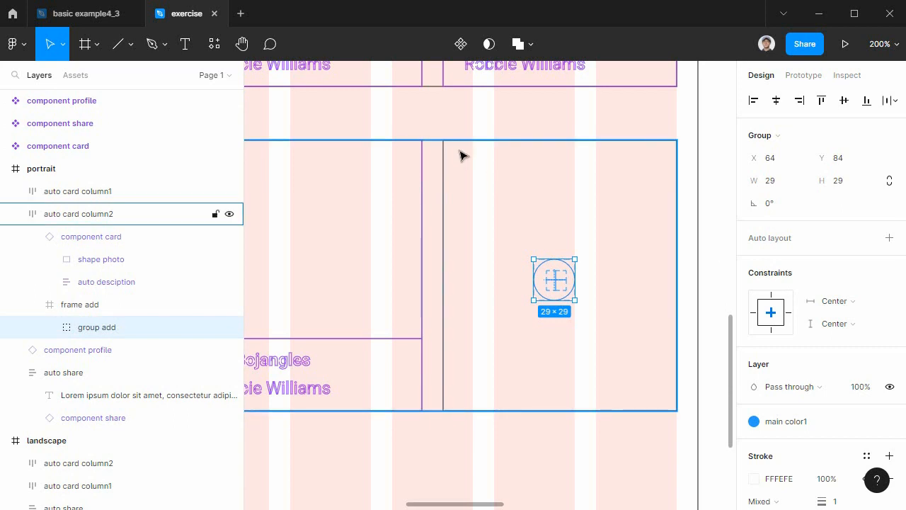
pyautogui.click(34, 237)
pyautogui.hotkey('shift', '0')
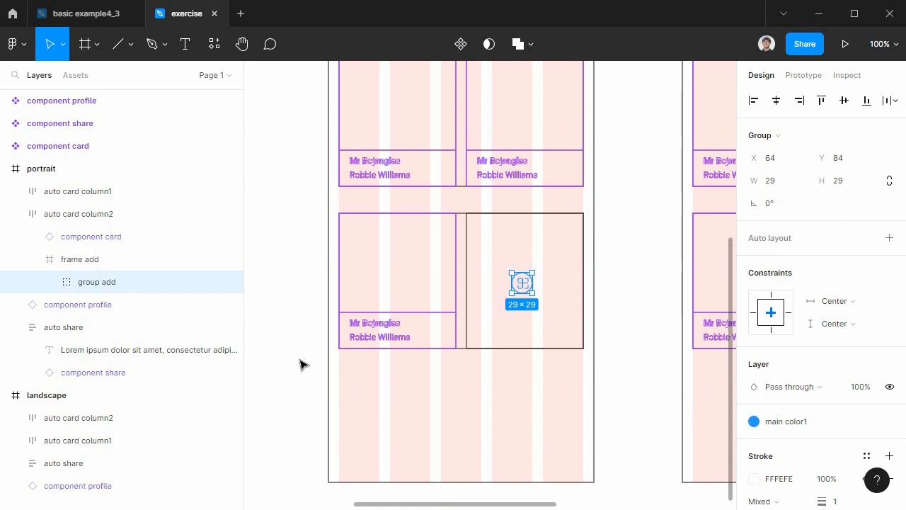
# Hide the layer outlines and delete the auto card column2 row from the landscape frame.
pyautogui.hotkey('ctrl', 'y')
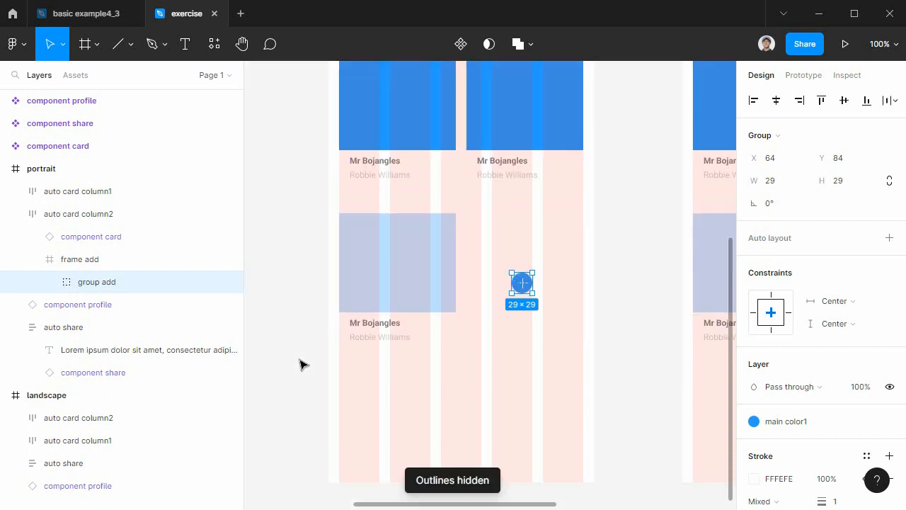
pyautogui.click(667, 388)
pyautogui.hscroll(5, 567, 389)
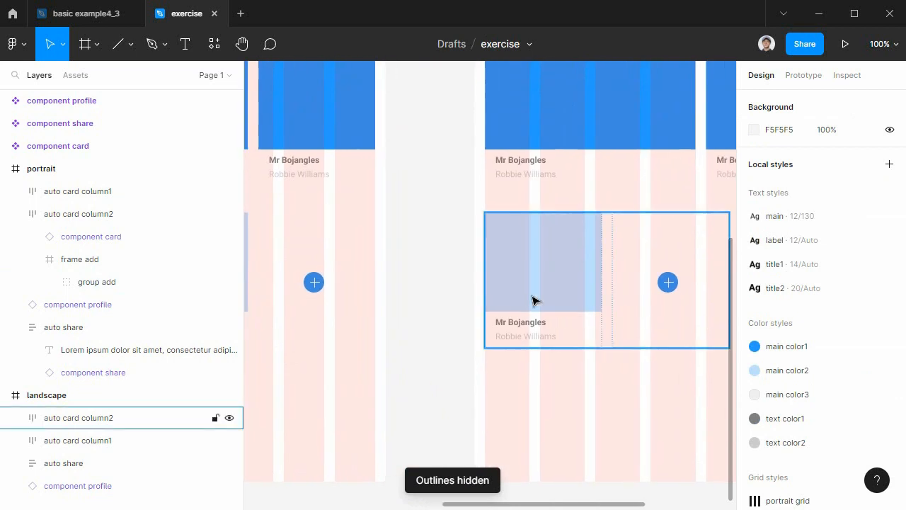
pyautogui.click(544, 272)
pyautogui.press('Delete')
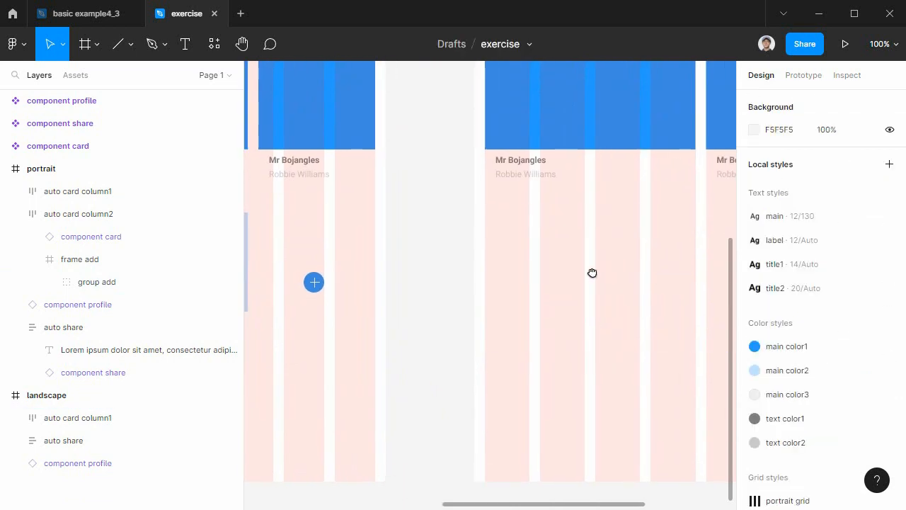
# Copy the portrait's auto card column2 row into the landscape frame, placing it at X 15, Y 620.
pyautogui.hscroll(-5, 519, 269)
pyautogui.click(509, 272)
pyautogui.moveTo(451, 265); pyautogui.dragTo(534, 281)
pyautogui.hscroll(4, 379, 399)
pyautogui.hscroll(-2, 498, 376)
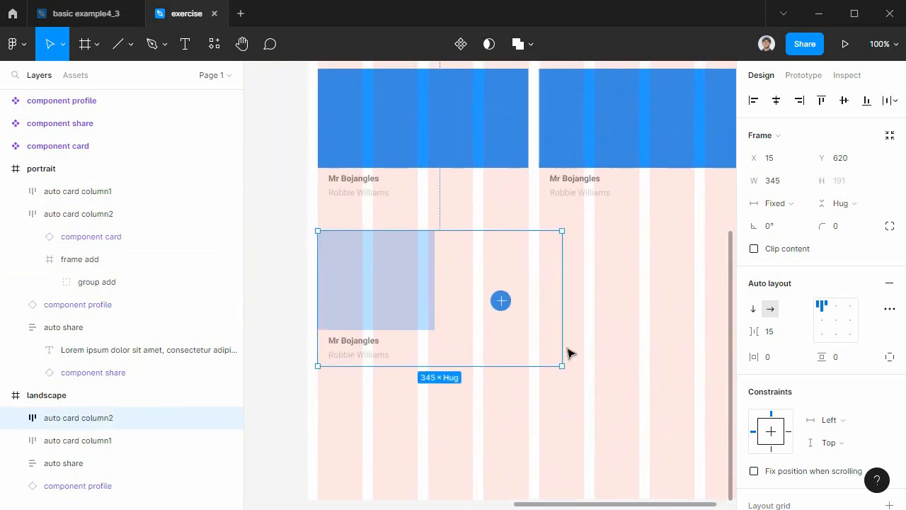
# Widen the landscape's auto card column2 row to 610 so it spans the grid columns.
pyautogui.moveTo(563, 327); pyautogui.dragTo(622, 326)
pyautogui.hscroll(-3, 486, 406)
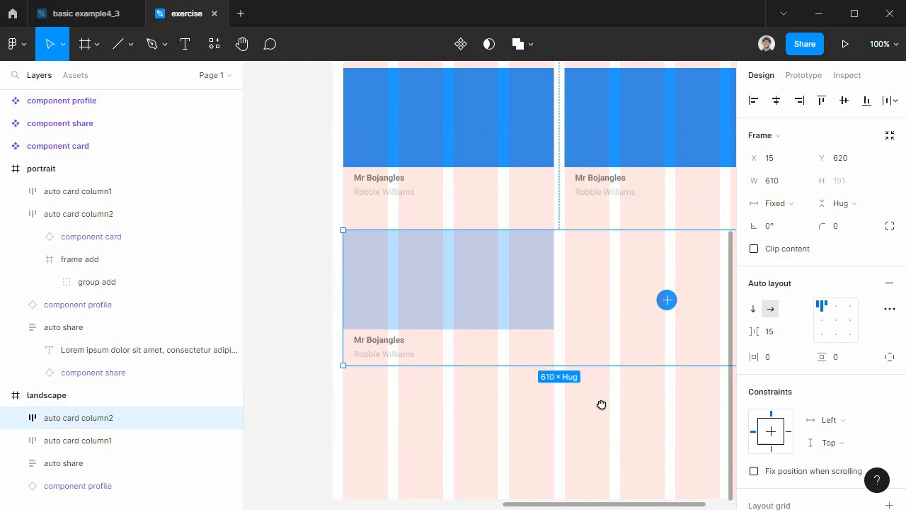
pyautogui.hscroll(-6, 421, 427)
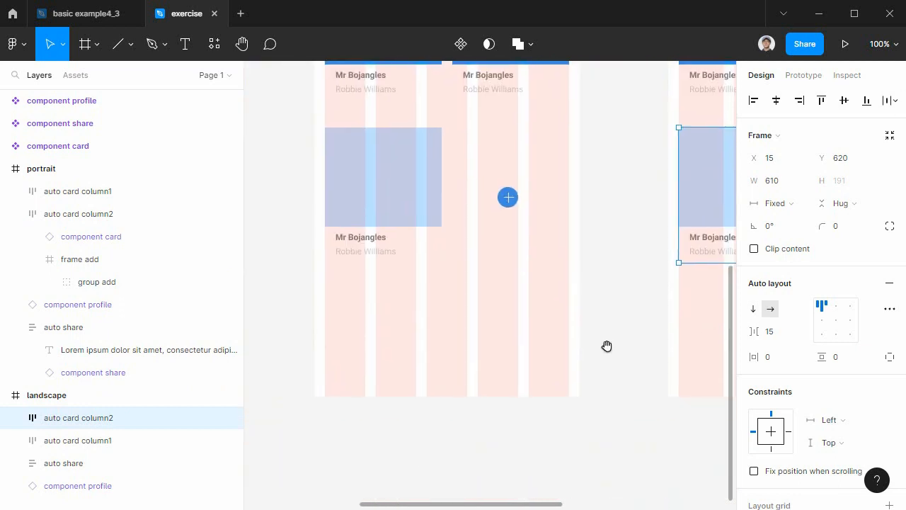
pyautogui.scroll(-3, 593, 400)
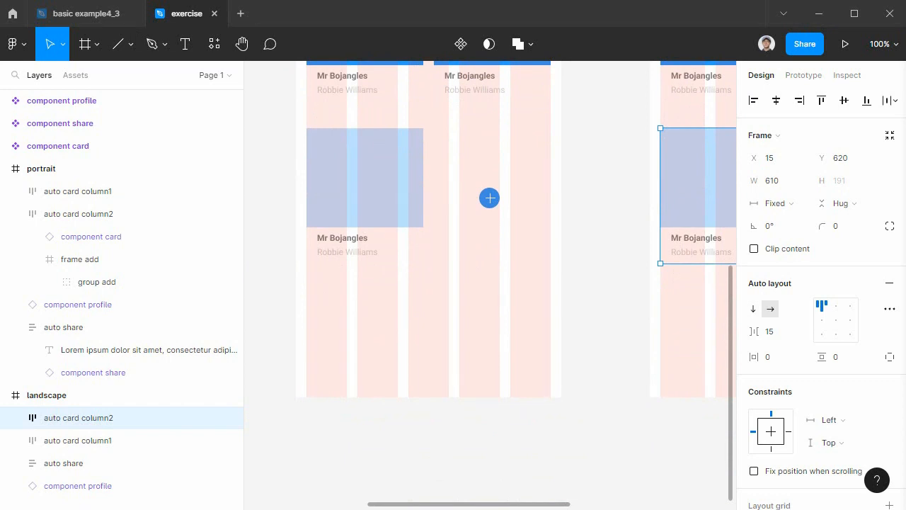
# Set the portrait frame's height to 1300.
pyautogui.click(456, 305)
pyautogui.scroll(6, 476, 340)
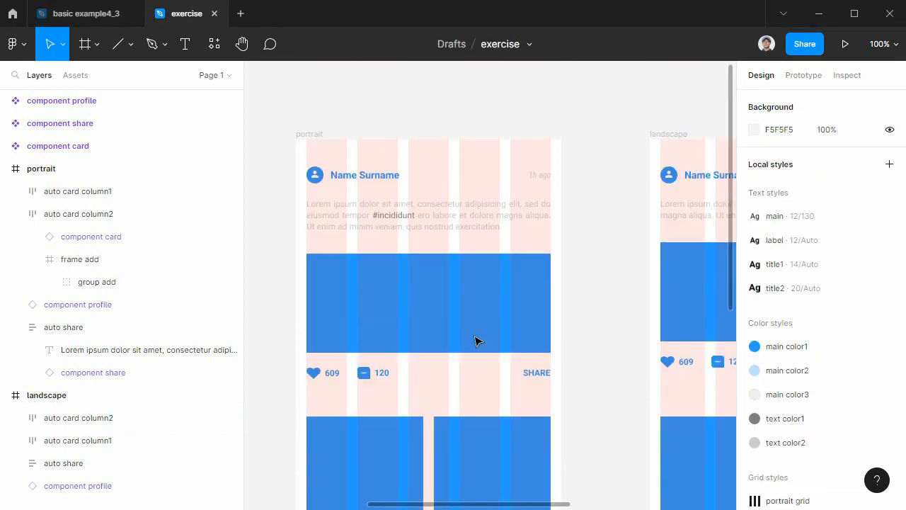
pyautogui.scroll(-4, 475, 341)
pyautogui.scroll(-5, 478, 340)
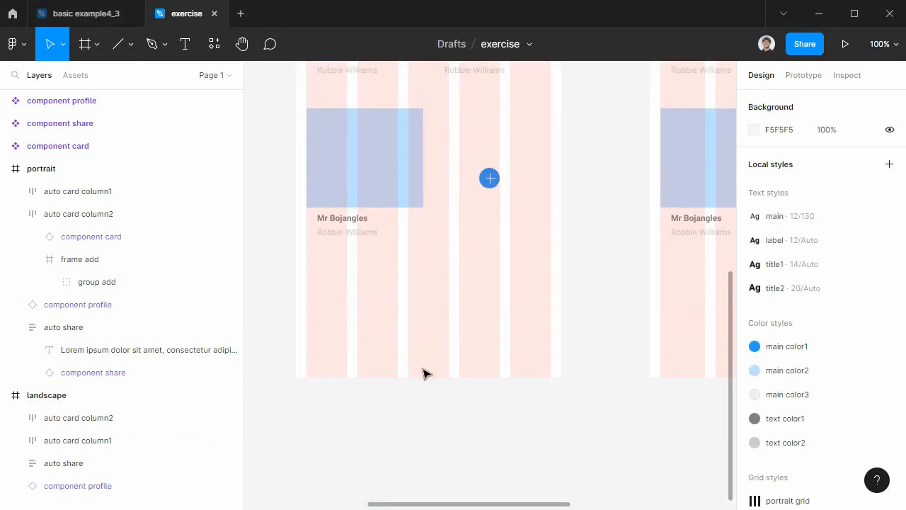
pyautogui.scroll(9, 446, 337)
pyautogui.scroll(11, 446, 336)
pyautogui.click(313, 369)
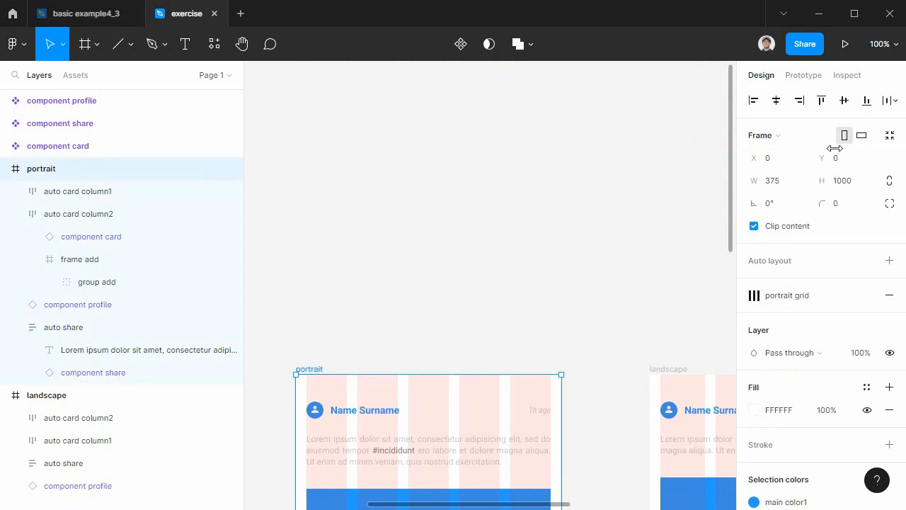
pyautogui.click(850, 188)
pyautogui.write('1300')
pyautogui.press('Return')
pyautogui.click(605, 393)
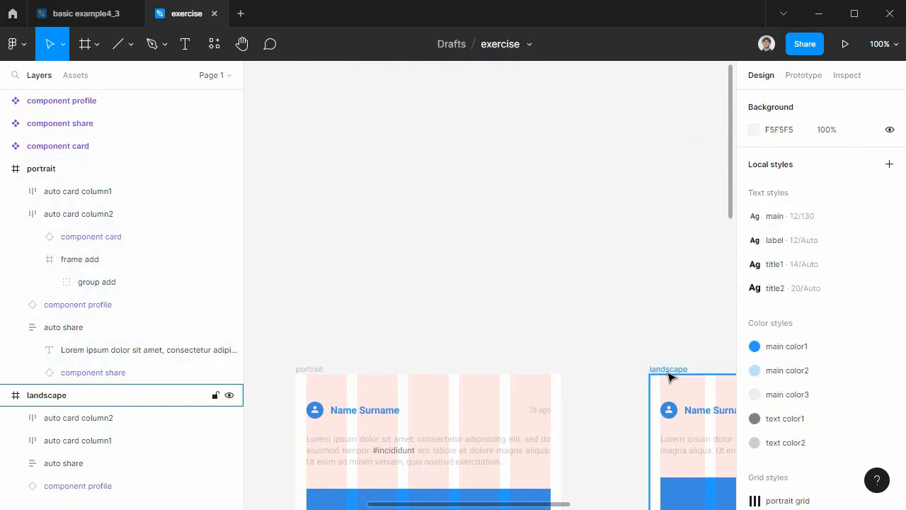
# Set the landscape frame's height to 1300.
pyautogui.click(669, 371)
pyautogui.click(851, 184)
pyautogui.write('13')
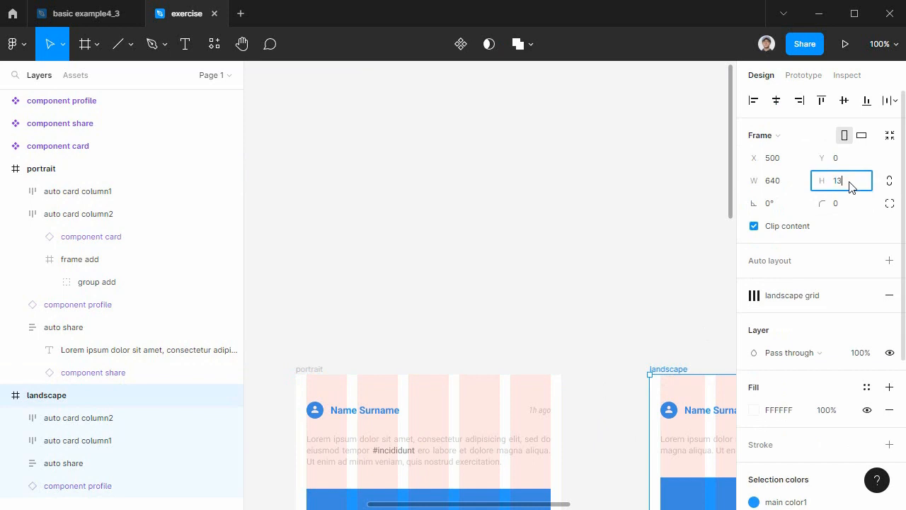
pyautogui.press('Return')
pyautogui.click(599, 395)
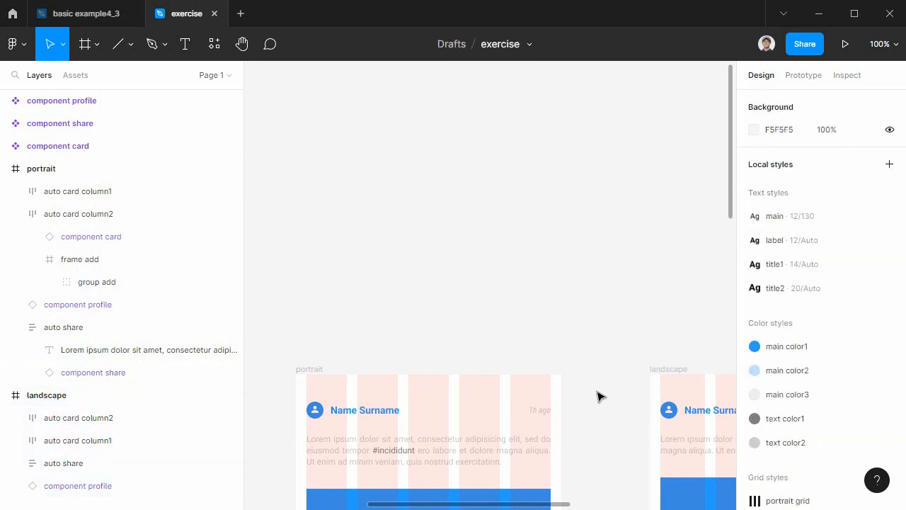
# Paste the FEATURED text below the portrait's second card row.
pyautogui.scroll(-5, 598, 398)
pyautogui.scroll(-5, 598, 401)
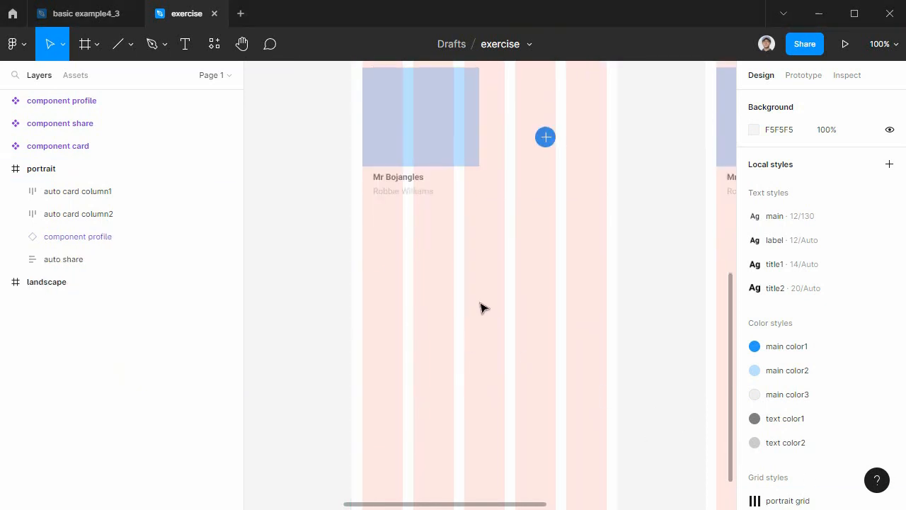
pyautogui.hotkey('ctrl', 'v')
# Copy the group icon from the portrait's component share and paste it into the portrait frame, beside the FEATURED text.
pyautogui.scroll(4, 559, 319)
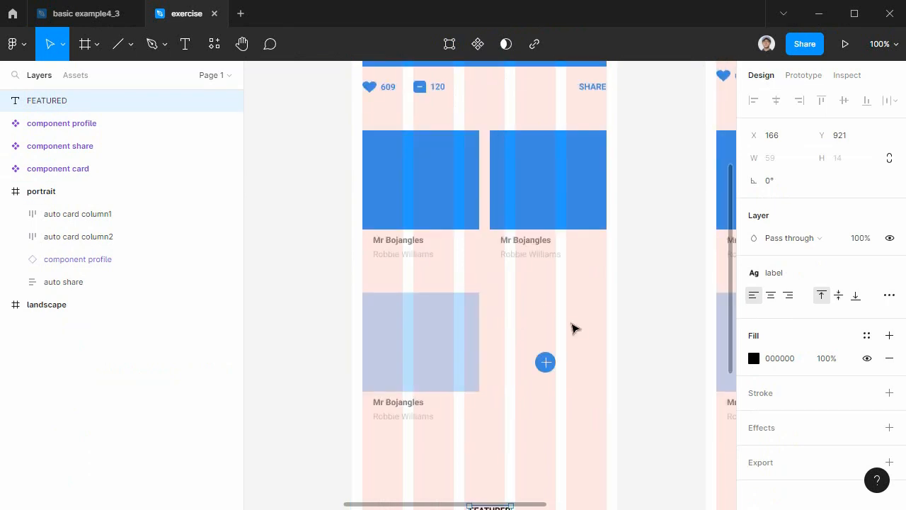
pyautogui.click(435, 145)
pyautogui.doubleClick(434, 145)
pyautogui.doubleClick(435, 145)
pyautogui.hotkey('ctrl', 'c')
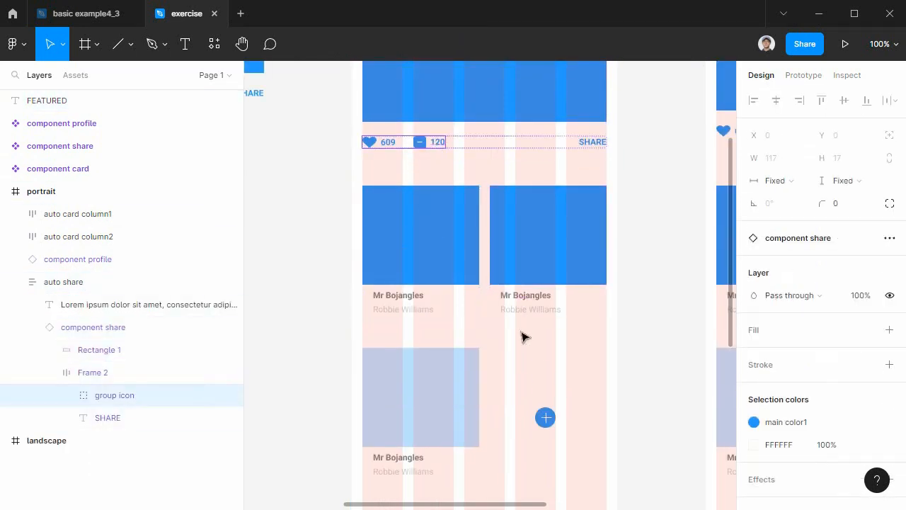
pyautogui.scroll(-6, 522, 328)
pyautogui.click(514, 283)
pyautogui.hotkey('ctrl', 'v')
pyautogui.moveTo(524, 286); pyautogui.dragTo(613, 204)
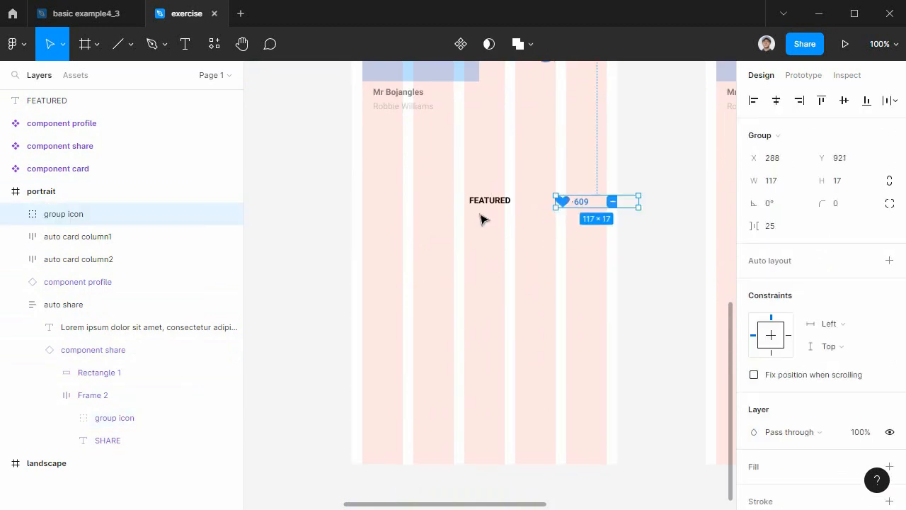
# Move the FEATURED text to X 24, Y 927 and the pasted group icon to X 243, Y 929.
pyautogui.moveTo(487, 202); pyautogui.dragTo(388, 208)
pyautogui.moveTo(588, 208); pyautogui.dragTo(560, 211)
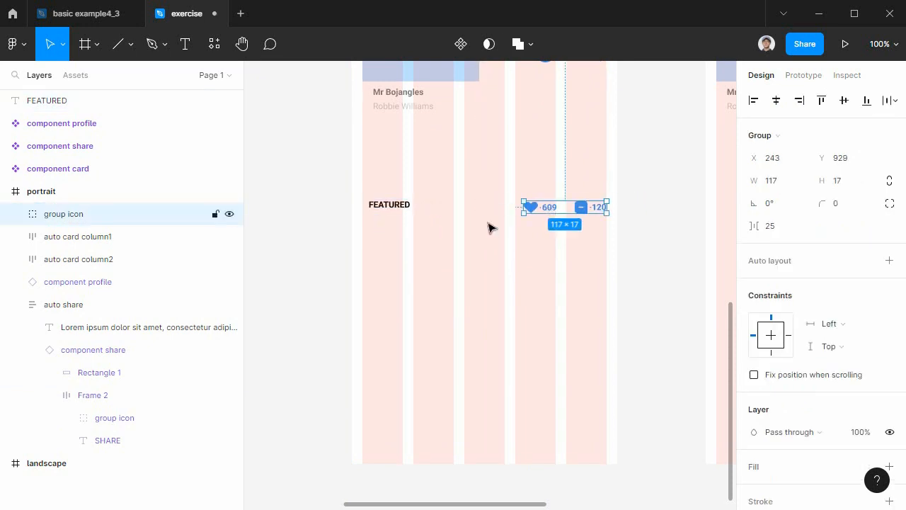
# Change the FEATURED text's fill color to FFFFFF.
pyautogui.click(401, 207)
pyautogui.click(754, 358)
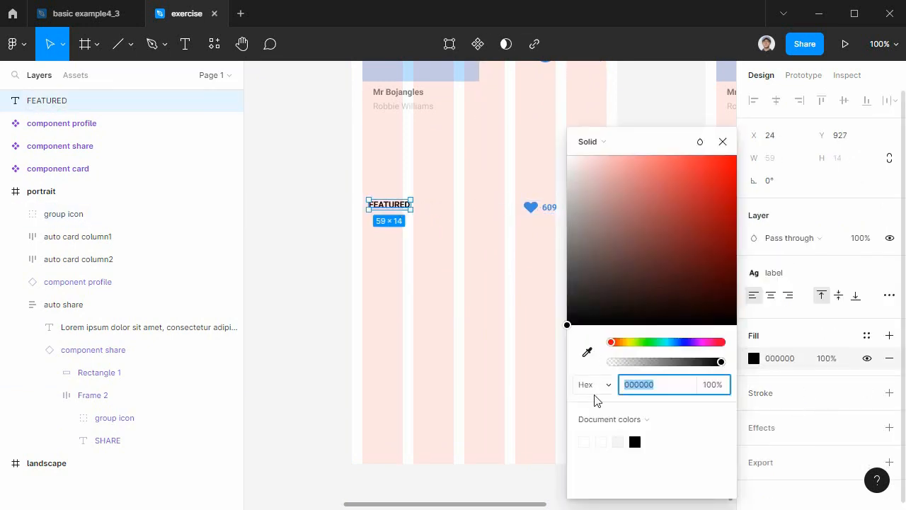
pyautogui.click(446, 290)
# Try combining the FEATURED text and the group icon in an auto layout frame, and check the group icon's layer inside it.
pyautogui.moveTo(307, 187); pyautogui.dragTo(628, 257)
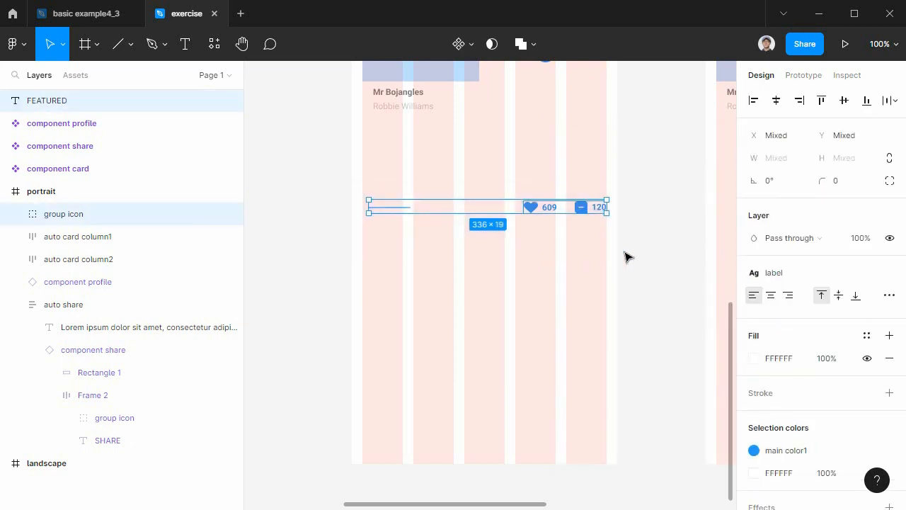
pyautogui.hotkey('shift', 'a')
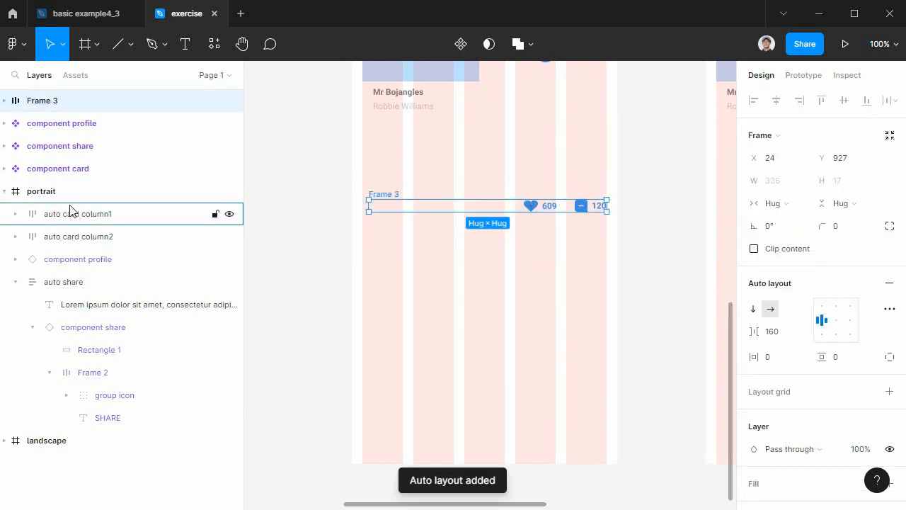
pyautogui.click(108, 396)
pyautogui.doubleClick(109, 397)
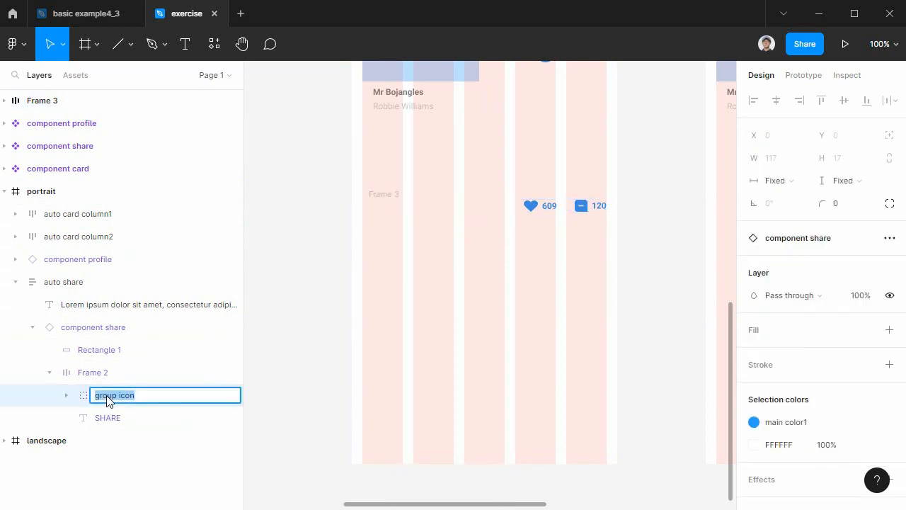
pyautogui.click(50, 373)
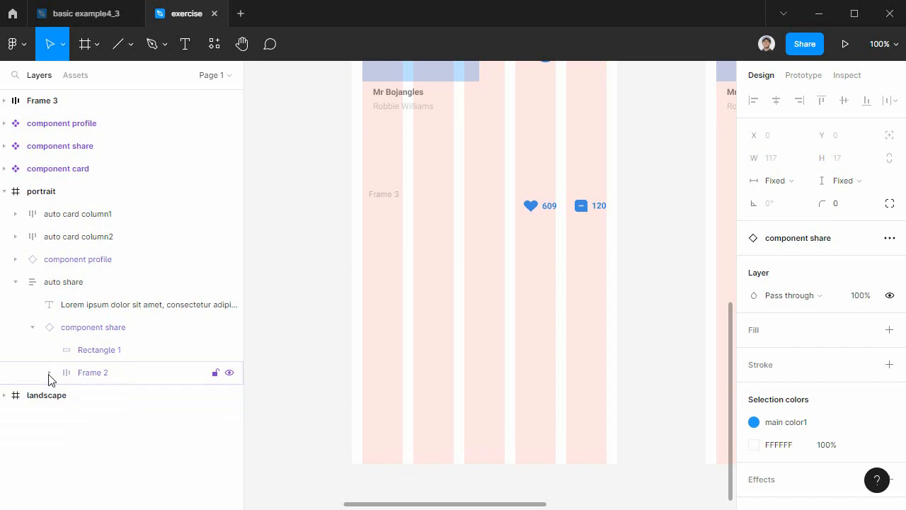
pyautogui.click(532, 207)
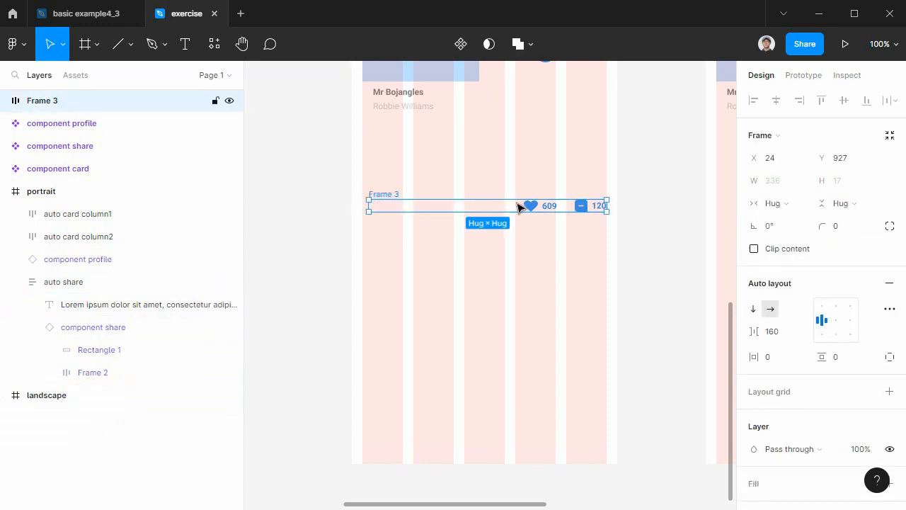
pyautogui.click(535, 206)
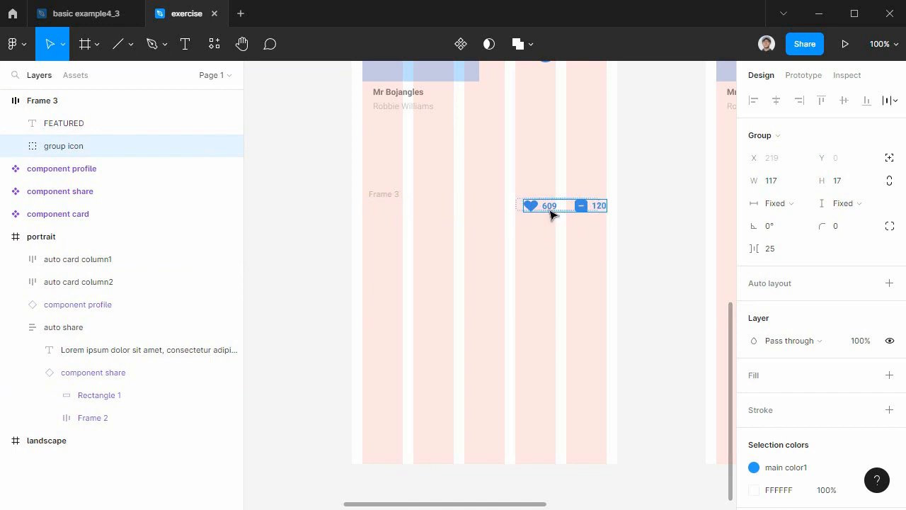
# Try repositioning the new auto layout row's contents, including moving the group icon by itself.
pyautogui.scroll(3, 515, 345)
pyautogui.click(401, 359)
pyautogui.moveTo(401, 359); pyautogui.dragTo(435, 360)
pyautogui.hotkey('ctrl', 'z')
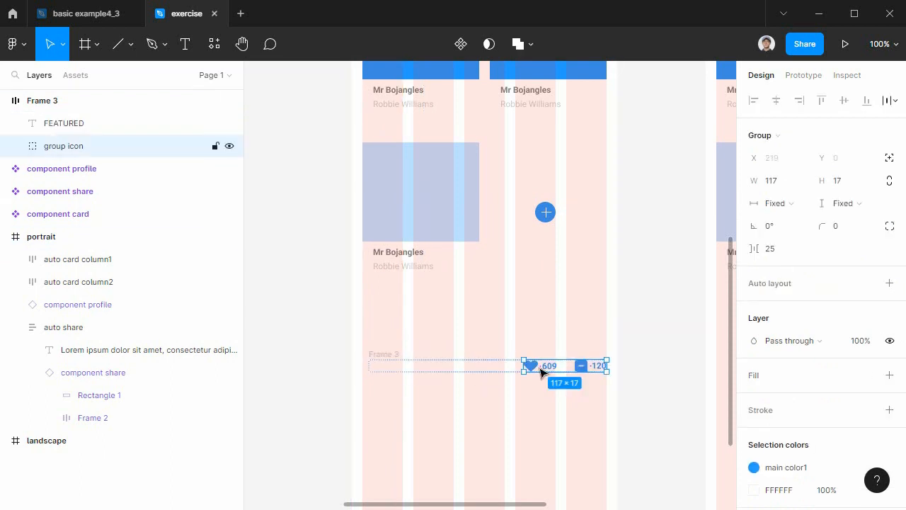
pyautogui.moveTo(559, 371)
pyautogui.mouseDown()
pyautogui.moveTo(558, 360)
pyautogui.moveTo(546, 359)
pyautogui.mouseUp()
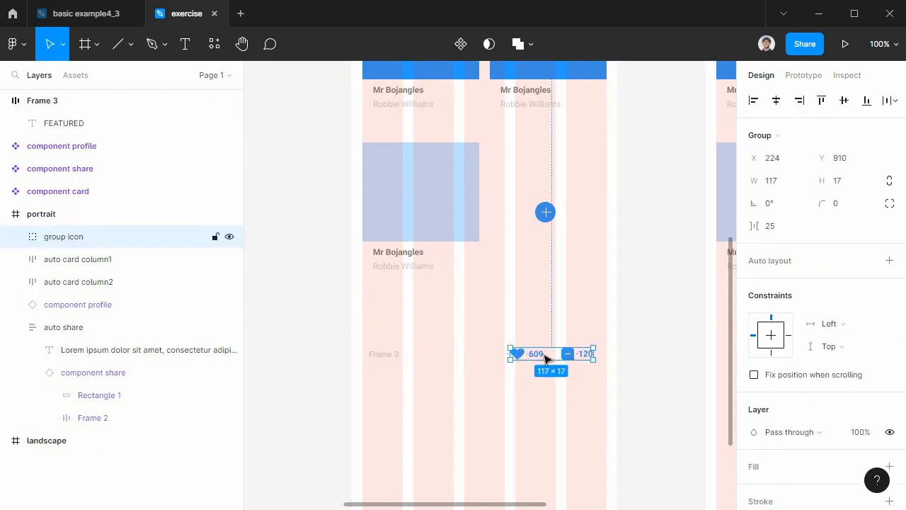
# Undo the group icon's move, the auto layout frame and the FEATURED text's fill change.
pyautogui.hotkey('ctrl', 'z')
pyautogui.hotkey('ctrl', 'z')
pyautogui.hotkey('ctrl', 'z')
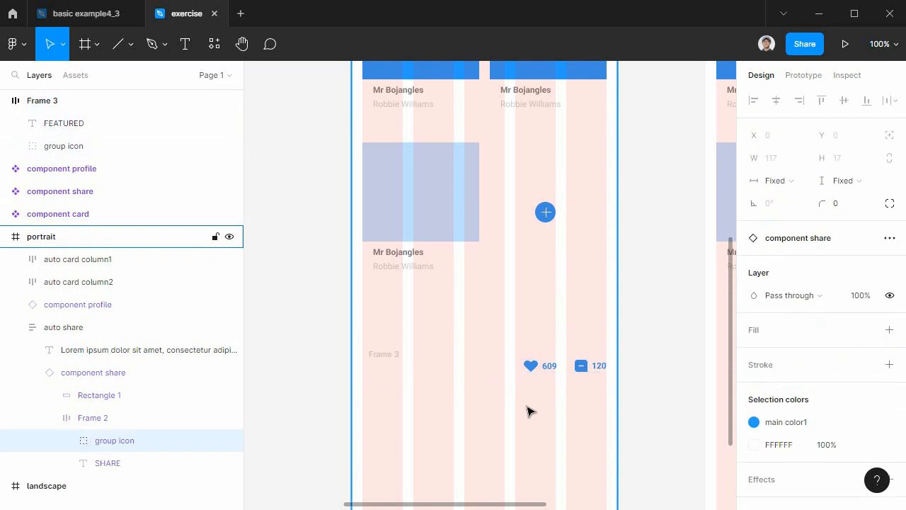
pyautogui.hotkey('ctrl', 'shift', 'z')
pyautogui.hotkey('ctrl', 'z')
pyautogui.hotkey('ctrl', 'z')
pyautogui.hotkey('ctrl', 'z')
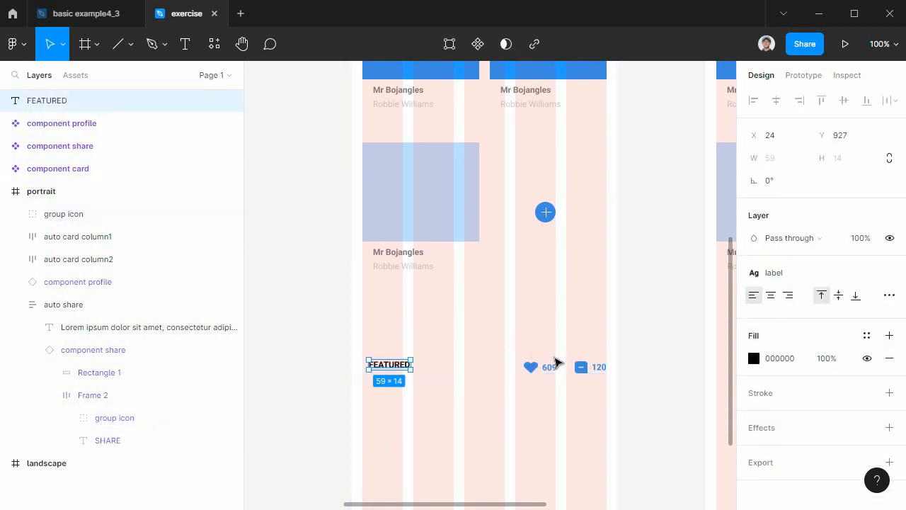
# Move the FEATURED text layer into the portrait frame, directly above the group icon layer.
pyautogui.keyDown('shift'); pyautogui.click(556, 375); pyautogui.keyUp('shift')
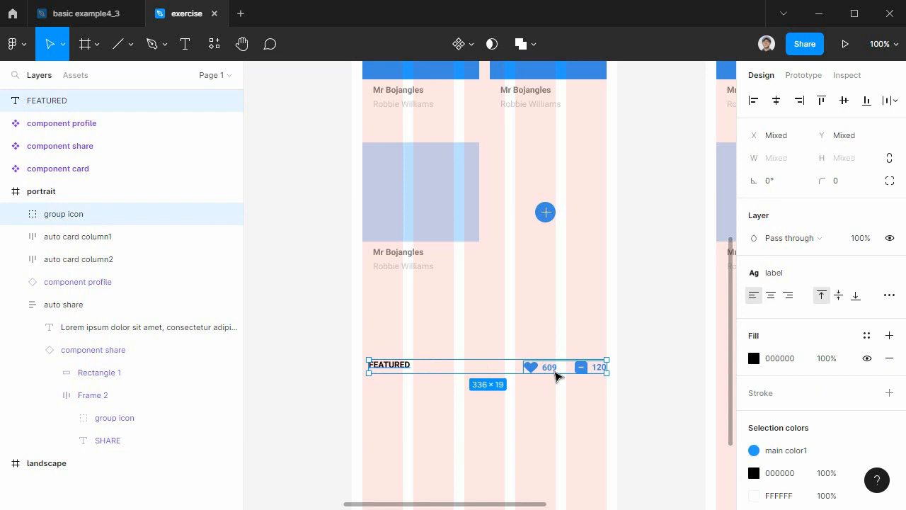
pyautogui.click(507, 429)
pyautogui.click(402, 366)
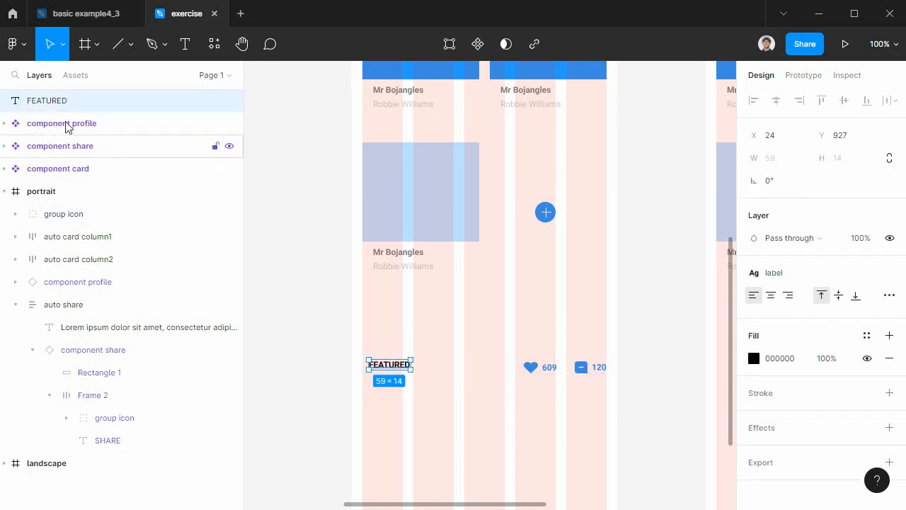
pyautogui.moveTo(82, 102); pyautogui.dragTo(101, 213)
# Combine the FEATURED text and the group icon in a horizontal auto layout frame named "auto featured list".
pyautogui.click(577, 368)
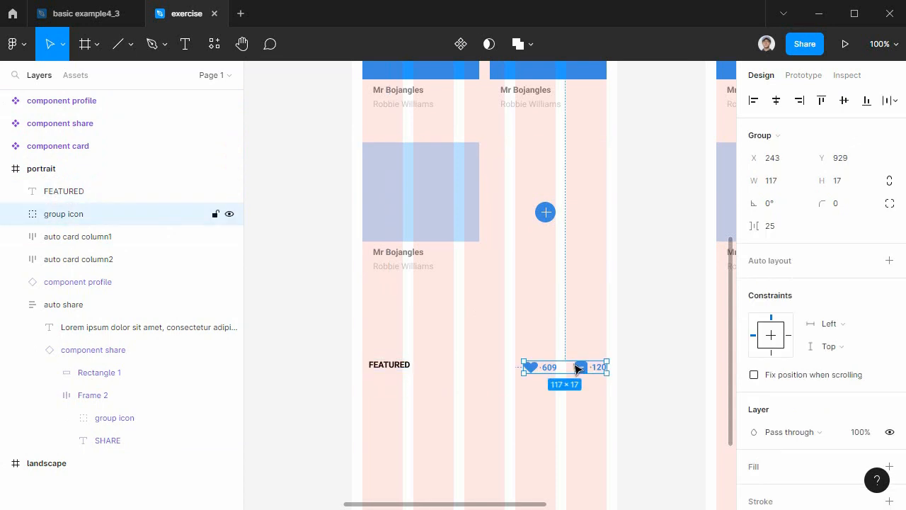
pyautogui.keyDown('shift'); pyautogui.click(411, 370); pyautogui.keyUp('shift')
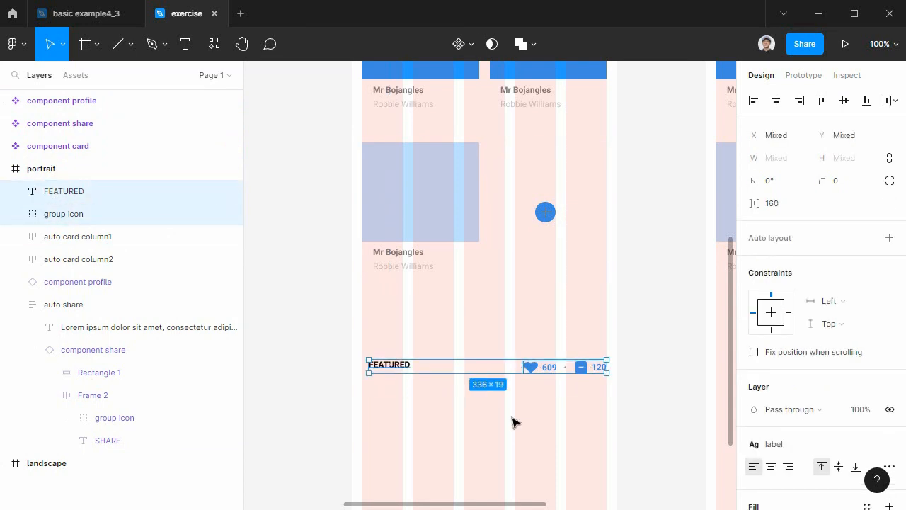
pyautogui.hotkey('shift', 'a')
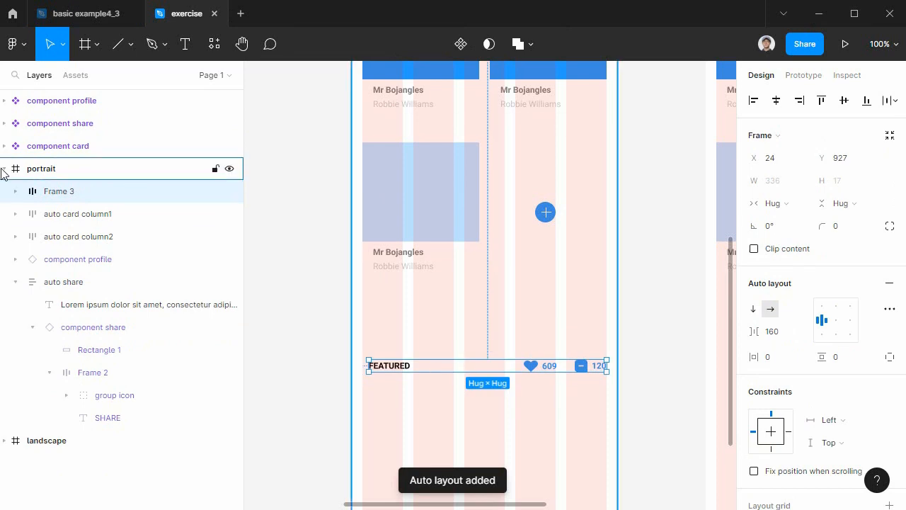
pyautogui.doubleClick(64, 192)
pyautogui.write('auto featured list')
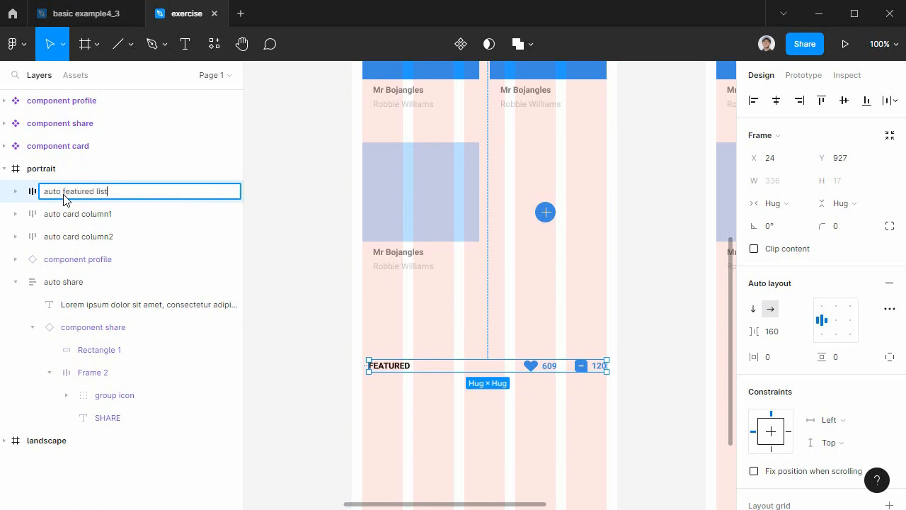
pyautogui.press('Return')
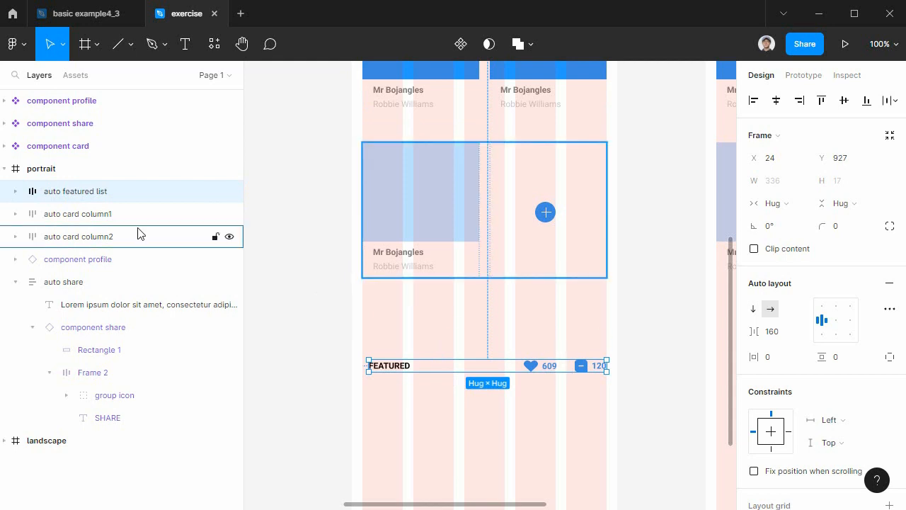
# Collapse the auto share layer and check which portrait sections the auto share, component profile and auto card column1 layers cover.
pyautogui.click(16, 282)
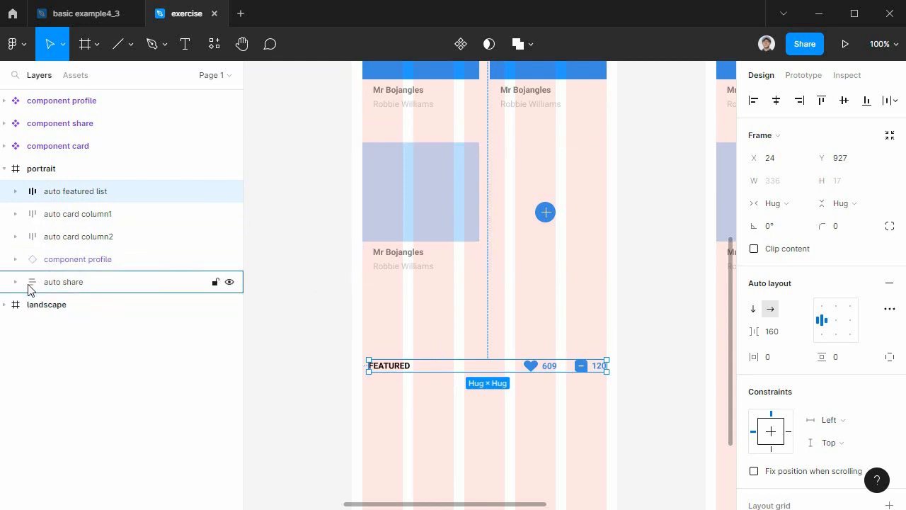
pyautogui.click(101, 286)
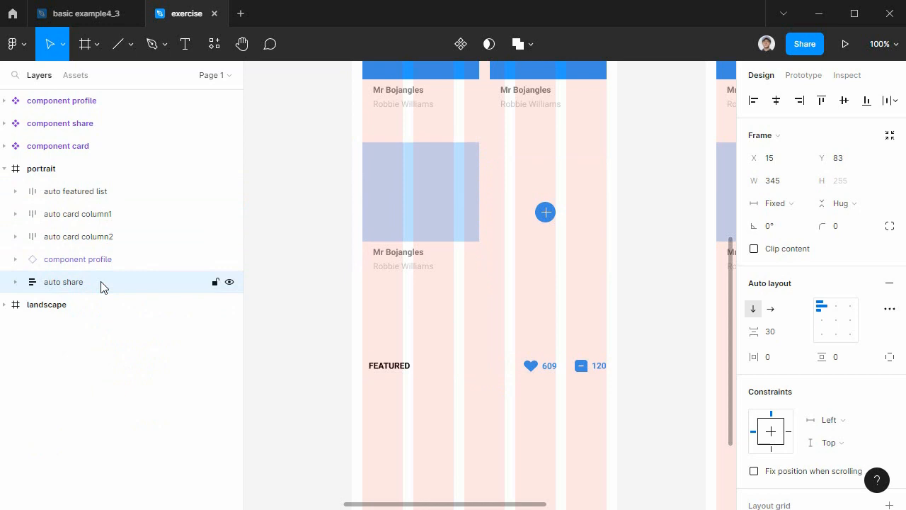
pyautogui.scroll(10, 623, 425)
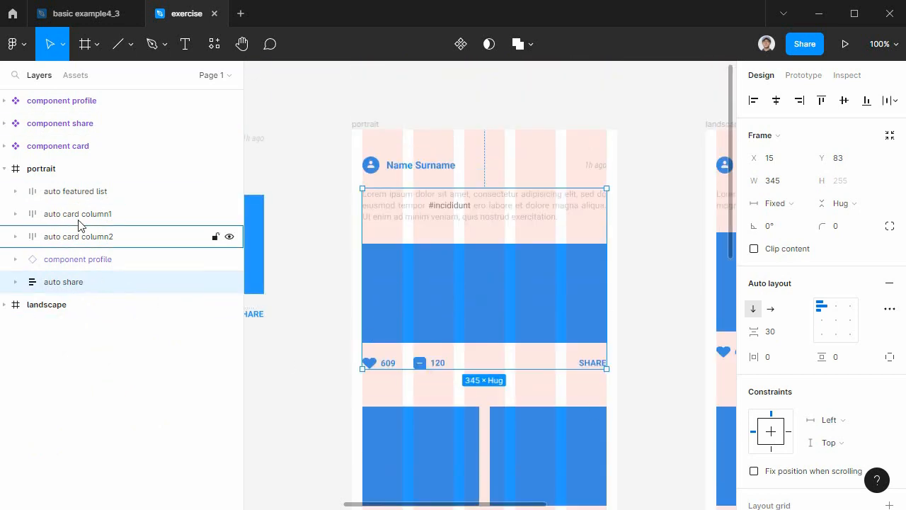
pyautogui.click(129, 259)
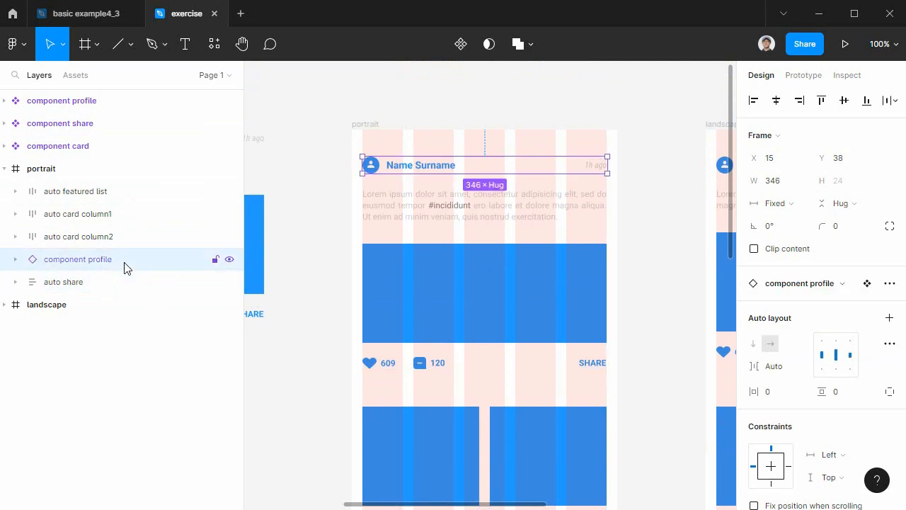
pyautogui.click(123, 214)
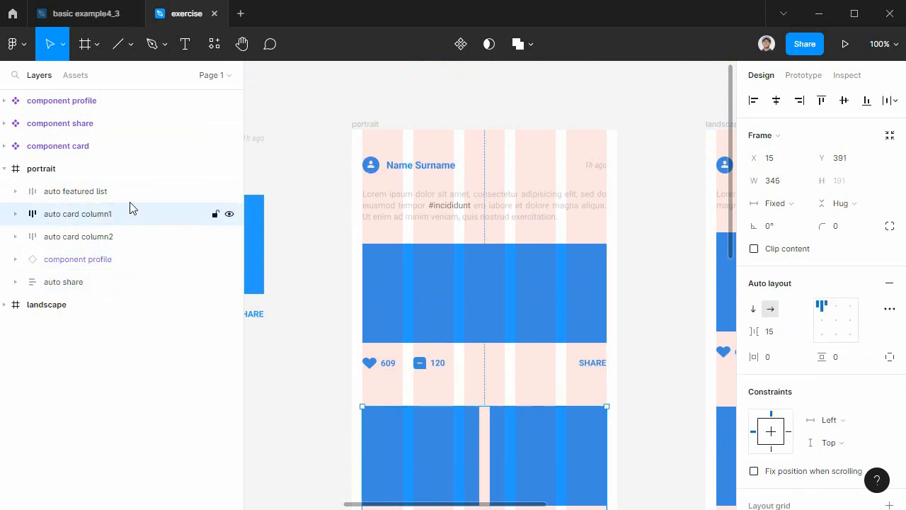
pyautogui.click(473, 292)
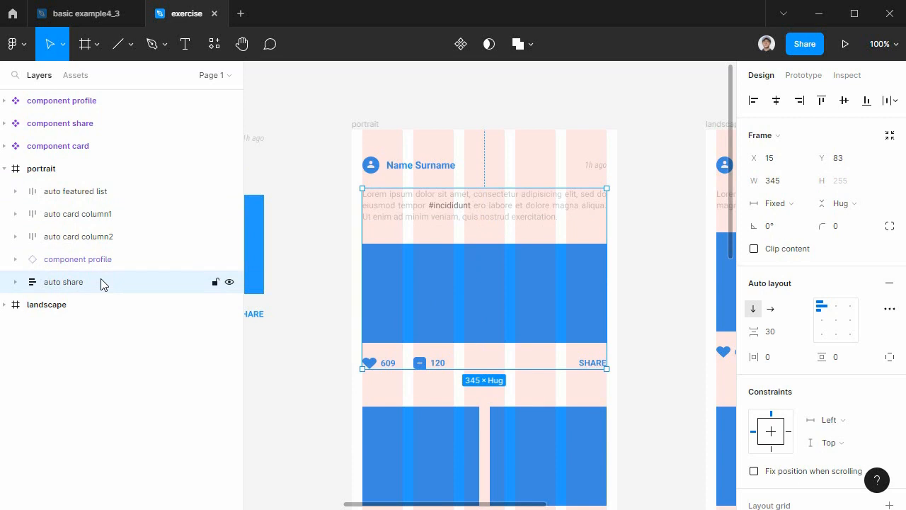
# Reorder the portrait layers so auto card column1, auto card column2 and auto featured list follow auto share.
pyautogui.moveTo(126, 215); pyautogui.dragTo(117, 296)
pyautogui.moveTo(134, 222); pyautogui.dragTo(133, 291)
pyautogui.click(130, 284)
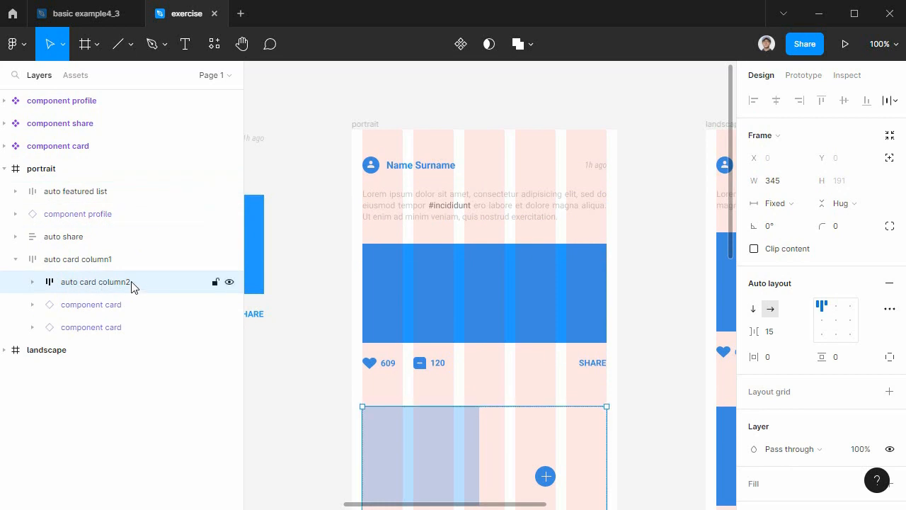
pyautogui.hotkey('ctrl', 'z')
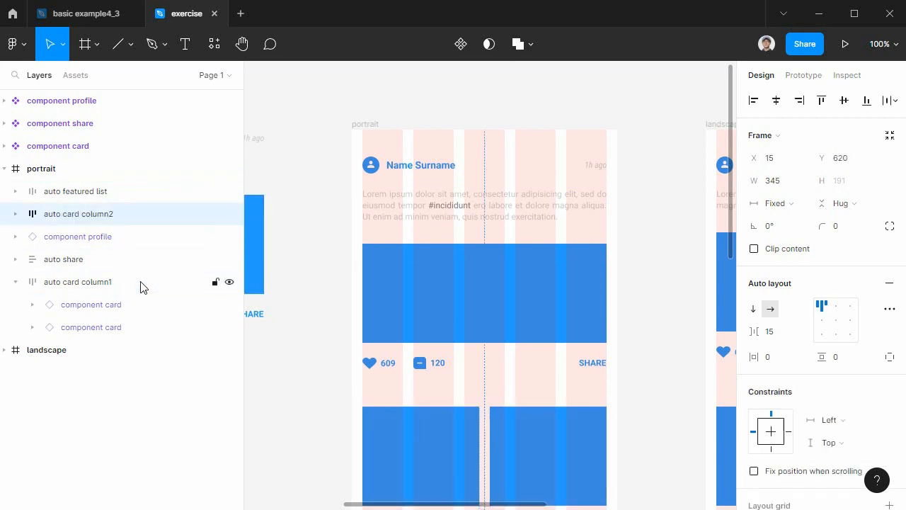
pyautogui.click(16, 283)
pyautogui.moveTo(123, 222); pyautogui.dragTo(116, 295)
pyautogui.moveTo(129, 196); pyautogui.dragTo(119, 298)
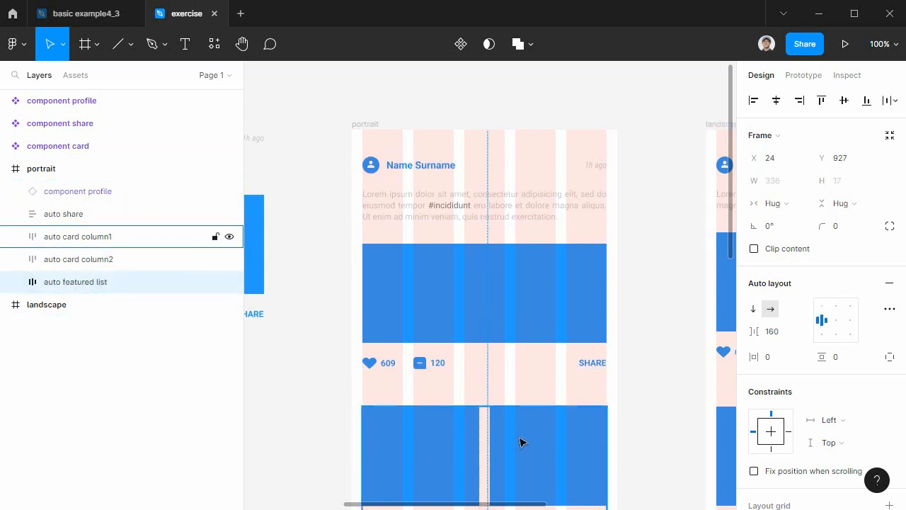
# Wrap auto featured list in another auto layout frame with vertical direction and name it "auto featured".
pyautogui.scroll(-5, 482, 439)
pyautogui.scroll(-2, 524, 437)
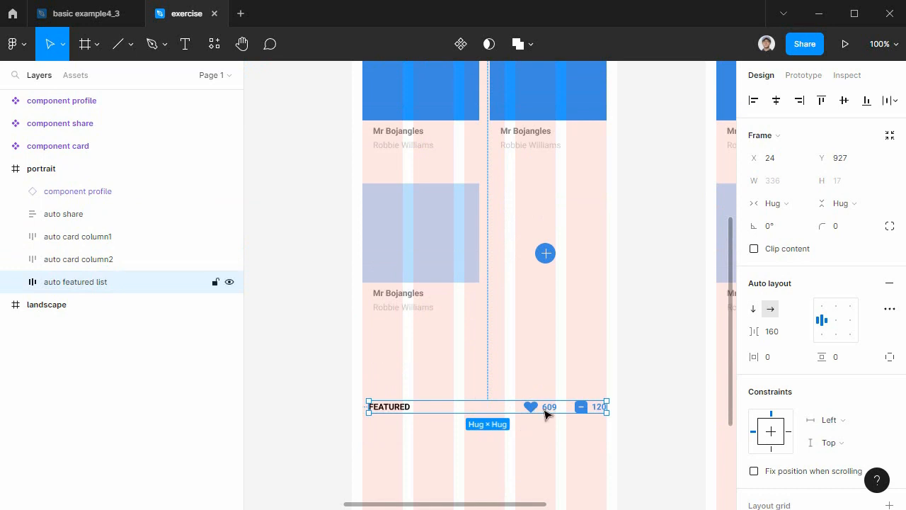
pyautogui.hotkey('shift', 'a')
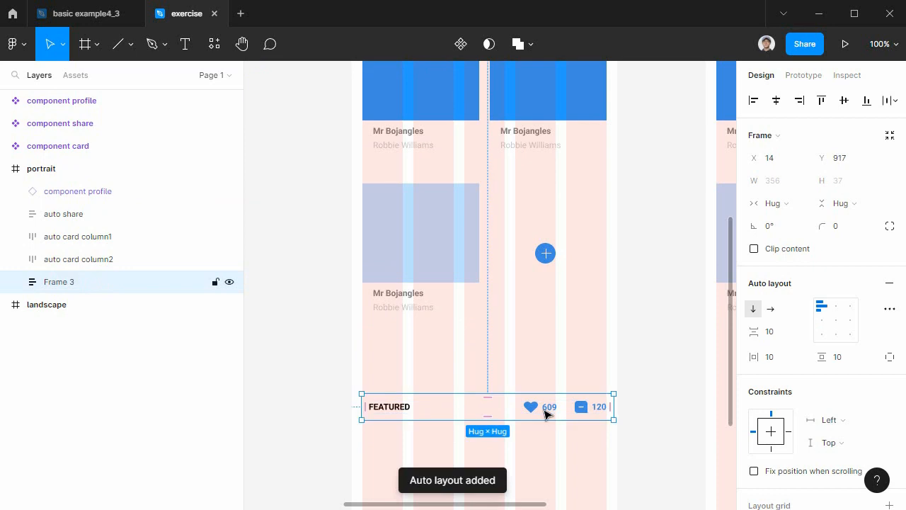
pyautogui.doubleClick(57, 286)
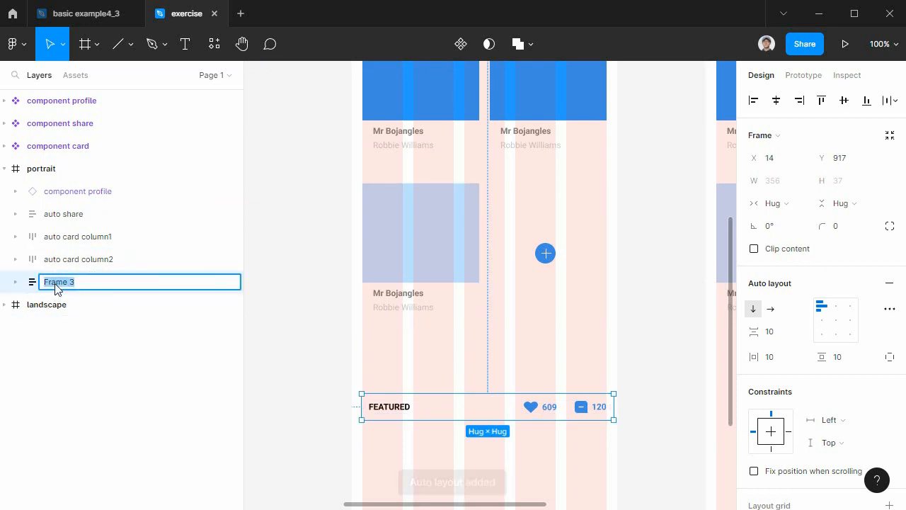
pyautogui.write('auto fea')
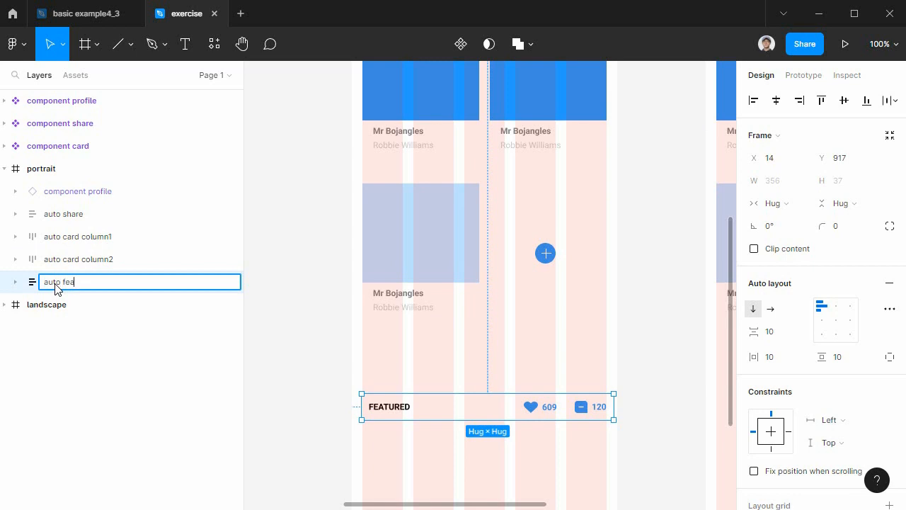
pyautogui.write('tured')
pyautogui.press('Return')
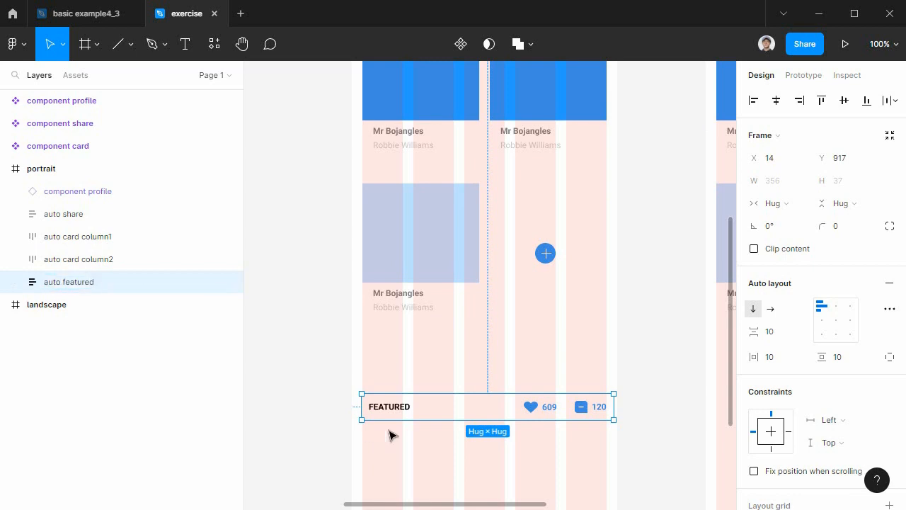
# Move the auto featured frame up to X 15, Y 854 and resize its width to 345 to match the column grid.
pyautogui.hotkey('ctrl', '+')
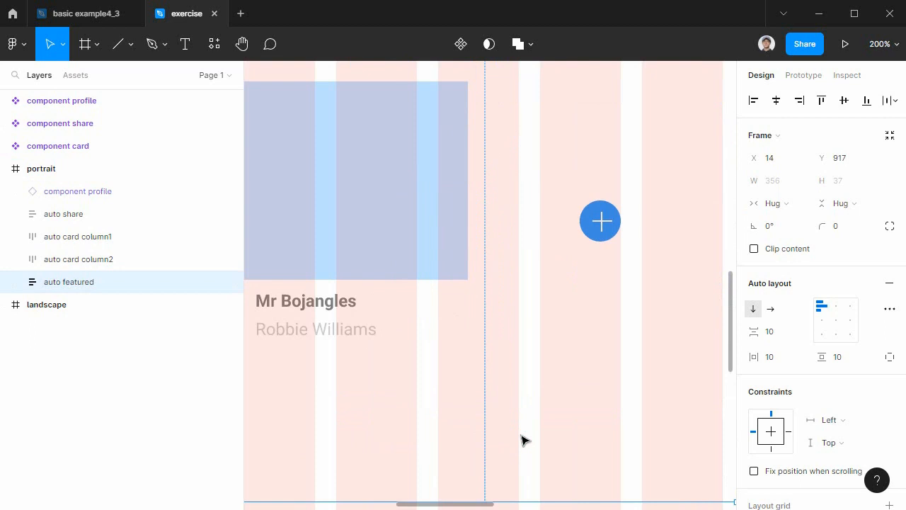
pyautogui.moveTo(456, 395); pyautogui.dragTo(678, 162)
pyautogui.moveTo(537, 324); pyautogui.dragTo(473, 340)
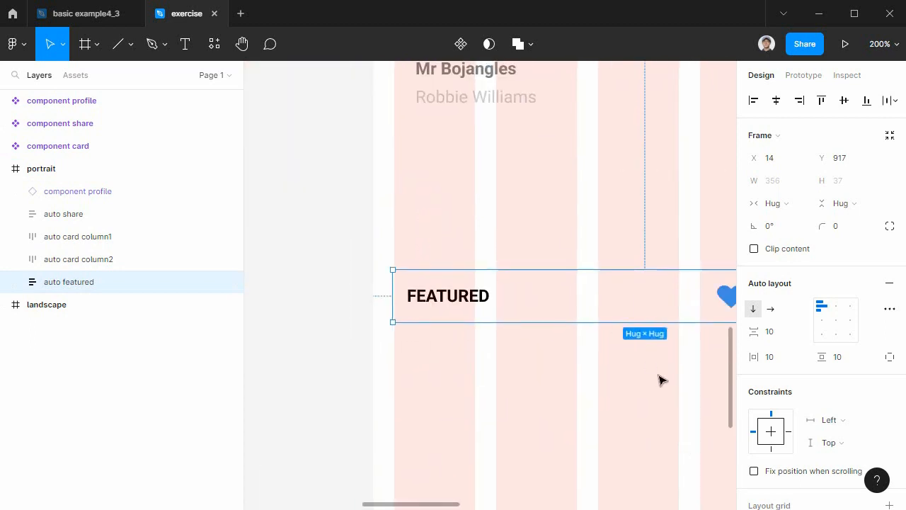
pyautogui.moveTo(540, 414); pyautogui.dragTo(548, 417)
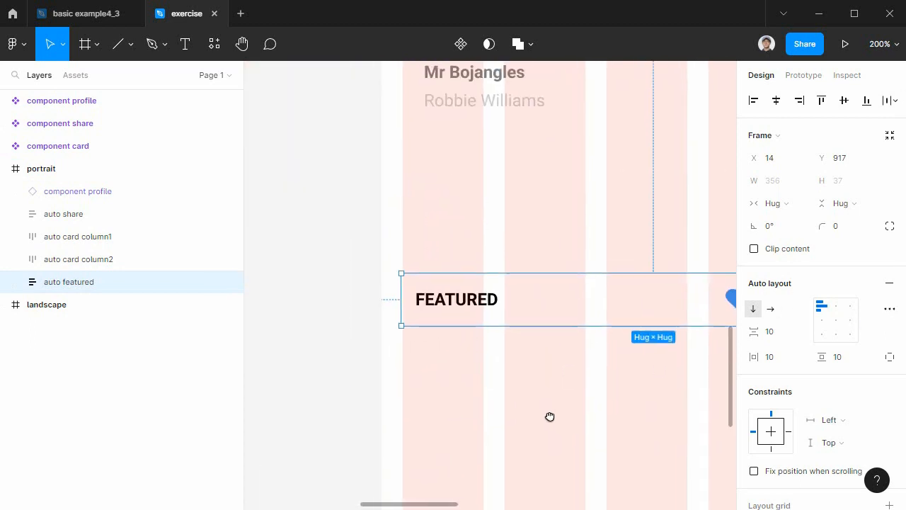
pyautogui.moveTo(469, 304); pyautogui.dragTo(471, 214)
pyautogui.moveTo(513, 271); pyautogui.dragTo(225, 367)
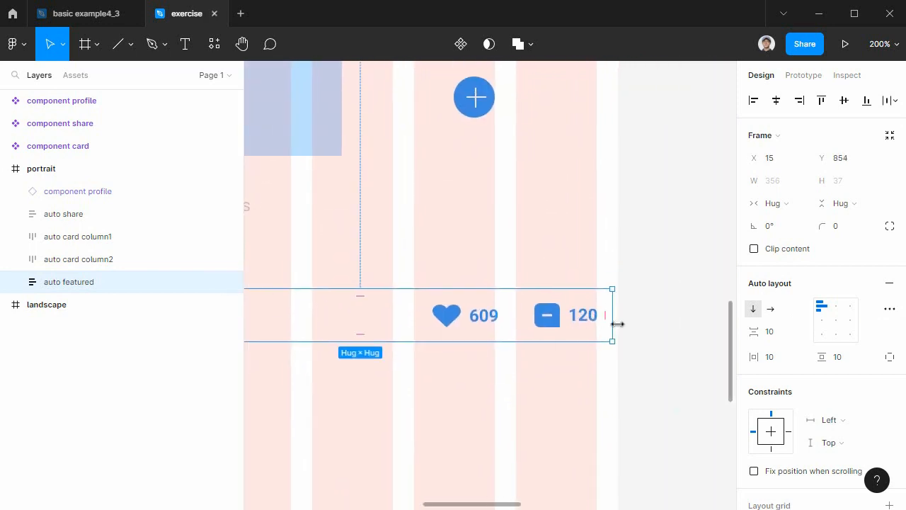
pyautogui.moveTo(612, 323); pyautogui.dragTo(596, 321)
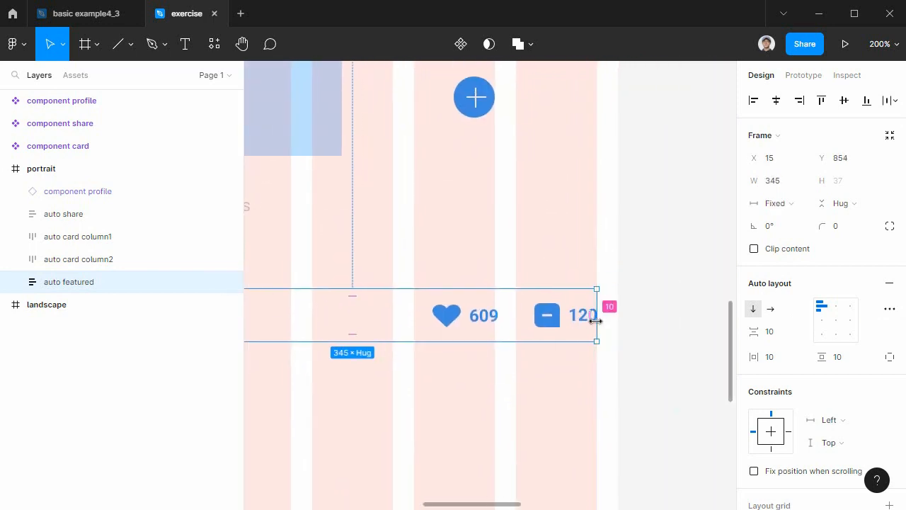
# Shift the auto featured frame slightly up to Y 851, keeping it aligned with the grid's outer column.
pyautogui.moveTo(432, 399); pyautogui.dragTo(644, 476)
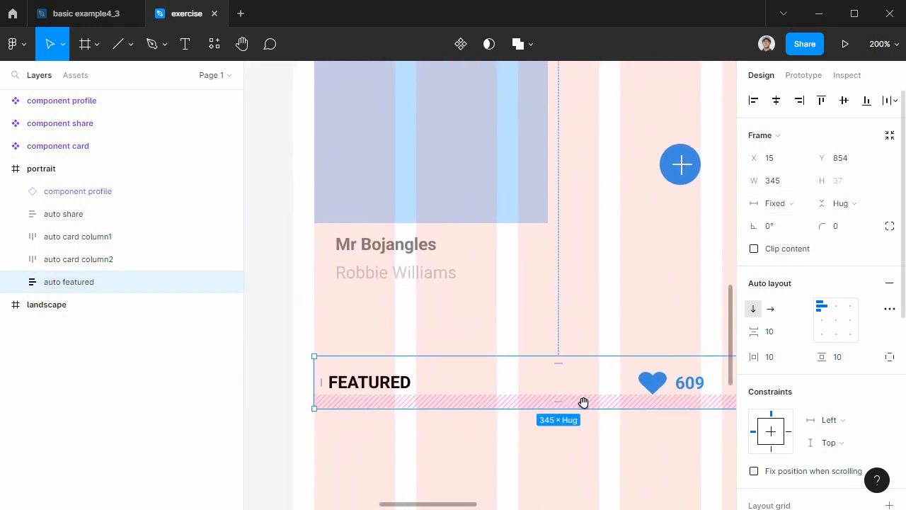
pyautogui.hscroll(5, 425, 376)
pyautogui.hscroll(-3, 494, 384)
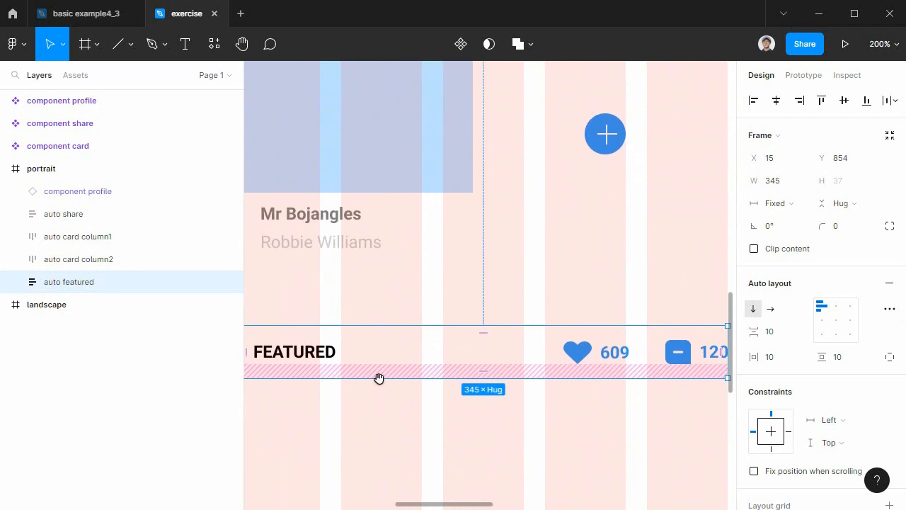
pyautogui.hscroll(-2, 467, 391)
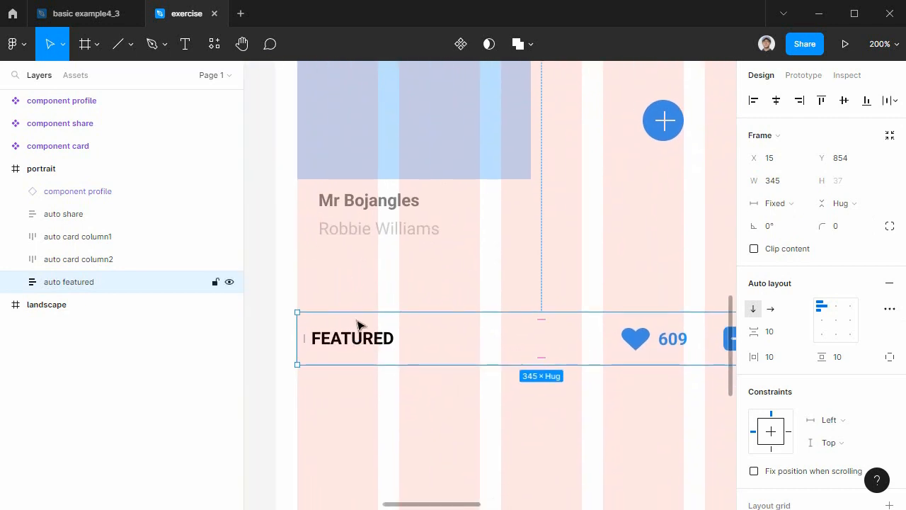
pyautogui.moveTo(423, 337)
pyautogui.mouseDown()
pyautogui.moveTo(472, 338)
pyautogui.moveTo(419, 334)
pyautogui.mouseUp()
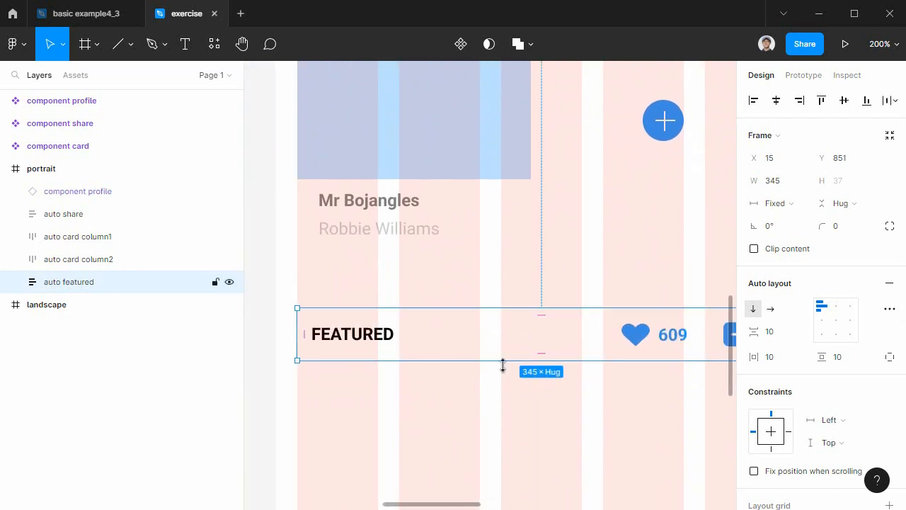
# Replace the auto featured frame's white fill with the main color2 style.
pyautogui.hscroll(6, 431, 349)
pyautogui.moveTo(566, 347)
pyautogui.mouseDown()
pyautogui.moveTo(575, 347)
pyautogui.moveTo(565, 347)
pyautogui.mouseUp()
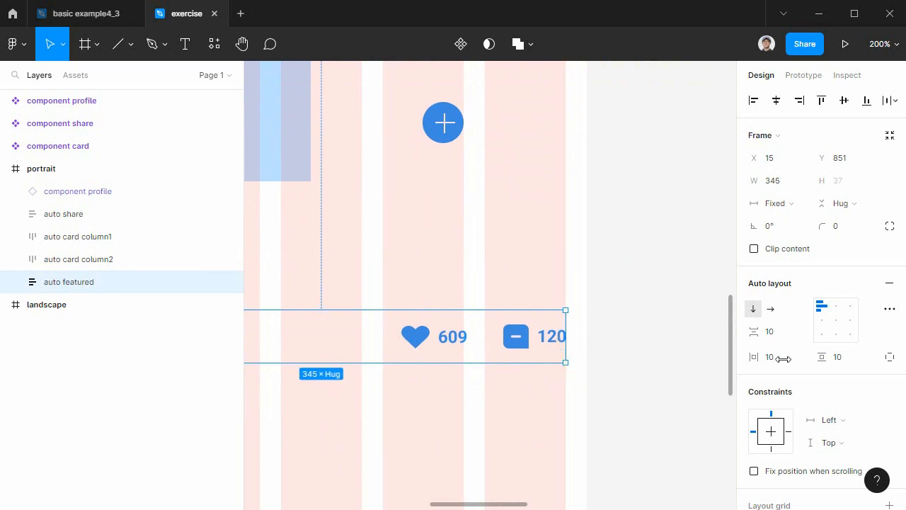
pyautogui.scroll(-4, 812, 354)
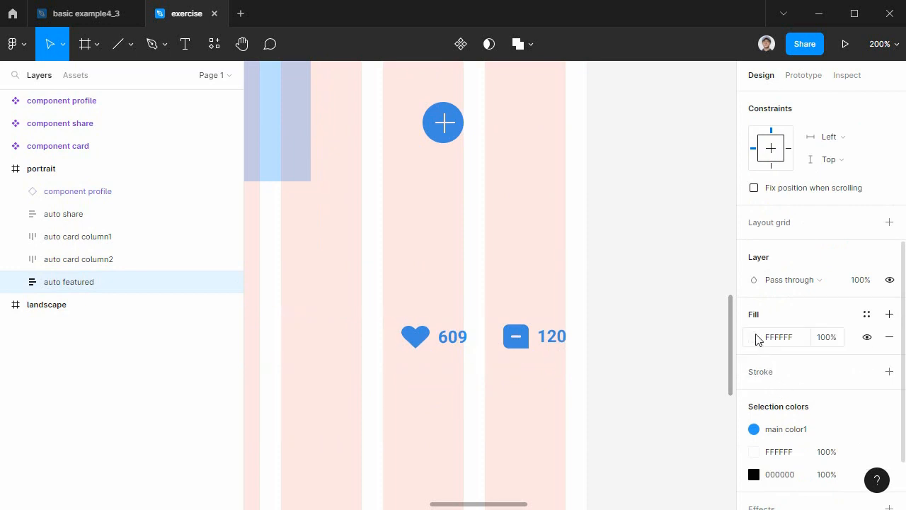
pyautogui.click(758, 339)
pyautogui.click(758, 339)
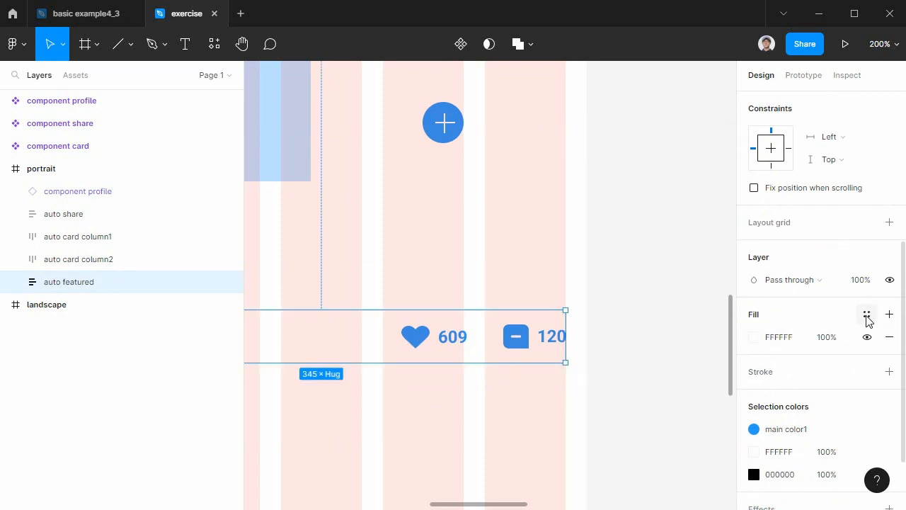
pyautogui.click(867, 314)
pyautogui.click(791, 401)
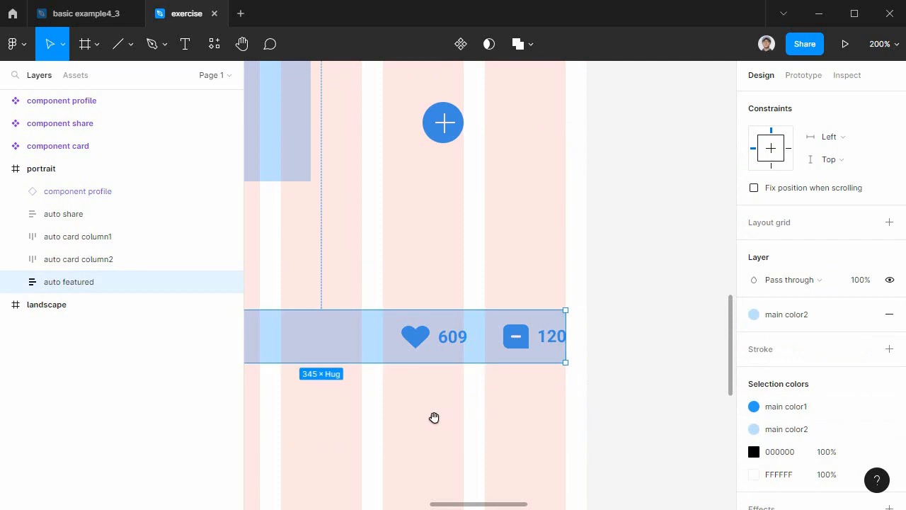
# Extend the auto featured frame upward towards the cards and downward to a height of 158.
pyautogui.moveTo(441, 415); pyautogui.dragTo(710, 401)
pyautogui.moveTo(626, 402); pyautogui.dragTo(574, 395)
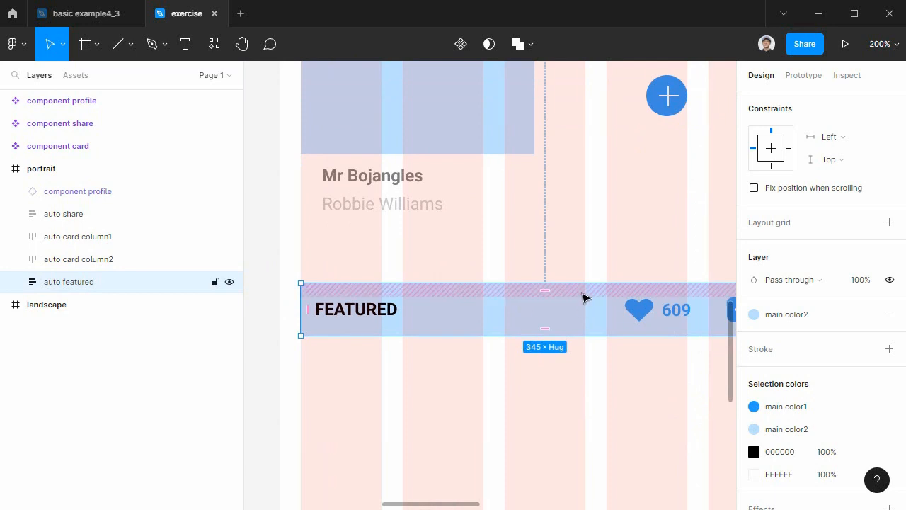
pyautogui.moveTo(575, 278); pyautogui.dragTo(574, 234)
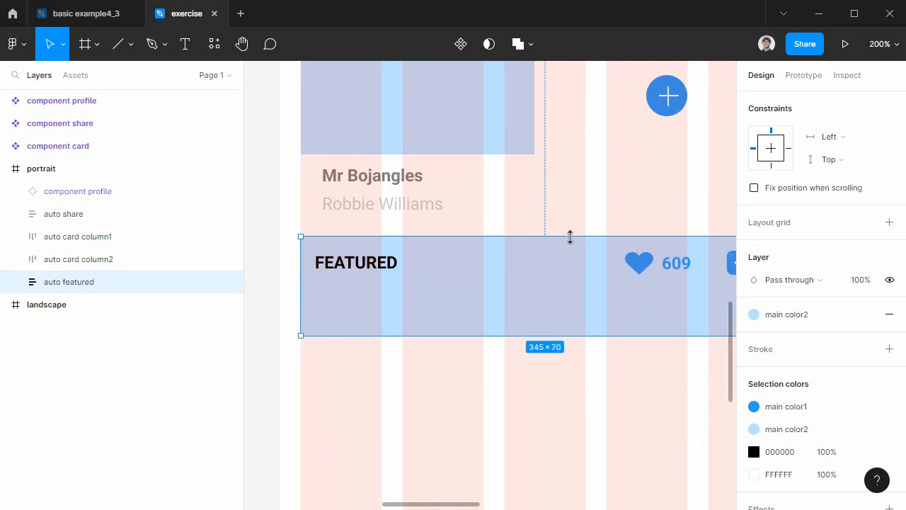
pyautogui.hscroll(3, 549, 368)
pyautogui.scroll(-2, 549, 368)
pyautogui.moveTo(498, 302); pyautogui.dragTo(487, 418)
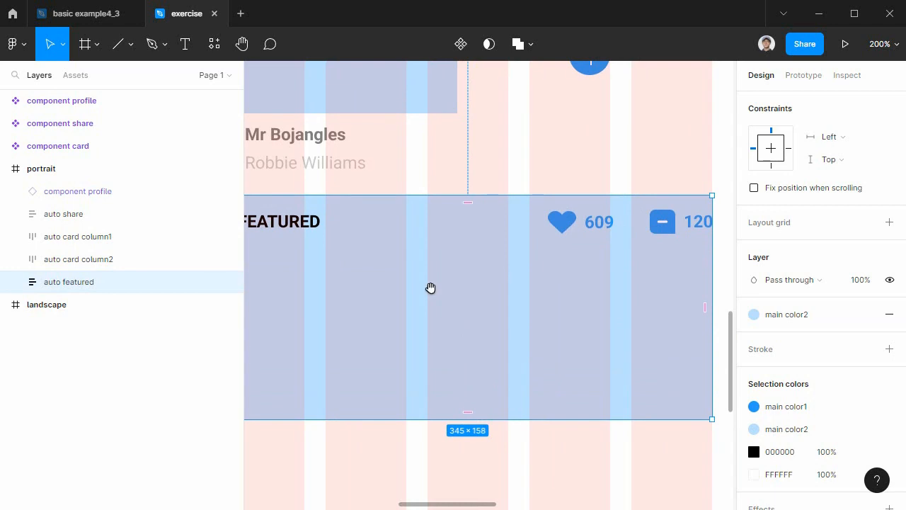
# Extend the auto featured frame downward to a height of 174.
pyautogui.moveTo(431, 287); pyautogui.dragTo(609, 273)
pyautogui.moveTo(560, 298); pyautogui.dragTo(505, 290)
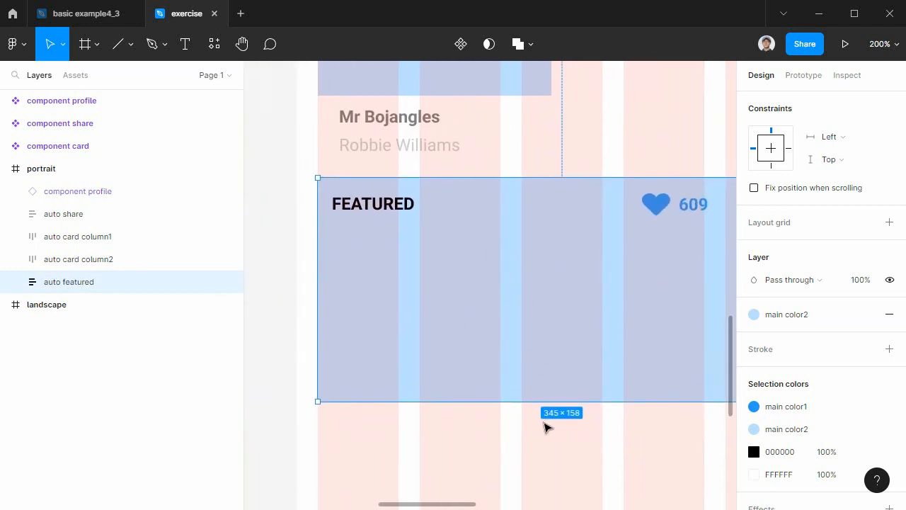
pyautogui.moveTo(540, 400); pyautogui.dragTo(535, 423)
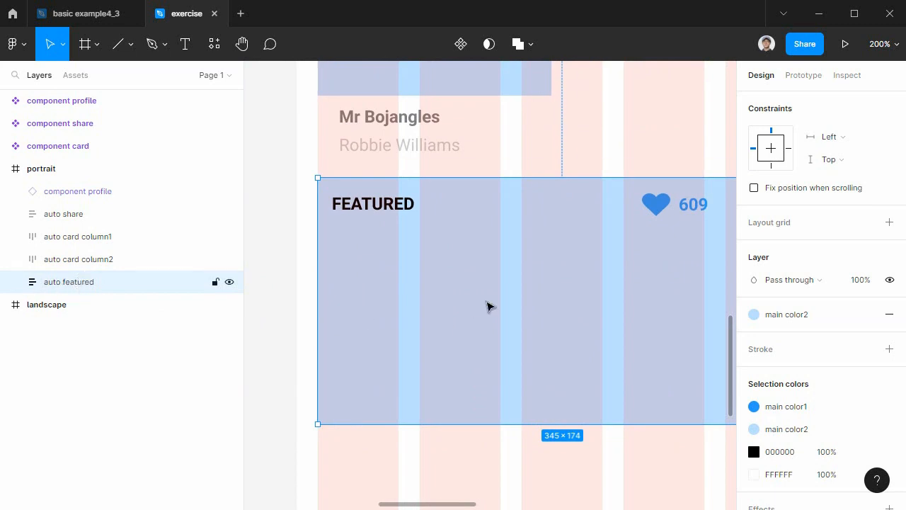
# Align the auto featured frame's contents to the bottom left and set its horizontal and vertical padding to 15.
pyautogui.scroll(4, 812, 262)
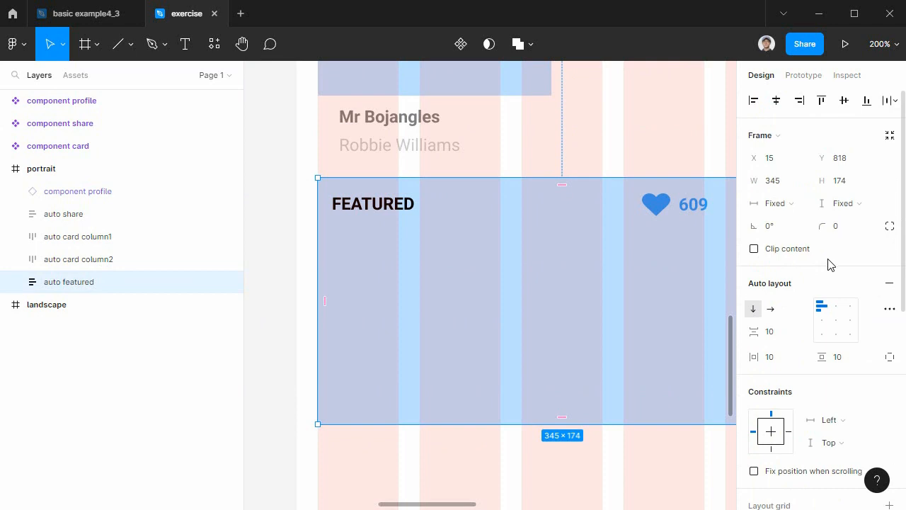
pyautogui.click(822, 334)
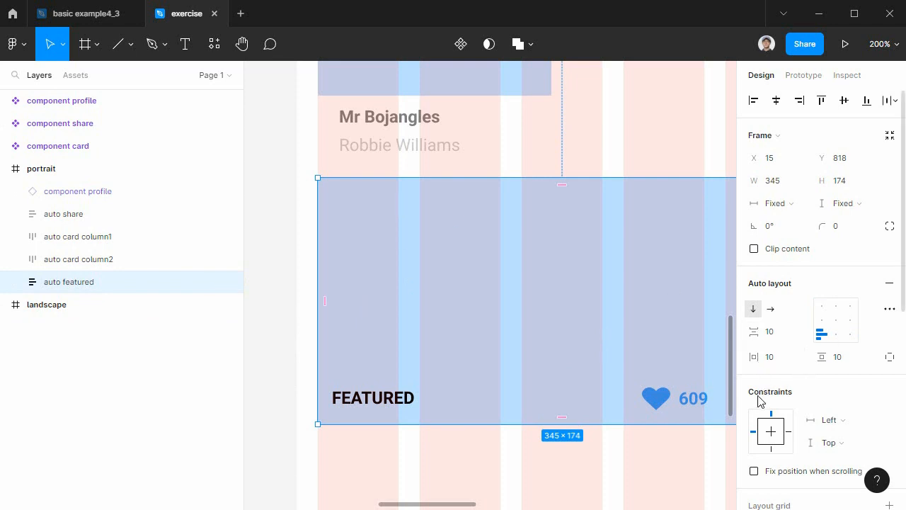
pyautogui.click(773, 357)
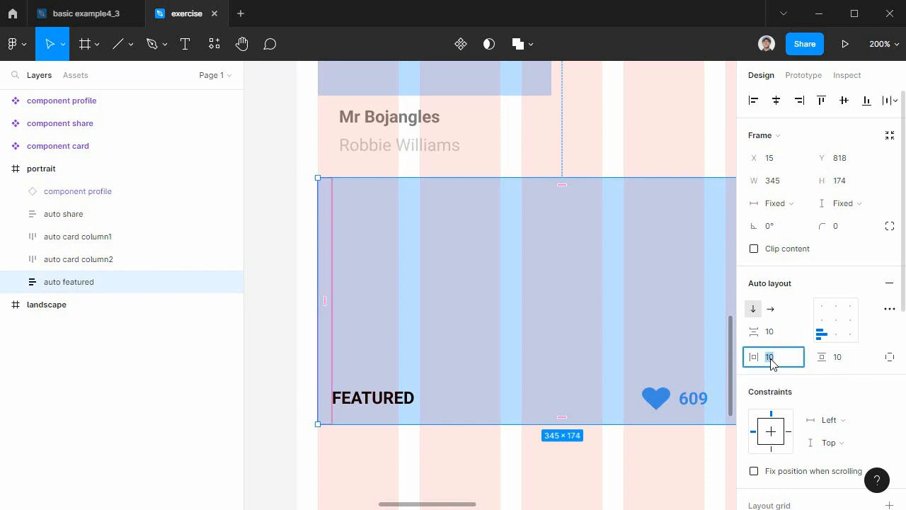
pyautogui.write('15')
pyautogui.press('Tab')
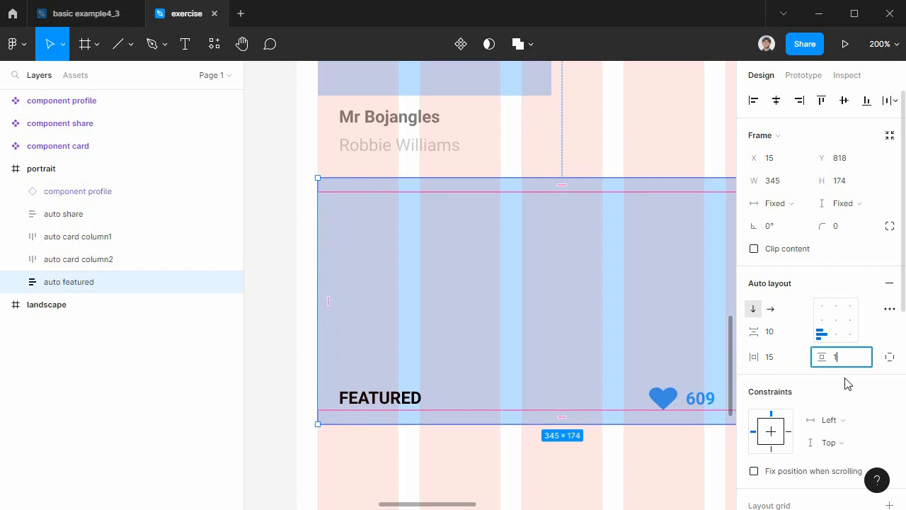
pyautogui.press('Return')
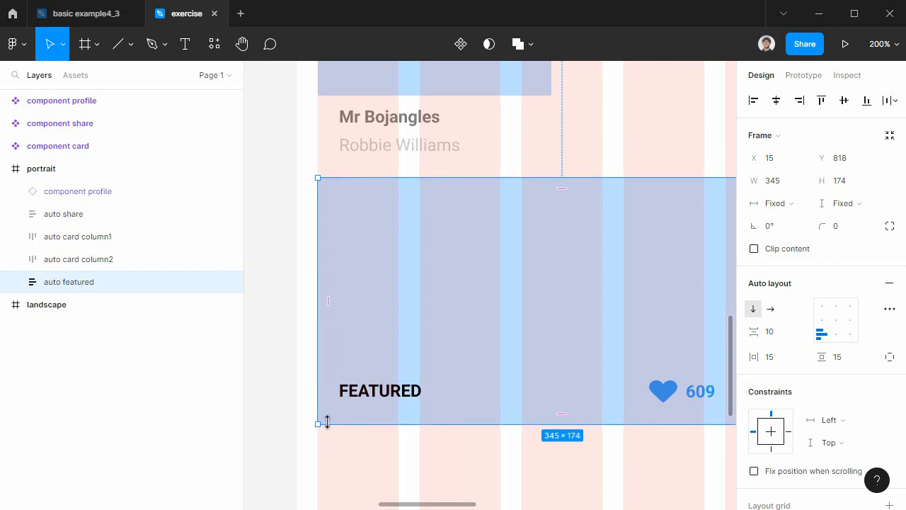
# Set the auto featured list's spacing mode to Space between and its width to Fill container.
pyautogui.moveTo(516, 446); pyautogui.dragTo(488, 412)
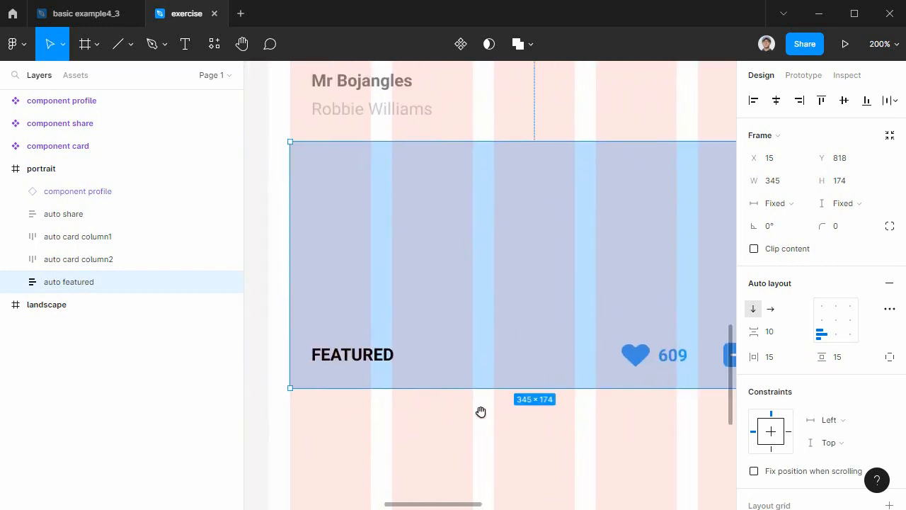
pyautogui.click(341, 365)
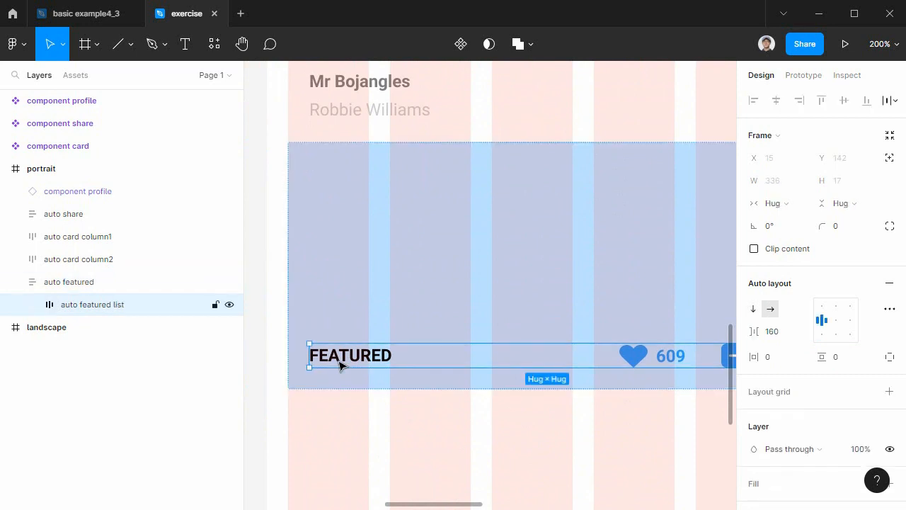
pyautogui.click(781, 207)
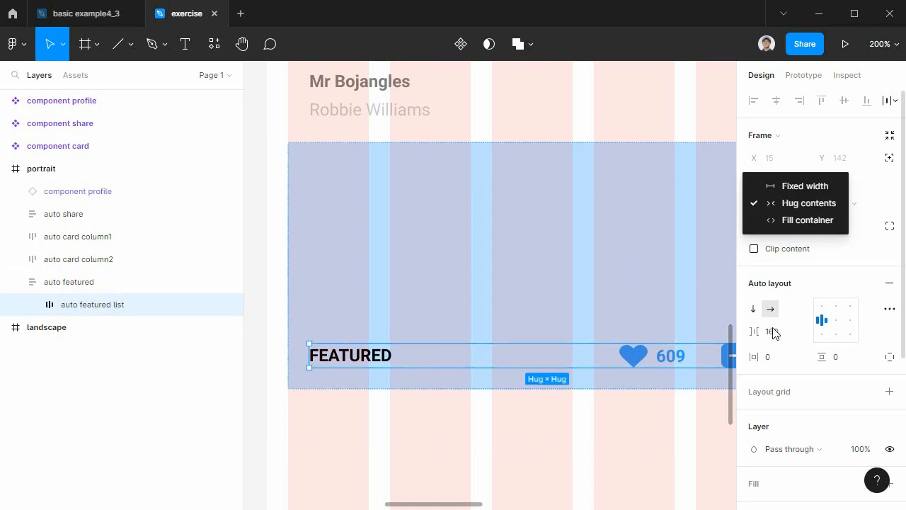
pyautogui.click(664, 475)
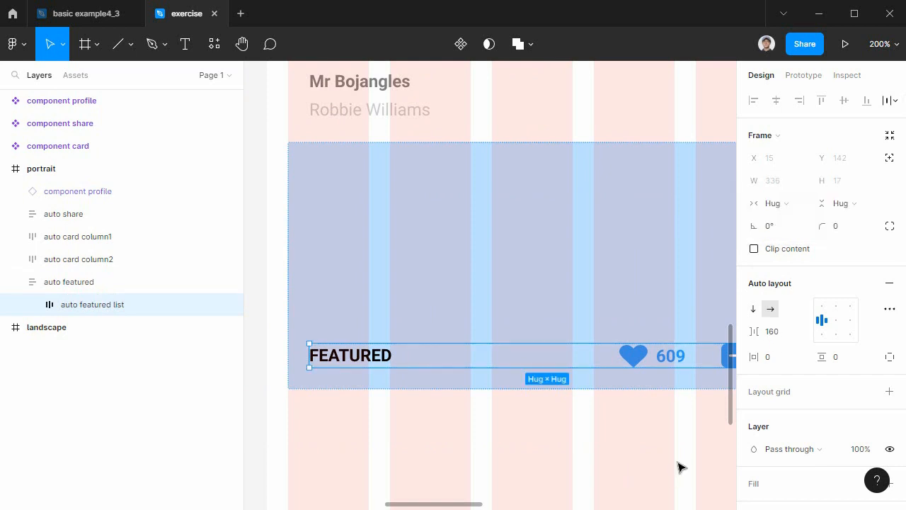
pyautogui.hscroll(5, 567, 411)
pyautogui.click(890, 308)
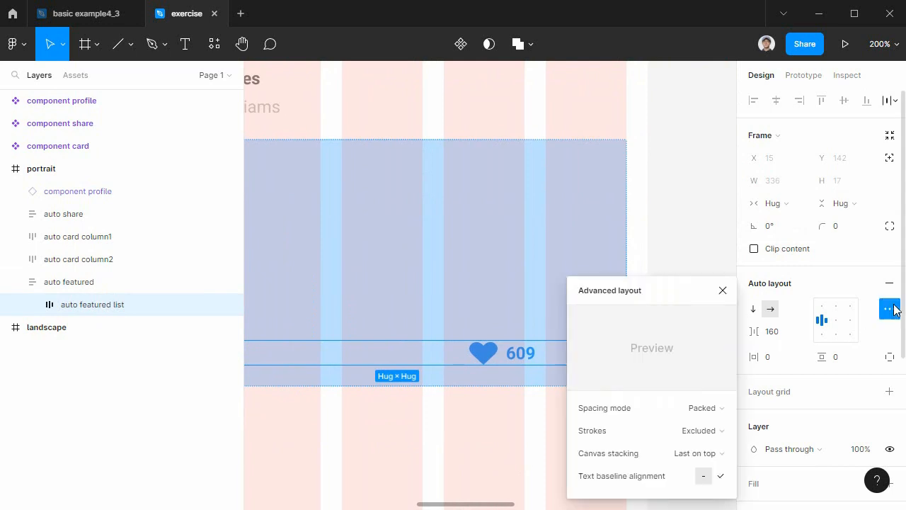
pyautogui.click(702, 409)
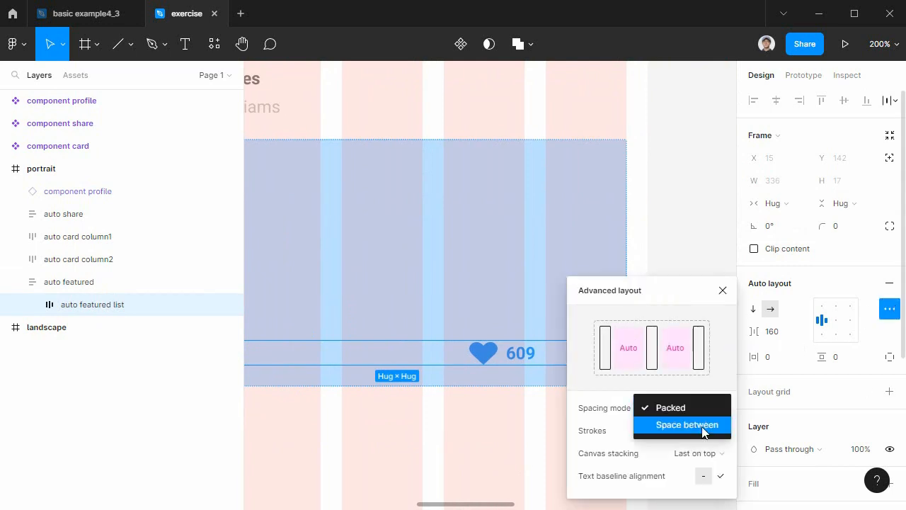
pyautogui.click(703, 425)
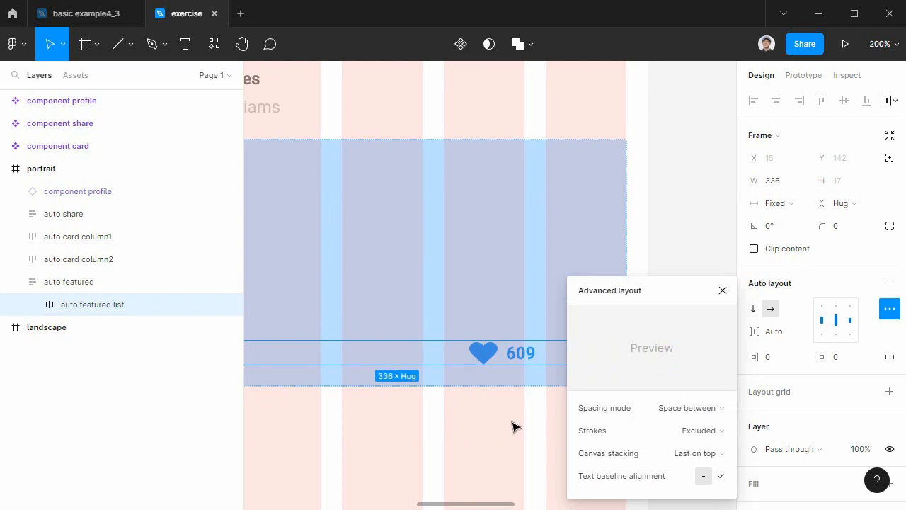
pyautogui.click(723, 290)
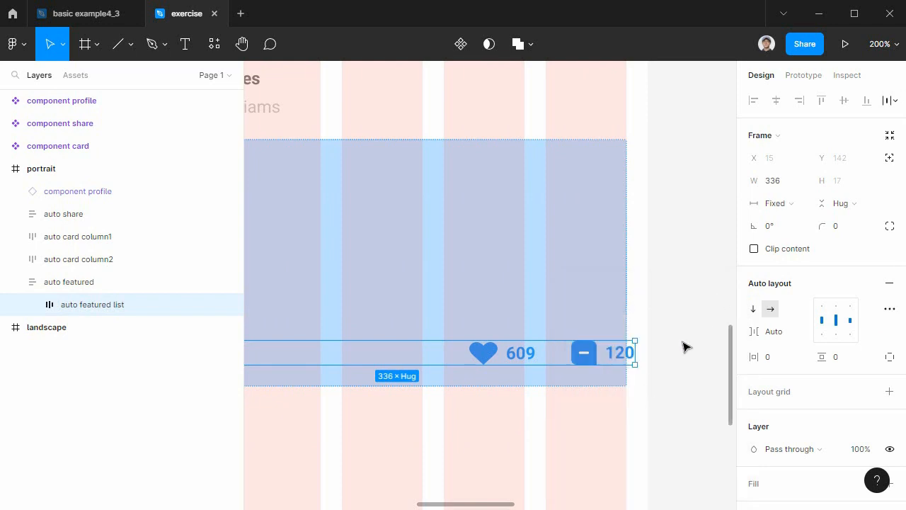
pyautogui.click(771, 206)
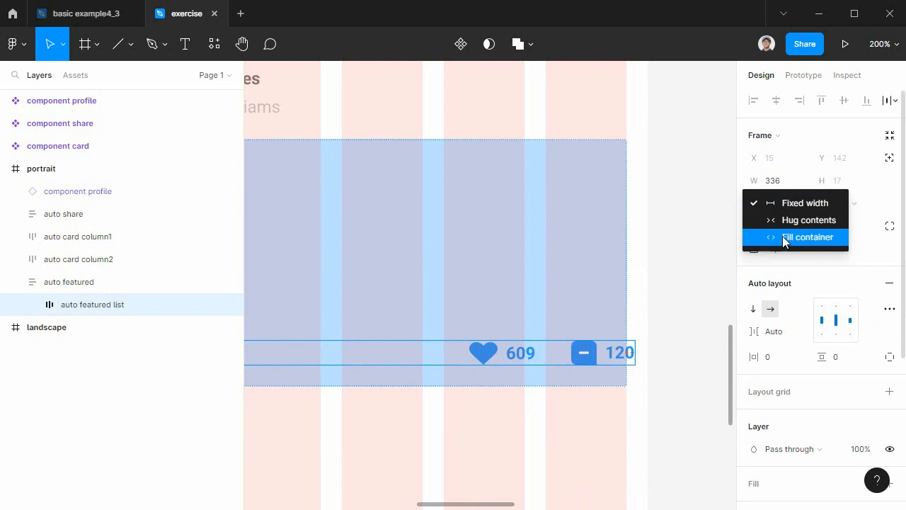
pyautogui.click(785, 238)
# Change the FEATURED label's fill to white, FFFFFF.
pyautogui.moveTo(439, 437); pyautogui.dragTo(635, 416)
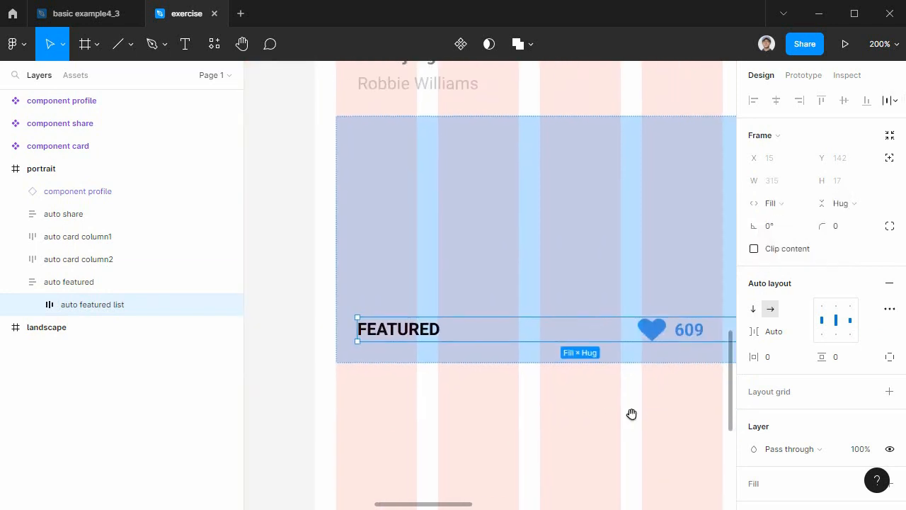
pyautogui.click(428, 339)
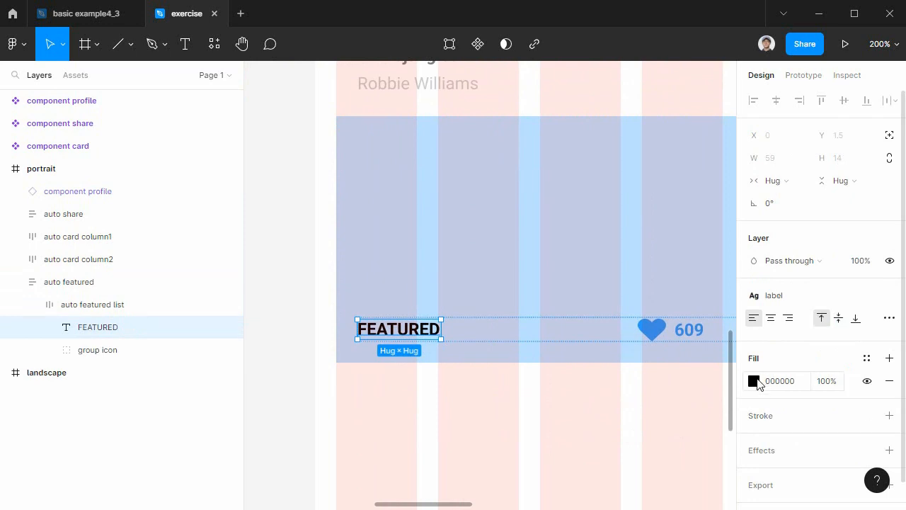
pyautogui.click(755, 381)
pyautogui.click(584, 441)
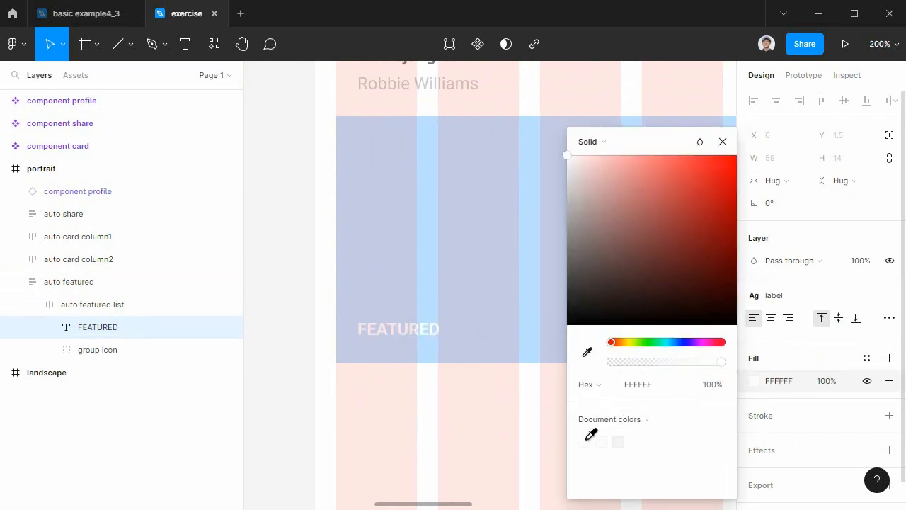
pyautogui.click(503, 436)
# Detach the main color1 style from the heart icon in the featured section and fill it with white, FFFFFF.
pyautogui.hscroll(5, 445, 408)
pyautogui.click(425, 336)
pyautogui.doubleClick(425, 334)
pyautogui.doubleClick(425, 334)
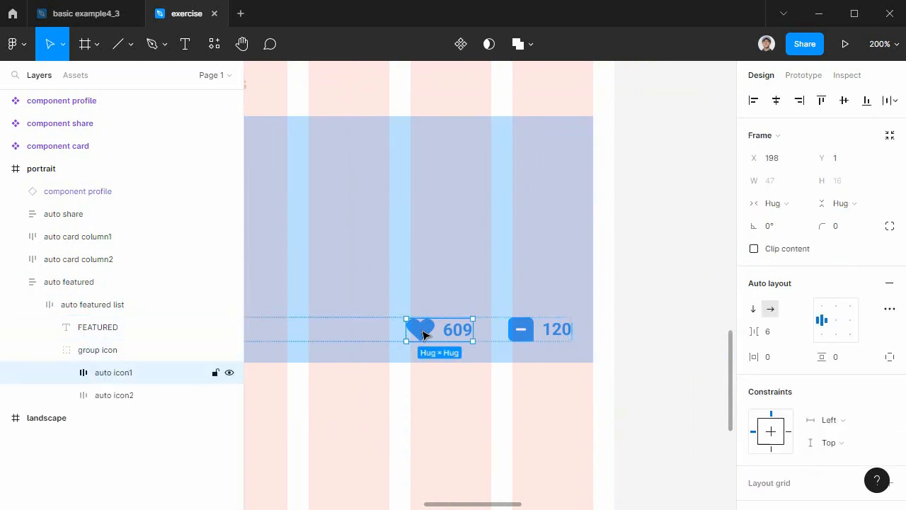
pyautogui.doubleClick(423, 334)
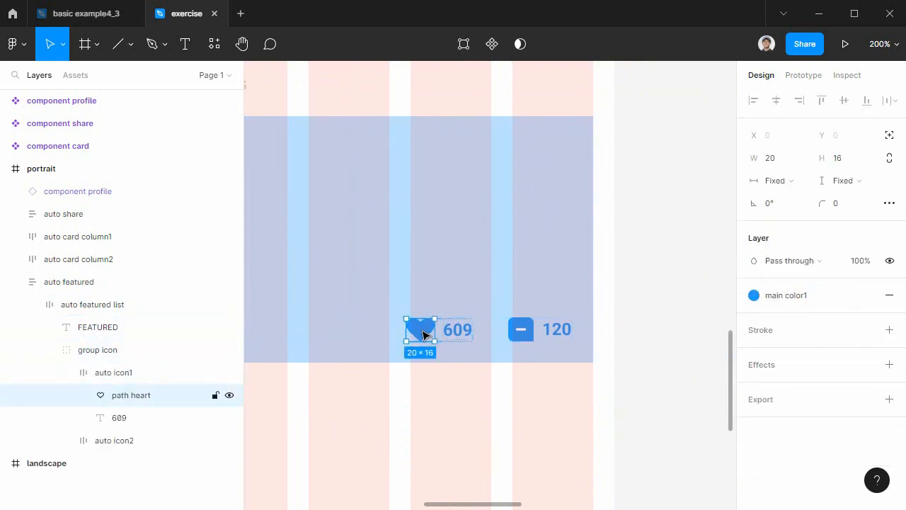
pyautogui.click(755, 296)
pyautogui.click(755, 296)
pyautogui.click(867, 296)
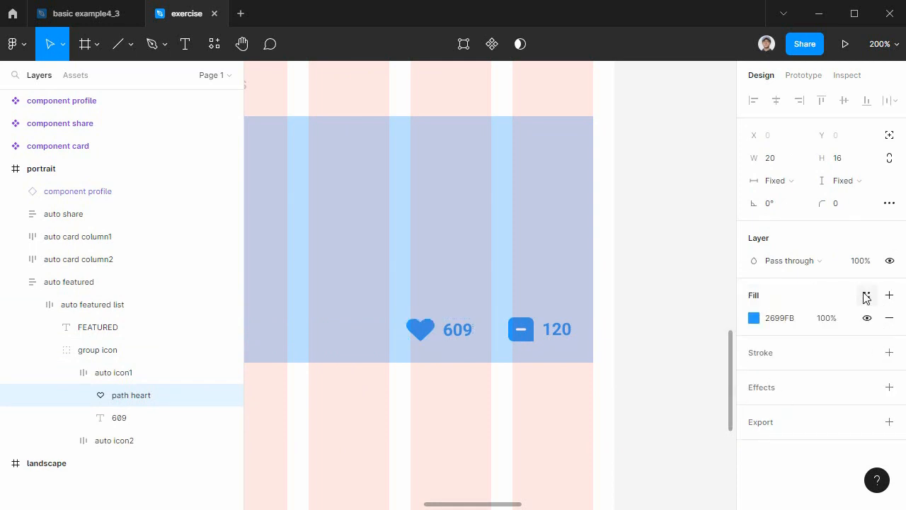
pyautogui.click(755, 323)
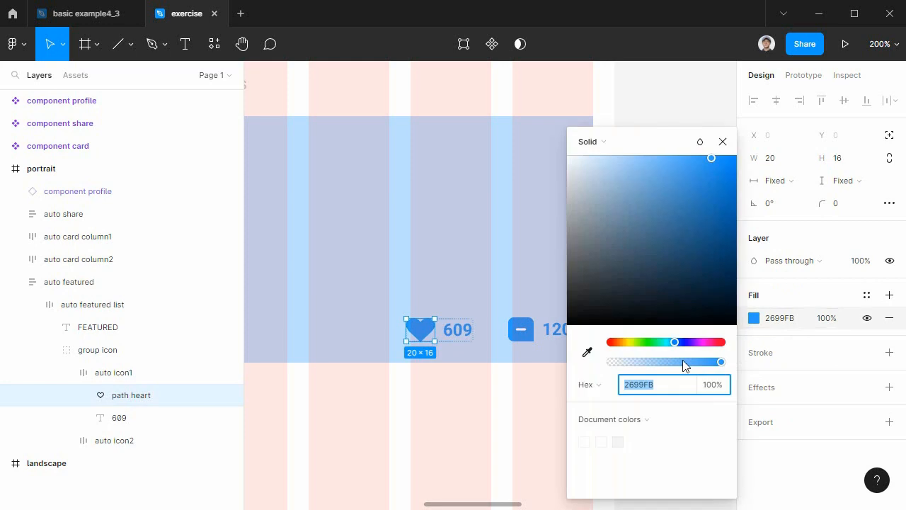
pyautogui.click(585, 441)
pyautogui.click(500, 411)
# Detach the main color1 style from the 609 text beside the heart and make its fill white.
pyautogui.doubleClick(459, 327)
pyautogui.doubleClick(461, 326)
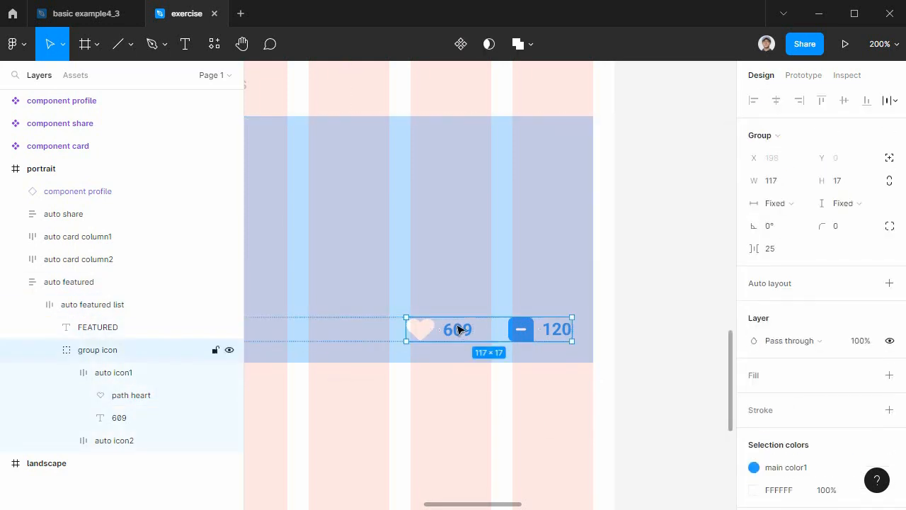
pyautogui.doubleClick(460, 330)
pyautogui.doubleClick(459, 329)
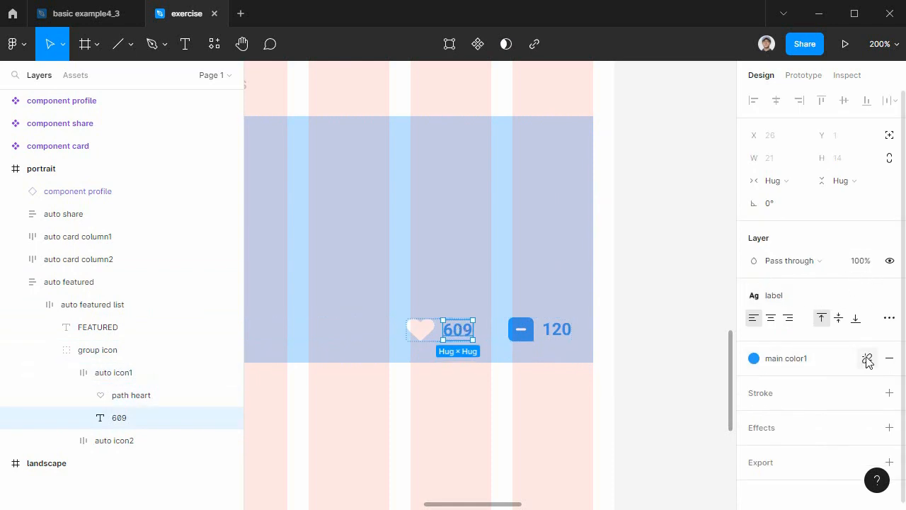
pyautogui.click(866, 360)
pyautogui.click(755, 382)
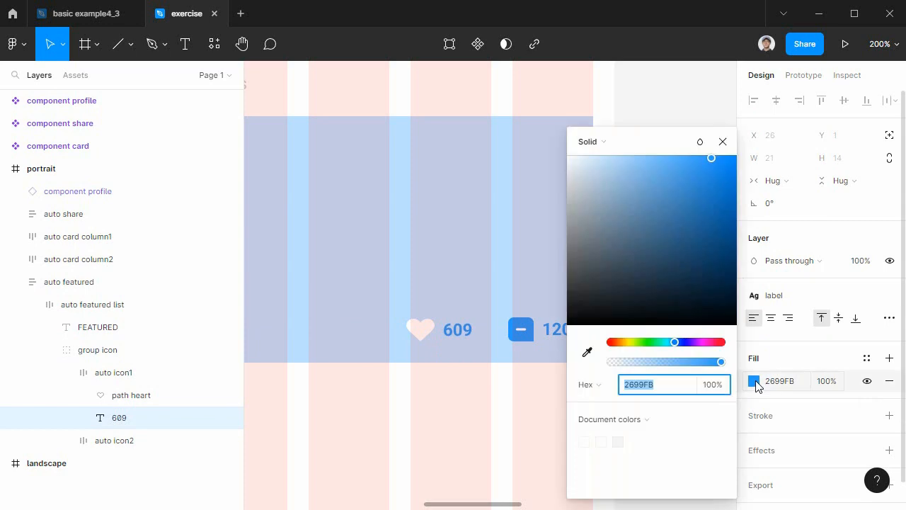
pyautogui.click(589, 442)
pyautogui.click(493, 455)
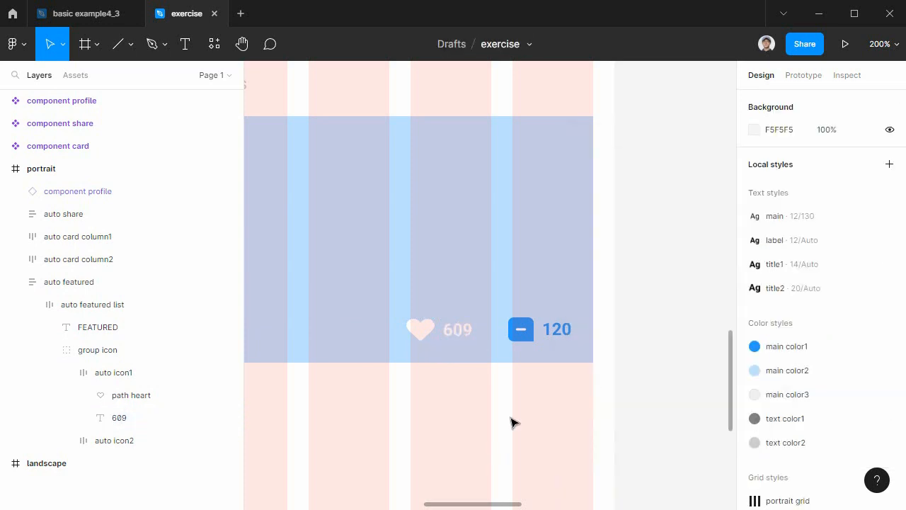
# Change the comment icon's 2699FB fill to white, FFFFFF, by editing its vector path in auto icon2.
pyautogui.hscroll(2, 463, 409)
pyautogui.doubleClick(457, 345)
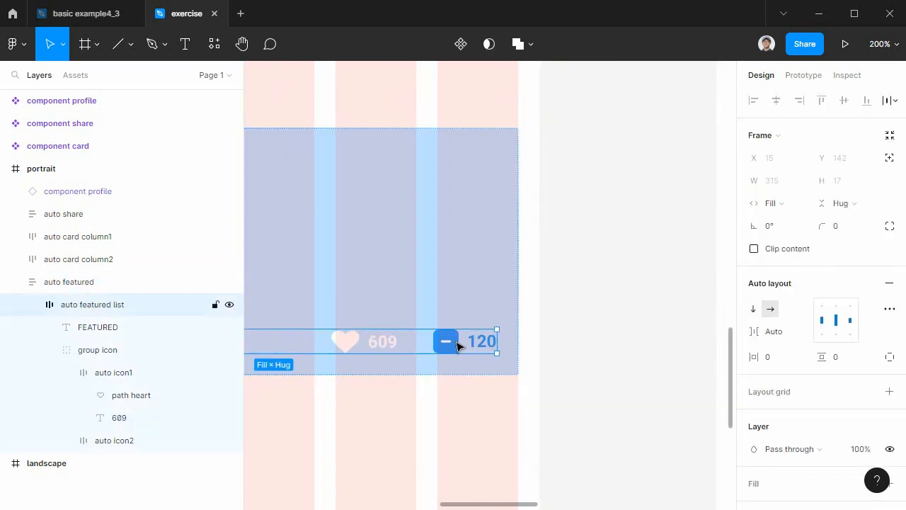
pyautogui.doubleClick(457, 346)
pyautogui.doubleClick(456, 345)
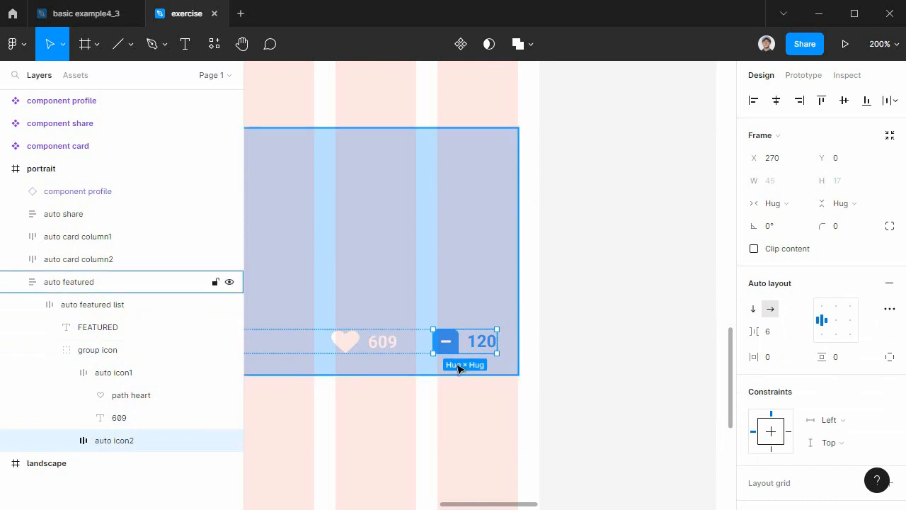
pyautogui.doubleClick(462, 345)
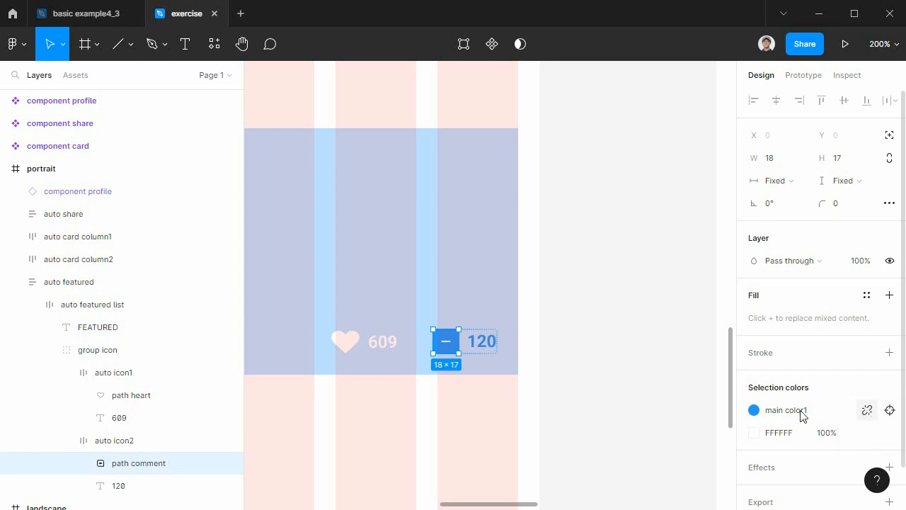
pyautogui.click(754, 410)
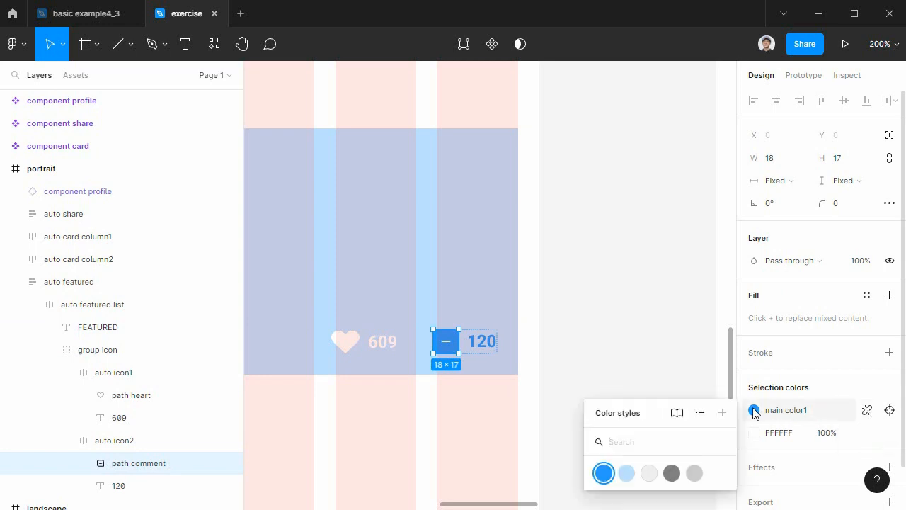
pyautogui.click(825, 411)
pyautogui.scroll(-1, 803, 387)
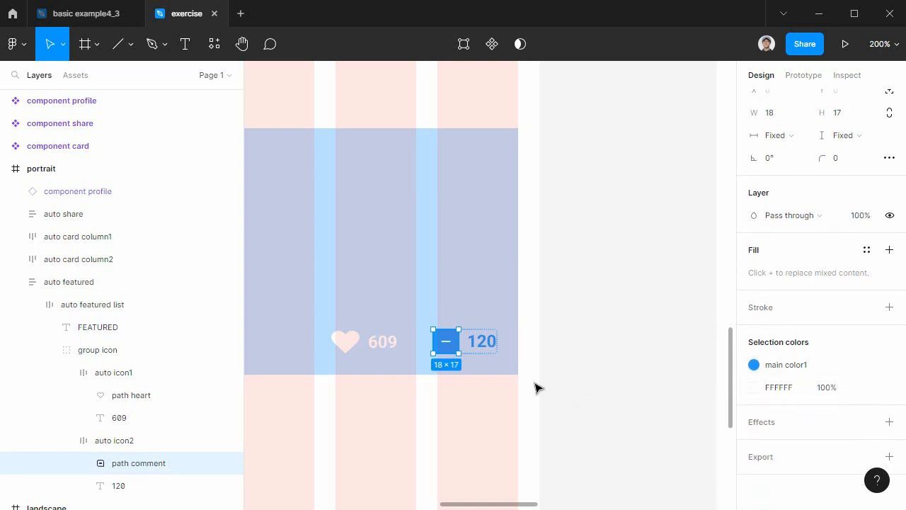
pyautogui.doubleClick(446, 341)
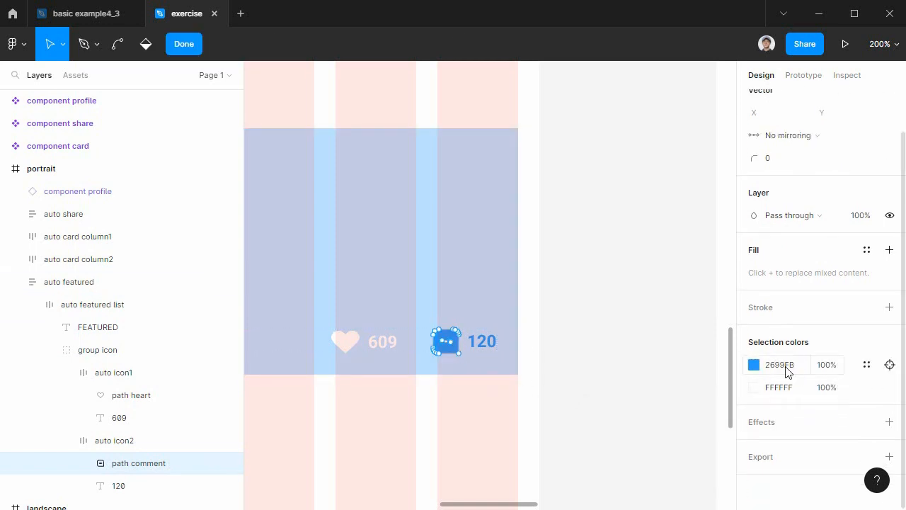
pyautogui.click(753, 367)
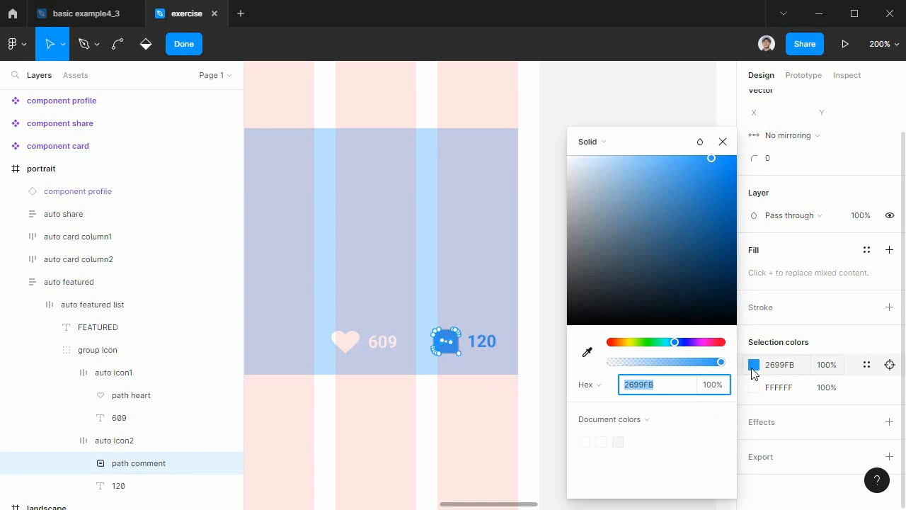
pyautogui.click(585, 440)
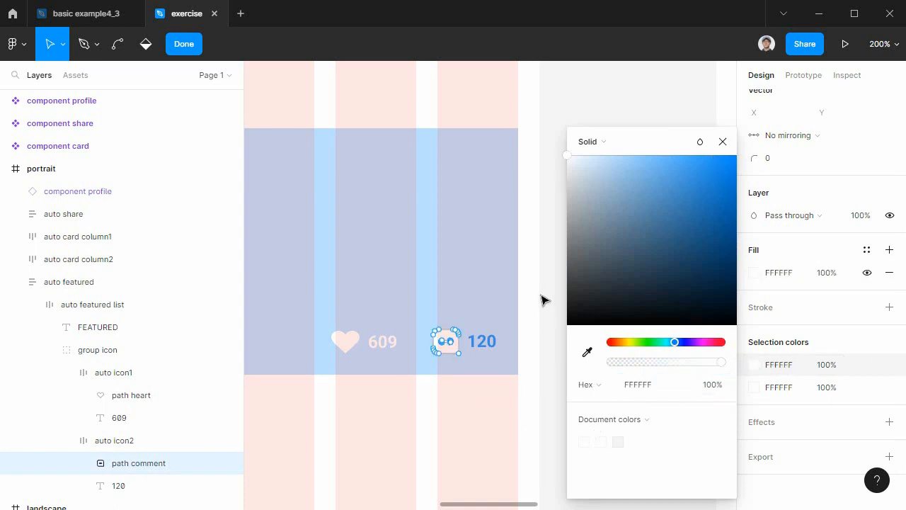
pyautogui.click(732, 141)
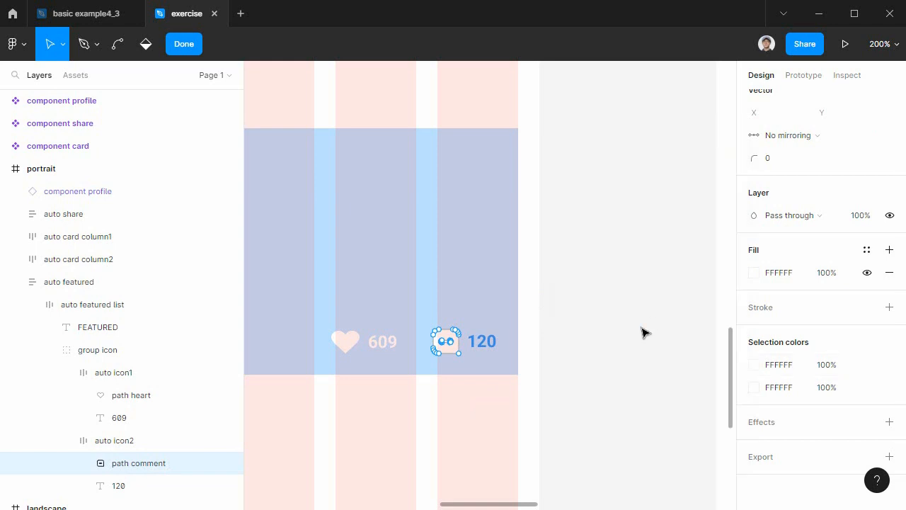
pyautogui.scroll(2, 642, 332)
pyautogui.scroll(2, 642, 333)
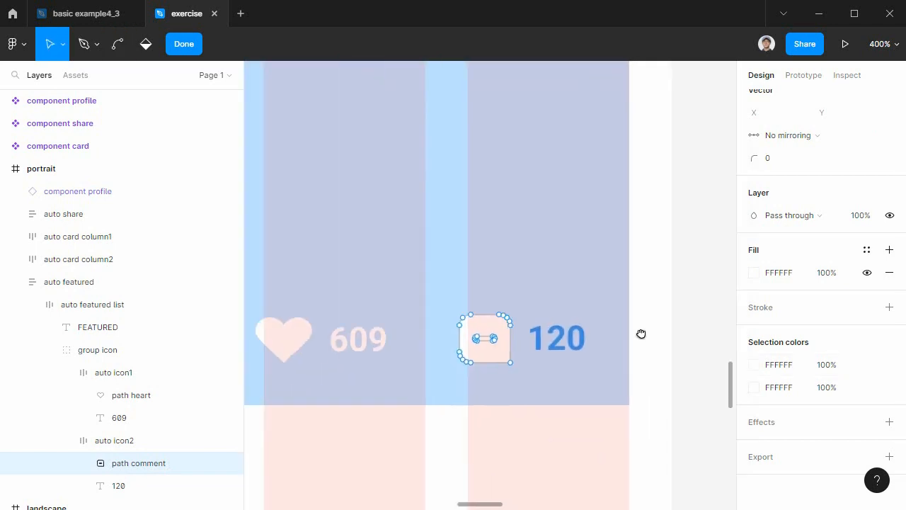
pyautogui.click(184, 43)
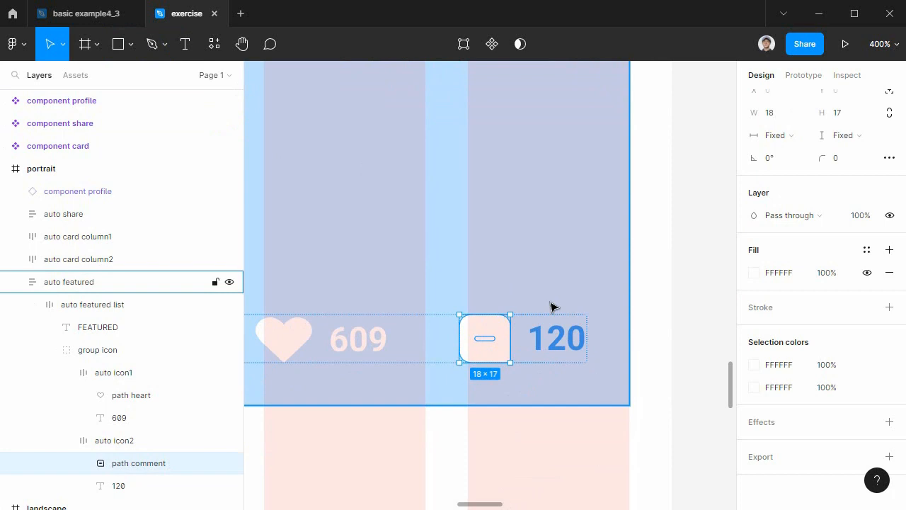
pyautogui.doubleClick(479, 342)
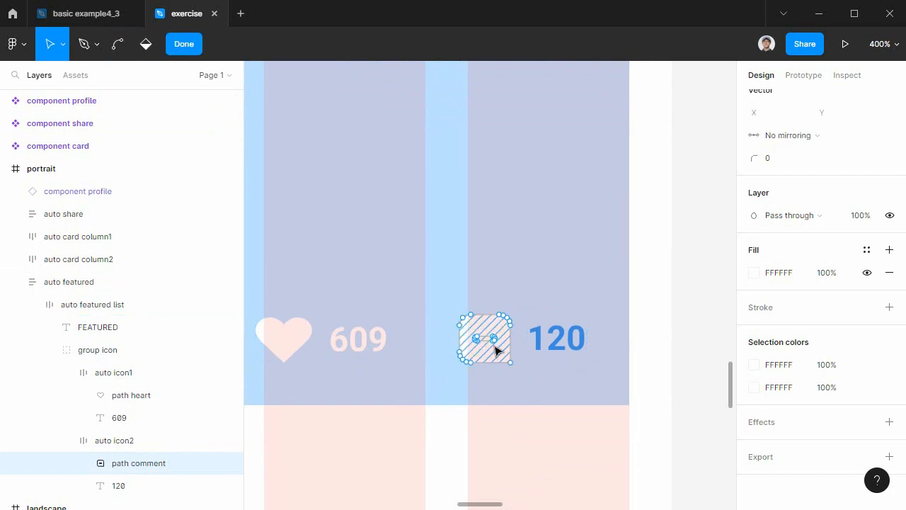
pyautogui.click(489, 340)
pyautogui.press('Escape')
pyautogui.doubleClick(492, 344)
pyautogui.press('Escape')
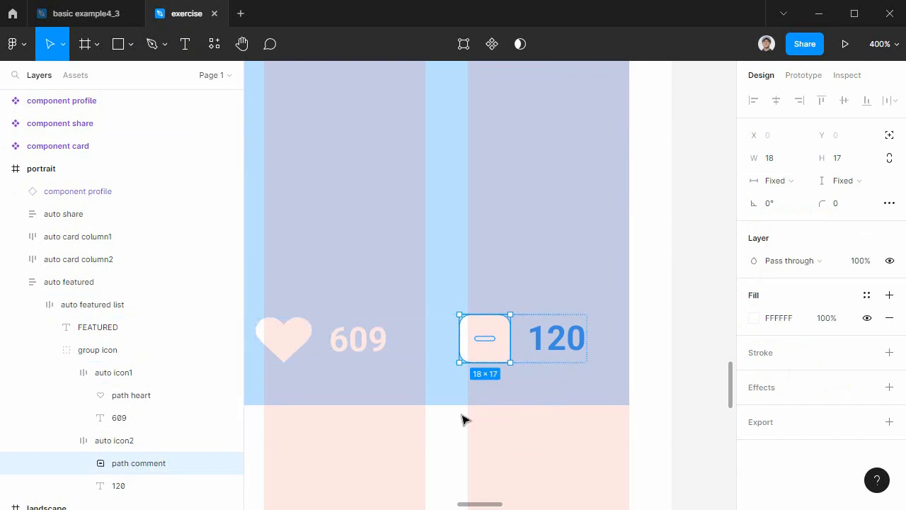
# Try to recolor the comment icon's inner dash with the main color2 style, and undo the change.
pyautogui.press('+')
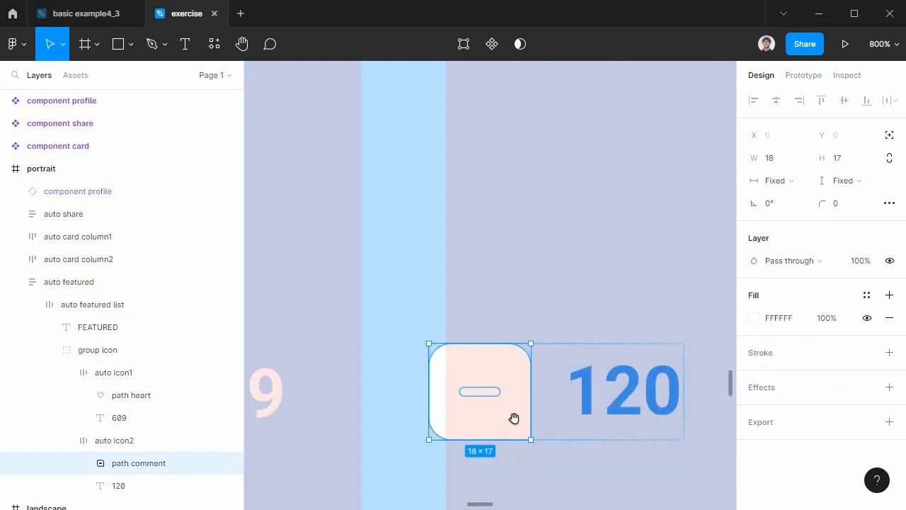
pyautogui.moveTo(507, 417); pyautogui.dragTo(520, 323)
pyautogui.doubleClick(506, 300)
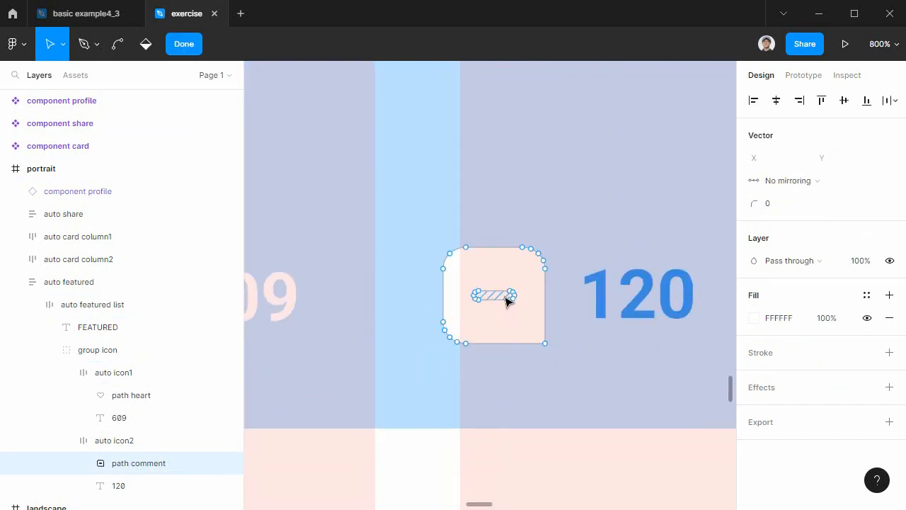
pyautogui.click(754, 319)
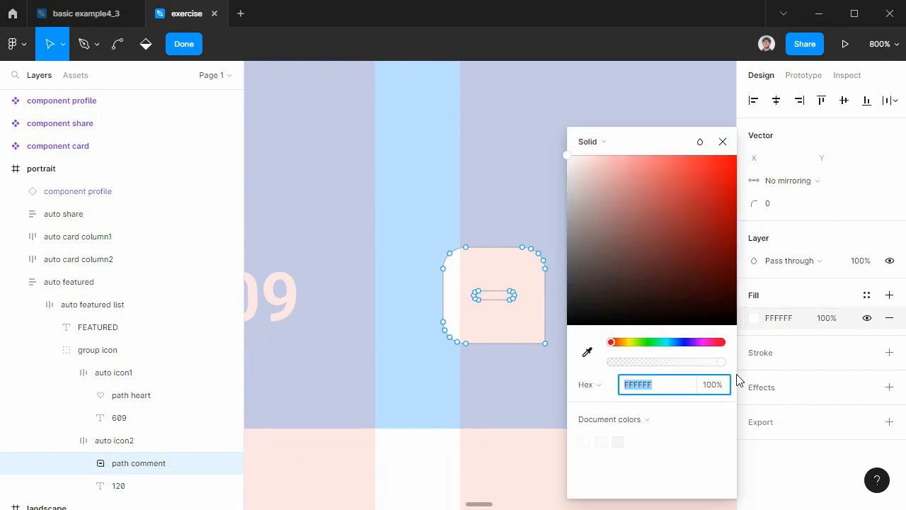
pyautogui.click(866, 294)
pyautogui.click(867, 295)
pyautogui.click(867, 294)
pyautogui.click(787, 381)
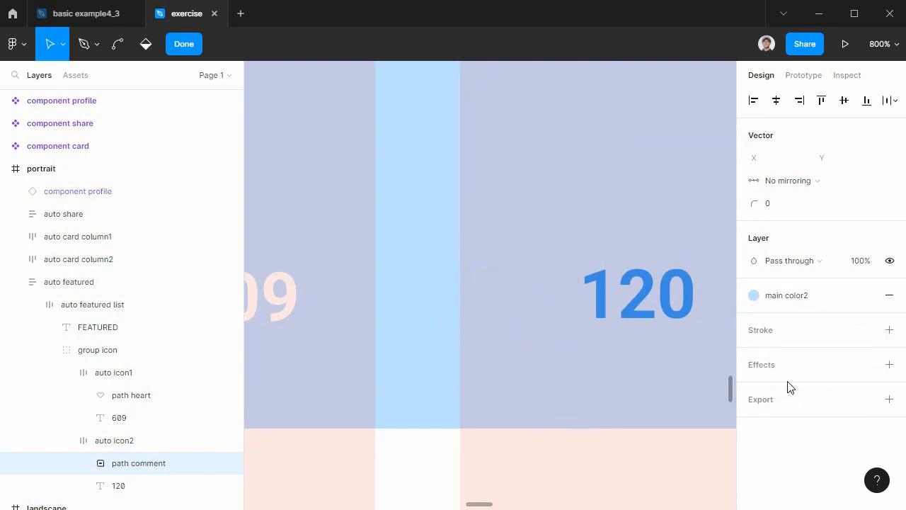
pyautogui.hotkey('ctrl', 'z')
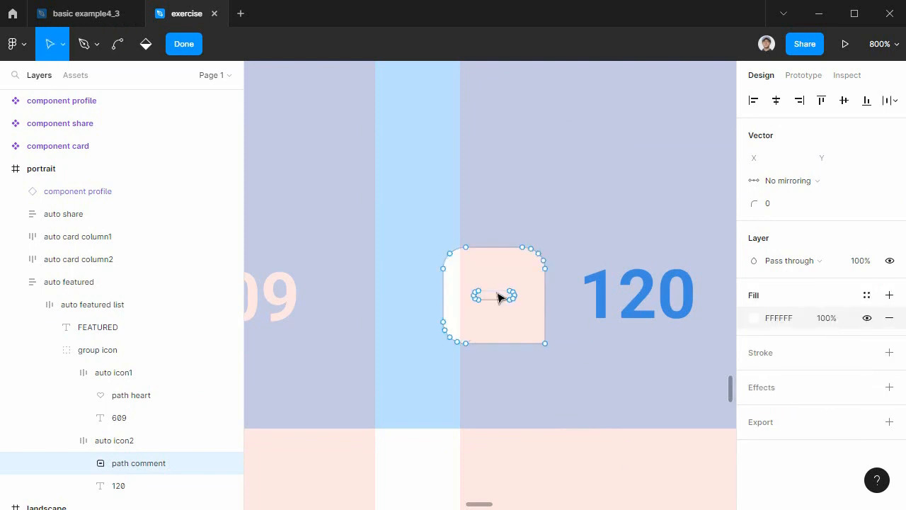
pyautogui.press('Escape')
pyautogui.doubleClick(498, 297)
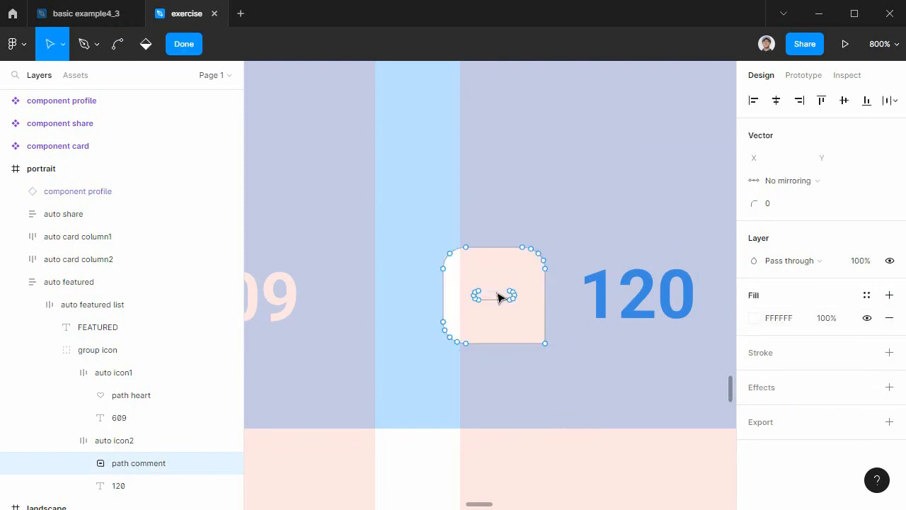
pyautogui.press('Escape')
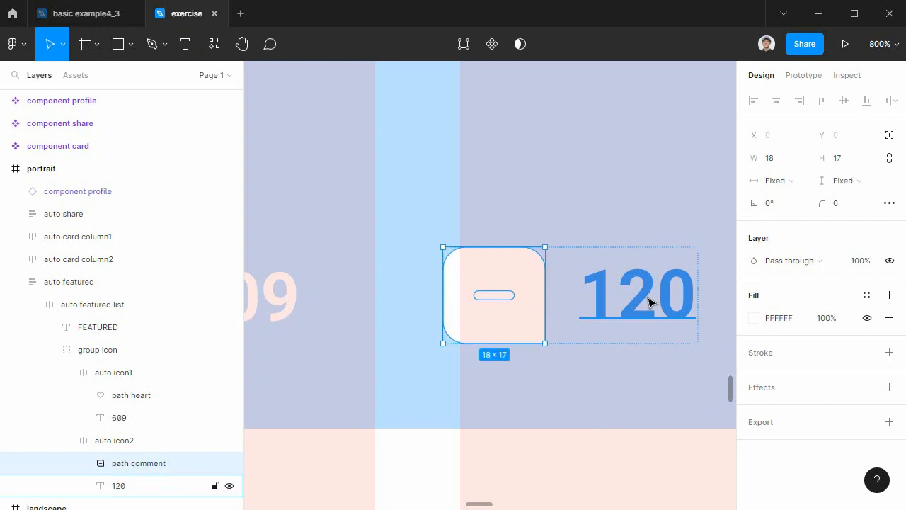
# Detach the main color1 style from the 120 text beside the comment icon and fill it with white, FFFFFF.
pyautogui.click(648, 303)
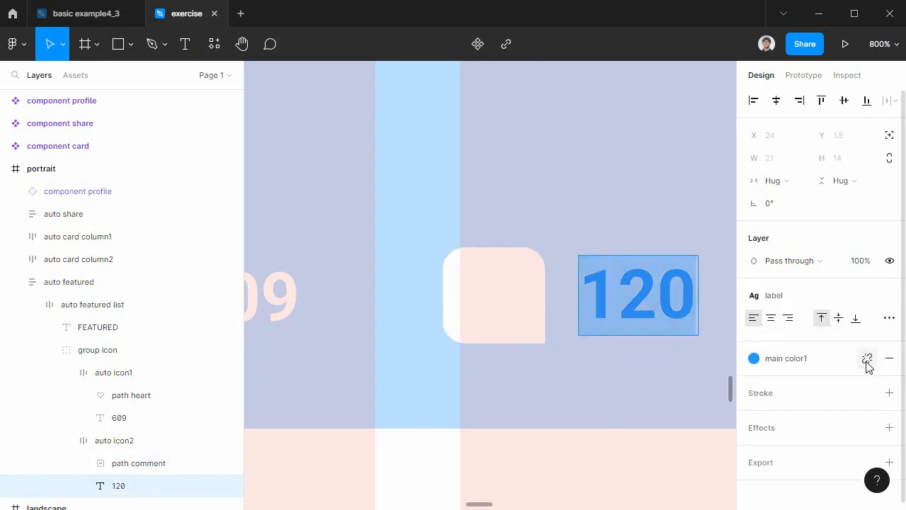
pyautogui.click(867, 358)
pyautogui.click(755, 386)
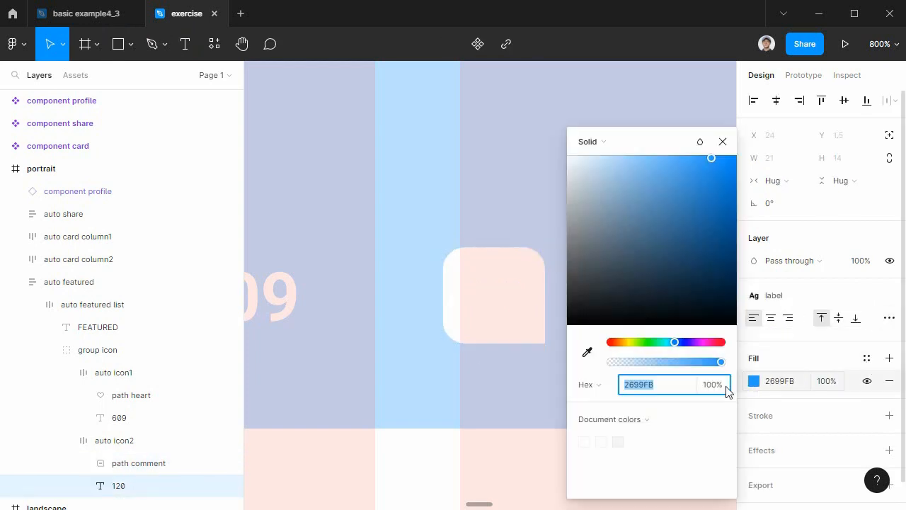
pyautogui.click(585, 442)
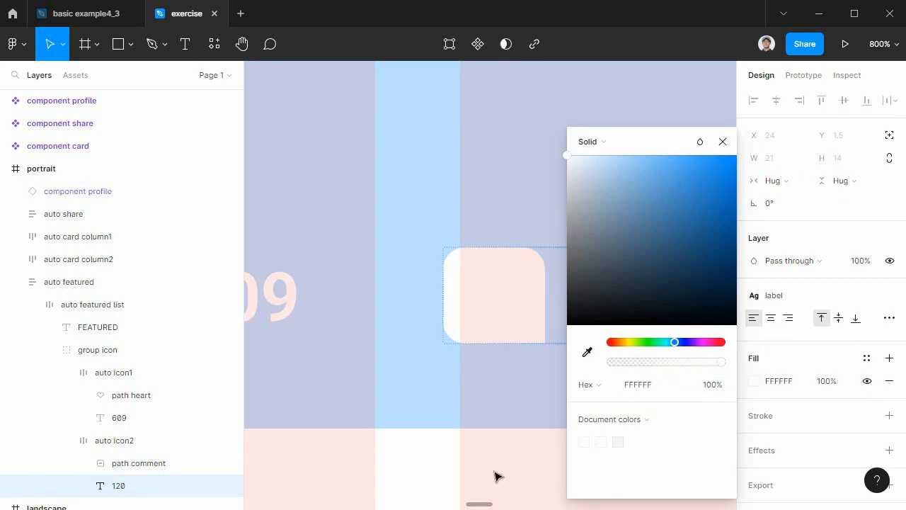
pyautogui.click(722, 142)
pyautogui.click(649, 485)
pyautogui.scroll(-1, 640, 475)
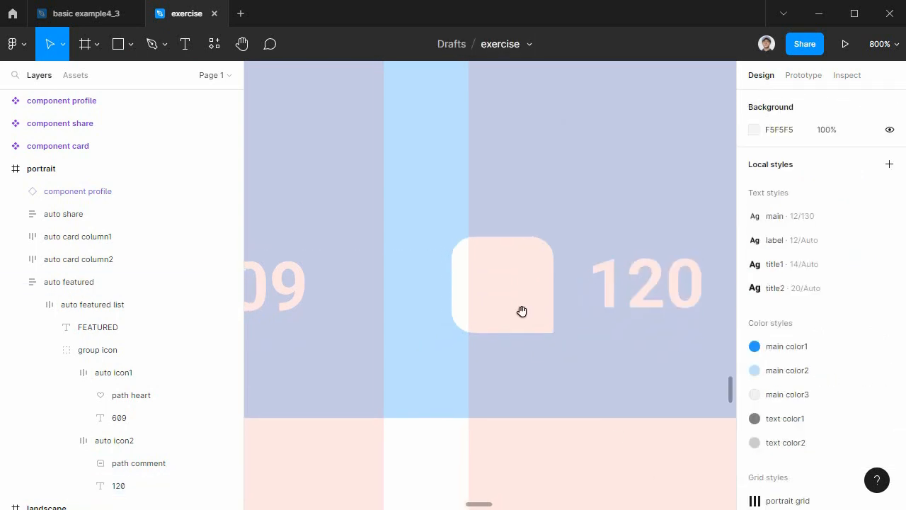
pyautogui.click(511, 288)
pyautogui.doubleClick(510, 289)
pyautogui.doubleClick(510, 288)
pyautogui.doubleClick(510, 287)
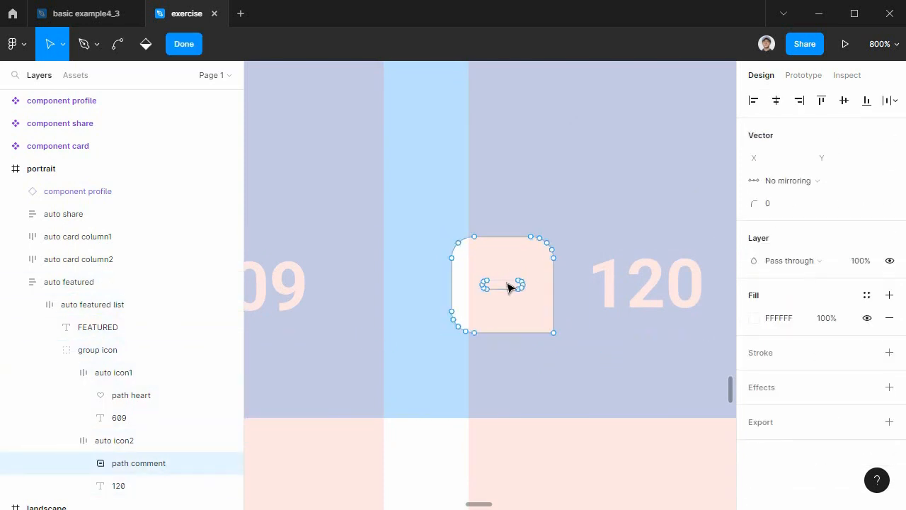
pyautogui.click(546, 282)
pyautogui.click(557, 444)
pyautogui.click(530, 262)
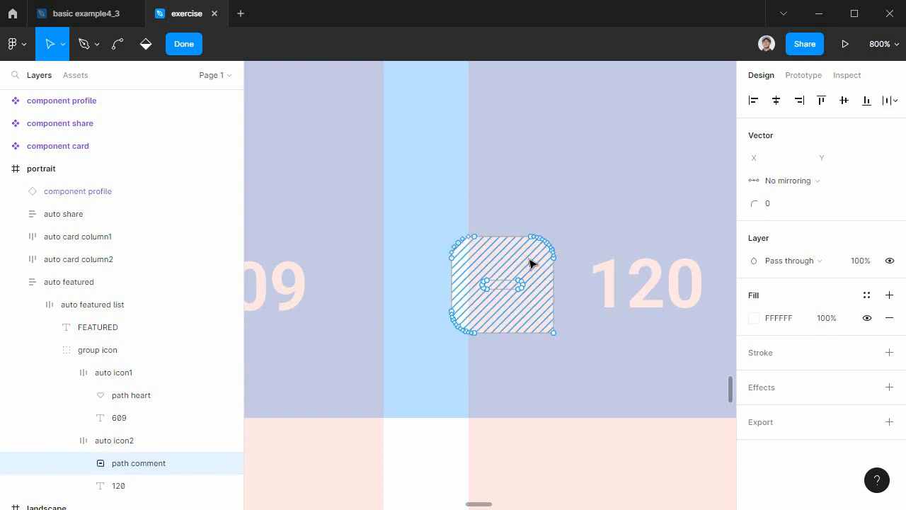
pyautogui.click(196, 41)
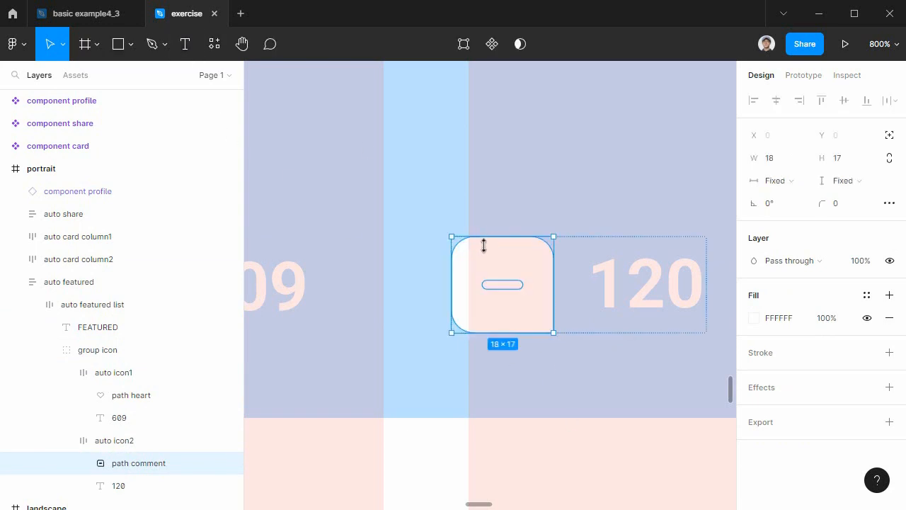
# Remove the fill from the comment icon's inner dash region with the Paint bucket and finish the vector editing.
pyautogui.doubleClick(503, 292)
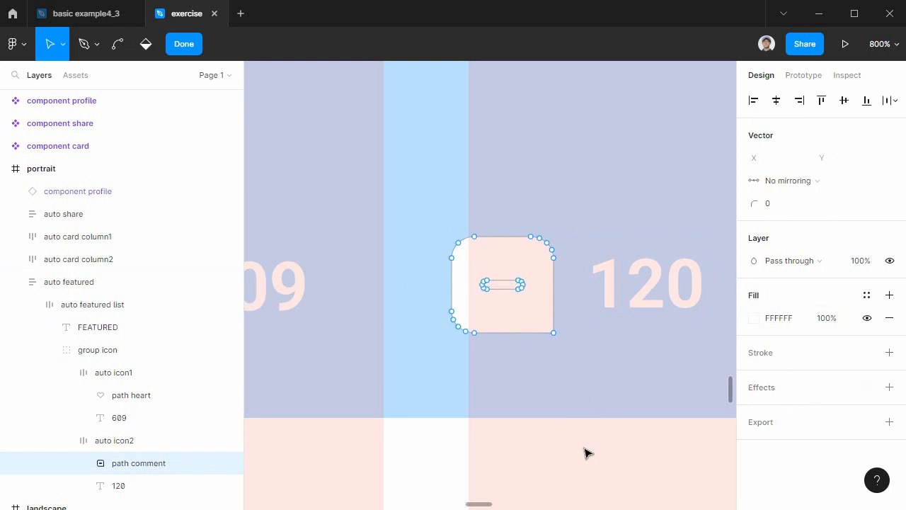
pyautogui.click(146, 46)
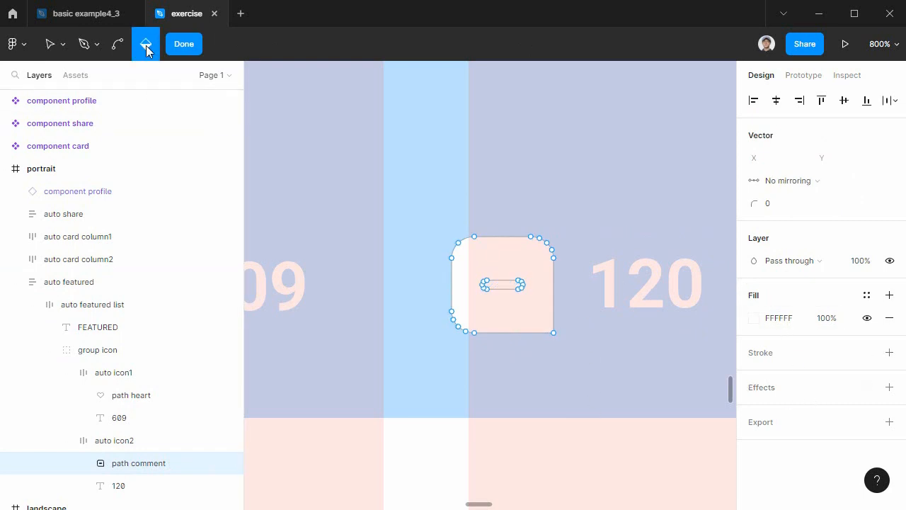
pyautogui.click(511, 285)
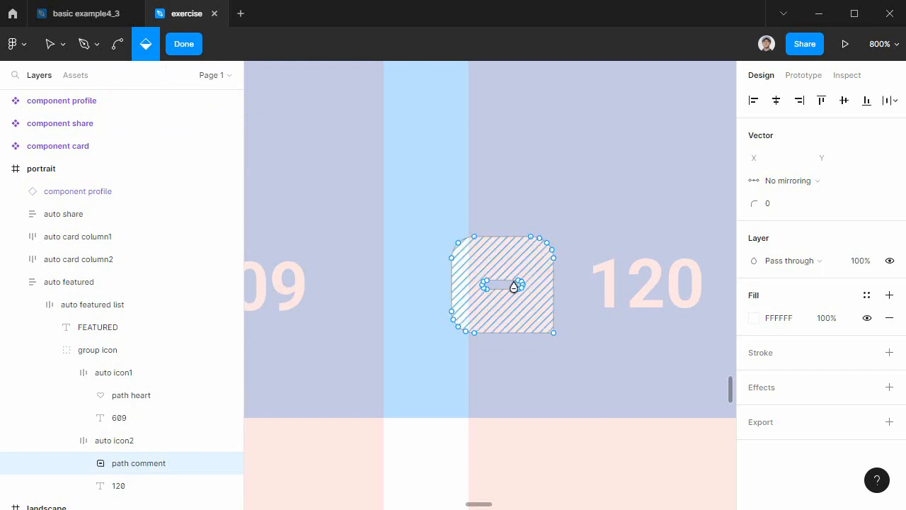
pyautogui.press('-')
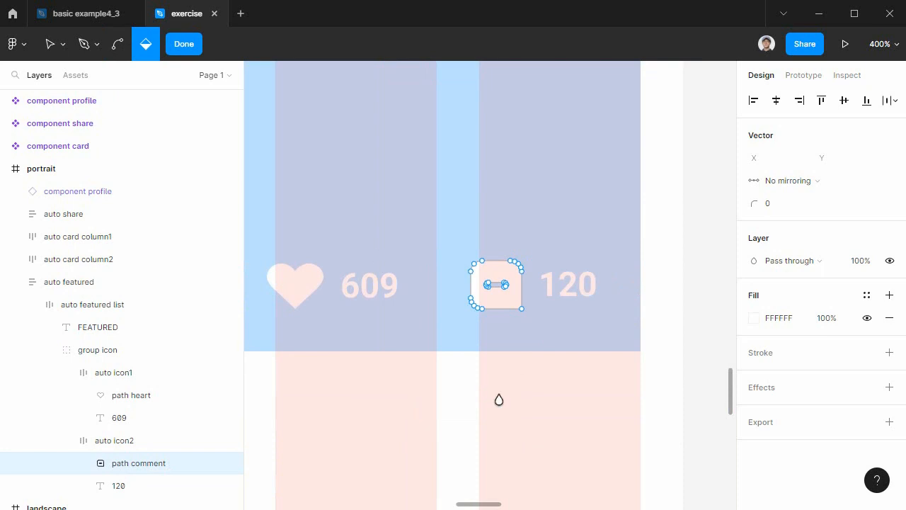
pyautogui.press('-')
pyautogui.press('-')
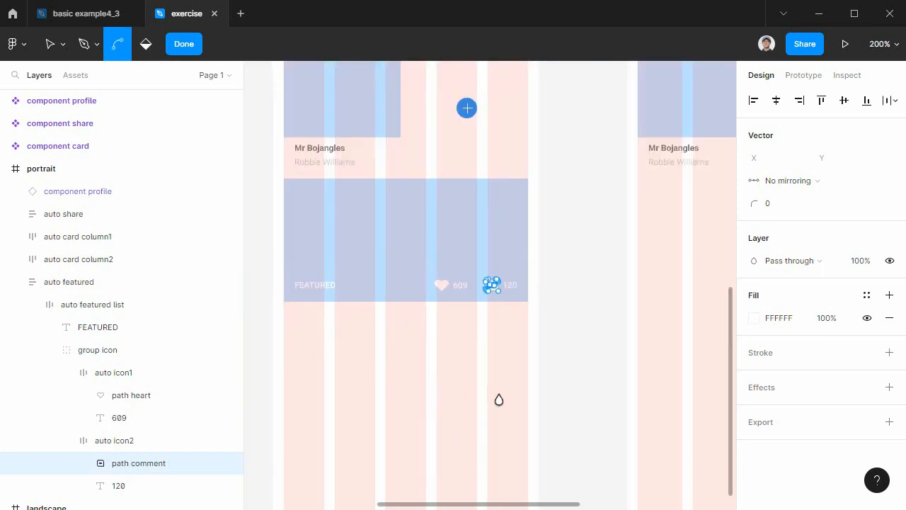
pyautogui.moveTo(499, 400); pyautogui.dragTo(578, 381)
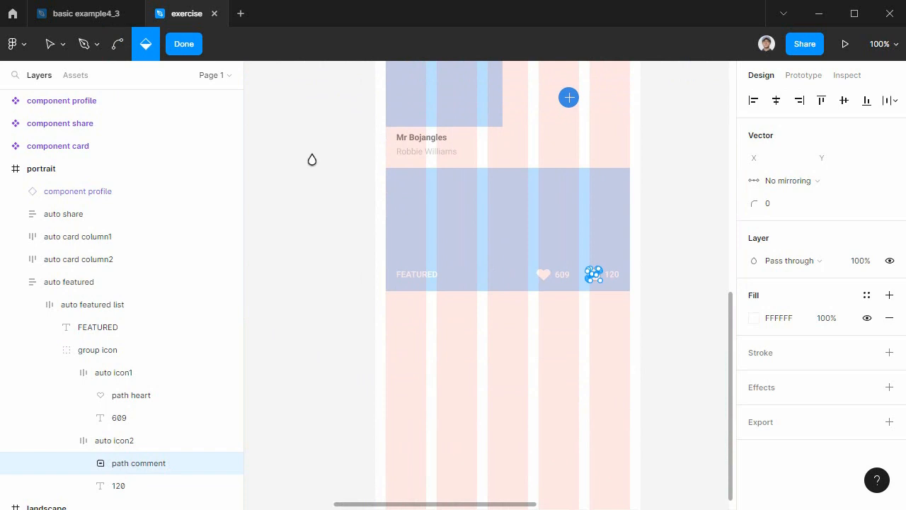
pyautogui.click(54, 45)
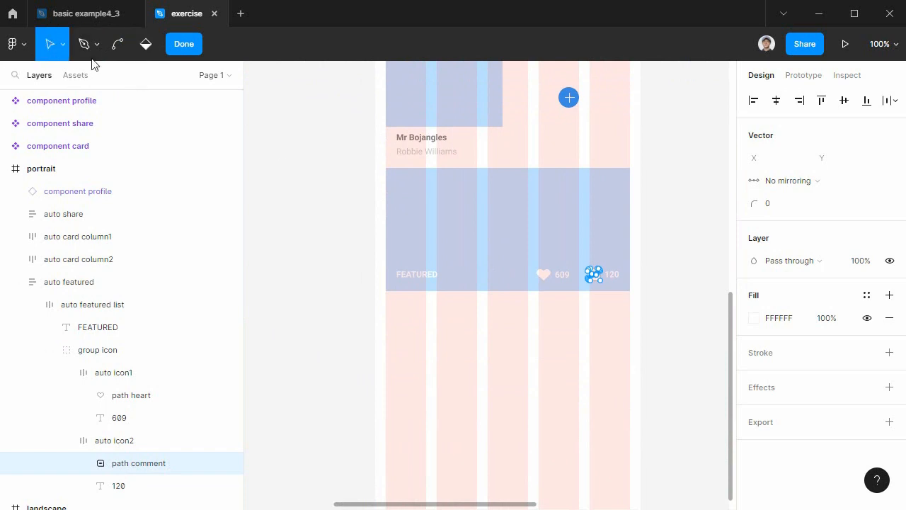
pyautogui.click(184, 44)
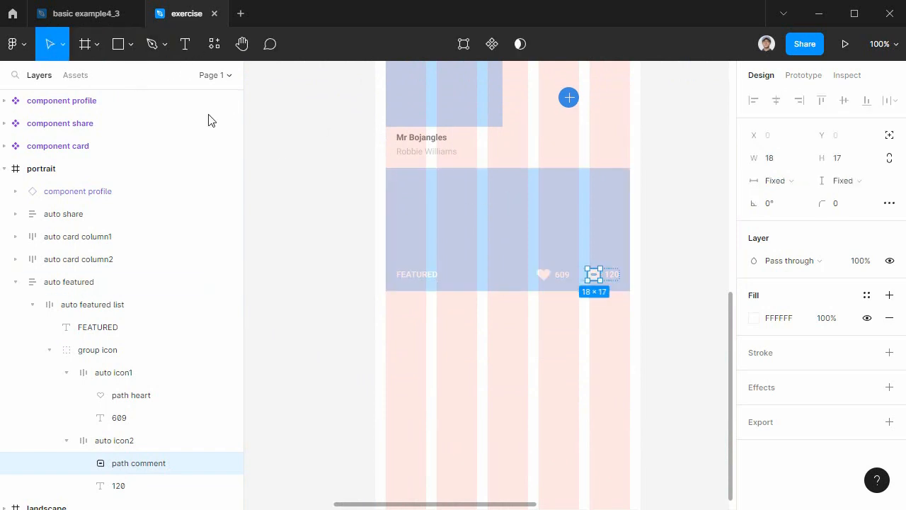
# Collapse the auto icon2, auto icon1 and group icon layers and select the auto featured list.
pyautogui.click(66, 440)
pyautogui.click(66, 372)
pyautogui.click(48, 350)
pyautogui.click(88, 305)
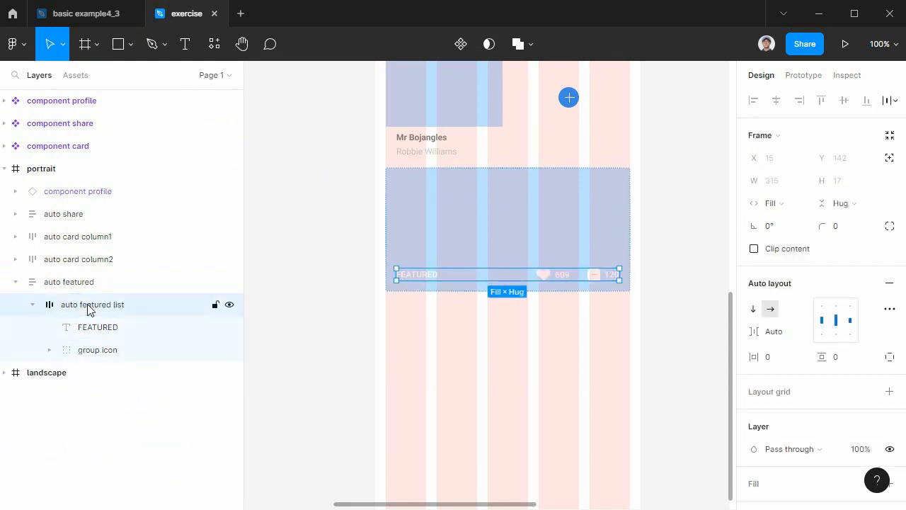
# Move the auto featured frame straight down to Y 843 in the portrait frame.
pyautogui.click(77, 284)
pyautogui.moveTo(516, 202); pyautogui.dragTo(512, 222)
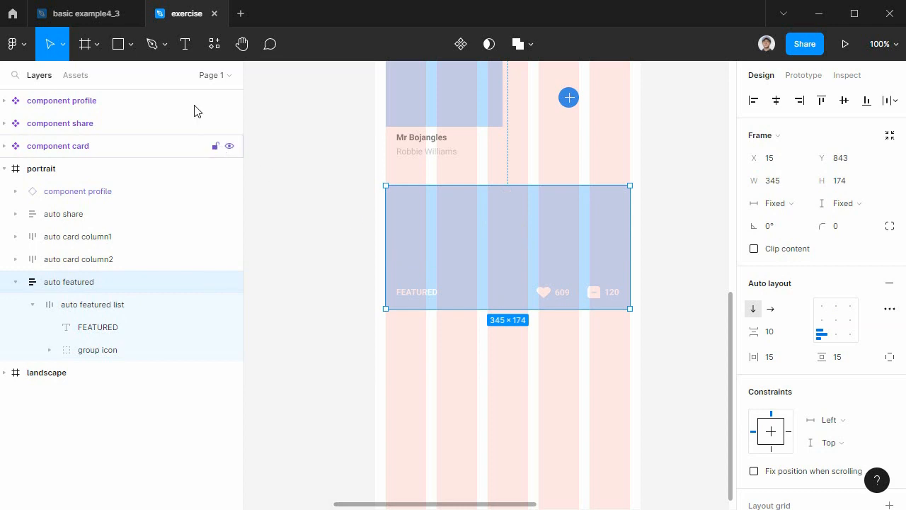
# Copy "Excepteur sint occaecat." from content.txt in Notepad and paste it as a new text layer below the auto featured frame.
pyautogui.click(187, 44)
pyautogui.hotkey('alt', 'Tab')
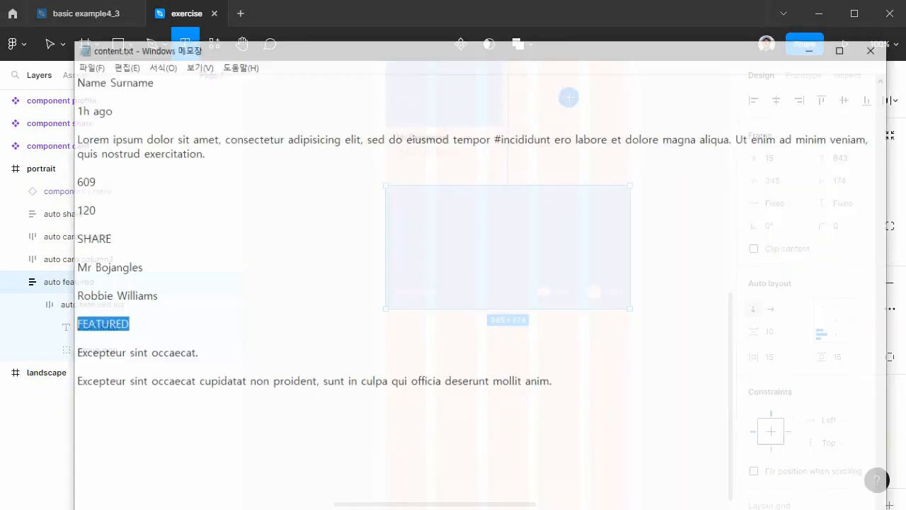
pyautogui.moveTo(209, 324); pyautogui.dragTo(51, 325)
pyautogui.hotkey('ctrl', 'c')
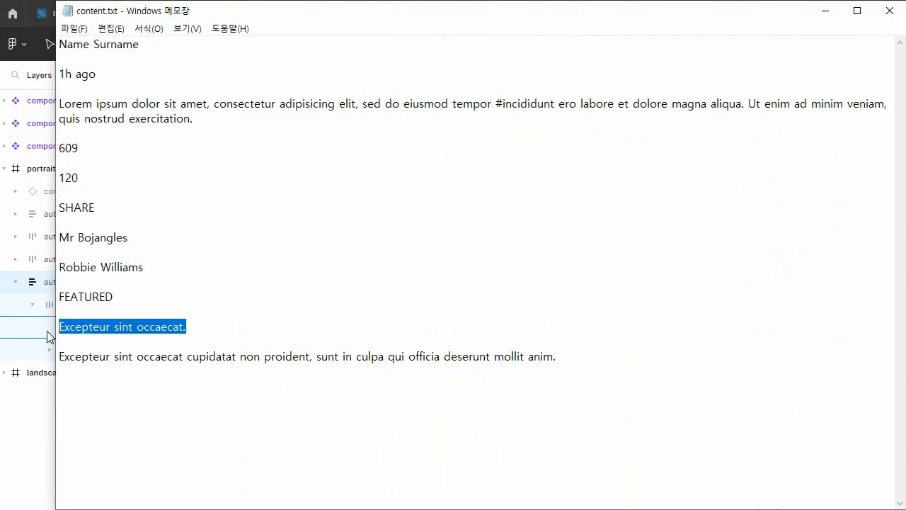
pyautogui.click(824, 12)
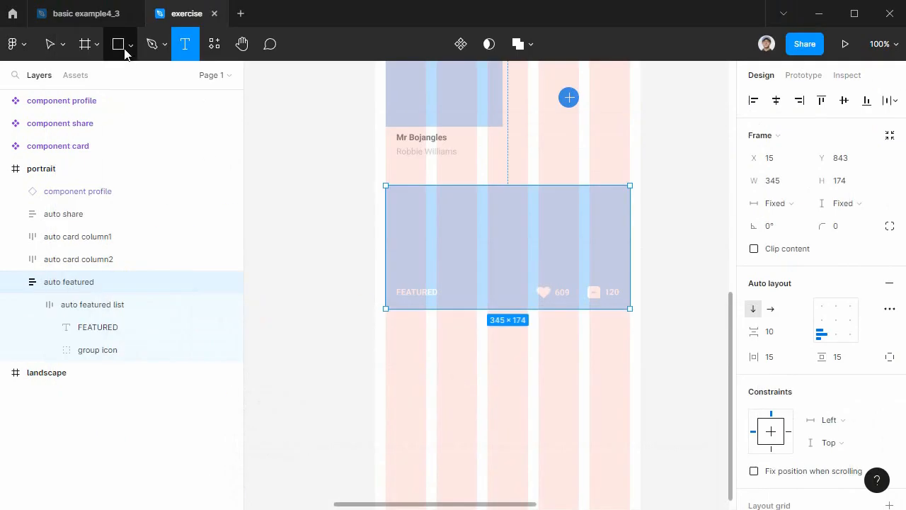
pyautogui.click(413, 354)
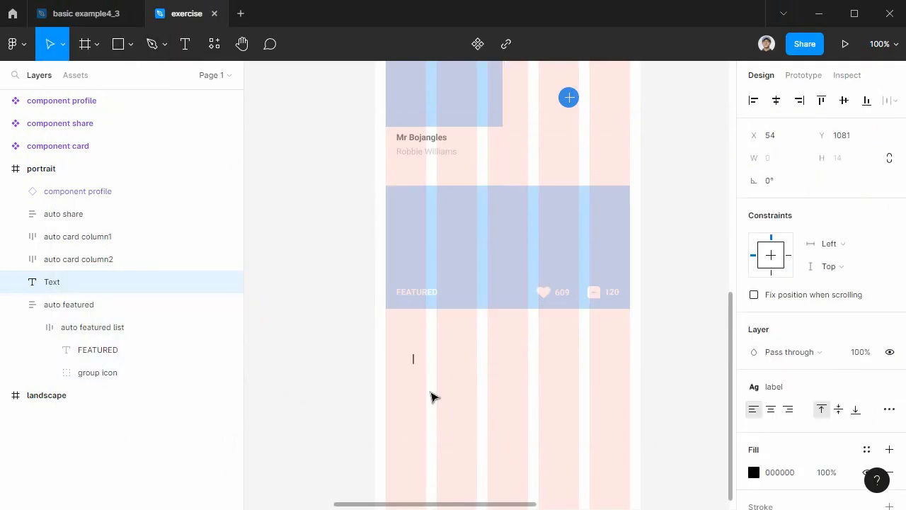
pyautogui.hotkey('ctrl', 'v')
# Apply the title2 text style and main color1 to "Excepteur sint occaecat.", and move the text to X 27, Y 1065.
pyautogui.hotkey('ctrl', 'a')
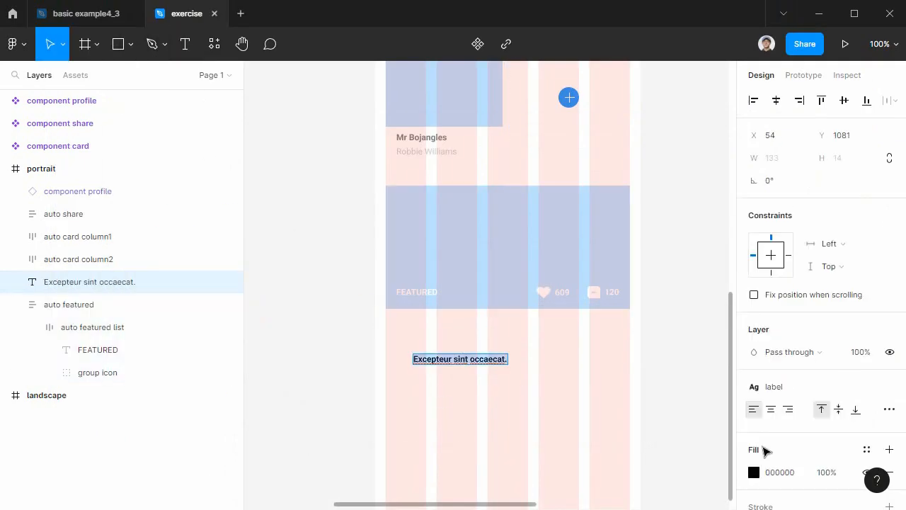
pyautogui.click(810, 392)
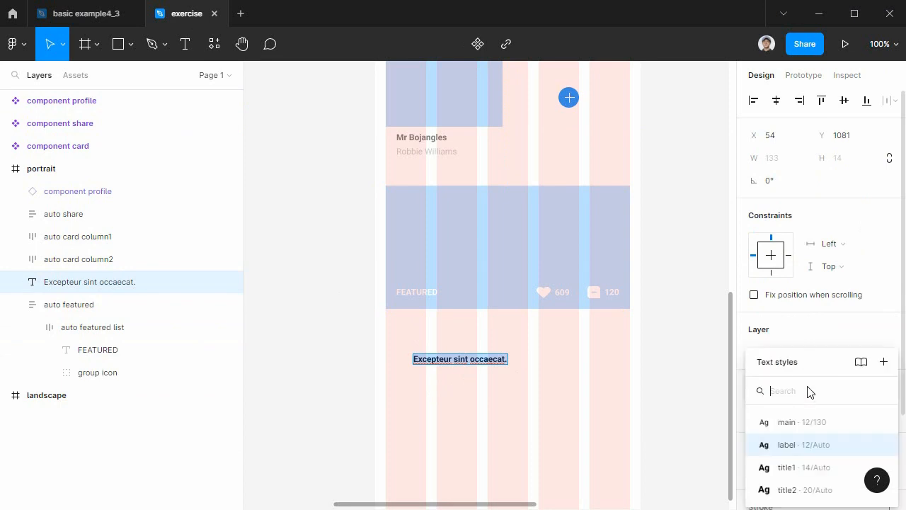
pyautogui.click(814, 491)
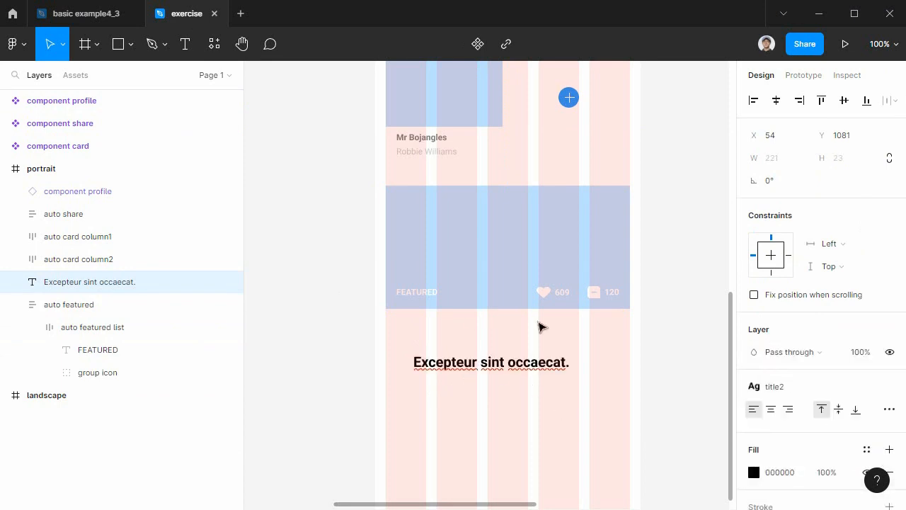
pyautogui.click(755, 472)
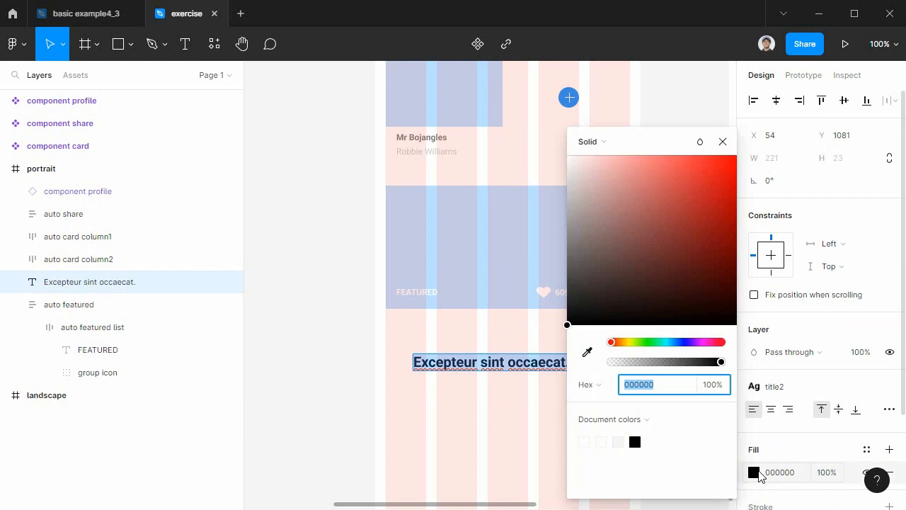
pyautogui.click(867, 449)
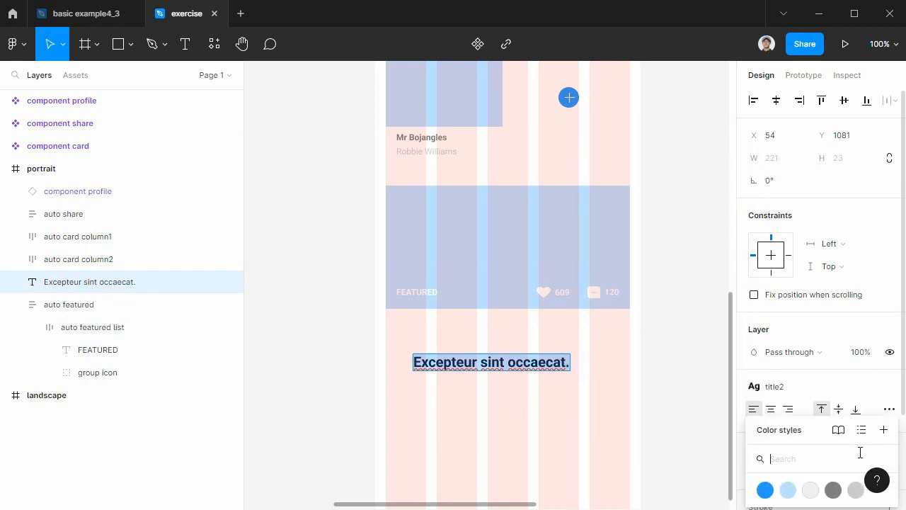
pyautogui.click(765, 487)
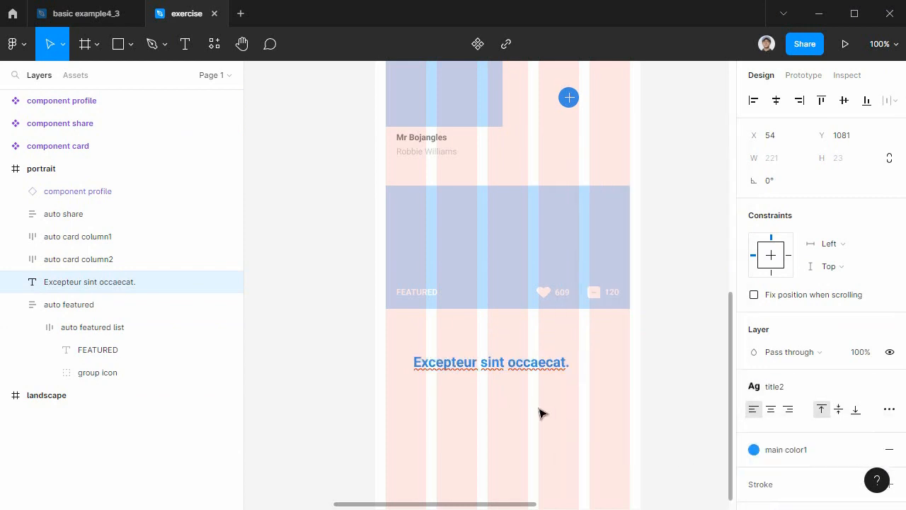
pyautogui.press('Return')
pyautogui.press('Escape')
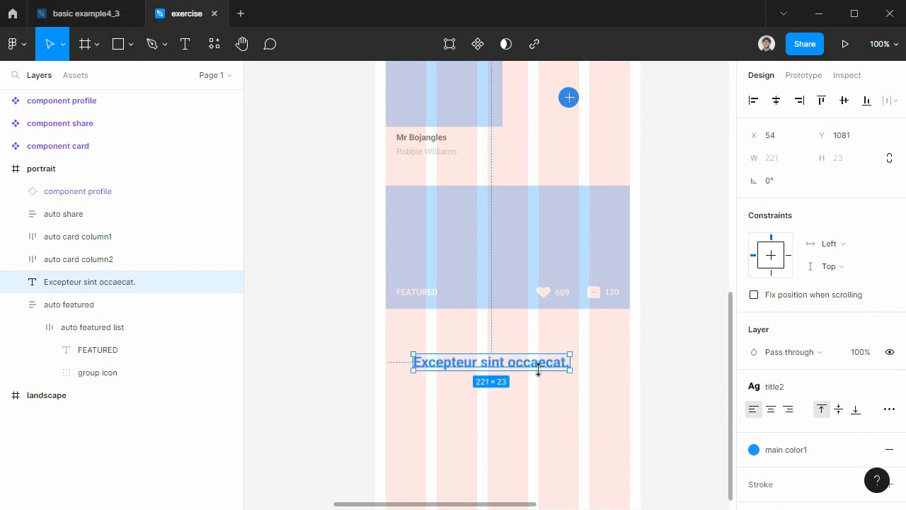
pyautogui.moveTo(549, 360); pyautogui.dragTo(531, 347)
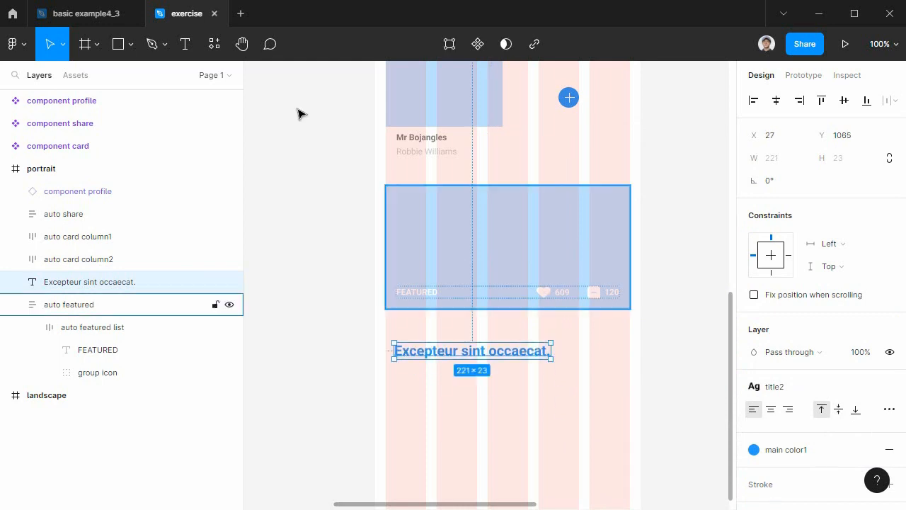
# Copy the "Excepteur sint occaecat cupidatat non proident…" sentence from content.txt in Notepad and paste it as a text layer below the blue title.
pyautogui.press('Return')
pyautogui.click(401, 403)
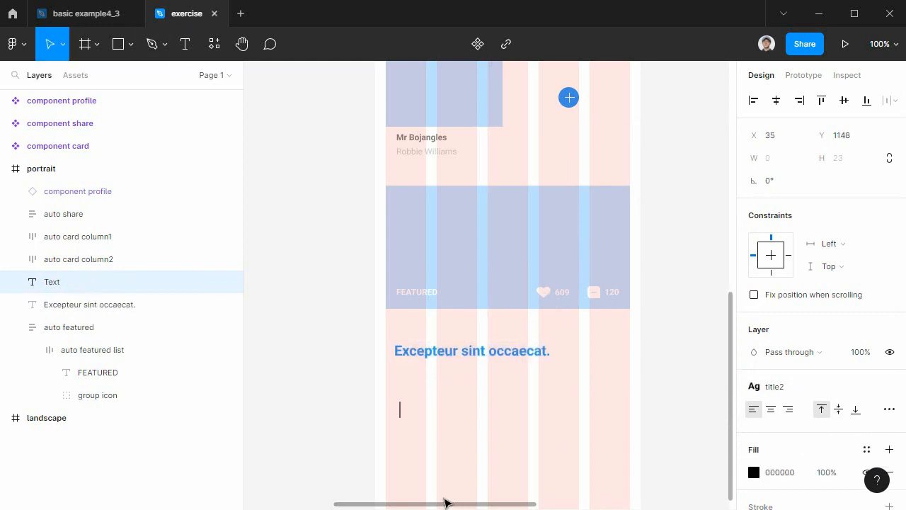
pyautogui.hotkey('alt', 'Tab')
pyautogui.moveTo(572, 352); pyautogui.dragTo(57, 351)
pyautogui.hotkey('ctrl', 'c')
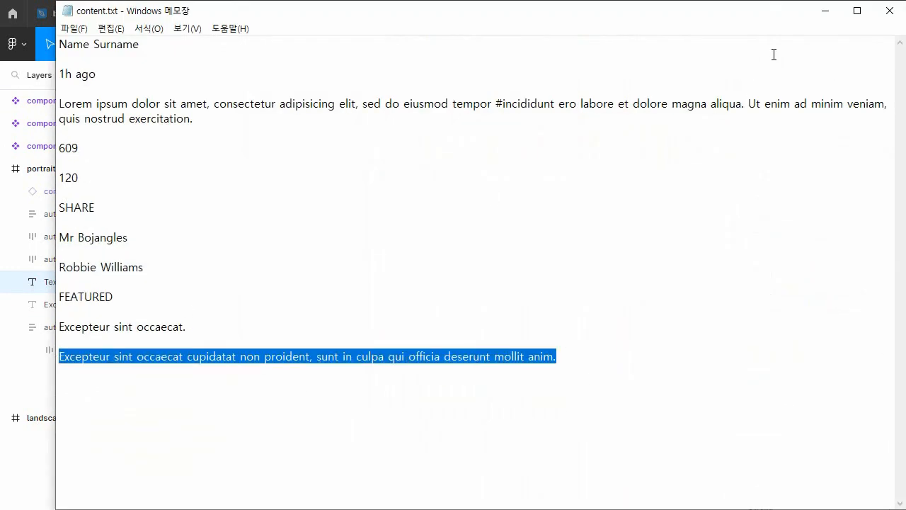
pyautogui.click(826, 11)
pyautogui.hotkey('ctrl', 'v')
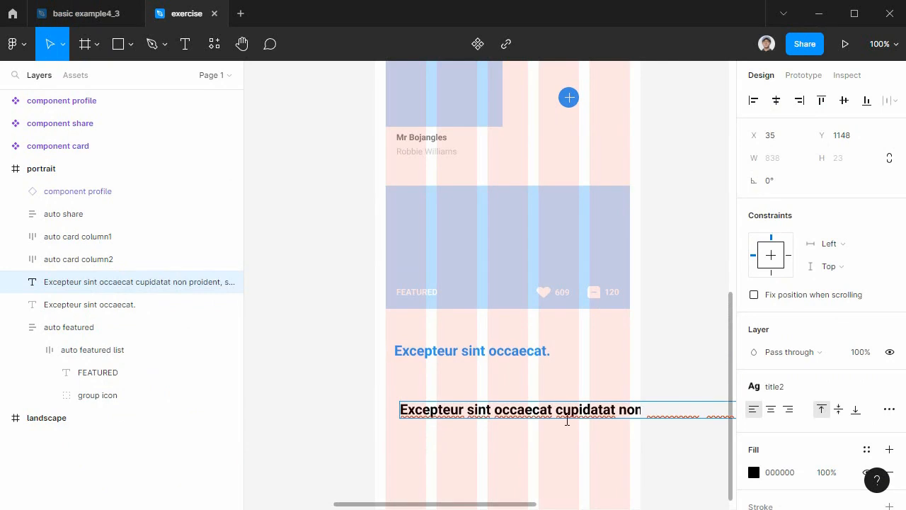
# Apply the main text style and the text color2 color style to the pasted long sentence.
pyautogui.tripleClick(567, 409)
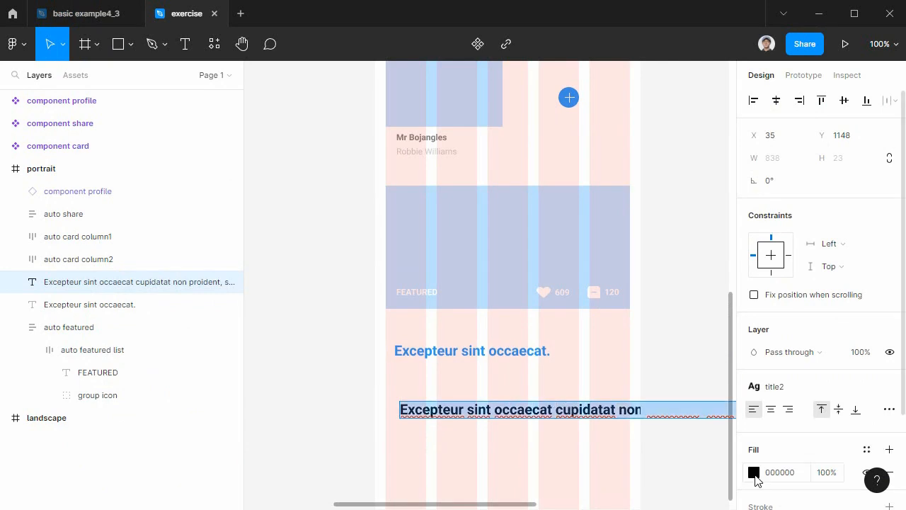
pyautogui.click(789, 388)
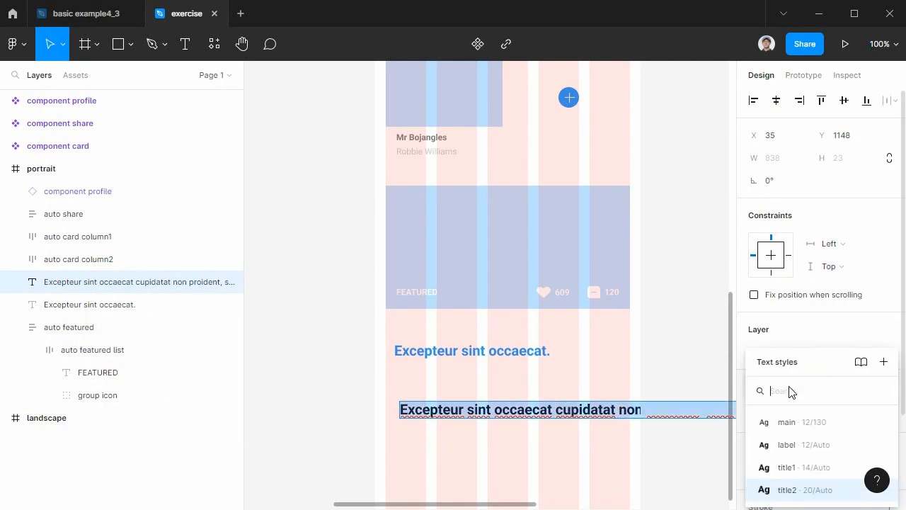
pyautogui.click(786, 422)
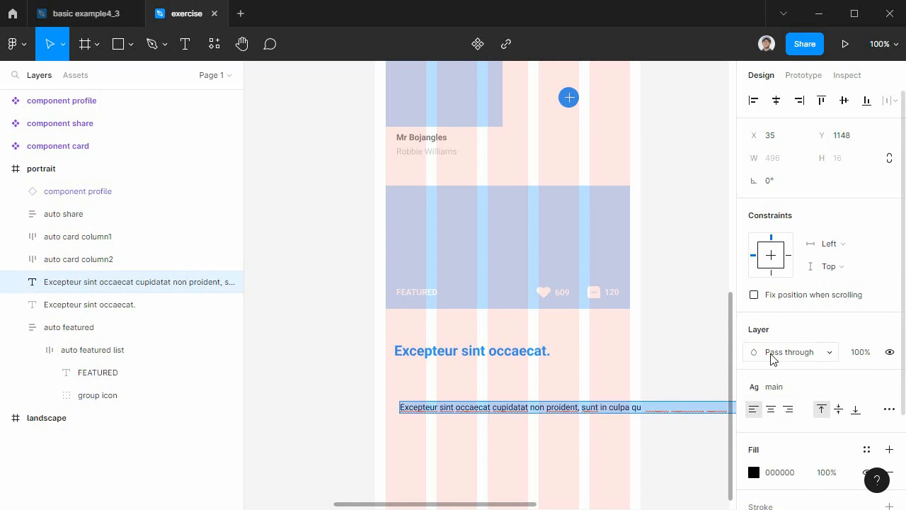
pyautogui.click(757, 476)
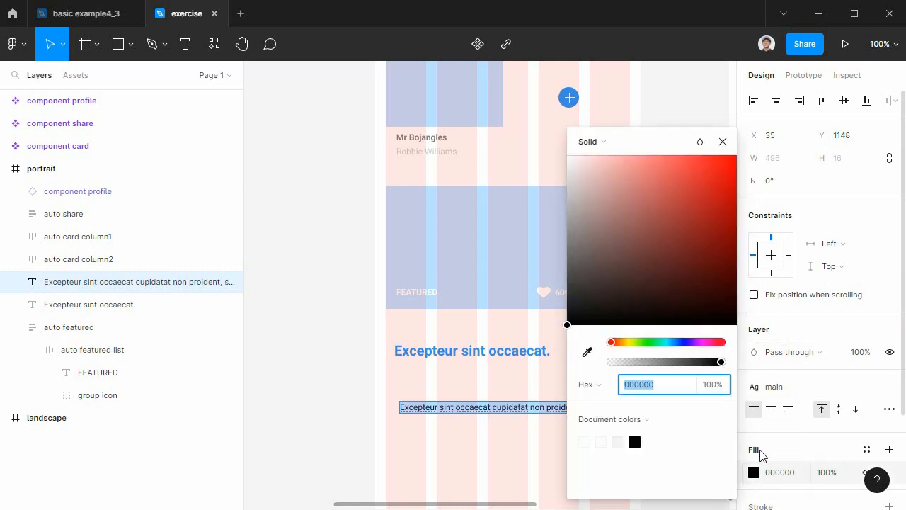
pyautogui.click(867, 450)
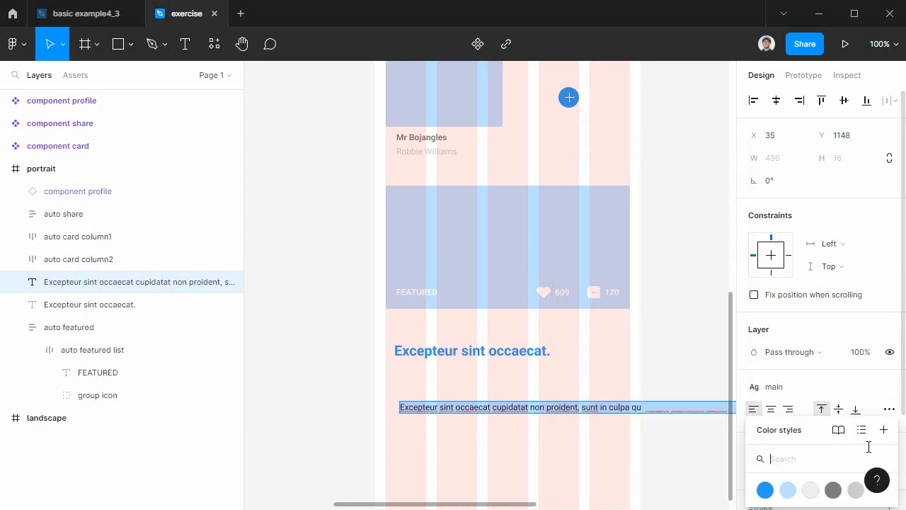
pyautogui.click(856, 490)
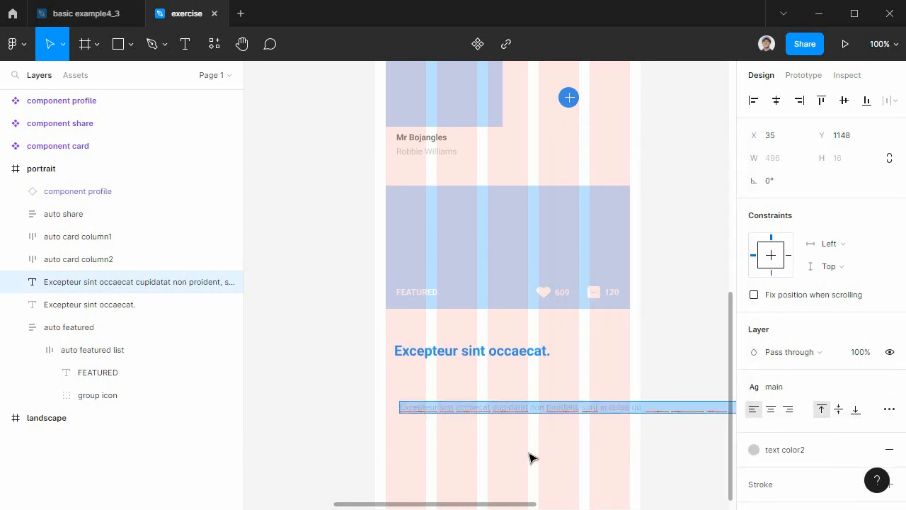
# Try placing the long single-line sentence under the blue title at X 30, Y 1104.
pyautogui.moveTo(486, 410); pyautogui.dragTo(482, 380)
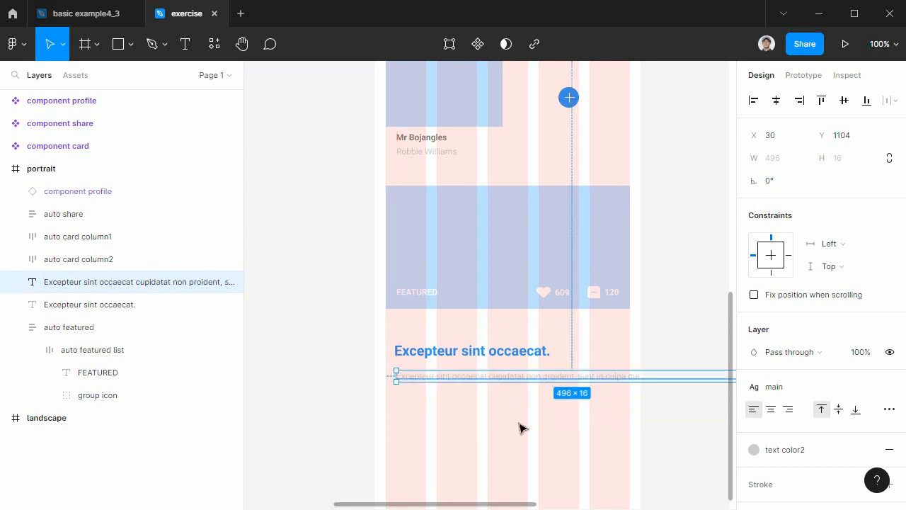
pyautogui.keyDown('shift'); pyautogui.click(525, 352); pyautogui.keyUp('shift')
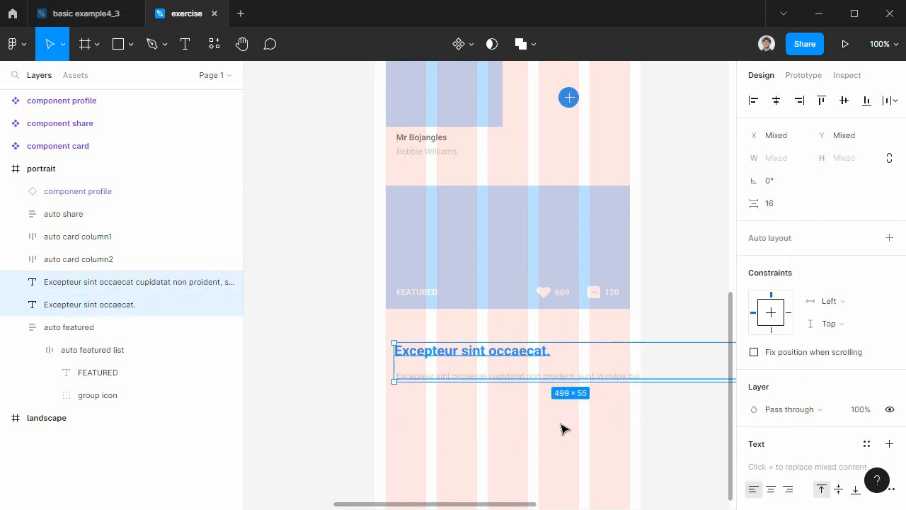
pyautogui.click(567, 378)
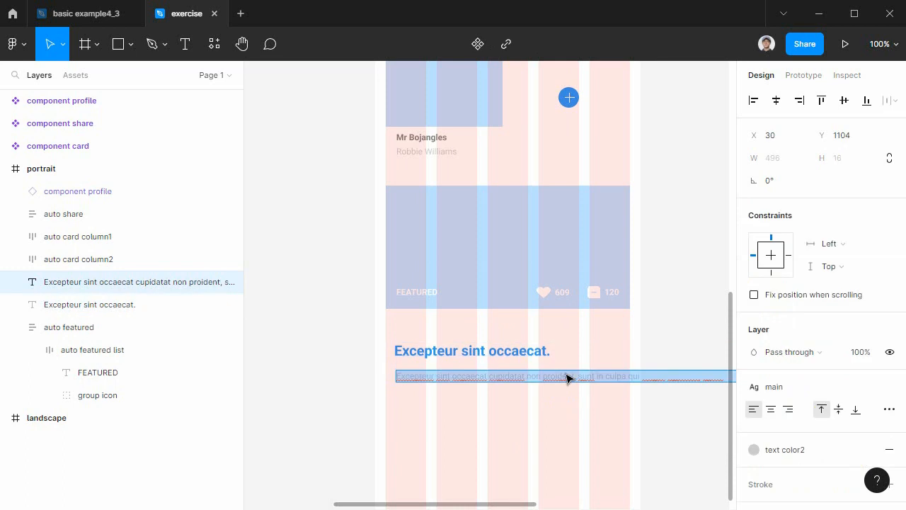
pyautogui.press('Escape')
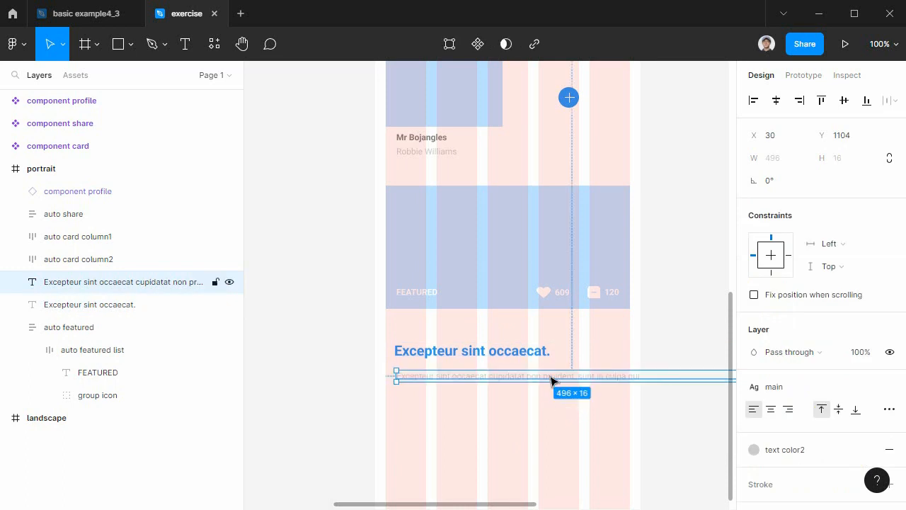
# Delete the single-line gray sentence under the blue title.
pyautogui.click(185, 43)
pyautogui.moveTo(401, 393); pyautogui.dragTo(625, 447)
pyautogui.click(473, 374)
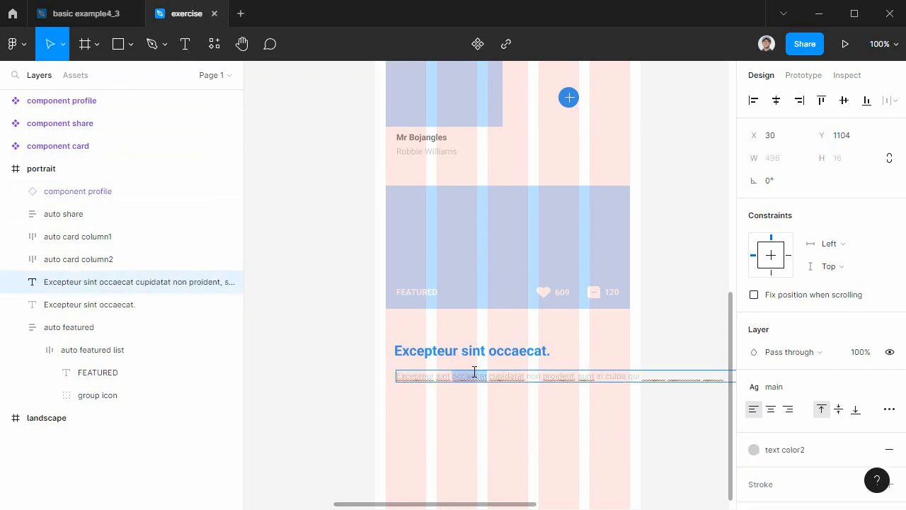
pyautogui.doubleClick(475, 376)
pyautogui.press('BackSpace')
pyautogui.press('Escape')
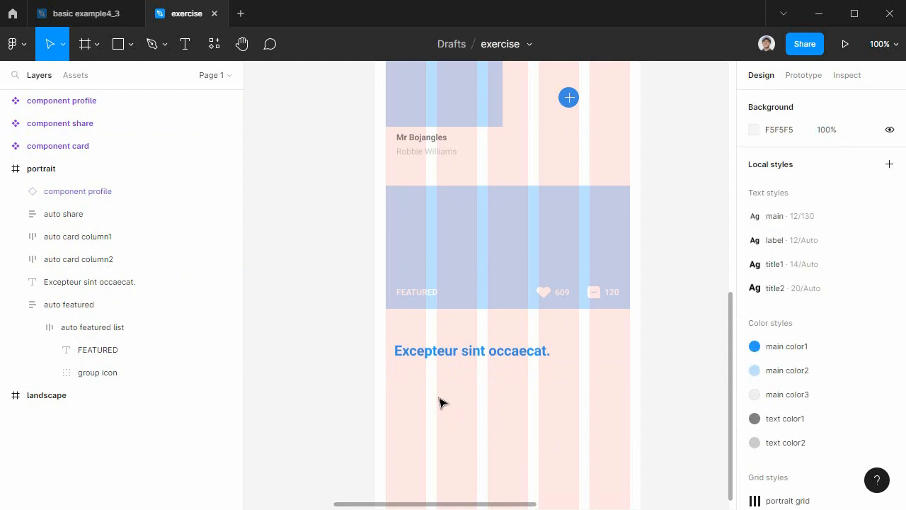
# Draw a text box about 273 × 86 at X 36, Y 1128 below the blue title and paste the copied long sentence into it.
pyautogui.click(185, 43)
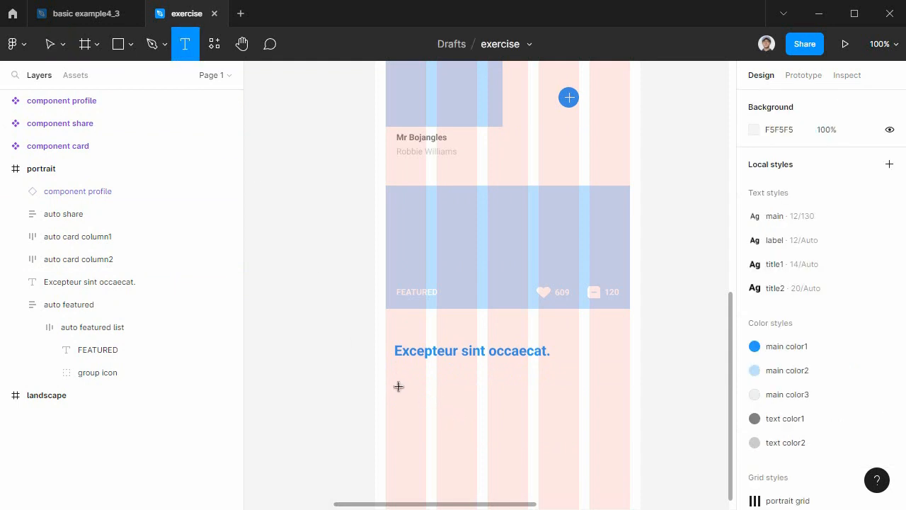
pyautogui.moveTo(401, 389); pyautogui.dragTo(594, 450)
pyautogui.hotkey('ctrl', 'v')
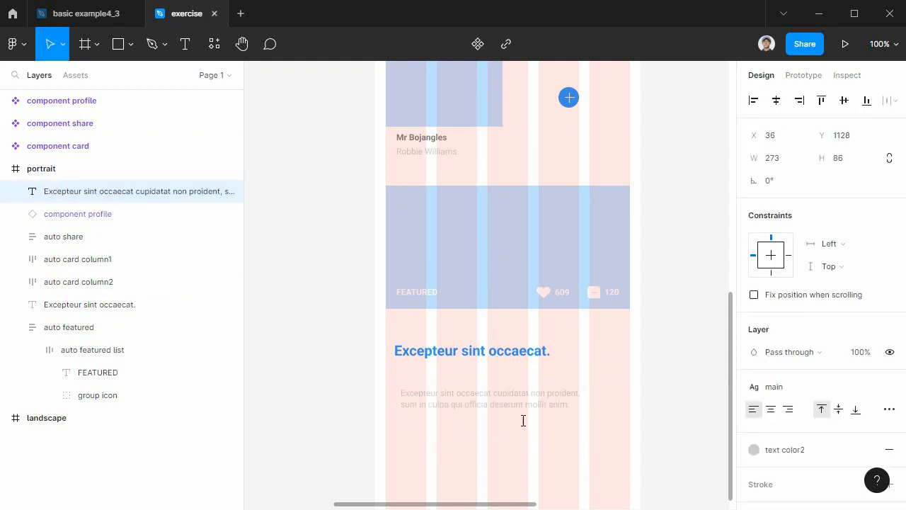
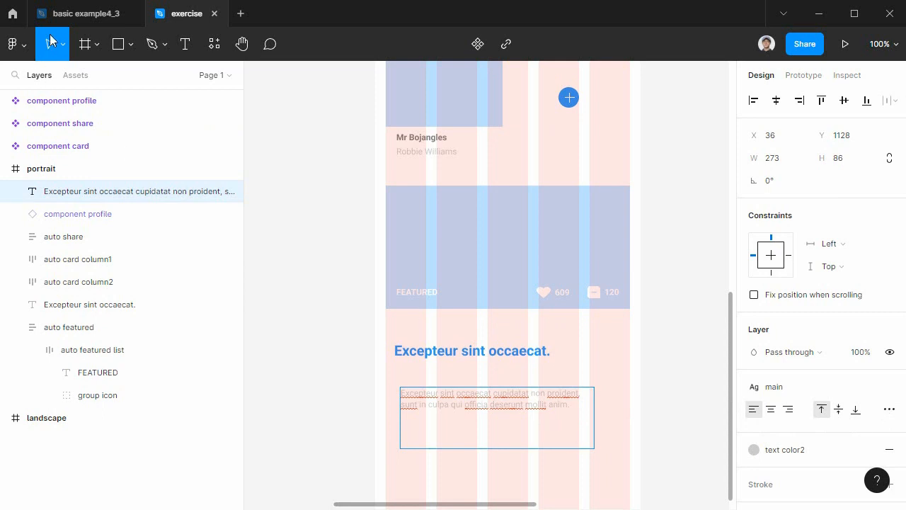
# Set the gray description text box to auto height resizing and justified alignment.
pyautogui.click(552, 412)
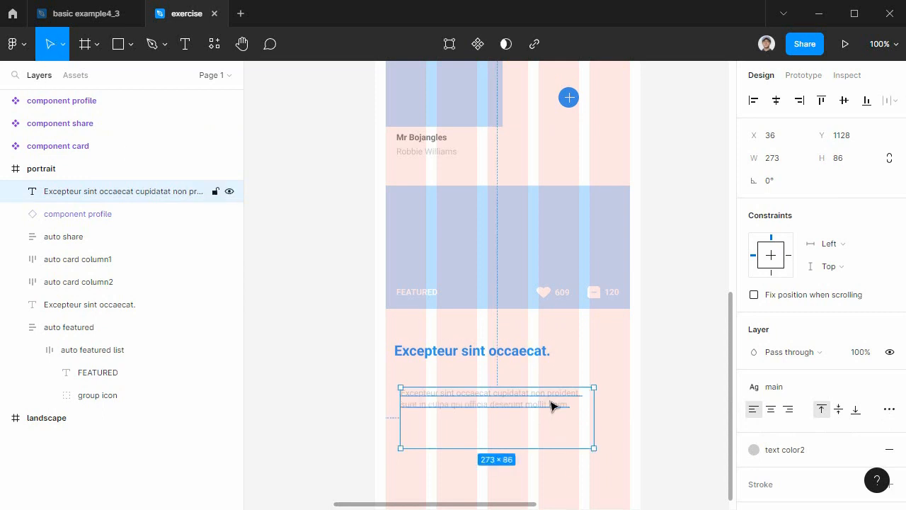
pyautogui.click(889, 410)
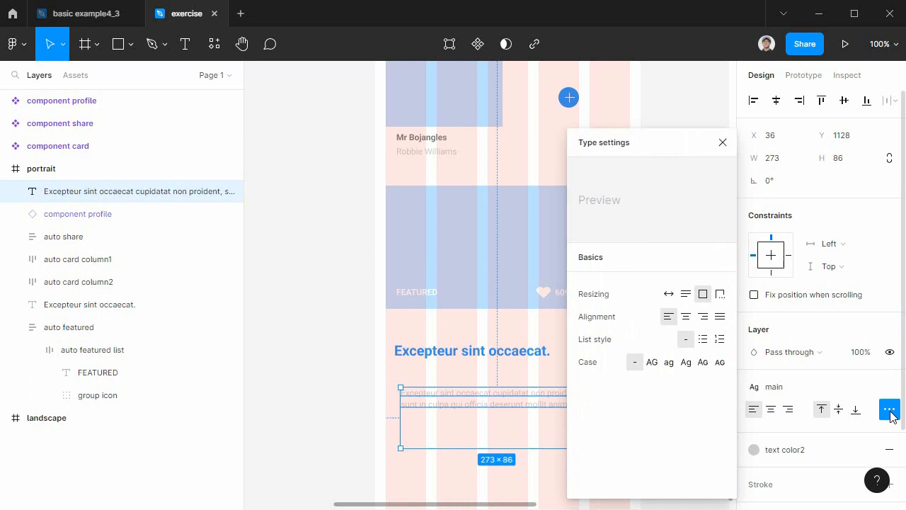
pyautogui.click(685, 296)
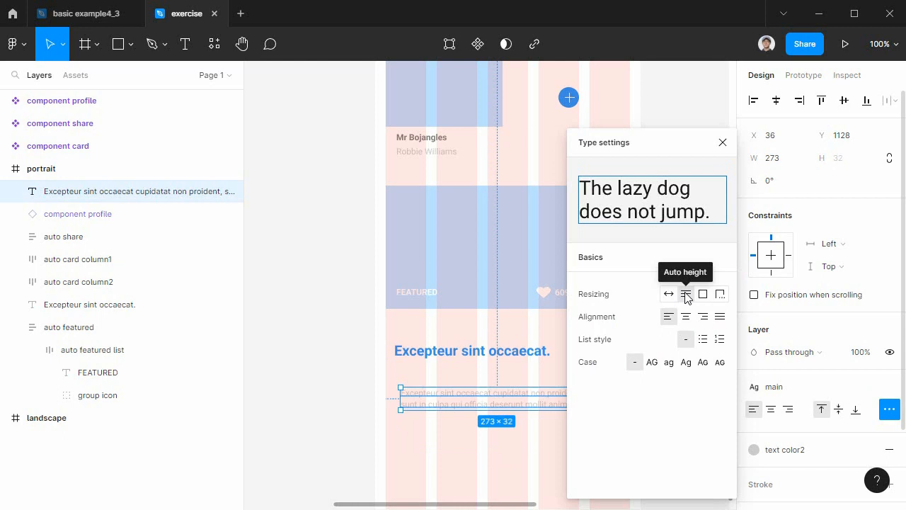
pyautogui.click(719, 319)
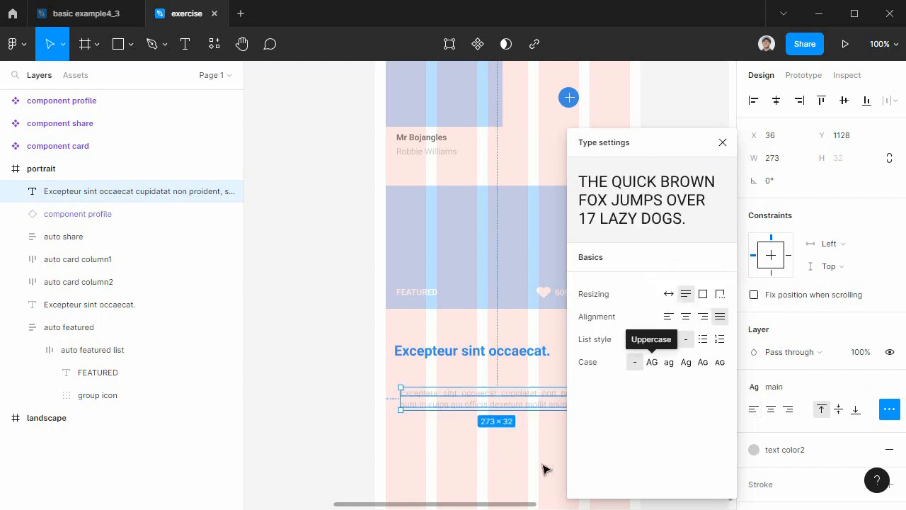
# Align the gray description under the blue title at X 27, Y 1112 and wrap both texts in a vertical auto layout.
pyautogui.click(514, 418)
pyautogui.moveTo(522, 399); pyautogui.dragTo(517, 388)
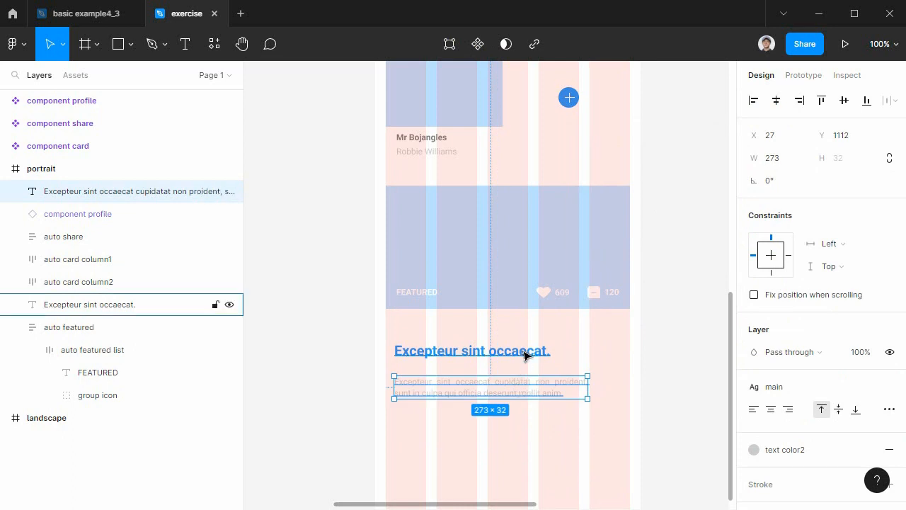
pyautogui.keyDown('shift'); pyautogui.click(525, 355); pyautogui.keyUp('shift')
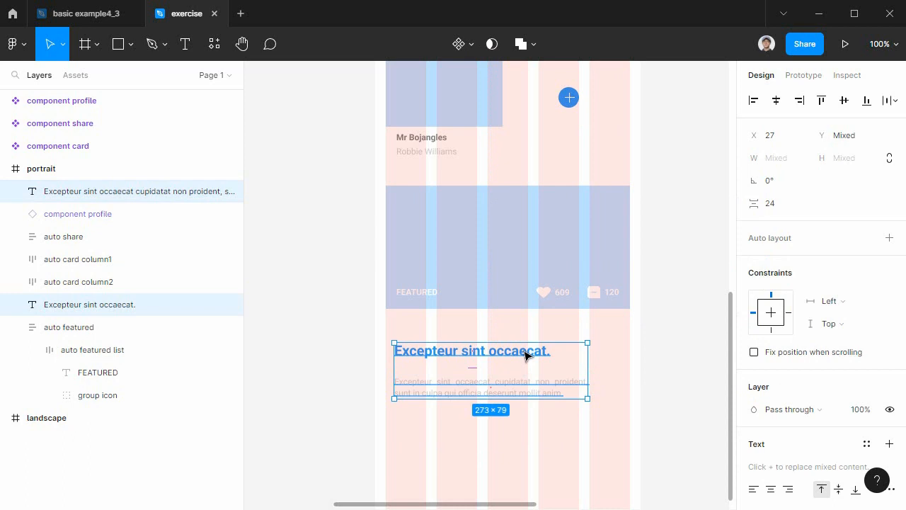
pyautogui.hotkey('shift', 'a')
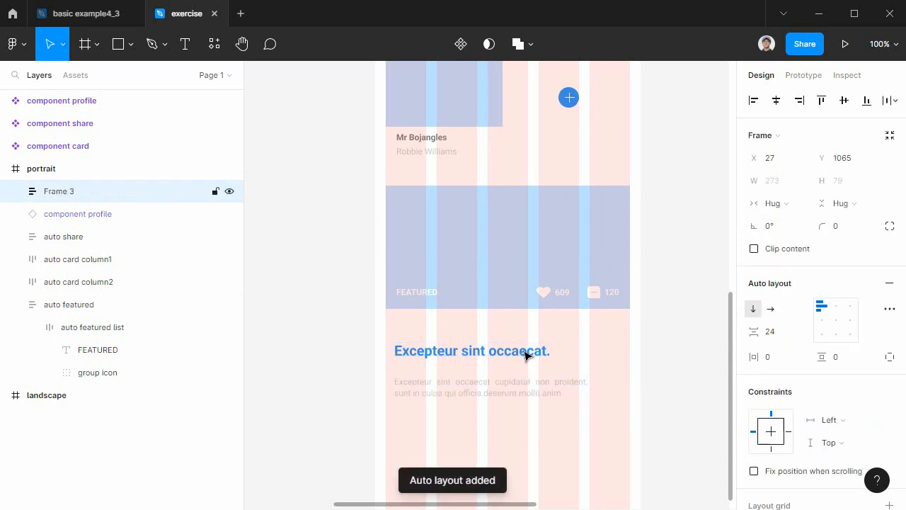
# Place the title and description frame directly under the featured block at X 15, Y 1017 and widen it to 345.
pyautogui.moveTo(505, 357); pyautogui.dragTo(497, 324)
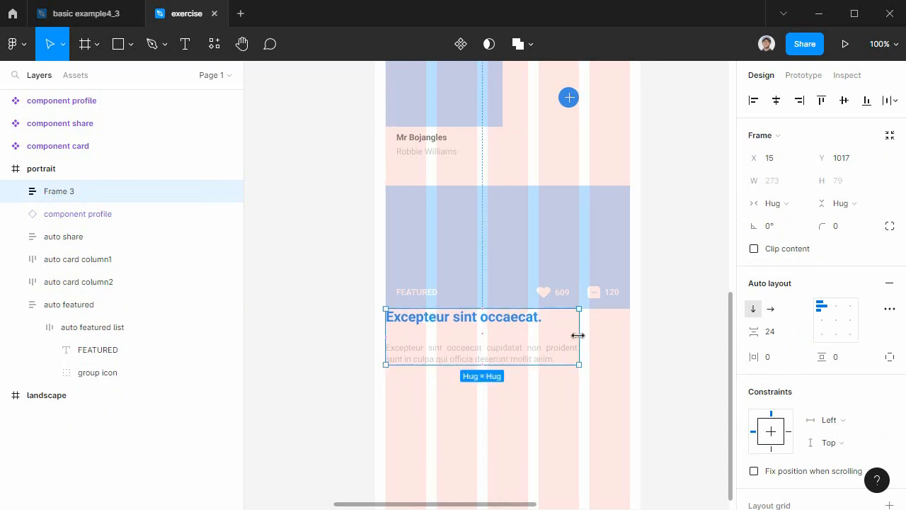
pyautogui.moveTo(586, 335); pyautogui.dragTo(631, 337)
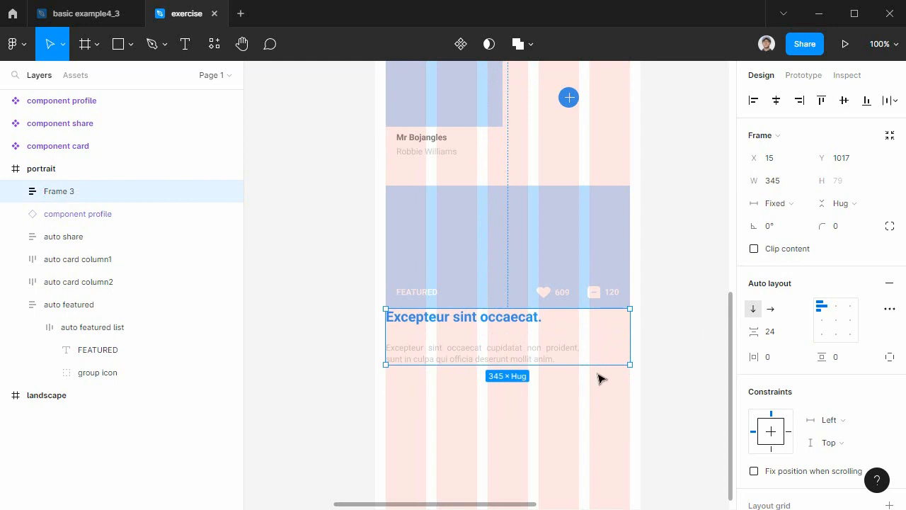
pyautogui.moveTo(631, 338)
pyautogui.mouseDown()
pyautogui.moveTo(677, 340)
pyautogui.moveTo(630, 342)
pyautogui.mouseUp()
# Set the text frame's item spacing to 28 and its horizontal and vertical padding to 15.
pyautogui.moveTo(762, 330); pyautogui.dragTo(768, 330)
pyautogui.click(771, 366)
pyautogui.write('15')
pyautogui.click(840, 358)
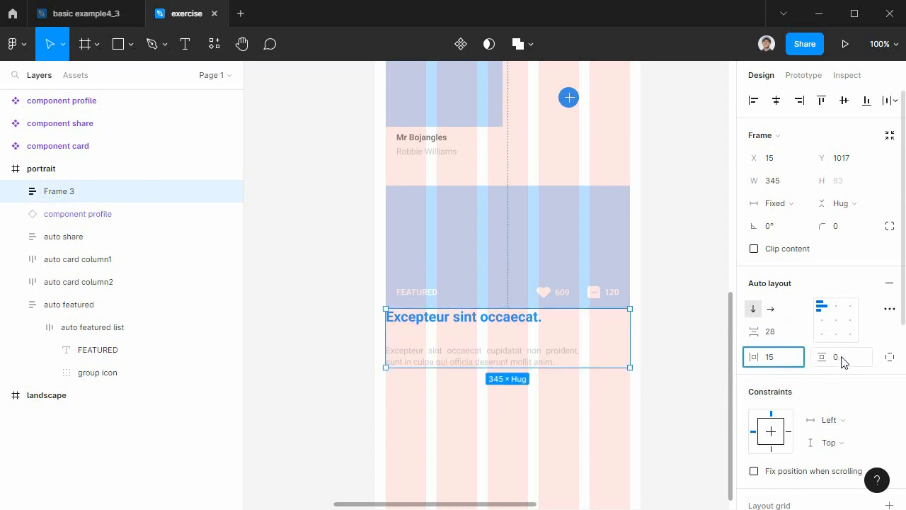
pyautogui.write('15')
pyautogui.press('Return')
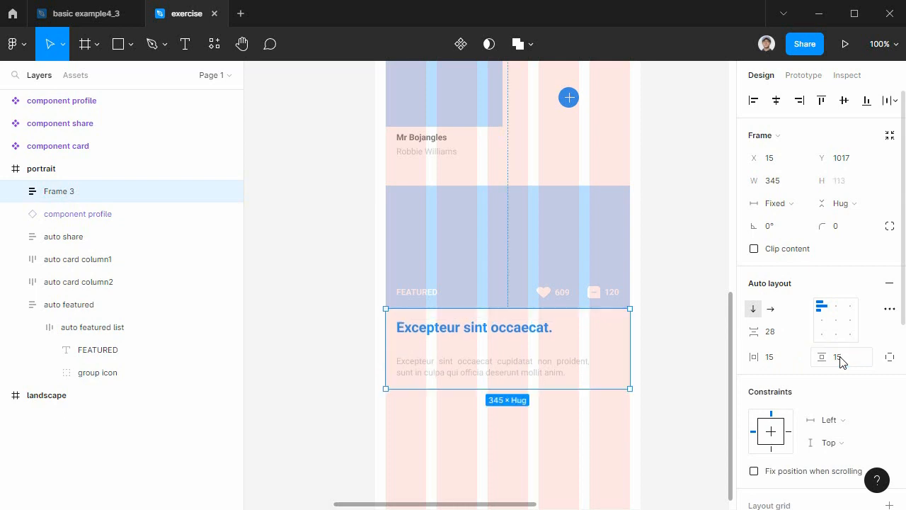
# Give the title and description frame a solid light gray F4F4F4 fill.
pyautogui.scroll(-4, 843, 423)
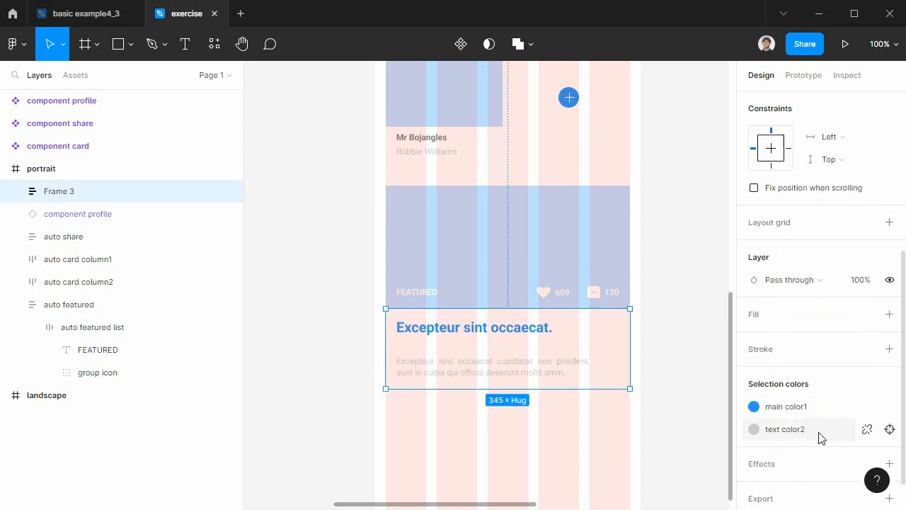
pyautogui.click(761, 318)
pyautogui.click(755, 337)
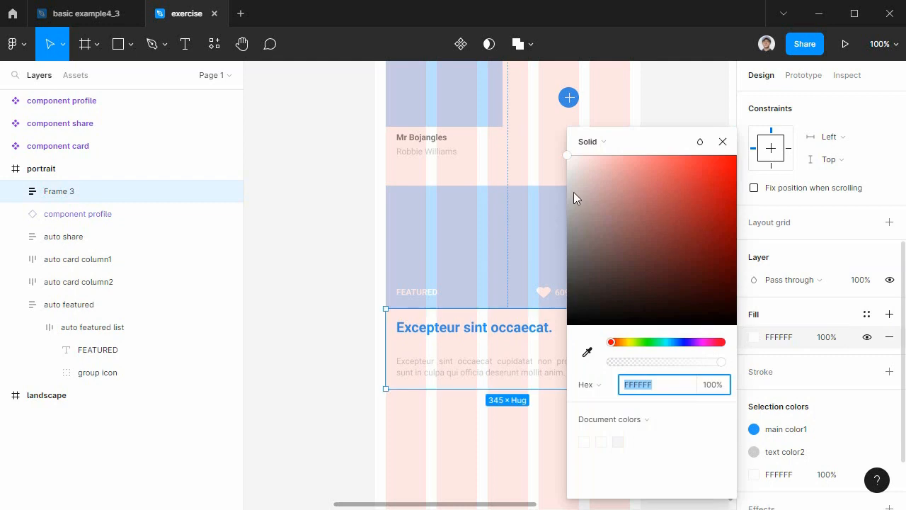
pyautogui.moveTo(578, 168); pyautogui.dragTo(559, 168)
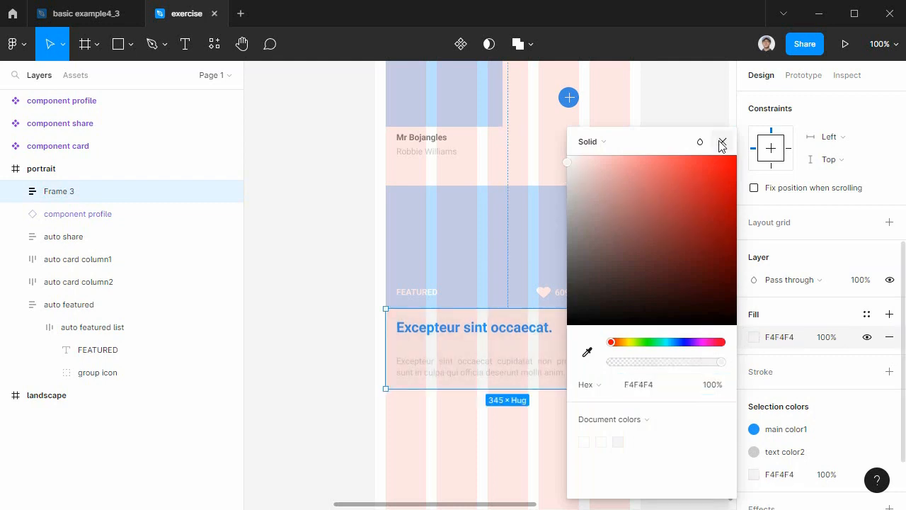
pyautogui.click(723, 142)
pyautogui.click(553, 446)
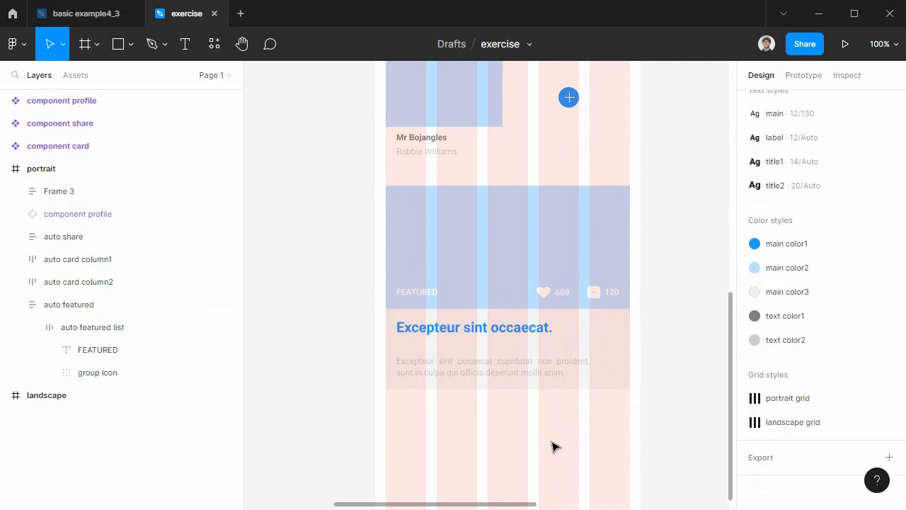
# Set the horizontal resizing of both the blue title and the gray description to Fill container.
pyautogui.doubleClick(568, 366)
pyautogui.click(544, 334)
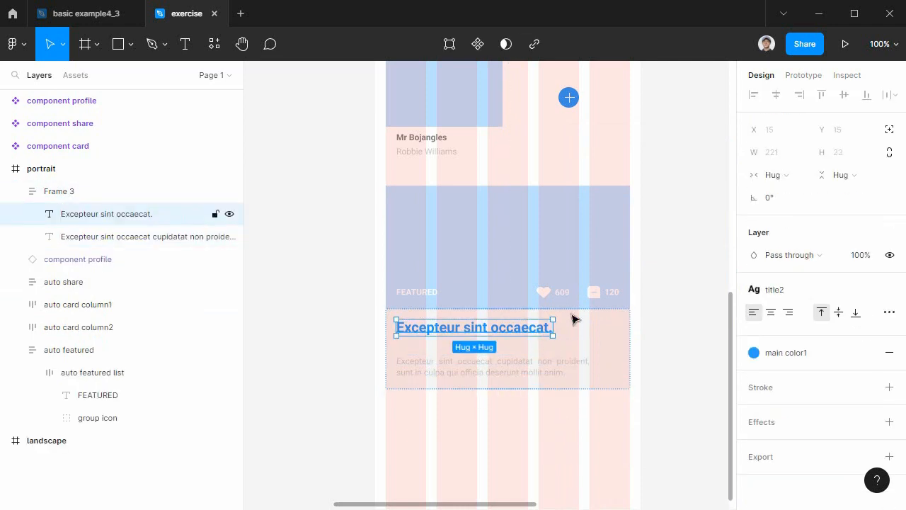
pyautogui.click(772, 175)
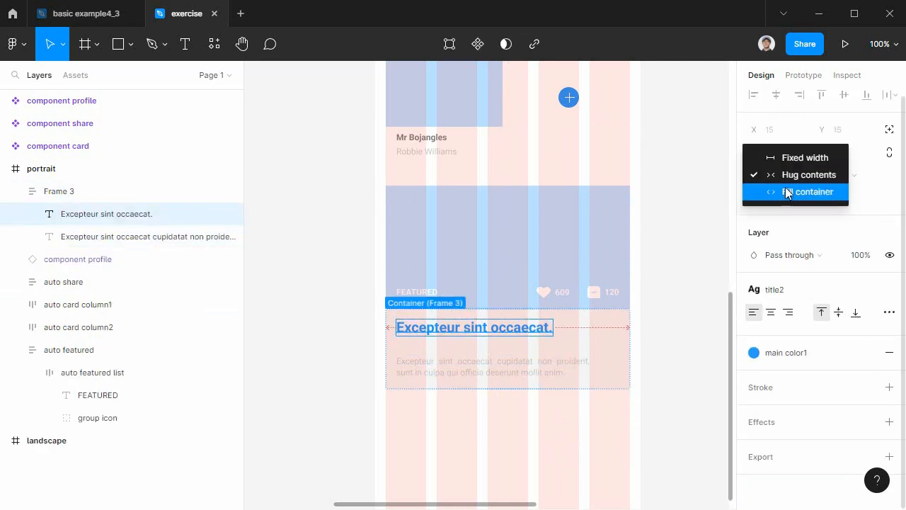
pyautogui.click(787, 192)
pyautogui.click(542, 360)
pyautogui.click(786, 176)
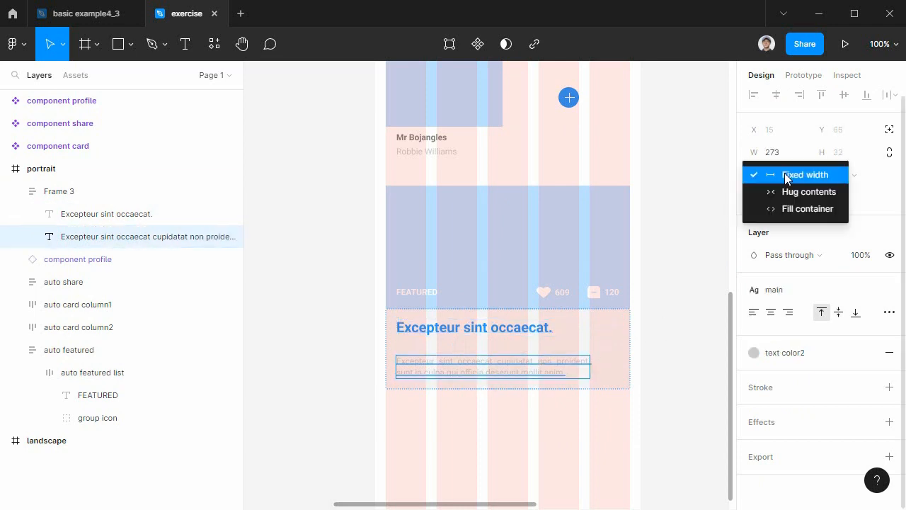
pyautogui.click(801, 209)
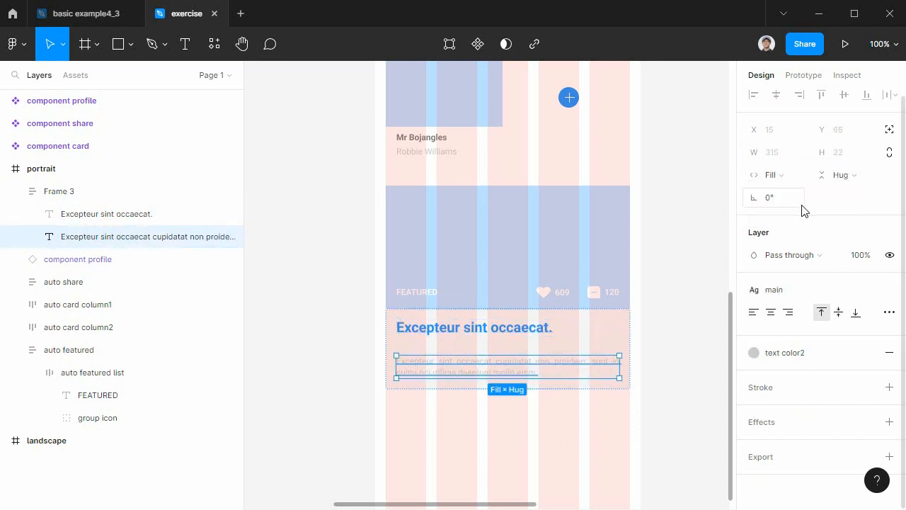
pyautogui.click(674, 433)
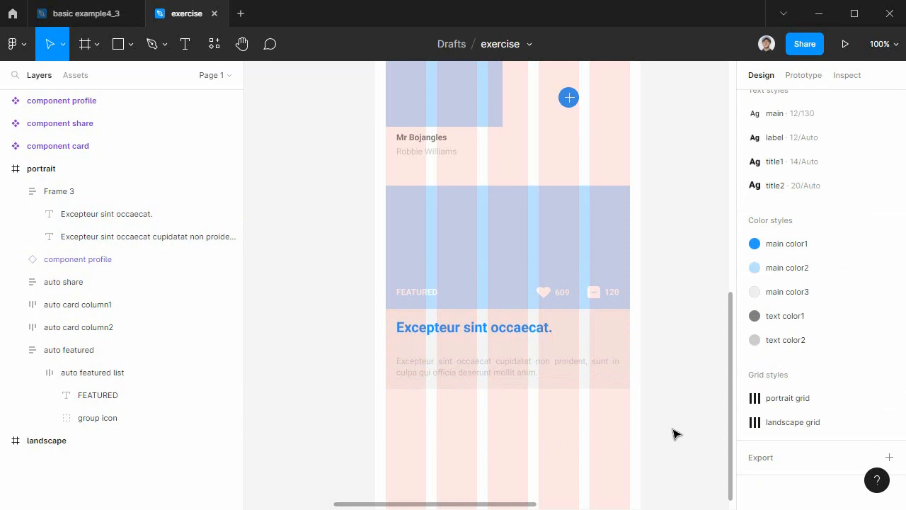
# Rename the frame holding the blue title and gray description as auto description.
pyautogui.moveTo(666, 405); pyautogui.dragTo(354, 220)
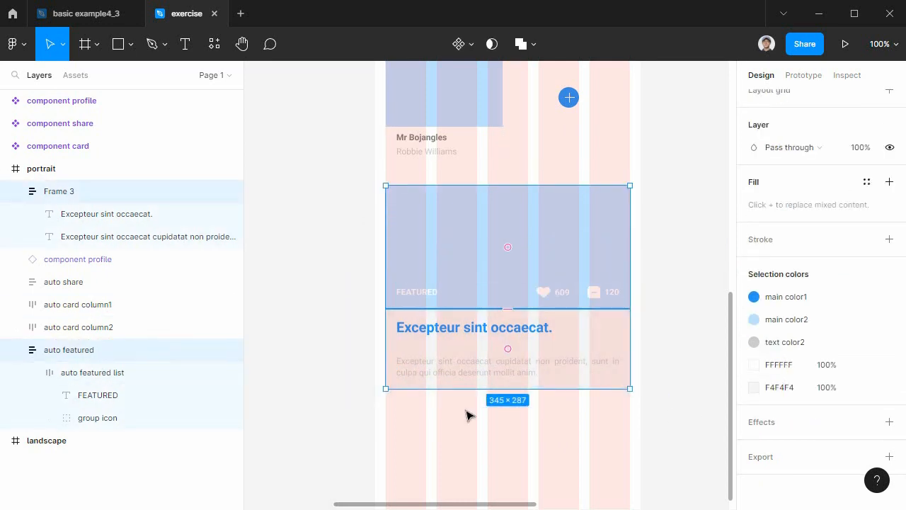
pyautogui.click(486, 456)
pyautogui.click(510, 332)
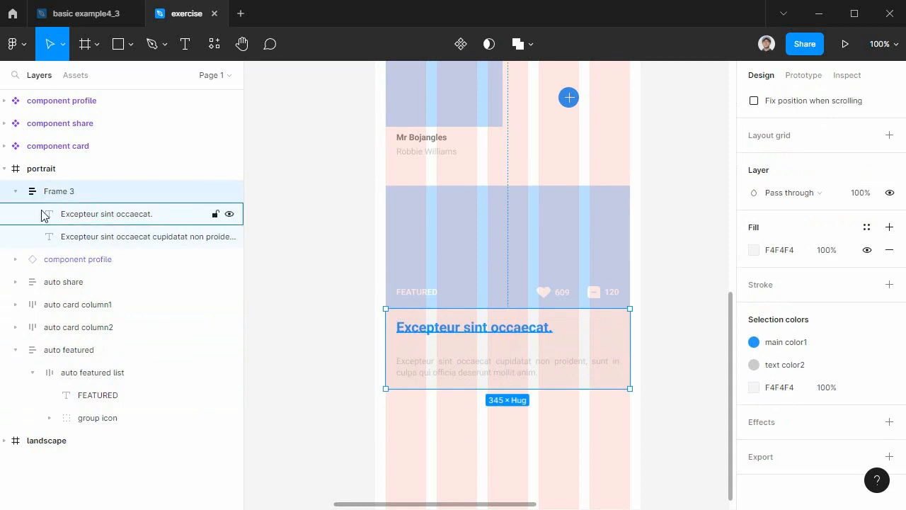
pyautogui.doubleClick(57, 192)
pyautogui.write('auto description')
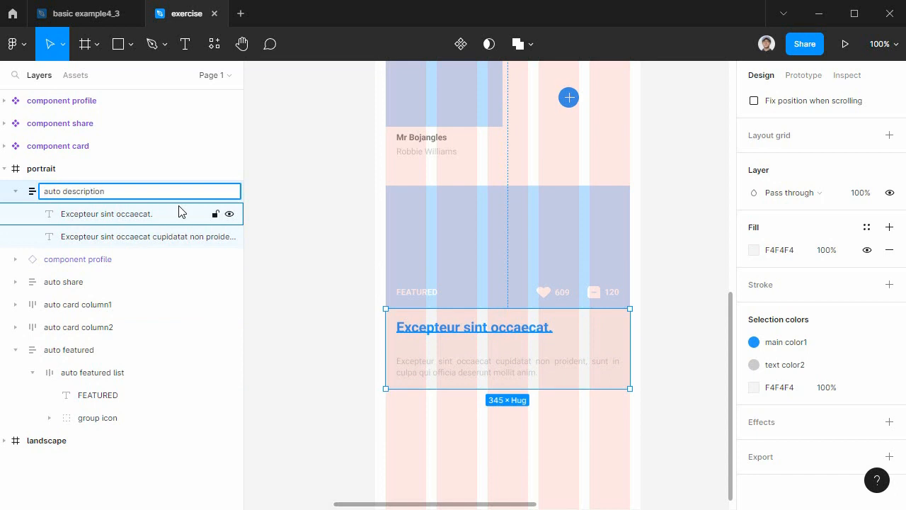
pyautogui.press('Return')
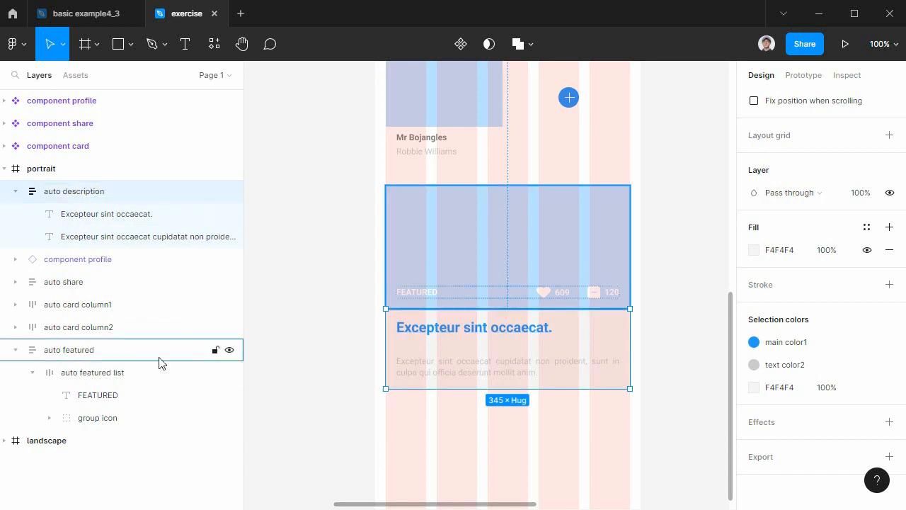
# Rename the auto featured layer as auto featured top and collapse it and auto description in the layer list.
pyautogui.doubleClick(99, 351)
pyautogui.click(108, 354)
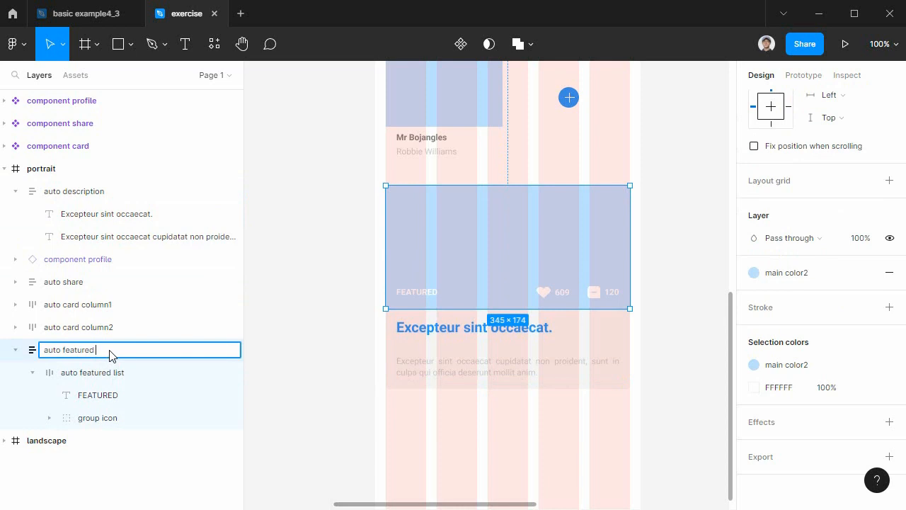
pyautogui.press('Return')
pyautogui.click(15, 350)
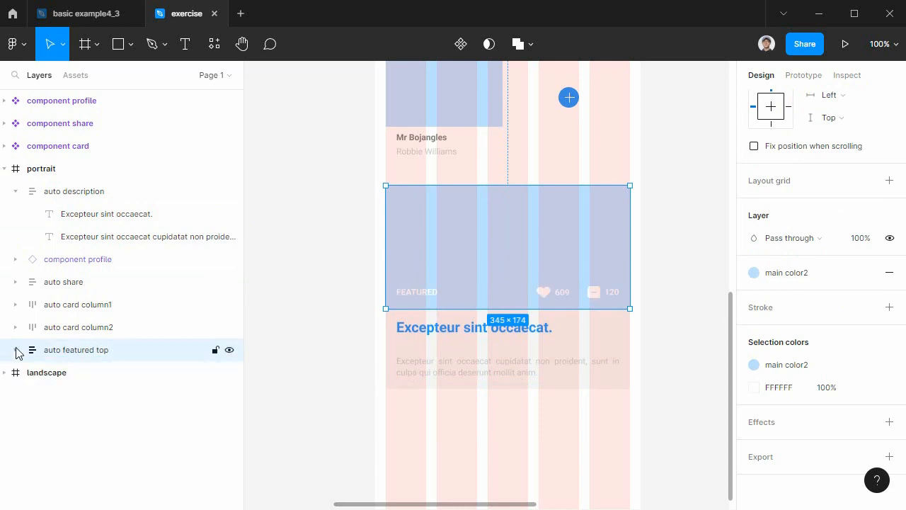
pyautogui.click(15, 191)
# Try nesting the auto description layer inside auto featured top, ordered below auto featured list.
pyautogui.moveTo(64, 201); pyautogui.dragTo(105, 311)
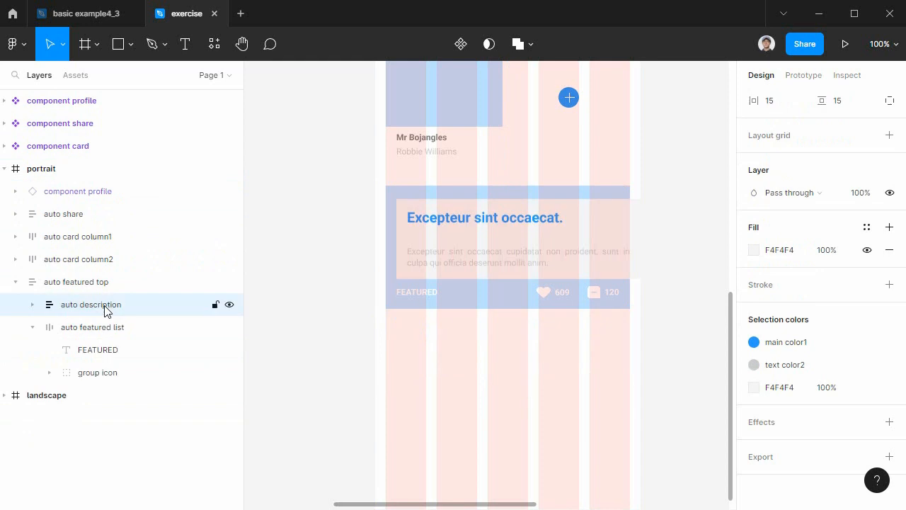
pyautogui.click(32, 327)
pyautogui.moveTo(137, 308)
pyautogui.mouseDown()
pyautogui.moveTo(136, 338)
pyautogui.moveTo(137, 317)
pyautogui.mouseUp()
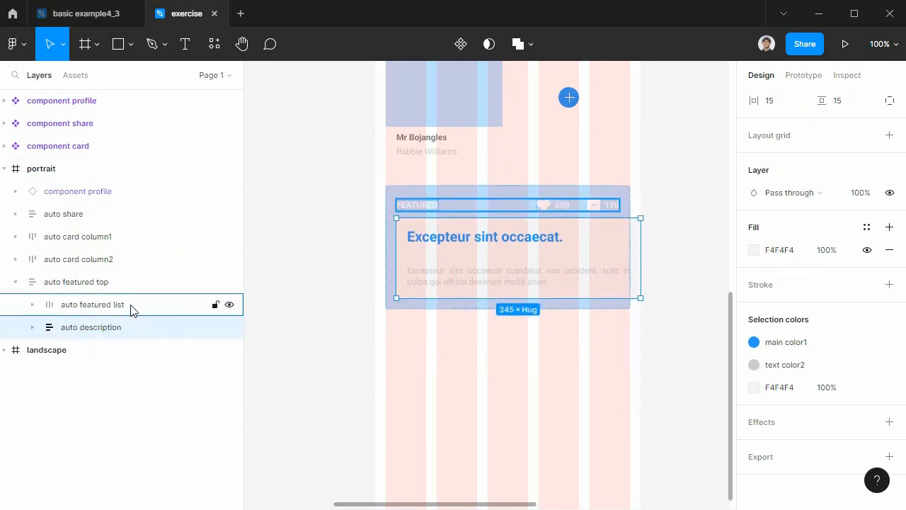
pyautogui.click(132, 310)
pyautogui.click(134, 335)
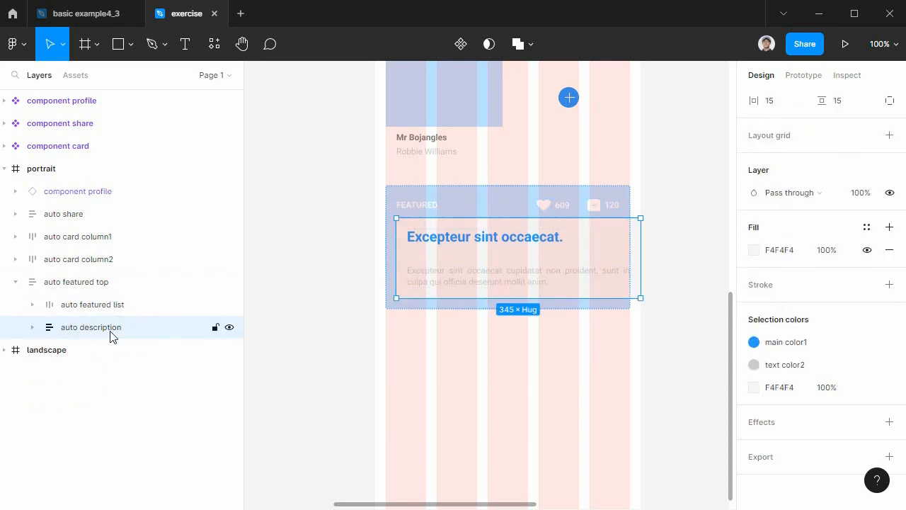
pyautogui.click(106, 283)
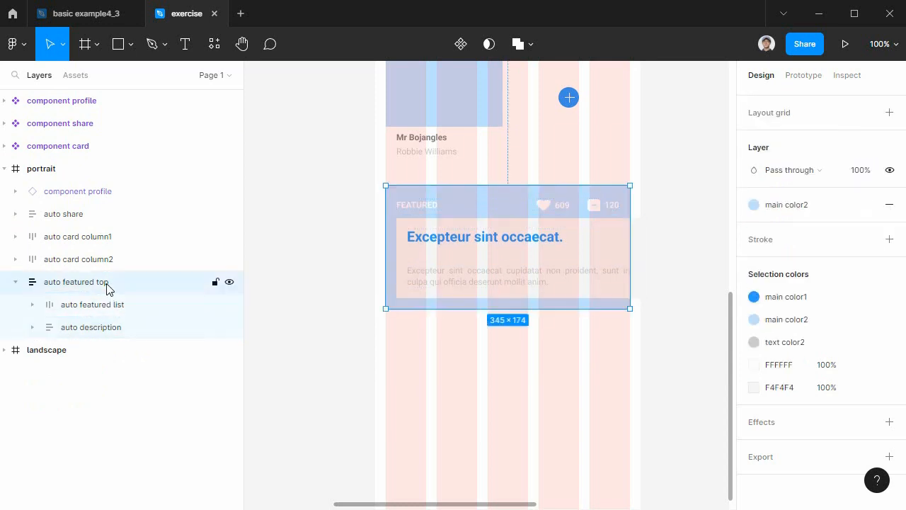
pyautogui.click(67, 306)
pyautogui.click(105, 327)
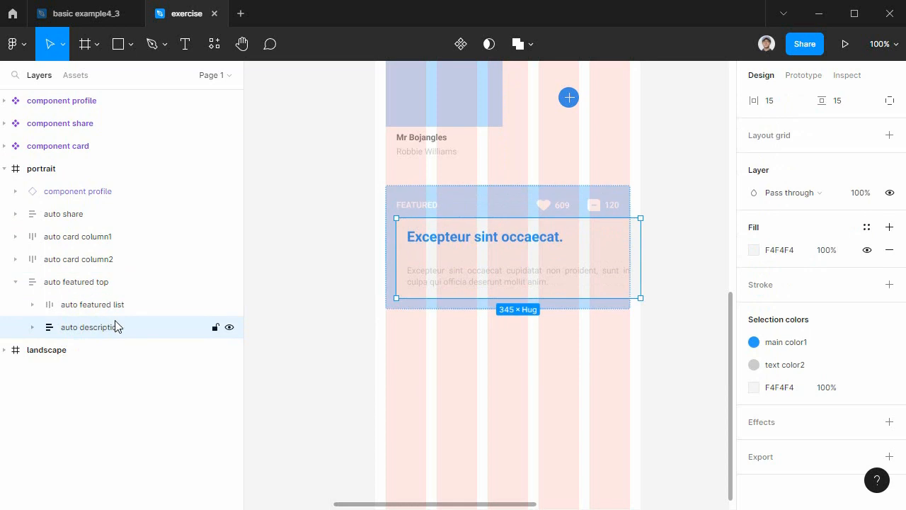
# Try moving auto description out to the page level, and undo this move along with its nesting inside auto featured top.
pyautogui.moveTo(128, 331); pyautogui.dragTo(91, 346)
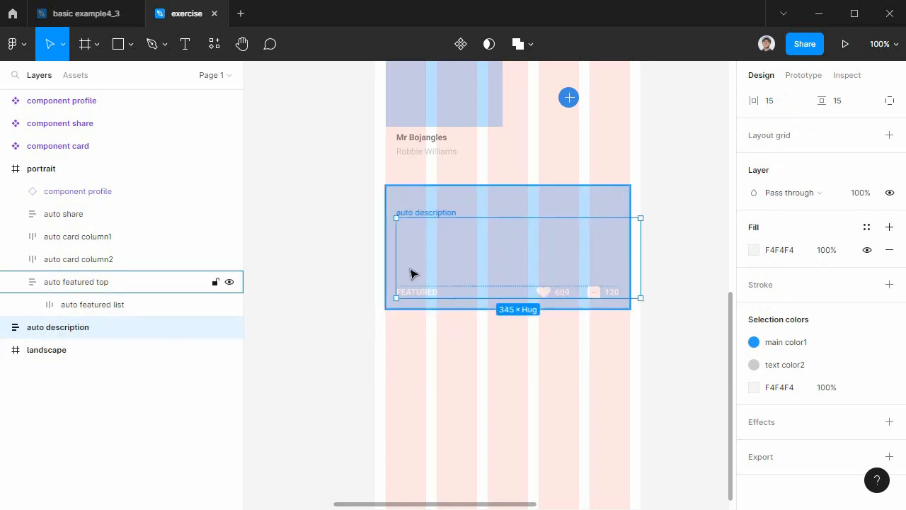
pyautogui.hotkey('ctrl', 'z')
pyautogui.hotkey('ctrl', 'z')
pyautogui.hotkey('ctrl', 'z')
pyautogui.hotkey('ctrl', 'z')
pyautogui.hotkey('ctrl', 'z')
pyautogui.hotkey('ctrl', 'z')
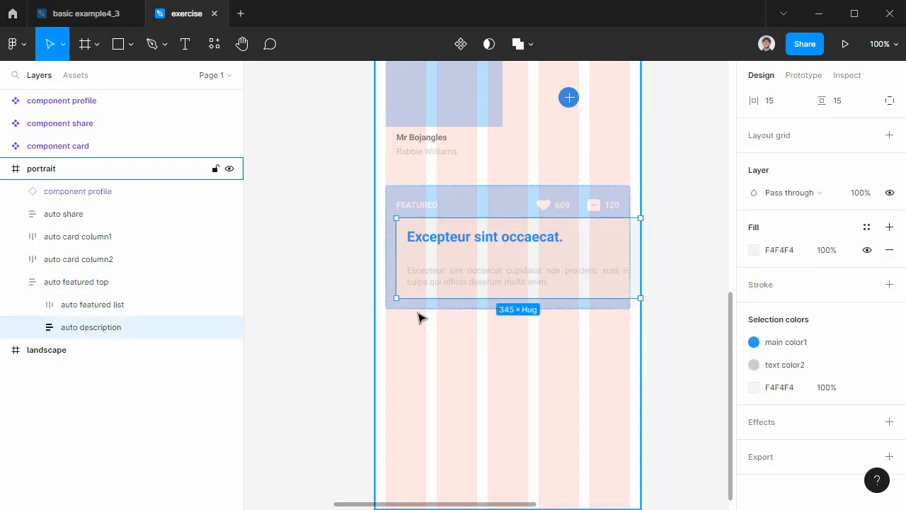
pyautogui.hotkey('ctrl', 'z')
pyautogui.hotkey('ctrl', 'z')
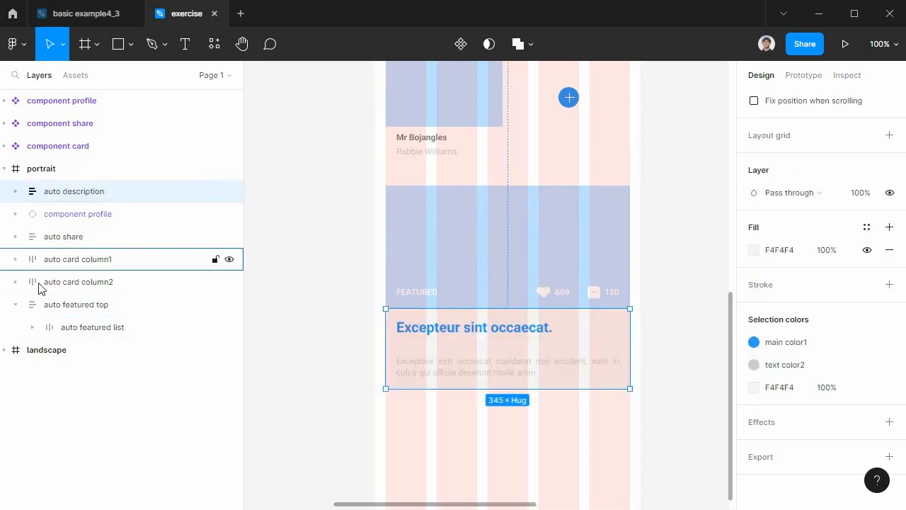
# Collapse auto featured top and move auto description directly below it in the portrait frame's layer order.
pyautogui.click(15, 304)
pyautogui.click(88, 309)
pyautogui.moveTo(85, 197); pyautogui.dragTo(106, 320)
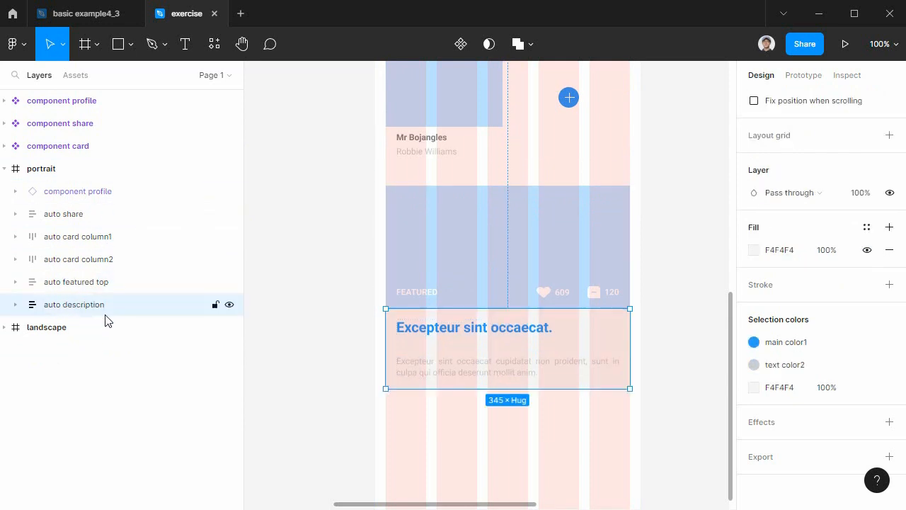
# Combine auto featured top and auto description into one component and name it component featured.
pyautogui.moveTo(647, 424); pyautogui.dragTo(359, 220)
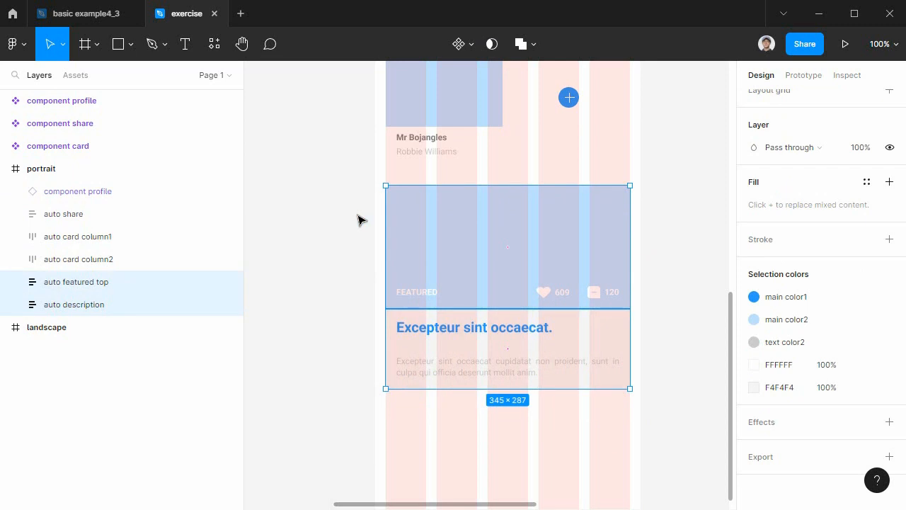
pyautogui.click(463, 47)
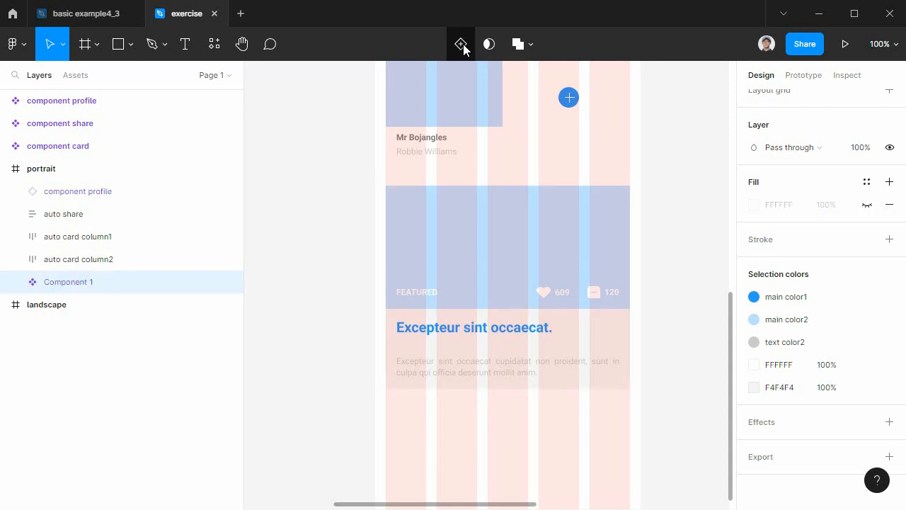
pyautogui.doubleClick(73, 287)
pyautogui.write('component featured')
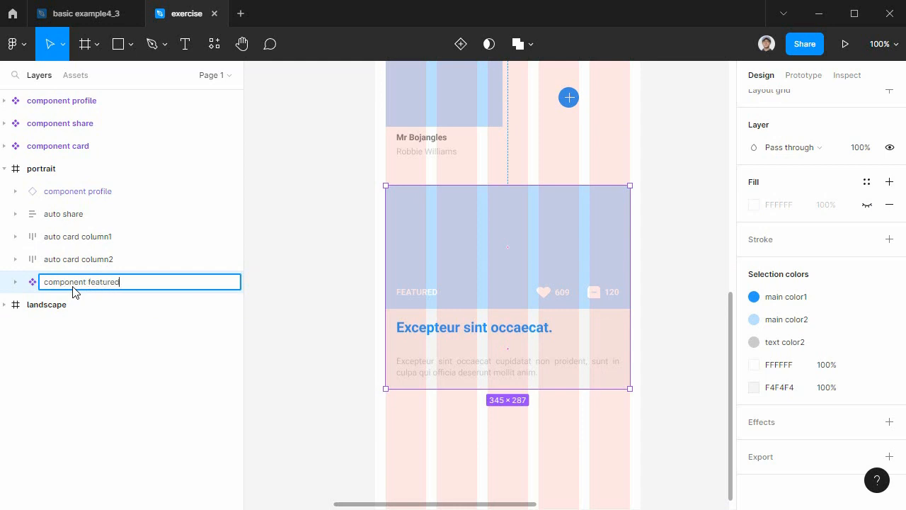
pyautogui.press('Return')
# Move component featured out of the portrait frame onto the empty canvas below component card.
pyautogui.moveTo(462, 383); pyautogui.dragTo(685, 474)
pyautogui.moveTo(654, 321); pyautogui.dragTo(314, 194)
pyautogui.moveTo(408, 217); pyautogui.dragTo(591, 404)
pyautogui.moveTo(577, 373); pyautogui.dragTo(575, 304)
pyautogui.moveTo(573, 332); pyautogui.dragTo(432, 191)
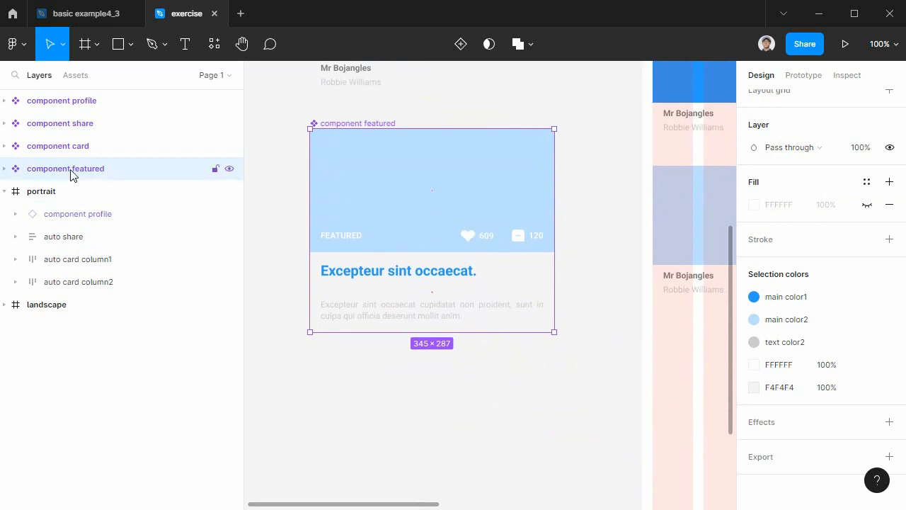
# Place an instance of component featured in the portrait frame at X 15, Y 871 and order it last in that frame.
pyautogui.click(77, 75)
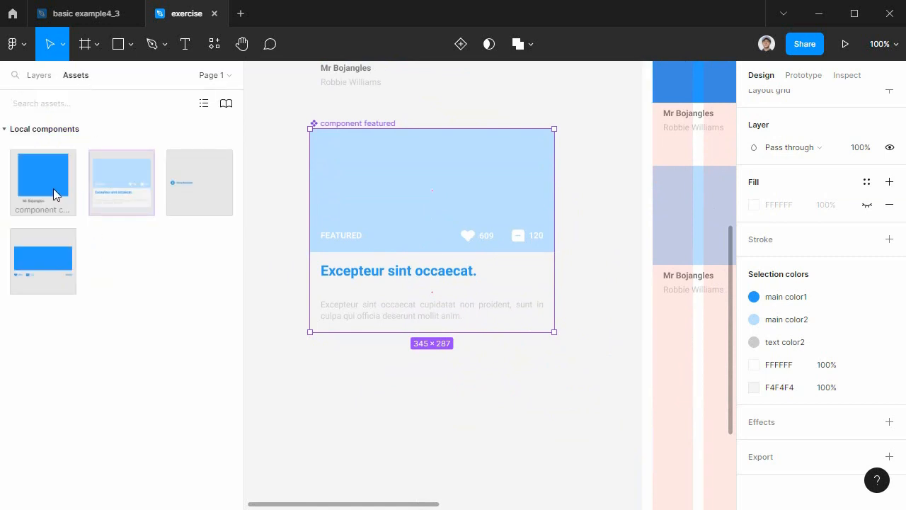
pyautogui.moveTo(115, 188); pyautogui.dragTo(684, 364)
pyautogui.moveTo(676, 445); pyautogui.dragTo(268, 416)
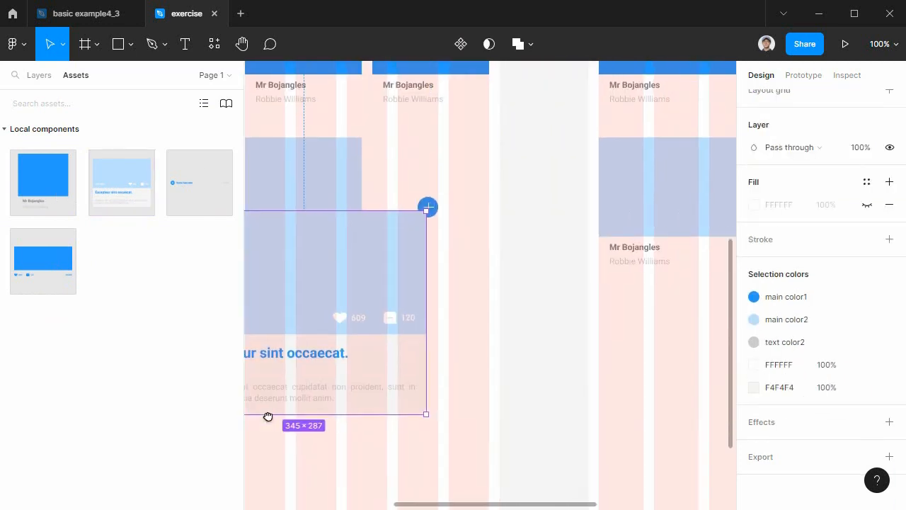
pyautogui.moveTo(356, 279); pyautogui.dragTo(421, 376)
pyautogui.moveTo(466, 335); pyautogui.dragTo(673, 267)
pyautogui.moveTo(623, 290); pyautogui.dragTo(519, 242)
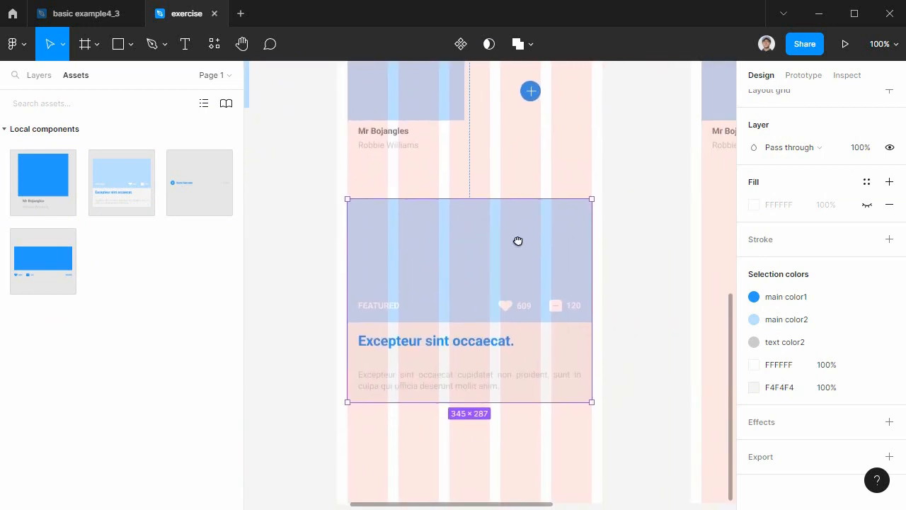
pyautogui.click(44, 78)
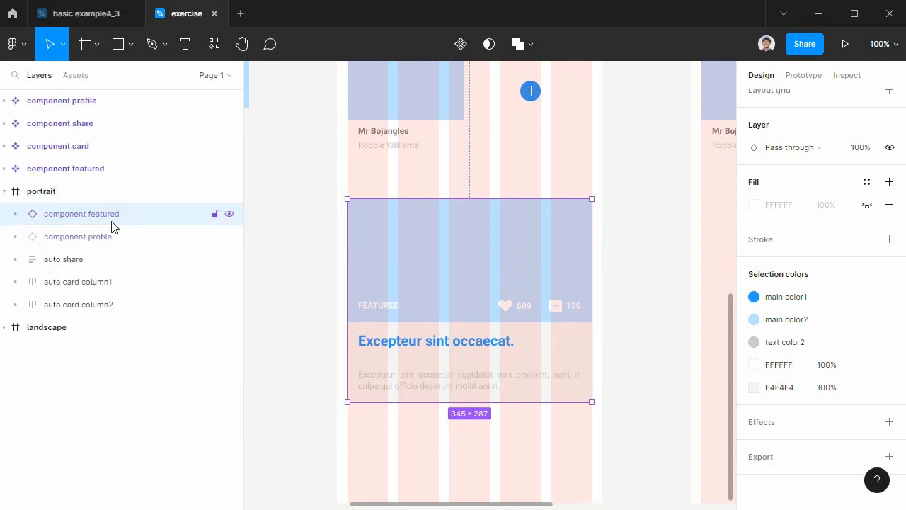
pyautogui.moveTo(143, 224); pyautogui.dragTo(137, 320)
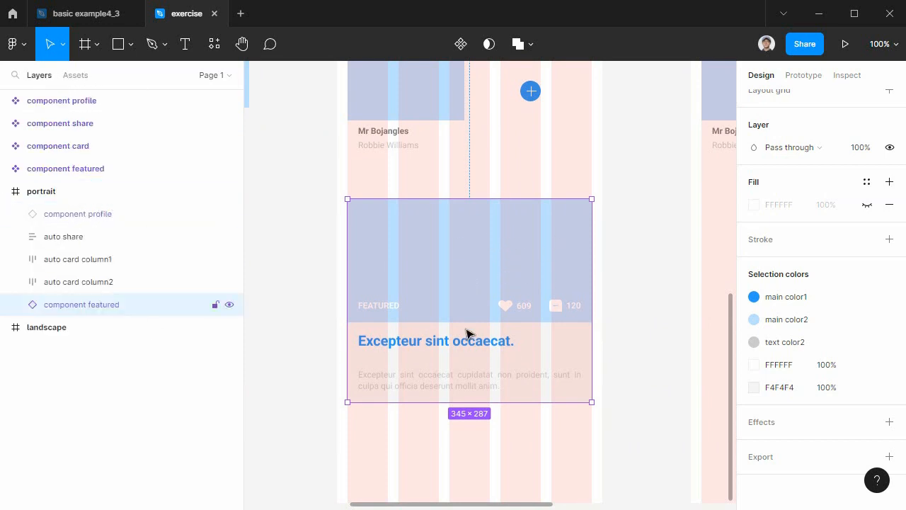
# Check the width sizing options of the nested auto featured top in the portrait frame's featured instance.
pyautogui.click(505, 275)
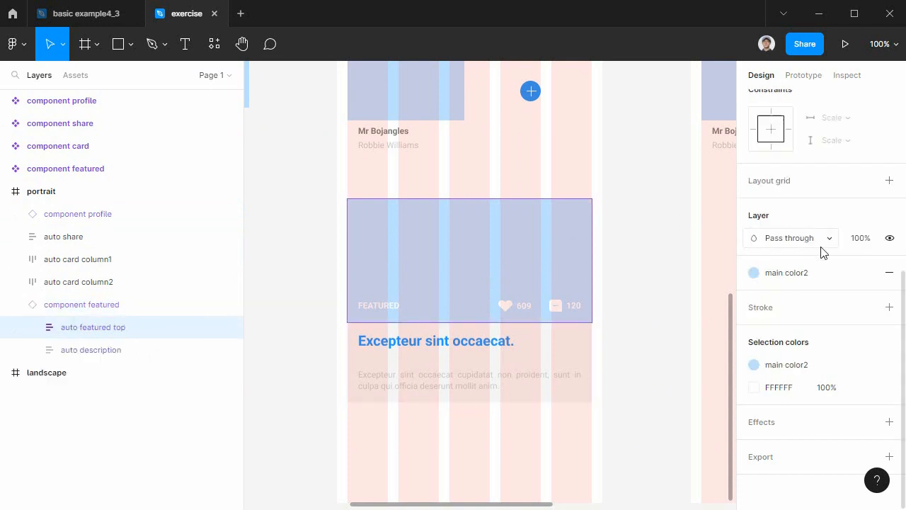
pyautogui.scroll(5, 821, 254)
pyautogui.click(775, 181)
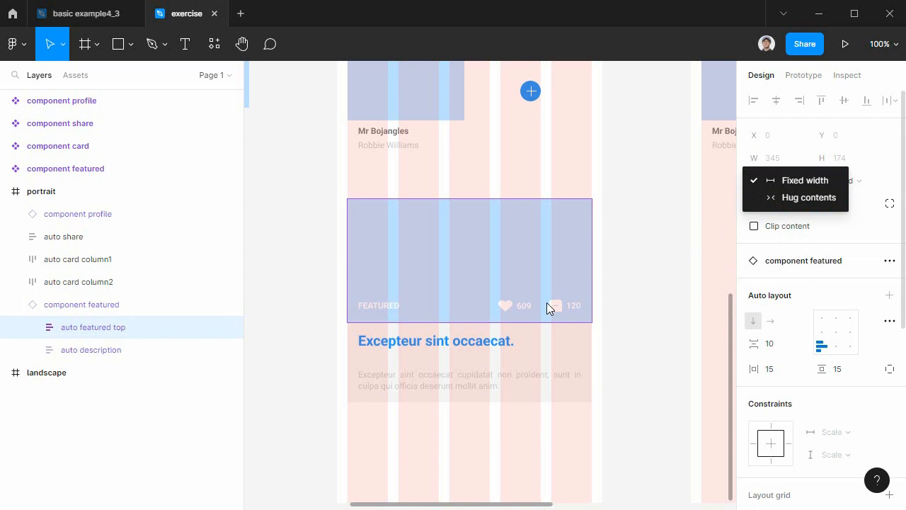
pyautogui.click(563, 345)
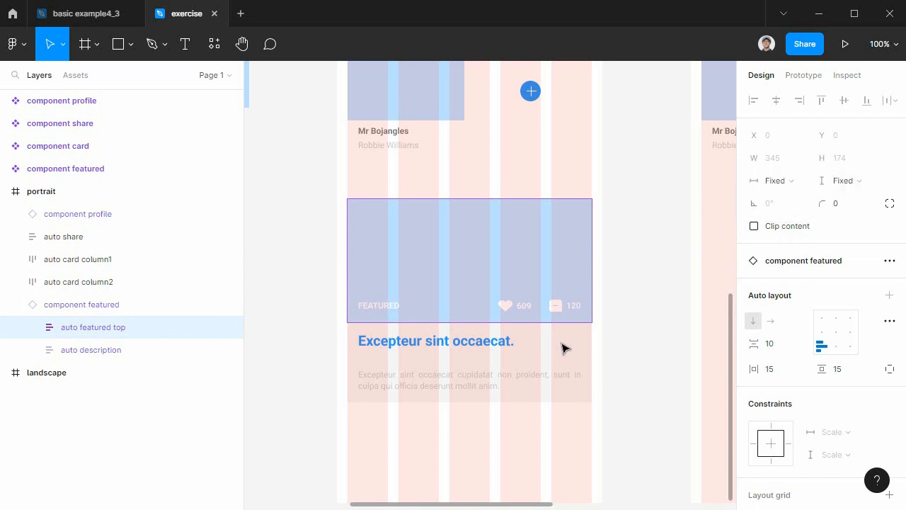
pyautogui.click(779, 185)
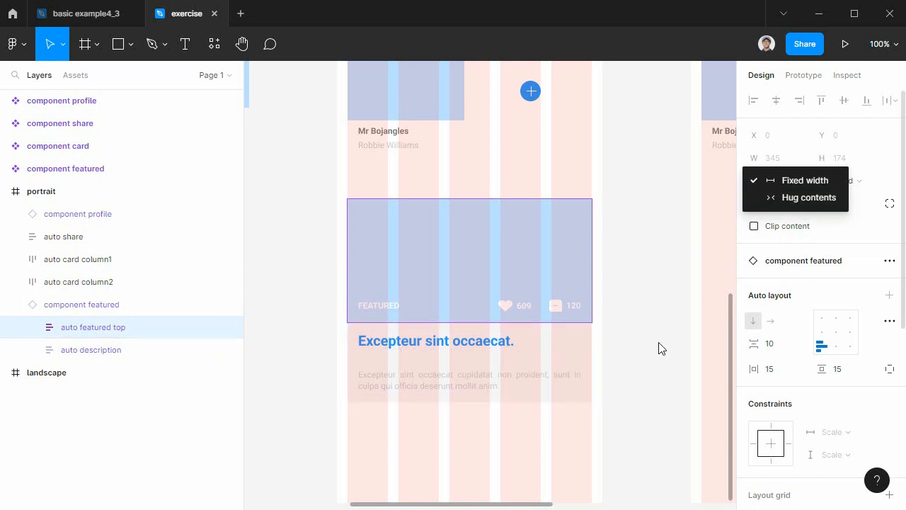
pyautogui.click(625, 410)
pyautogui.press('space')
pyautogui.moveTo(668, 450); pyautogui.dragTo(585, 477)
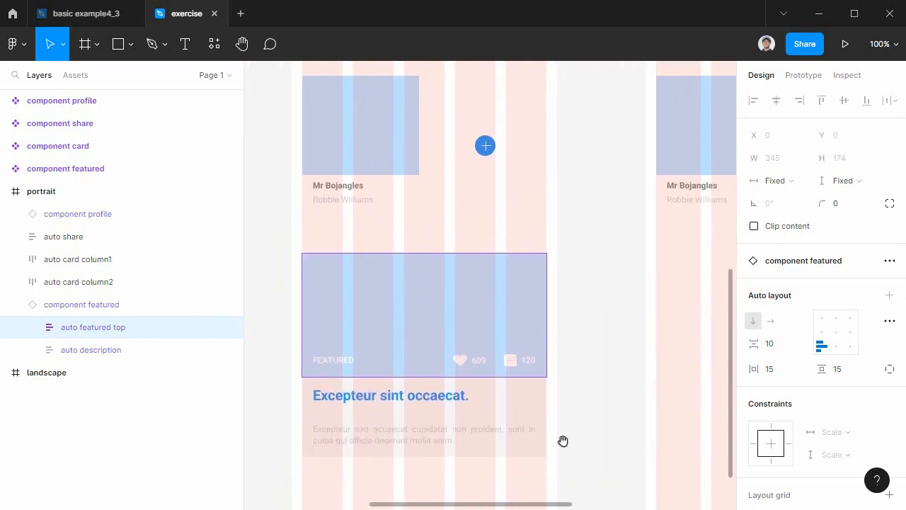
pyautogui.click(78, 309)
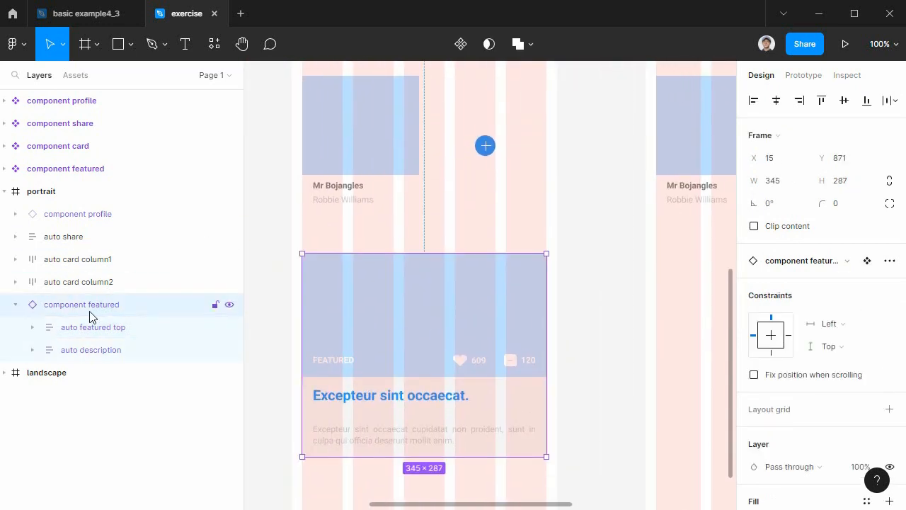
# Place an instance of component featured in the landscape frame at X 15, Y 868 and widen it to 610.
pyautogui.click(77, 76)
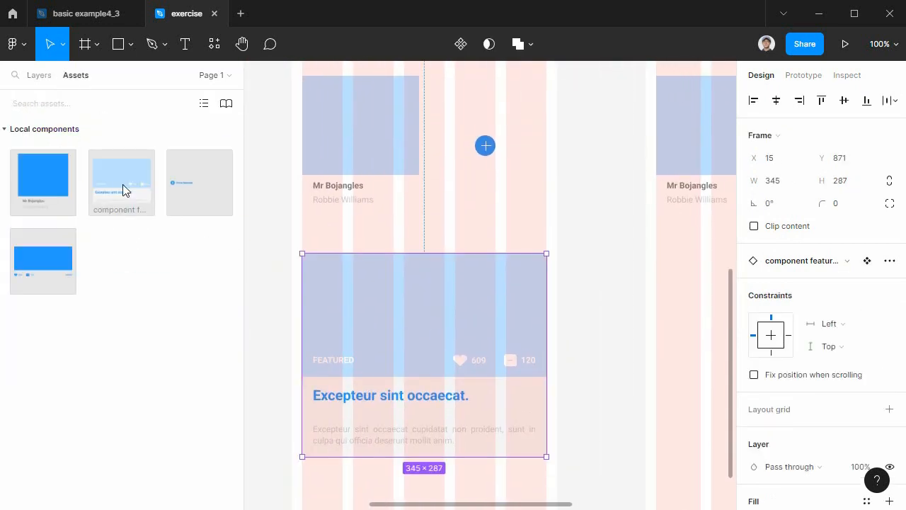
pyautogui.moveTo(210, 194); pyautogui.dragTo(650, 305)
pyautogui.hscroll(3, 532, 251)
pyautogui.moveTo(533, 252); pyautogui.dragTo(621, 291)
pyautogui.moveTo(578, 310); pyautogui.dragTo(391, 287)
pyautogui.moveTo(489, 328); pyautogui.dragTo(680, 328)
pyautogui.moveTo(486, 386); pyautogui.dragTo(558, 357)
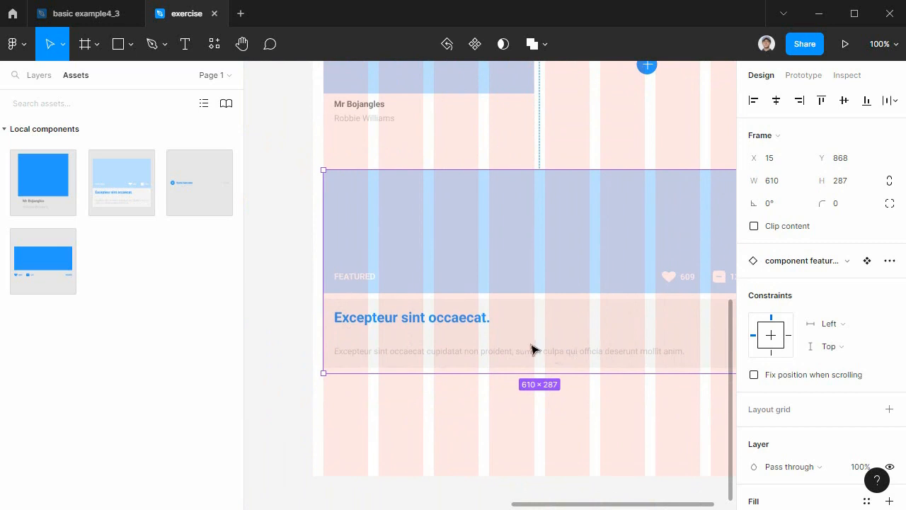
# Try adjusting the nested frames inside the landscape featured instance, and undo the last two changes.
pyautogui.hotkey('shift', 'a')
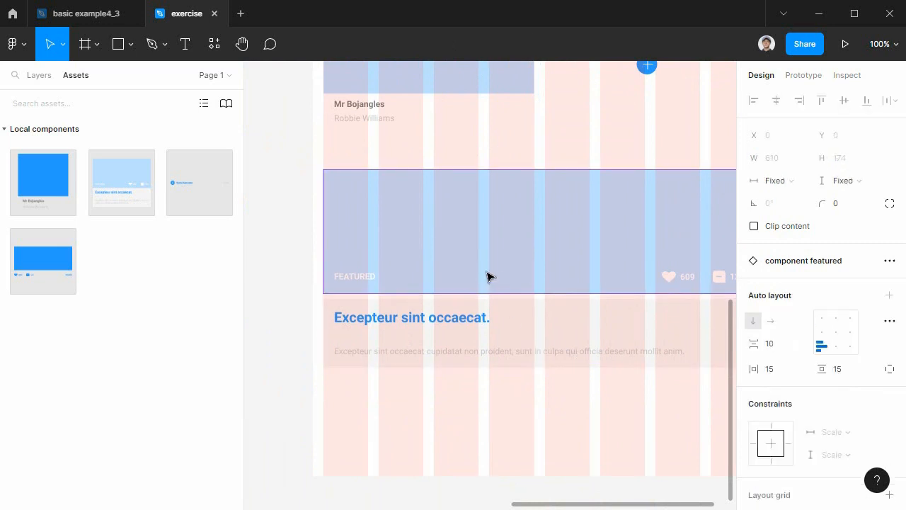
pyautogui.click(512, 208)
pyautogui.click(513, 324)
pyautogui.hotkey('shift', 'Return')
pyautogui.moveTo(527, 325); pyautogui.dragTo(541, 325)
pyautogui.hotkey('ctrl', 'z')
pyautogui.hotkey('ctrl', 'z')
pyautogui.moveTo(318, 340); pyautogui.dragTo(716, 326)
# Try a fixed height on auto description in the portrait featured instance, and check the height sizing of auto featured top.
pyautogui.doubleClick(498, 244)
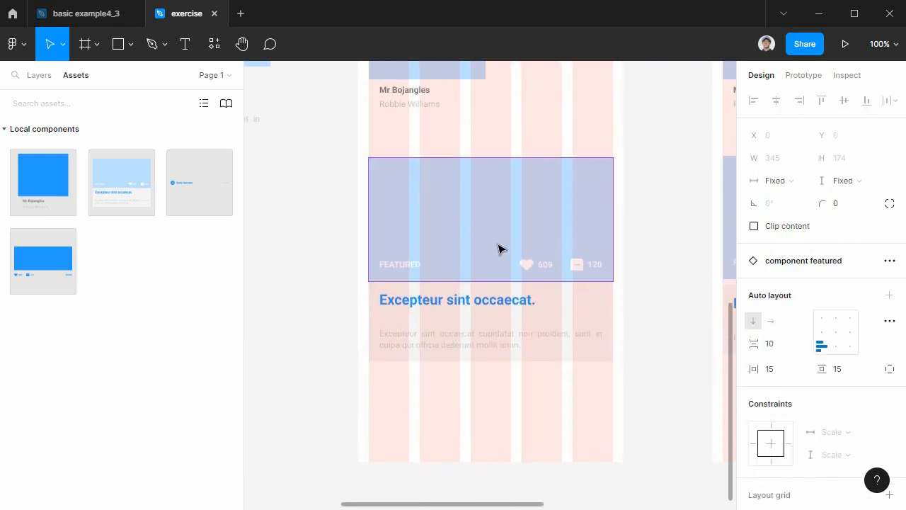
pyautogui.click(527, 303)
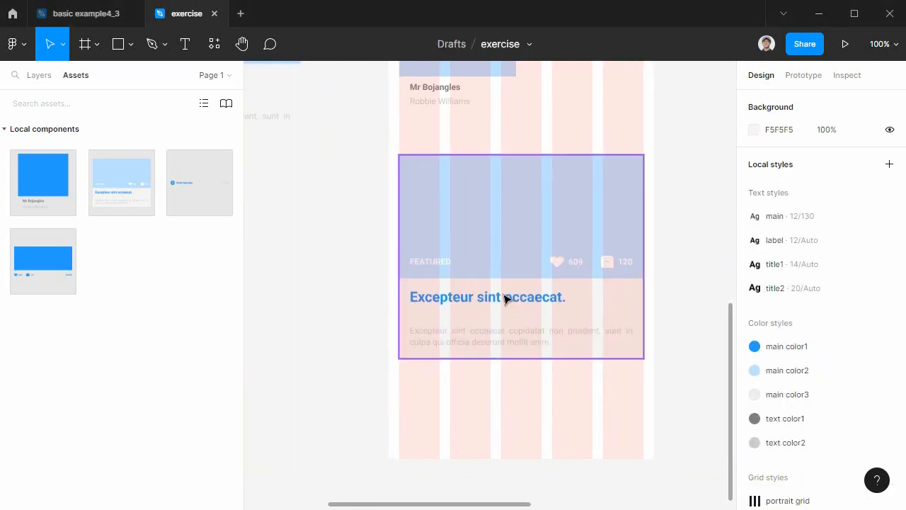
pyautogui.click(513, 296)
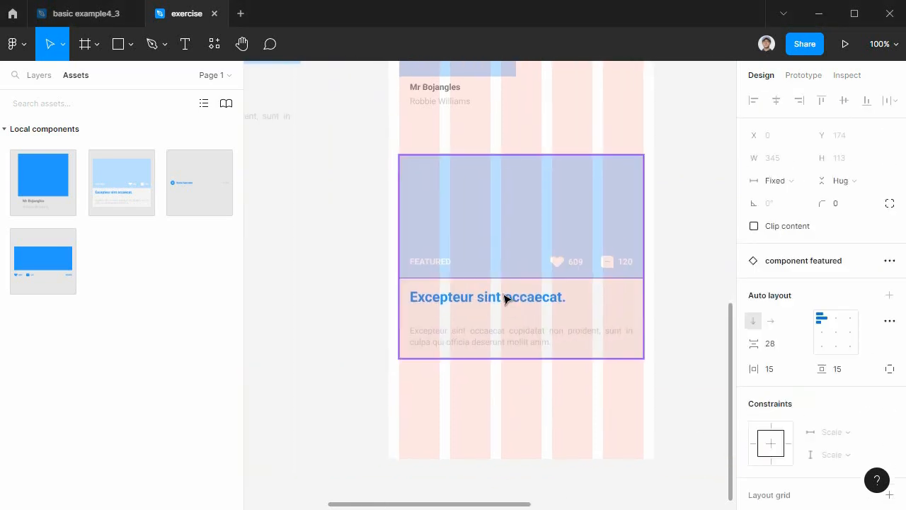
pyautogui.click(514, 296)
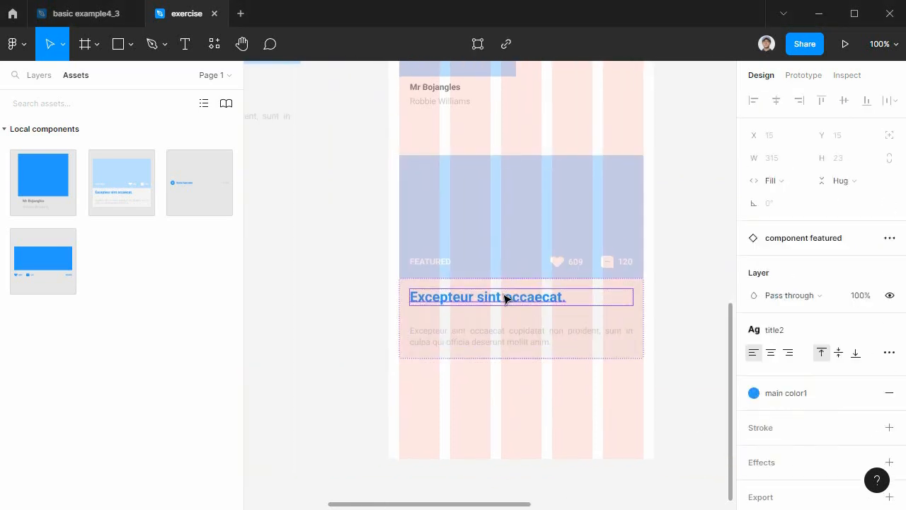
pyautogui.click(848, 183)
pyautogui.click(844, 167)
pyautogui.click(626, 199)
pyautogui.click(840, 186)
pyautogui.click(841, 186)
pyautogui.moveTo(635, 404); pyautogui.dragTo(449, 428)
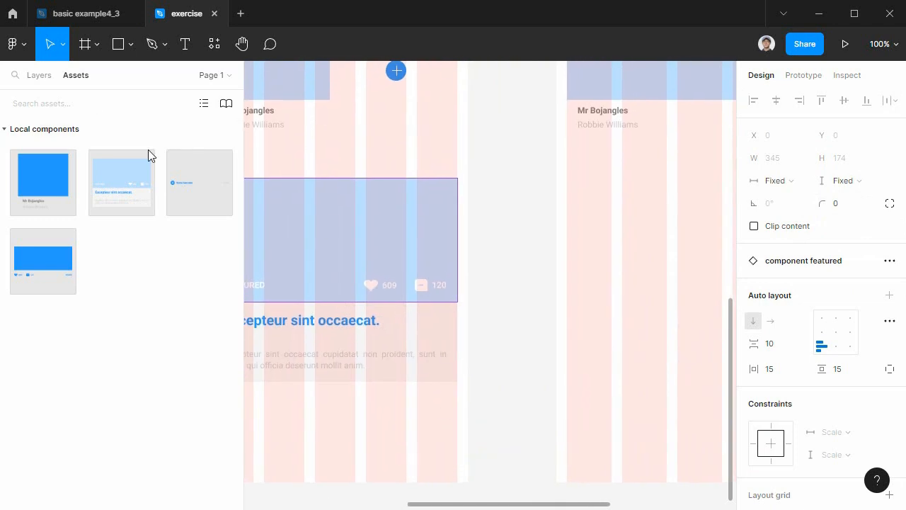
pyautogui.moveTo(348, 226); pyautogui.dragTo(462, 217)
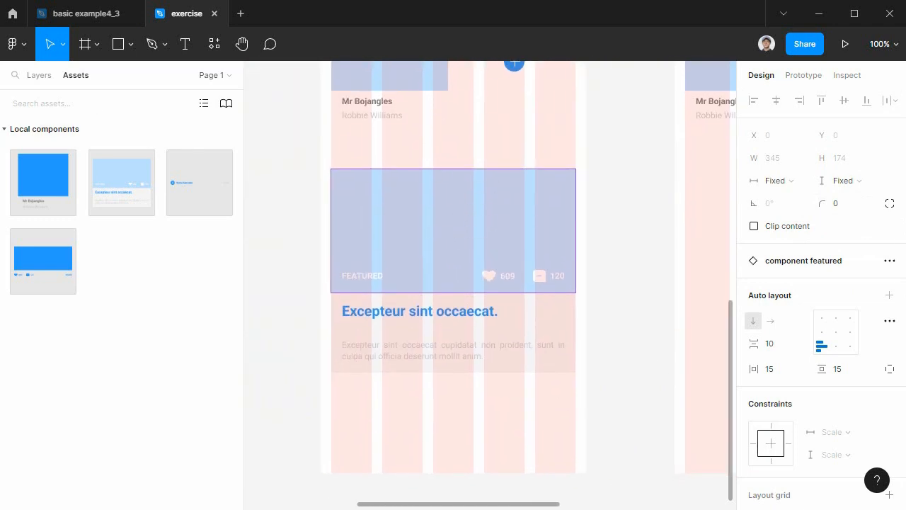
# Check the height sizing of auto featured top in the main component featured, and set its auto description to Fixed height.
pyautogui.moveTo(401, 347); pyautogui.dragTo(755, 435)
pyautogui.scroll(3, 510, 319)
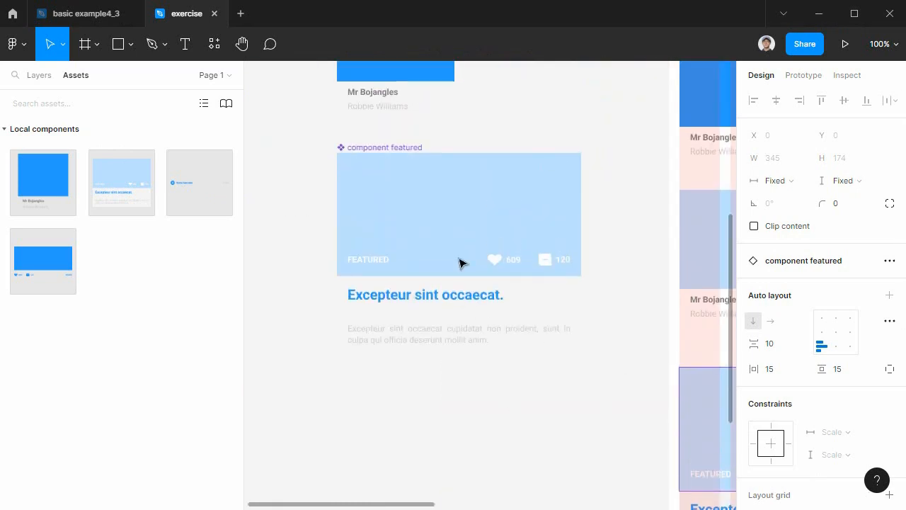
pyautogui.click(455, 245)
pyautogui.doubleClick(455, 245)
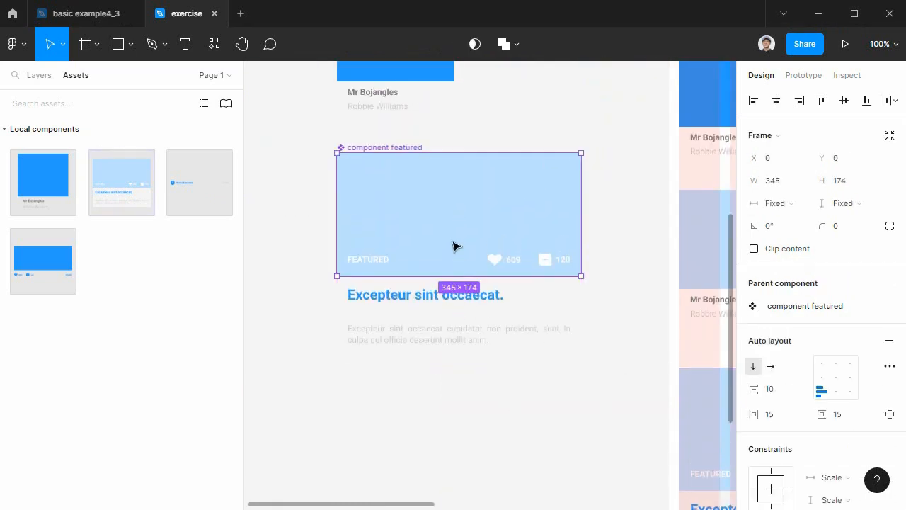
pyautogui.click(842, 204)
pyautogui.click(458, 309)
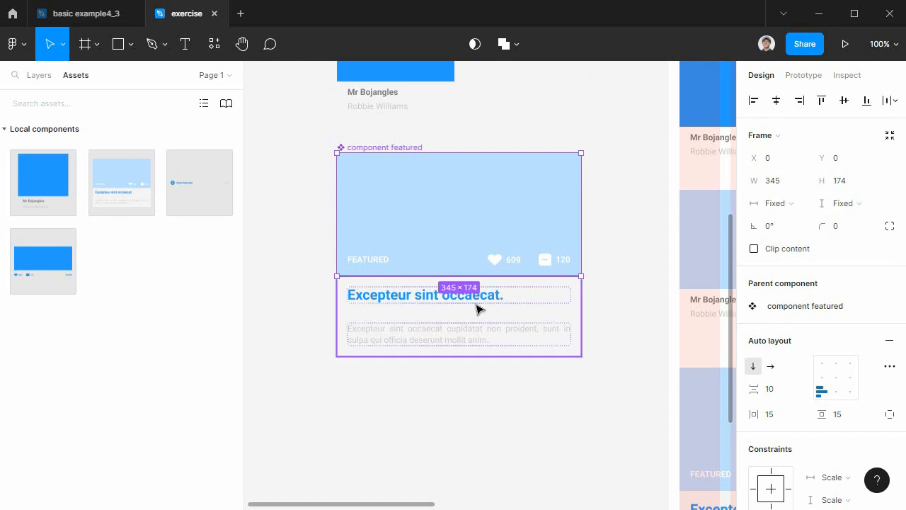
pyautogui.click(521, 293)
pyautogui.click(847, 206)
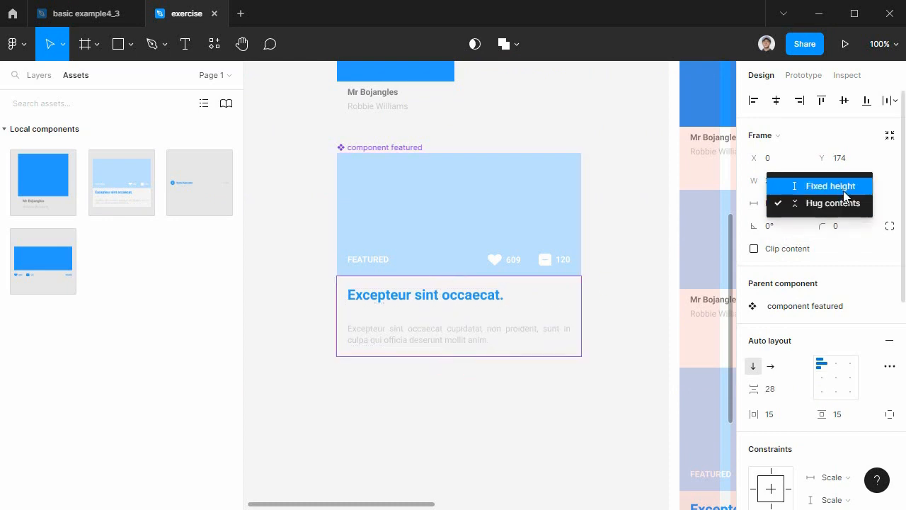
pyautogui.click(815, 186)
pyautogui.click(599, 420)
# Replace the portrait frame's featured instance with a fresh instance of component featured at X 15, Y 842.
pyautogui.hscroll(4, 517, 418)
pyautogui.click(543, 390)
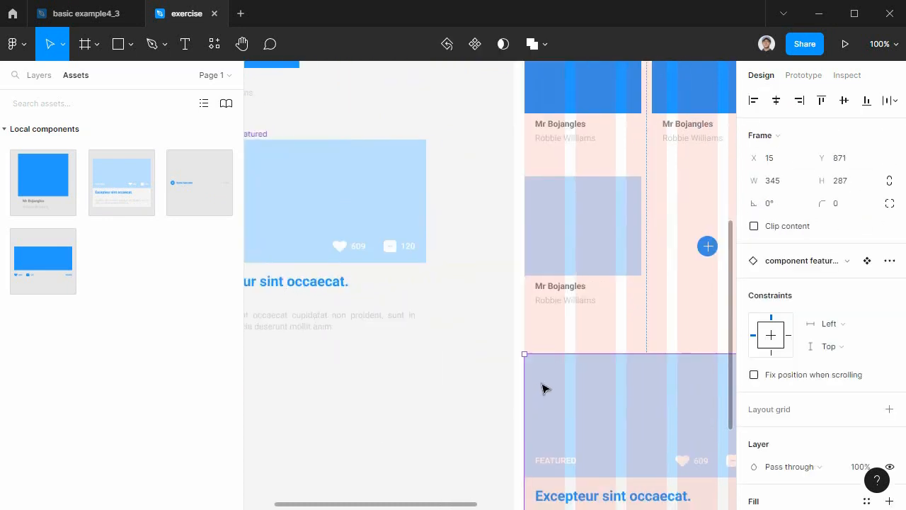
pyautogui.press('Escape')
pyautogui.hscroll(-3, 522, 401)
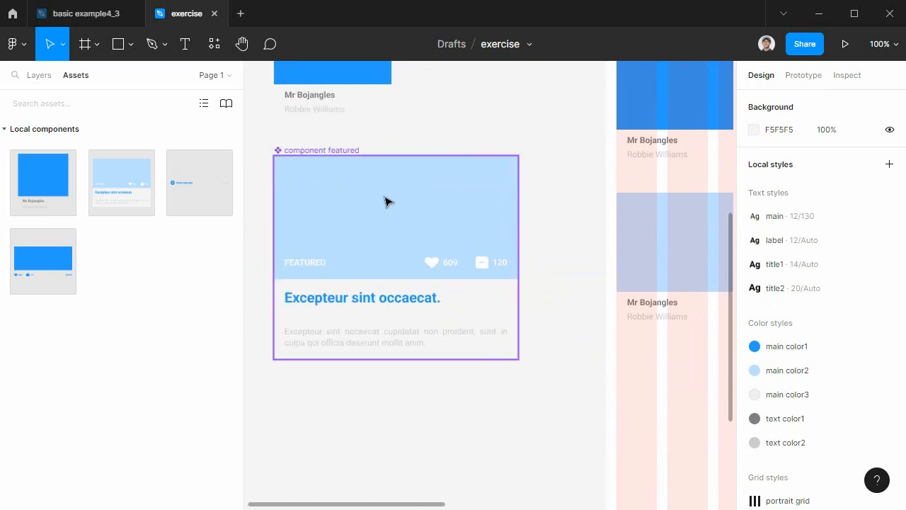
pyautogui.moveTo(136, 180); pyautogui.dragTo(518, 344)
pyautogui.scroll(-3, 517, 344)
pyautogui.hscroll(1, 518, 344)
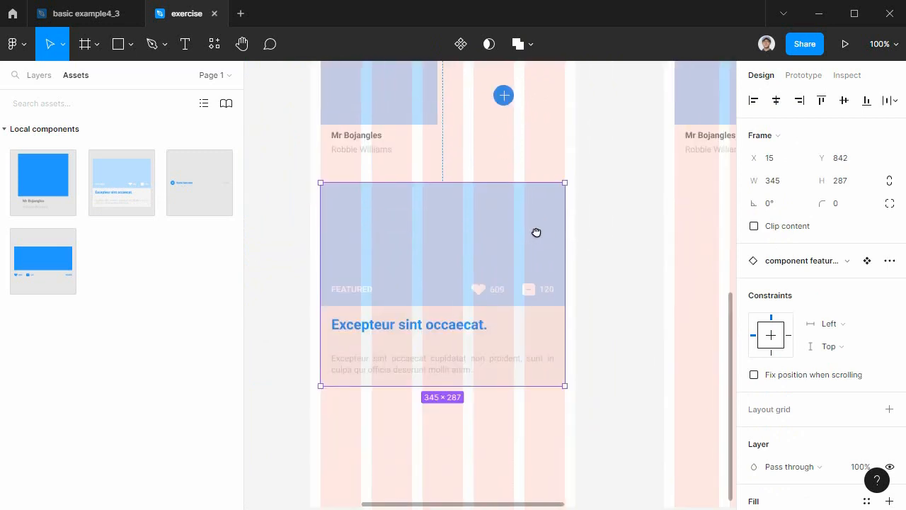
# Place a component featured instance in the landscape frame at X 15, Y 838 and stretch it across the columns to 610 wide.
pyautogui.moveTo(130, 186); pyautogui.dragTo(697, 222)
pyautogui.moveTo(676, 357); pyautogui.dragTo(379, 428)
pyautogui.moveTo(438, 265); pyautogui.dragTo(531, 304)
pyautogui.moveTo(616, 369); pyautogui.dragTo(568, 318)
pyautogui.moveTo(546, 273); pyautogui.dragTo(621, 288)
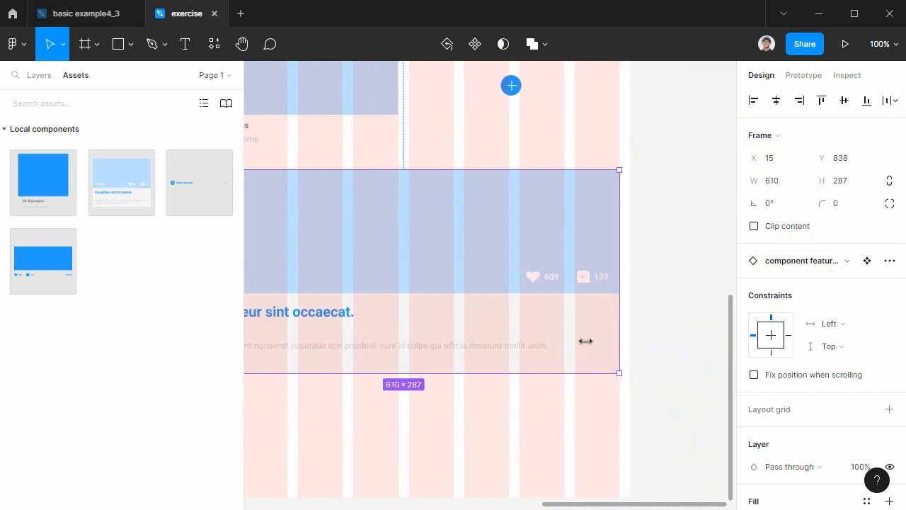
pyautogui.moveTo(452, 433); pyautogui.dragTo(601, 391)
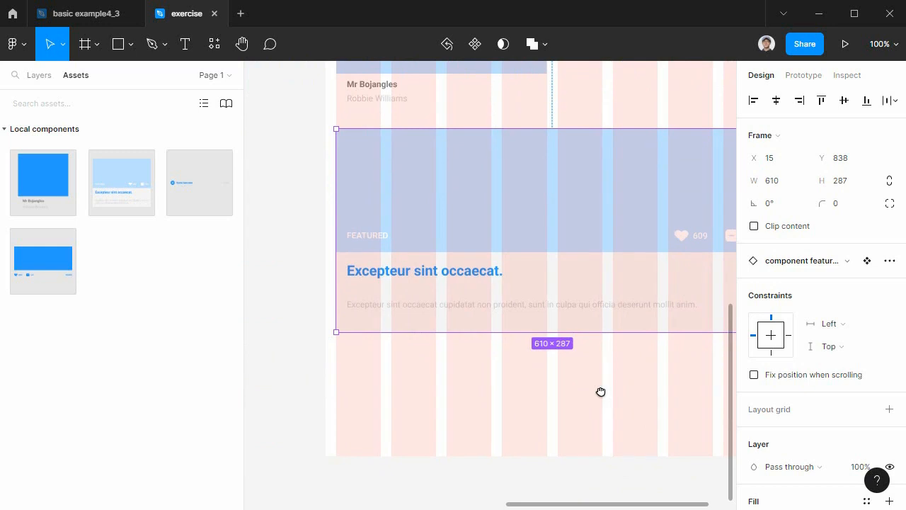
# Switch to File Explorer, go up to the 11강 ~ 12강 folder and open figma 레이아웃 방법.txt in Notepad.
pyautogui.hotkey('alt', 'Tab')
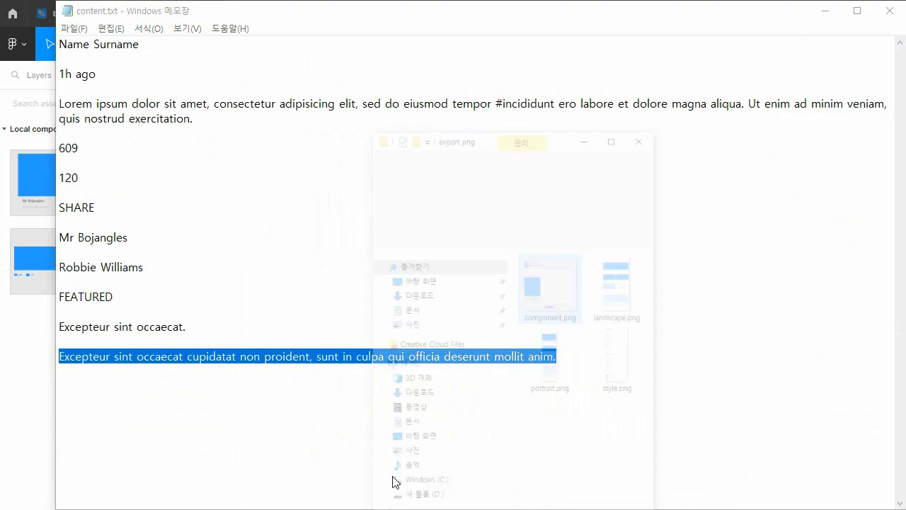
pyautogui.hotkey('alt', 'Tab')
pyautogui.click(495, 122)
pyautogui.moveTo(613, 257); pyautogui.dragTo(267, 241)
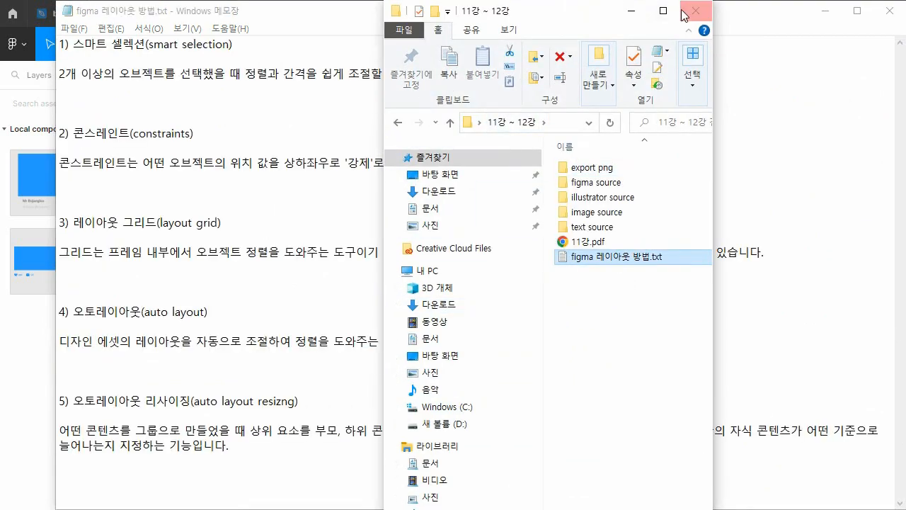
pyautogui.click(632, 11)
# Review the smart selection, constraints and auto layout headings in the notes, and return to the Figma design.
pyautogui.moveTo(253, 43); pyautogui.dragTo(86, 44)
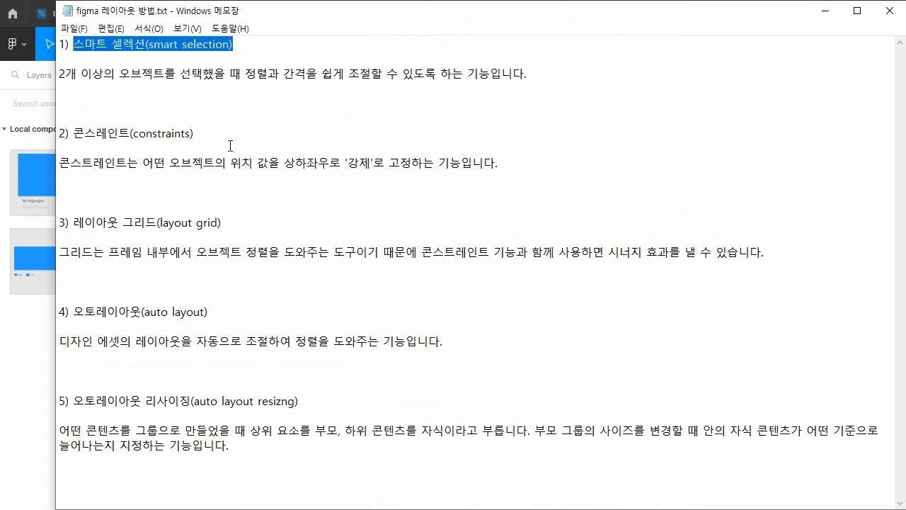
pyautogui.moveTo(213, 132); pyautogui.dragTo(75, 132)
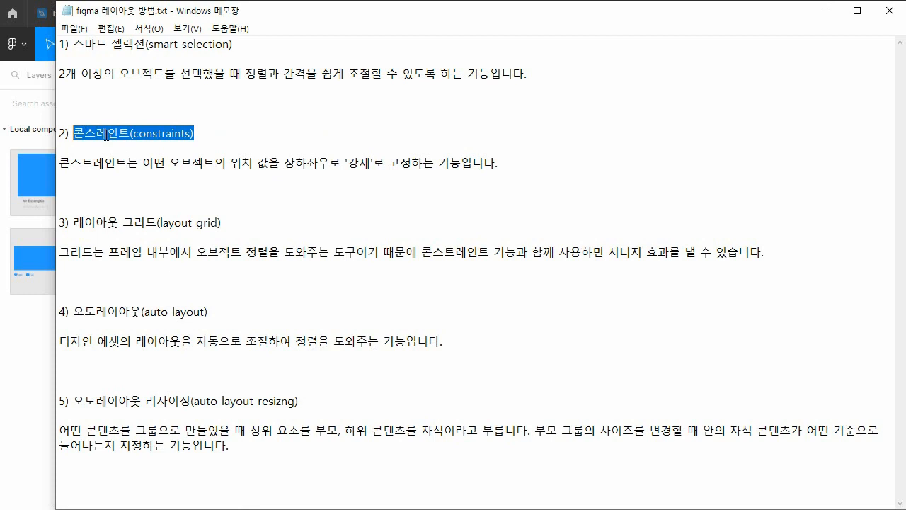
pyautogui.moveTo(223, 309); pyautogui.dragTo(93, 313)
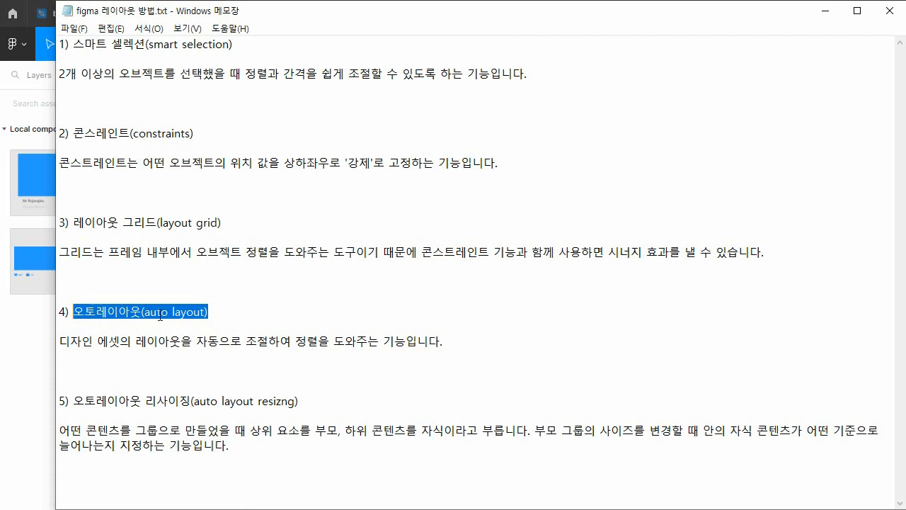
pyautogui.click(230, 312)
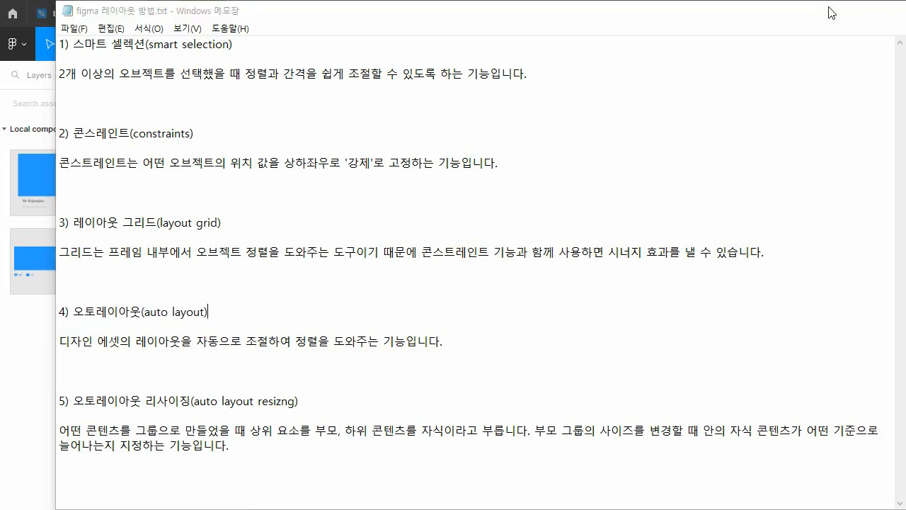
pyautogui.click(825, 10)
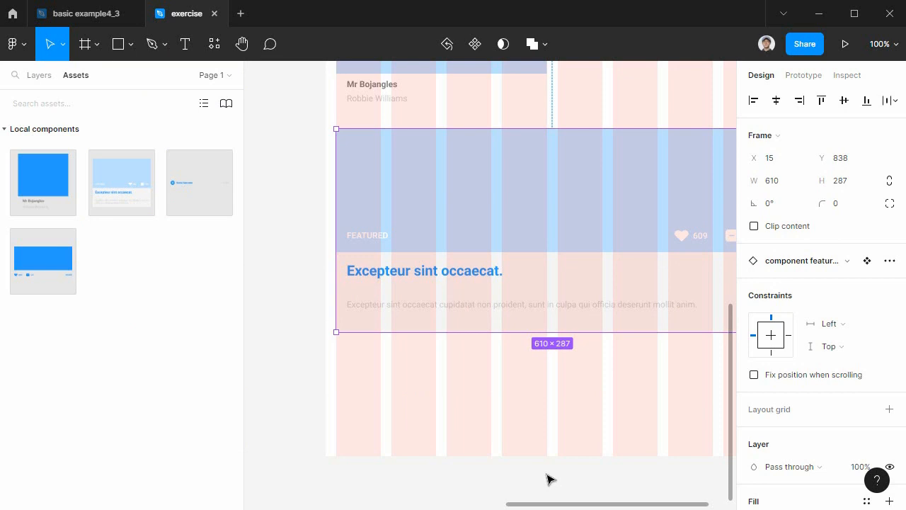
# Deselect the featured instance, look over the landscape and portrait layouts, and select the four main components beside the portrait frame.
pyautogui.hotkey('ctrl', '-')
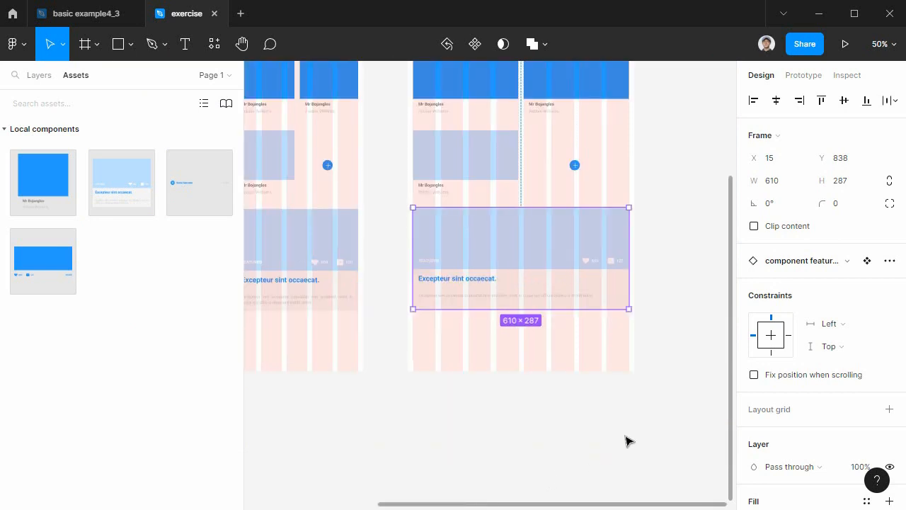
pyautogui.click(653, 426)
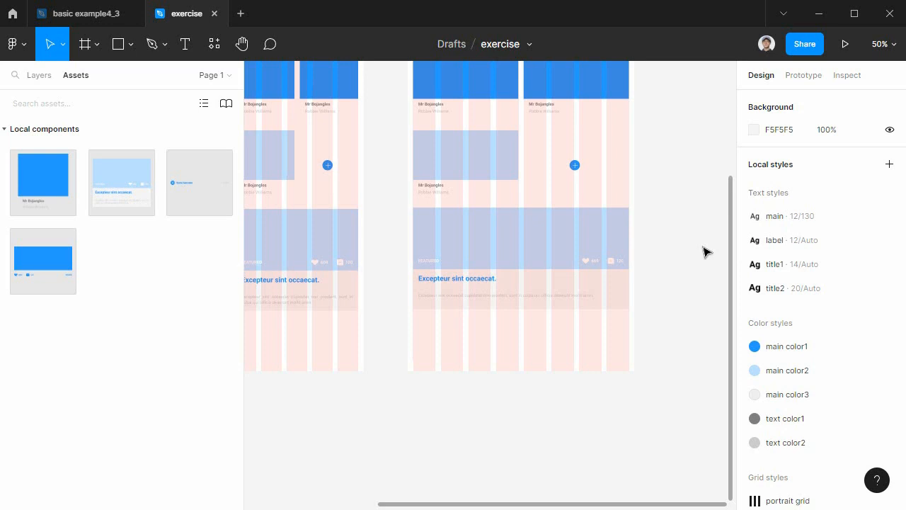
pyautogui.scroll(6, 703, 252)
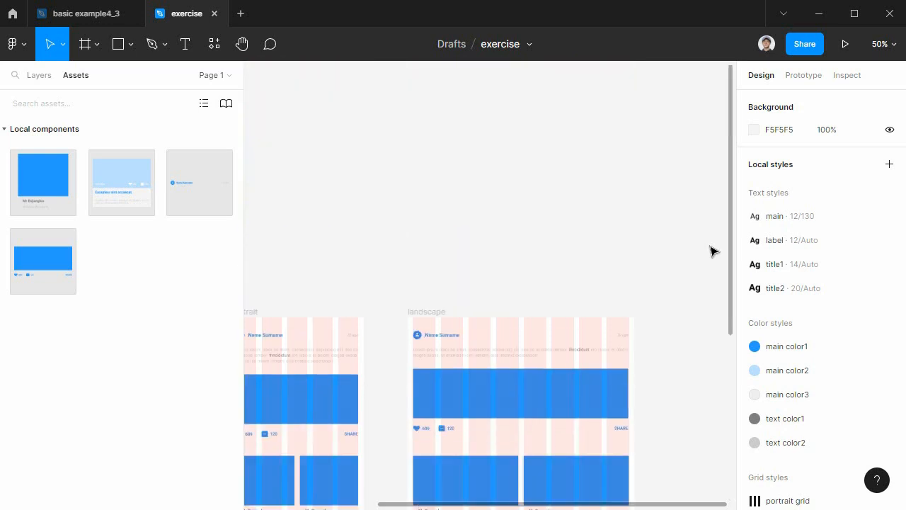
pyautogui.scroll(-2, 708, 252)
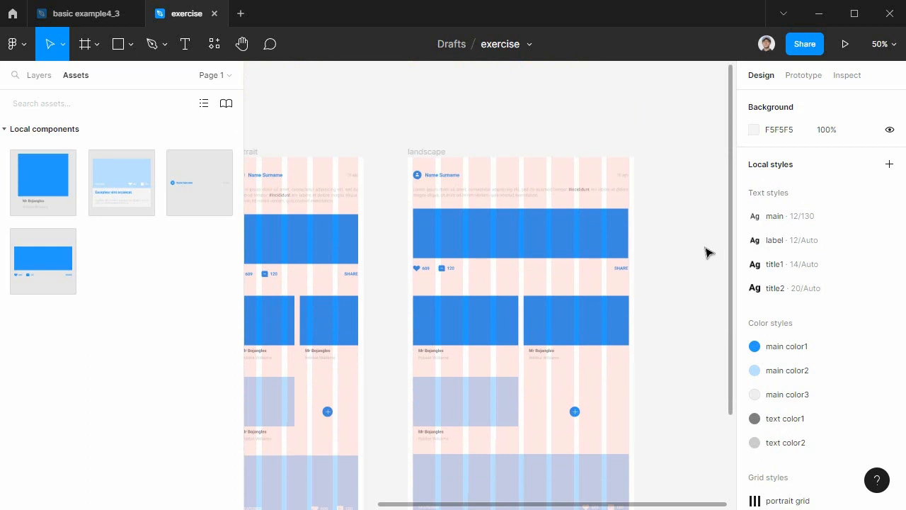
pyautogui.press('space')
pyautogui.moveTo(380, 219); pyautogui.dragTo(662, 225)
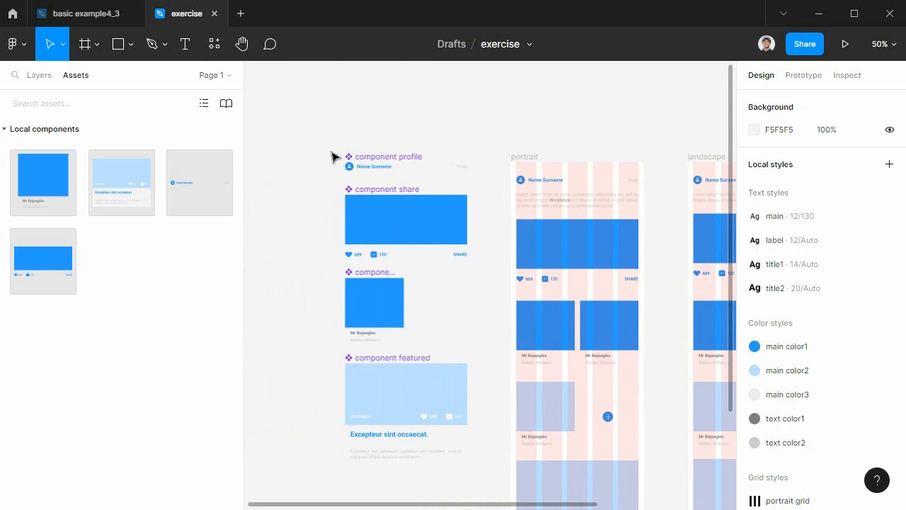
pyautogui.moveTo(313, 116); pyautogui.dragTo(494, 492)
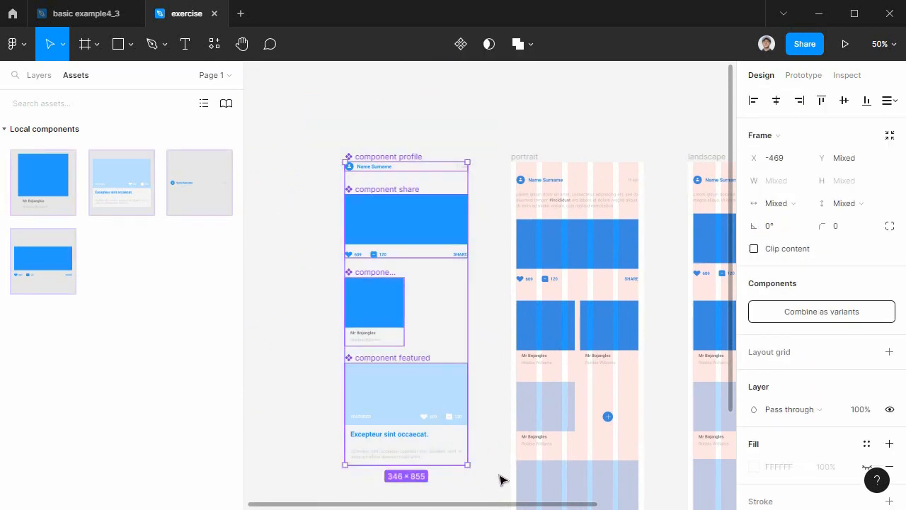